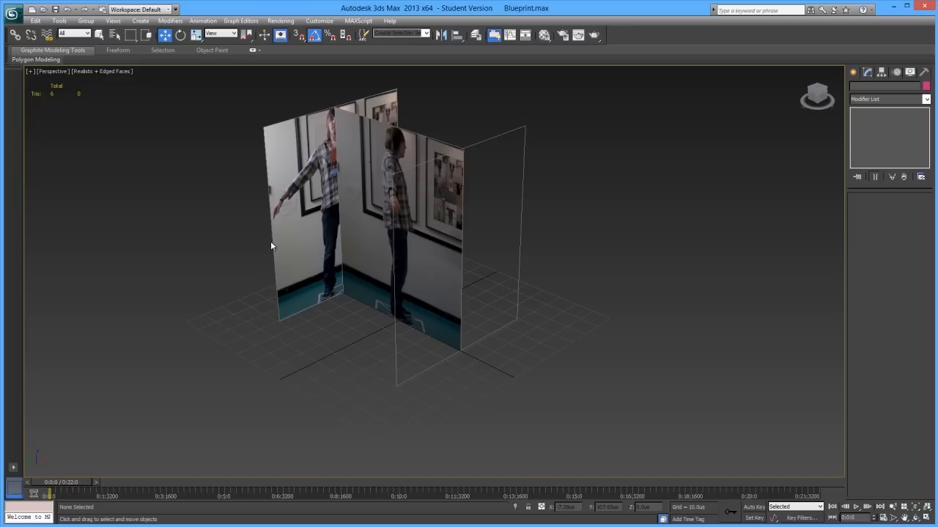
- Switch the viewport from Perspective to the Front view of the character blueprint
middle_click_drag(387, 238, 416, 268)
key("f")
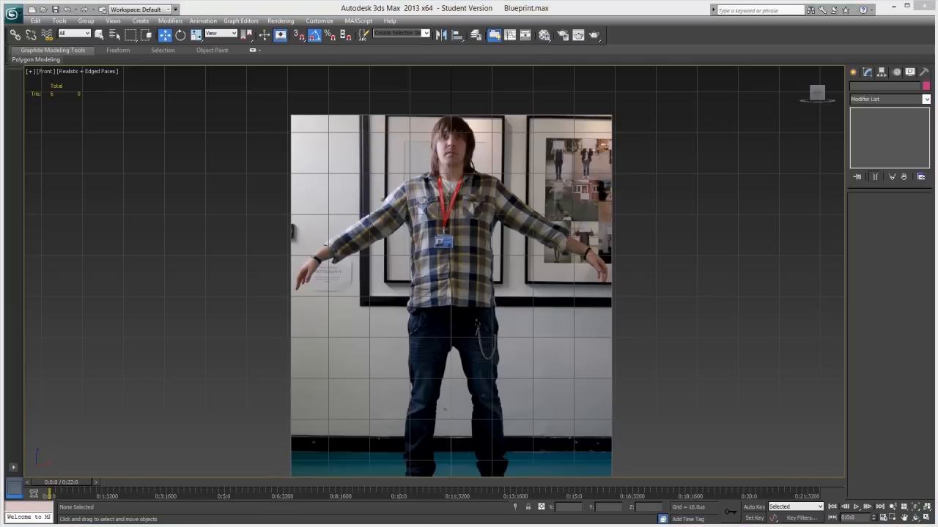
- Switch to Photoshop and examine the red topology lines drawn over the front and side face photos
left_click(183, 521)
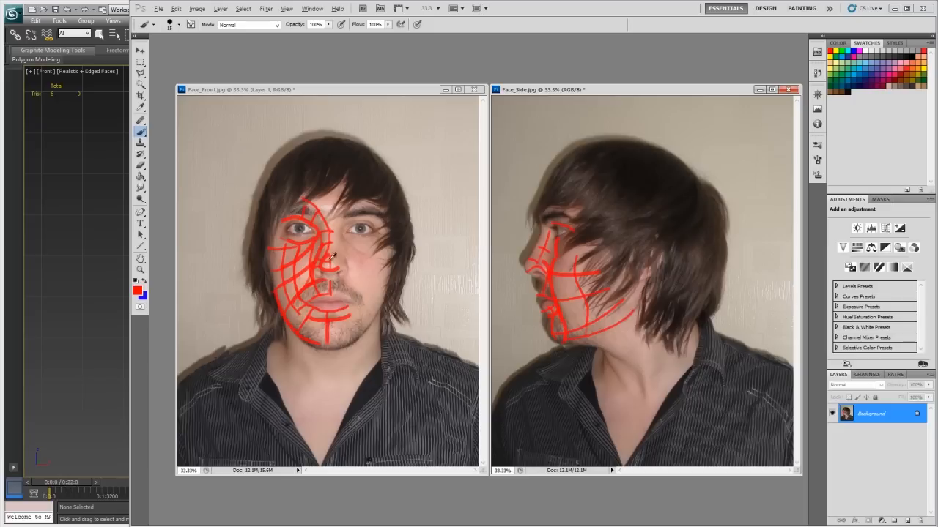
scroll(586, 314, "down", 1, "alt")
scroll(586, 314, "up", 1, "alt")
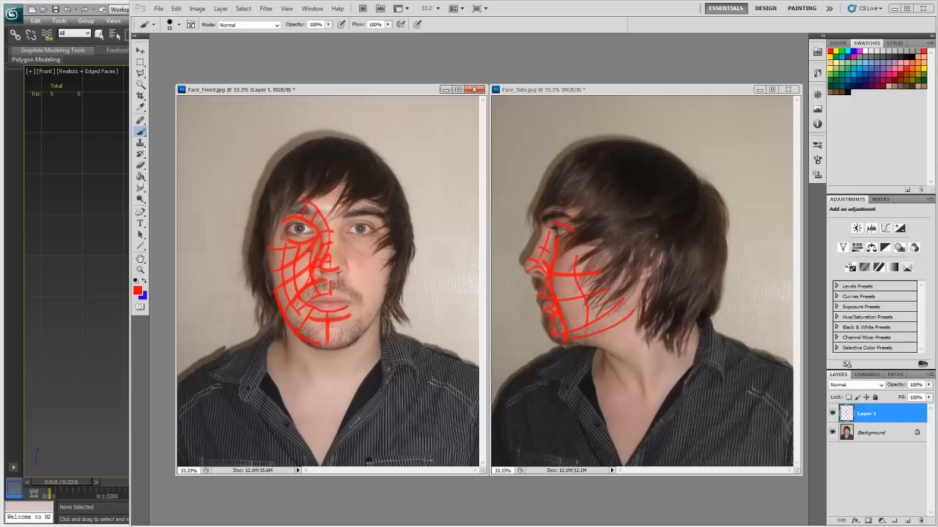
scroll(313, 253, "up", 1, "alt")
scroll(361, 277, "down", 1, "alt")
- Return to 3ds Max and bring up the standard primitives for creating geometry over the front reference figure
left_click(93, 318)
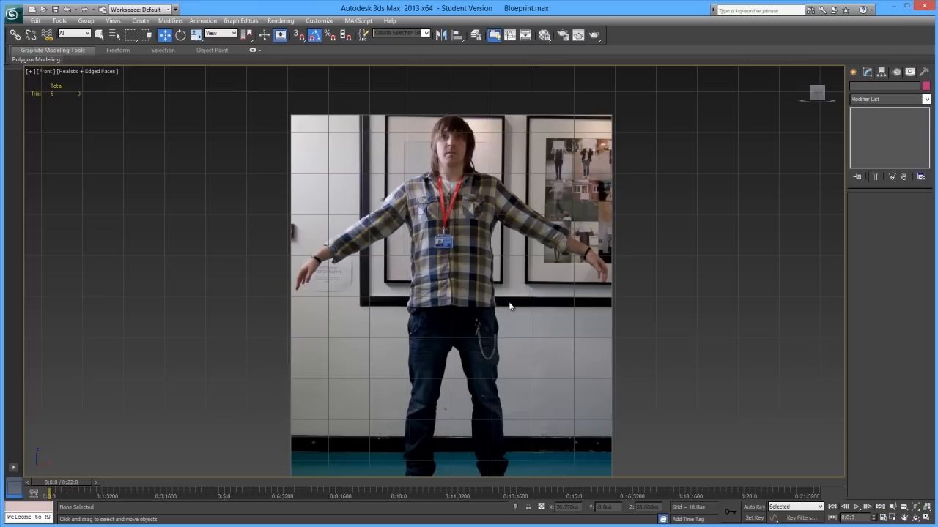
scroll(405, 205, "down", 2)
scroll(440, 267, "up", 2)
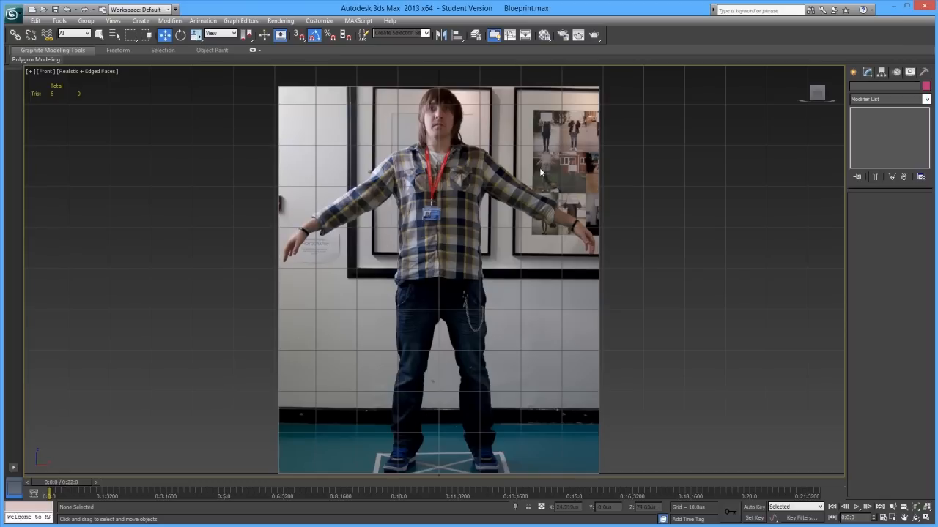
left_click(853, 72)
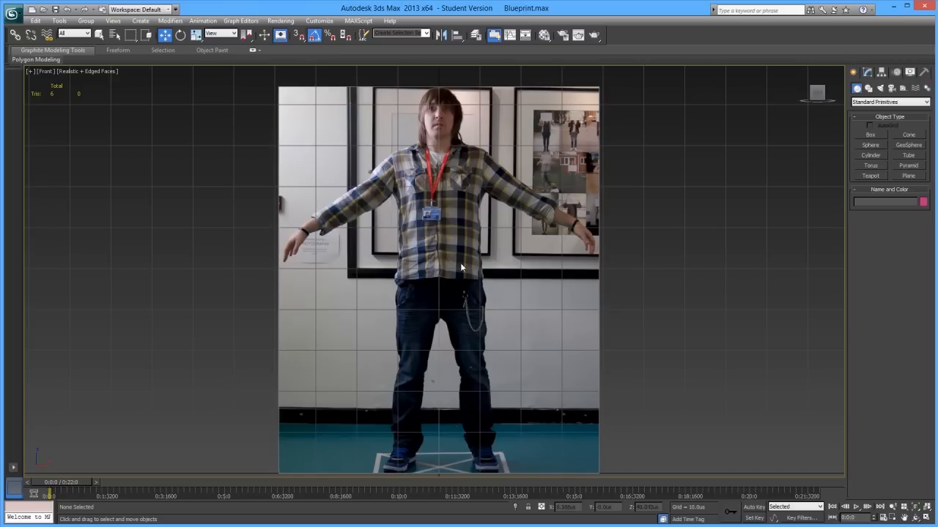
left_click(870, 135)
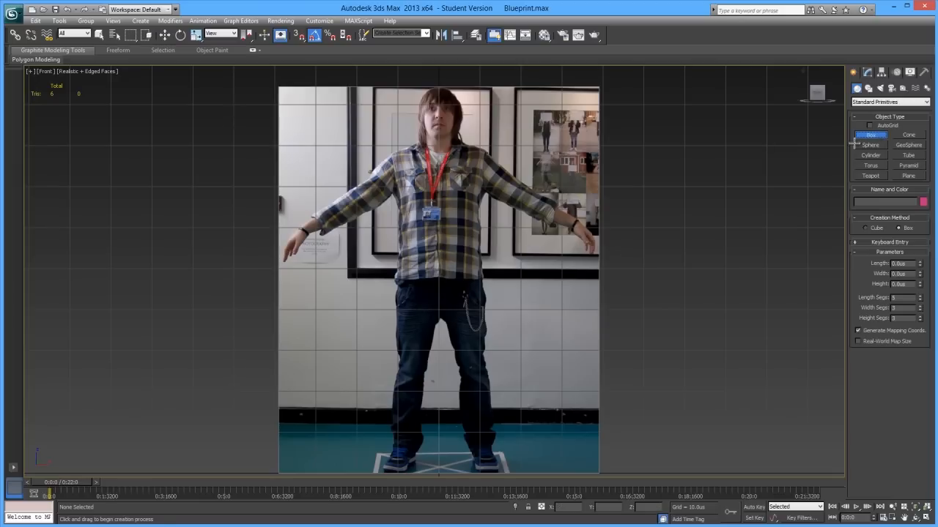
left_click_drag(394, 149, 481, 277)
left_click(481, 278)
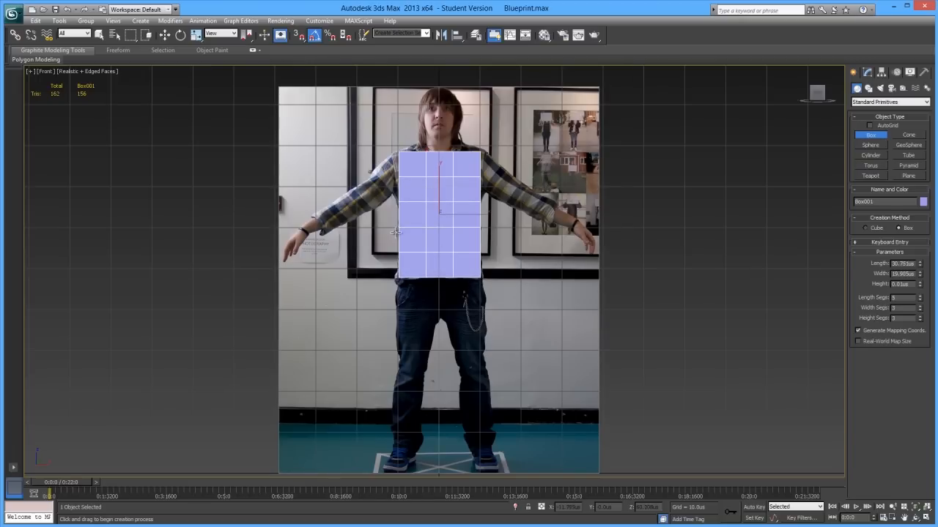
right_click(432, 245)
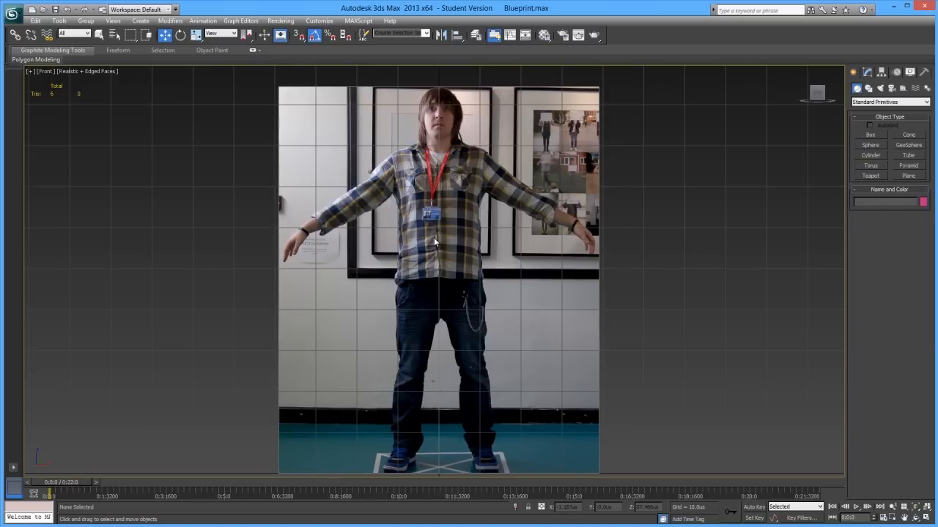
- Create a box over the torso about 31.2 long, 20.1 wide and 4.8 high, with 5, 3 and 3 segments
left_click(870, 135)
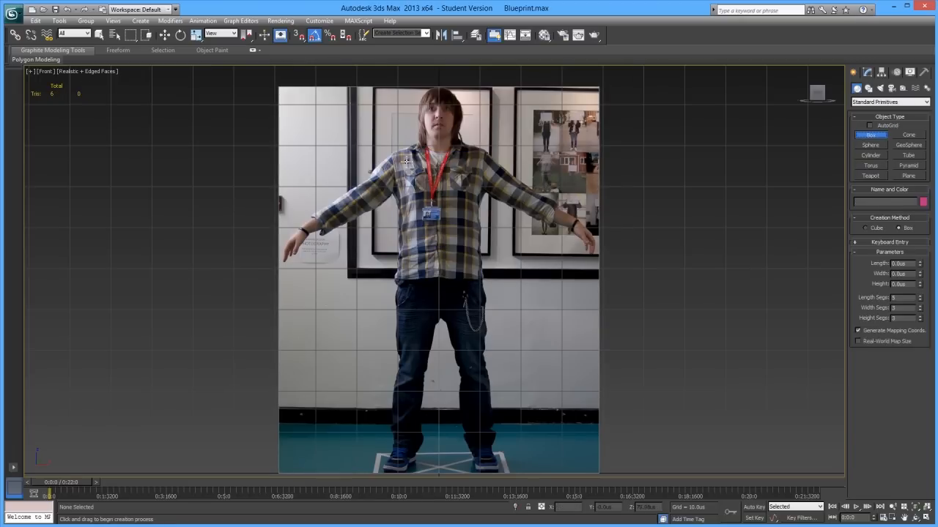
left_click_drag(395, 151, 480, 280)
left_click(479, 261)
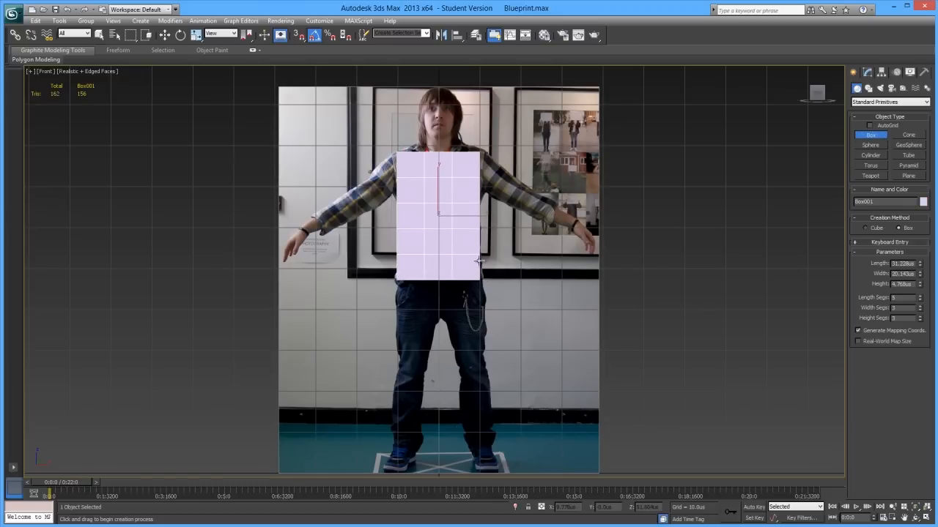
middle_click_drag(758, 258, 720, 307)
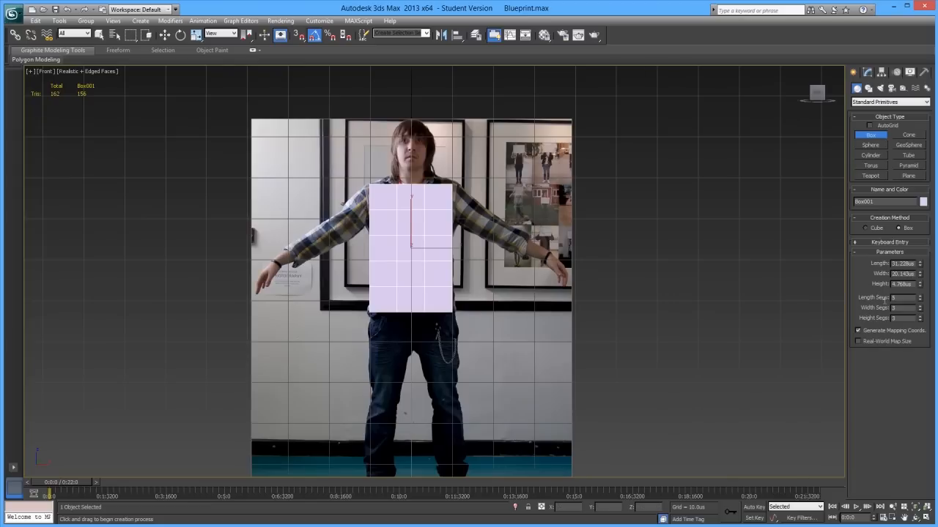
key("Tab")
key("Tab")
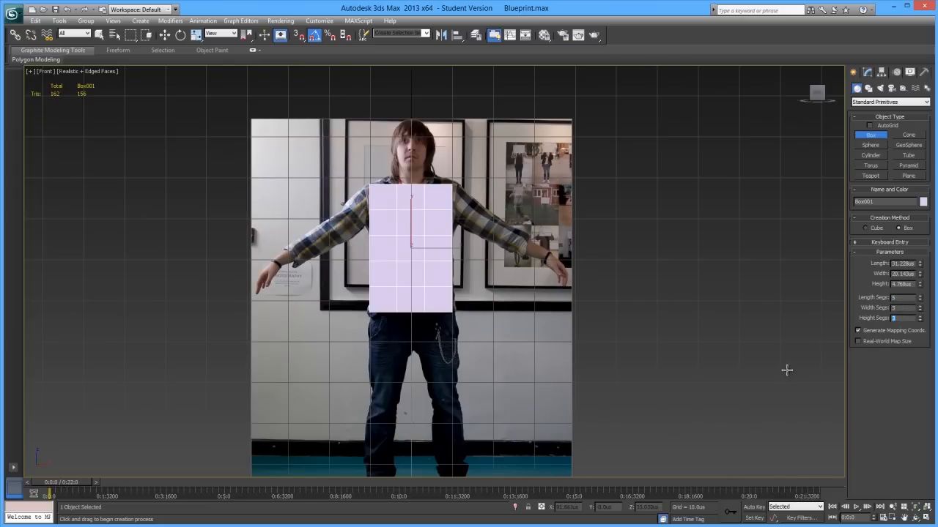
- Turn on see-through display for the box so the reference torso shows behind it
middle_click_drag(479, 257, 490, 290)
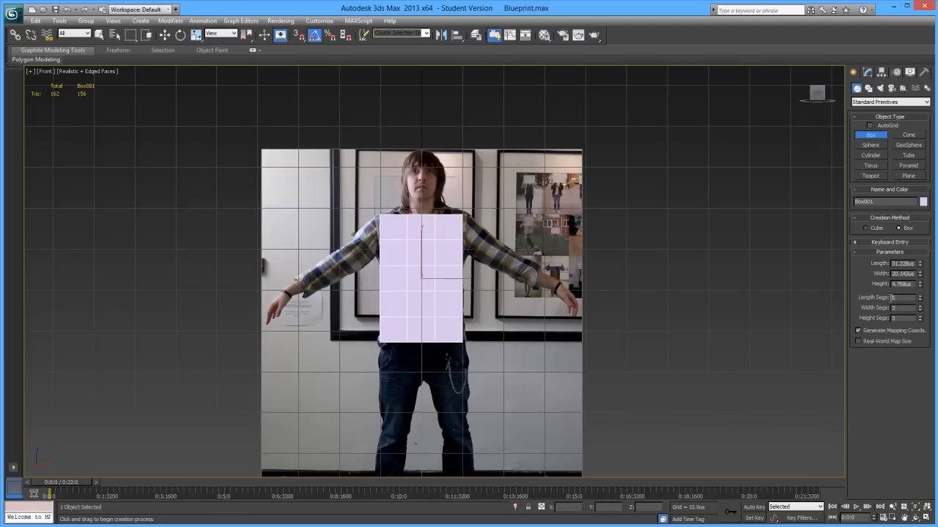
middle_click_drag(415, 320, 445, 295)
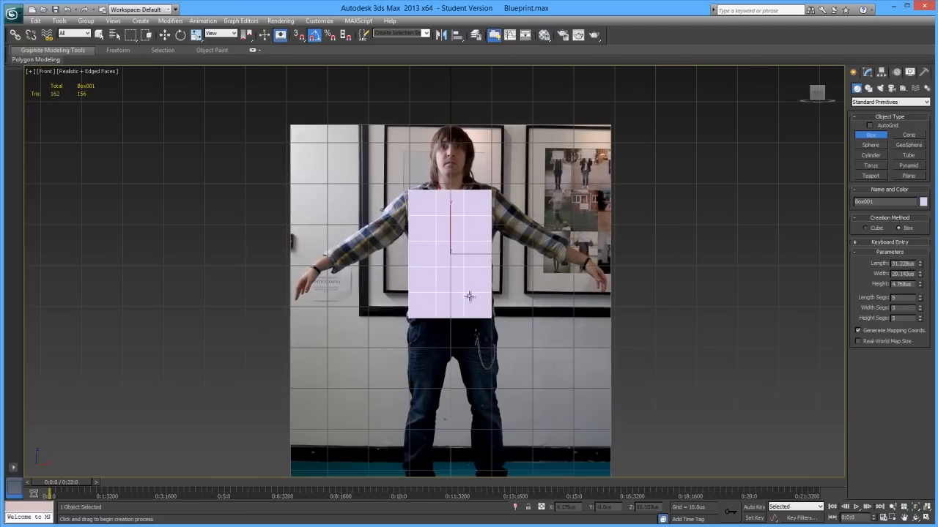
middle_click_drag(430, 248, 410, 269)
scroll(416, 269, "up", 2)
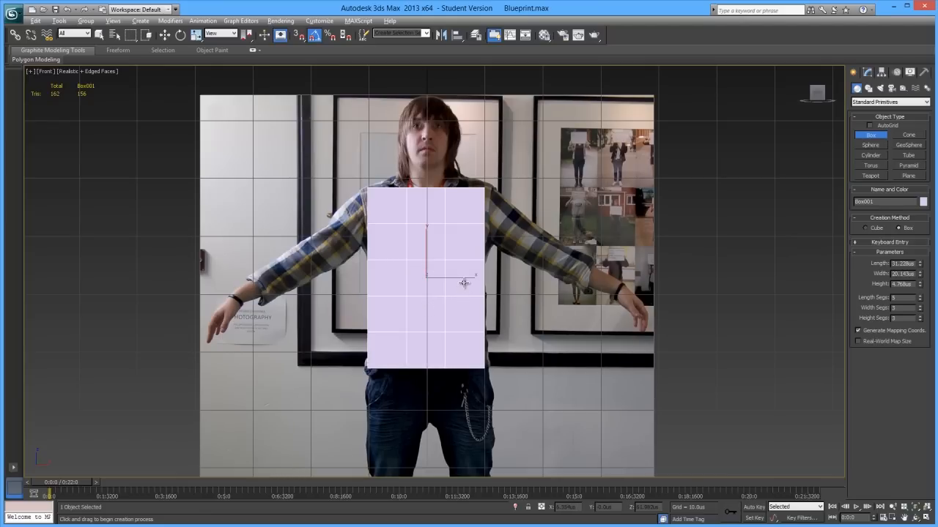
key("alt+x")
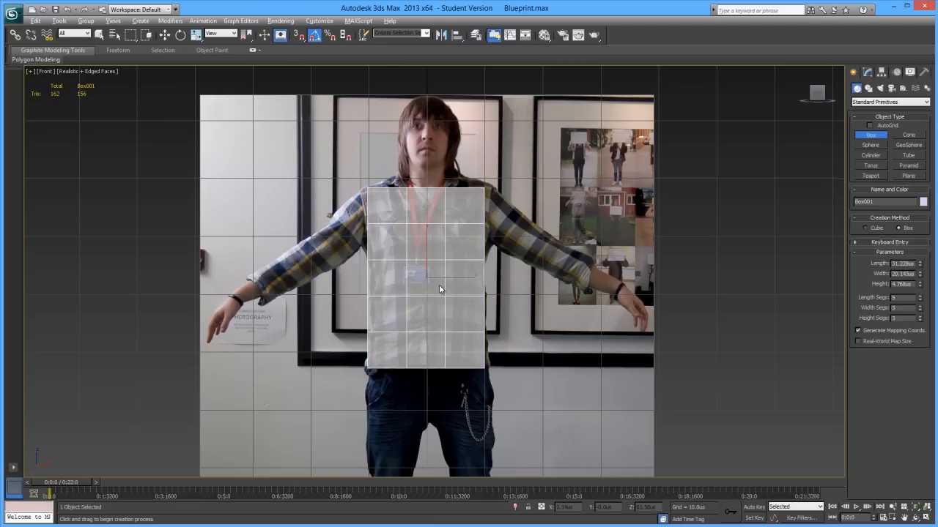
- Review the See-Through display option in the box's object properties
key("w")
right_click(446, 295)
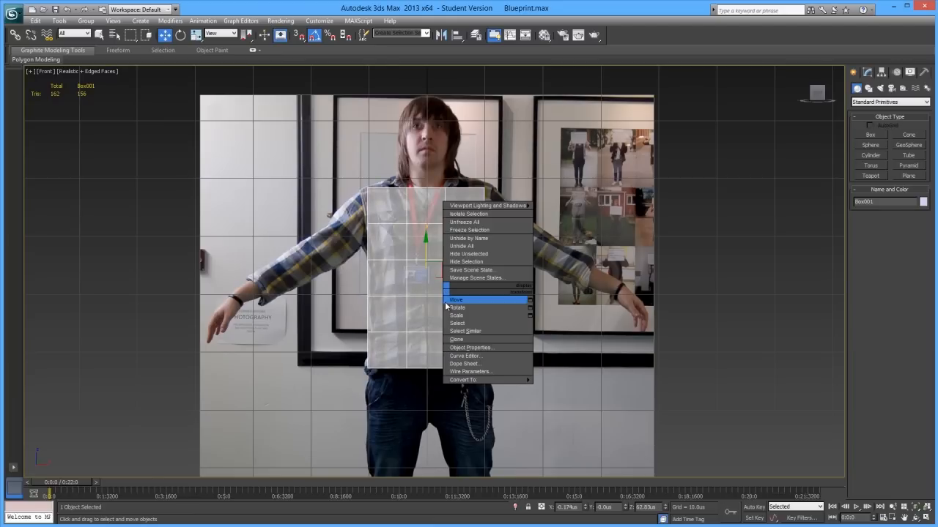
left_click(465, 348)
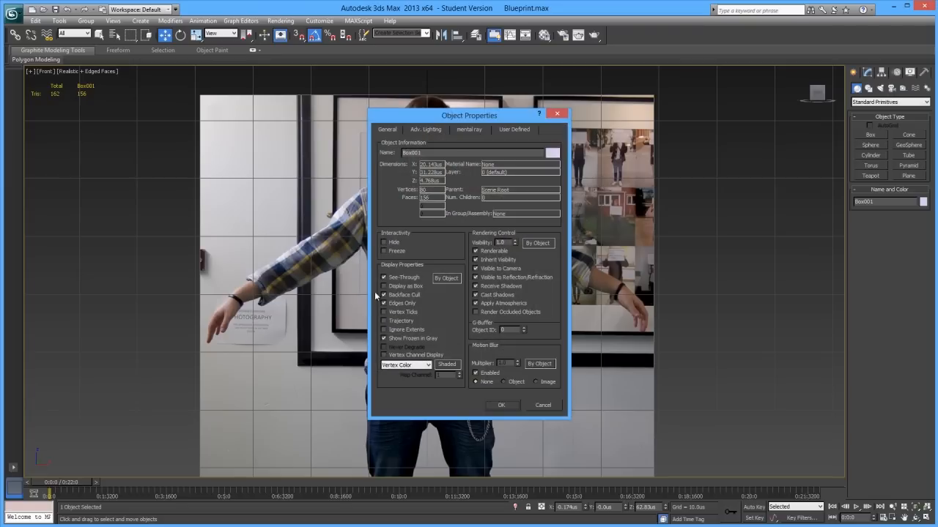
left_click_drag(415, 123, 152, 133)
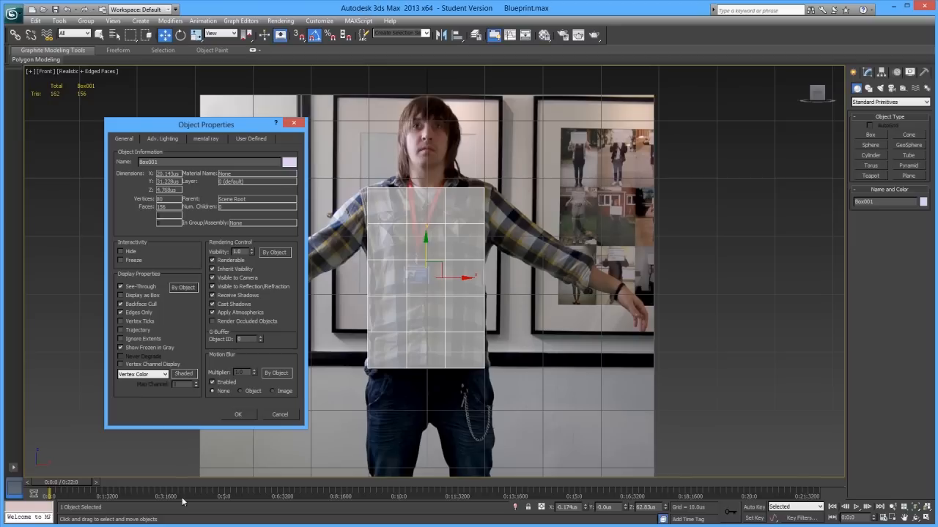
left_click(121, 287)
left_click(238, 415)
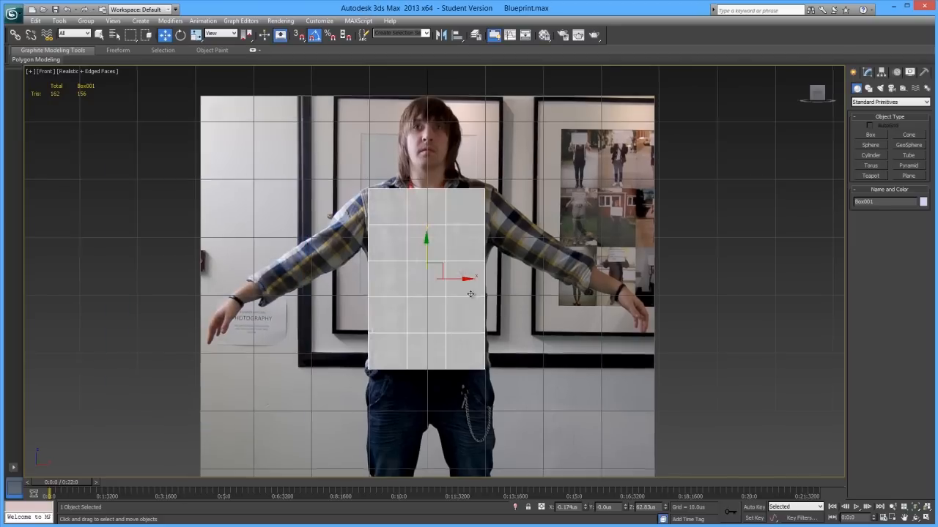
- Convert the torso box to an Editable Poly
scroll(473, 297, "up", 3)
middle_click_drag(518, 286, 542, 287)
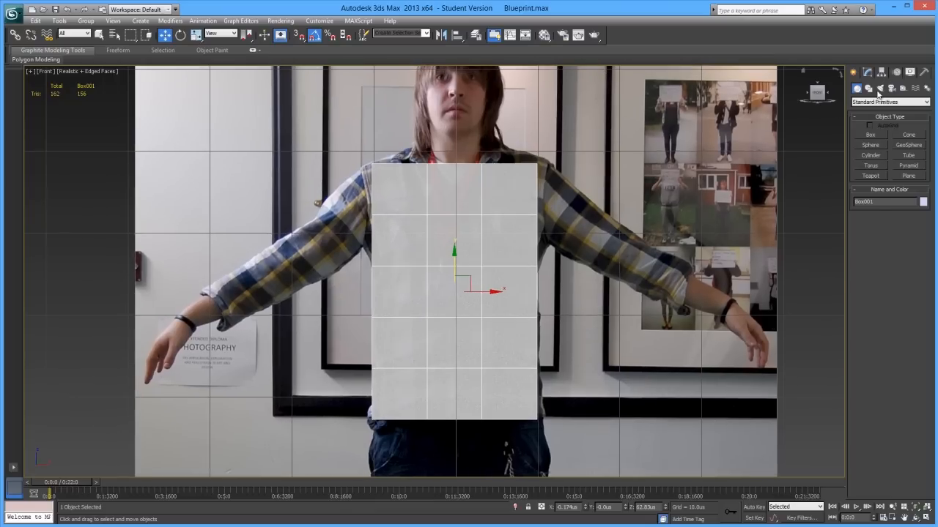
left_click(868, 74)
right_click(419, 320)
mouse_move(498, 412)
left_click(539, 416)
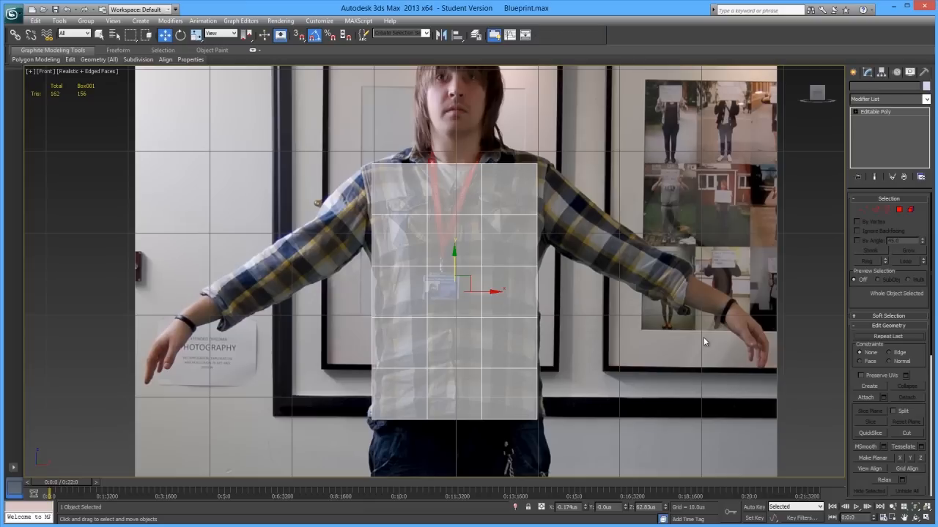
- In the Left view, scale all of the box's vertices in depth and move them to fit the torso's side profile
left_click(864, 210)
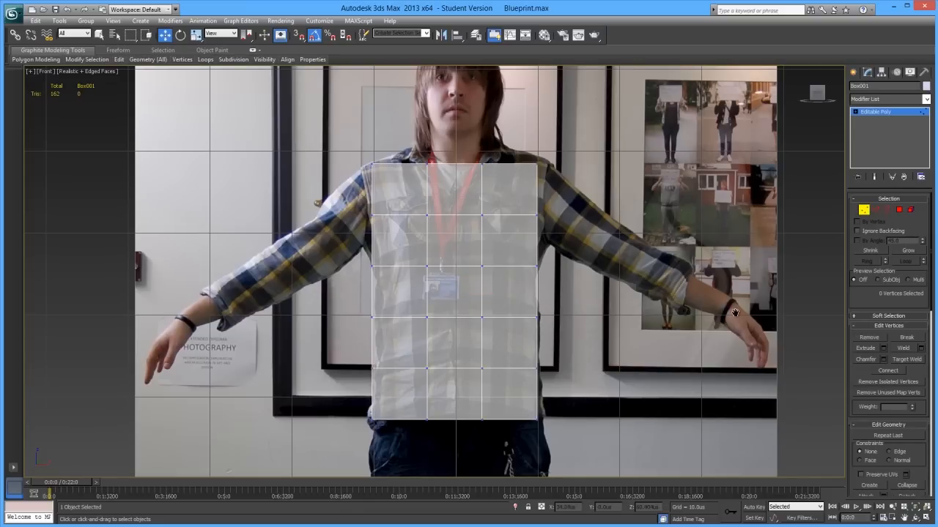
key("l")
middle_click_drag(554, 314, 547, 211)
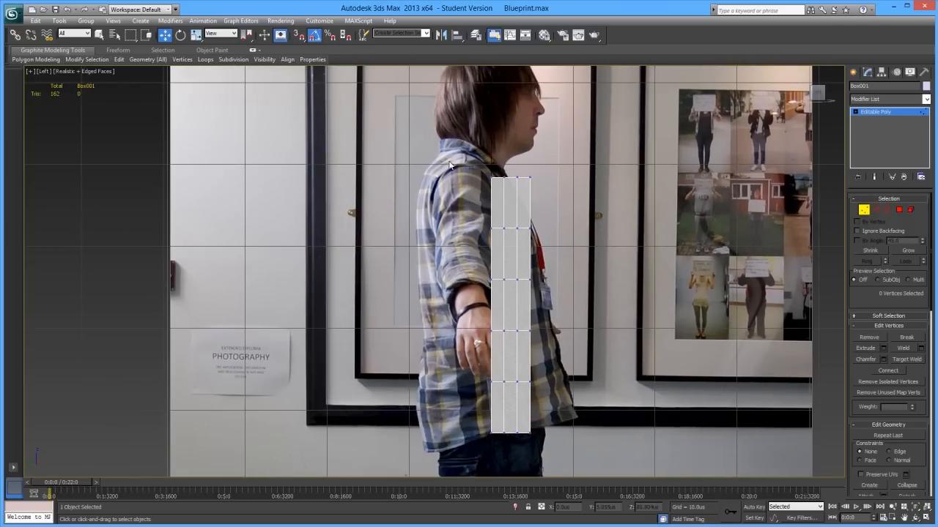
key("alt+x")
key("ctrl+a")
left_click_drag(548, 305, 588, 308)
key("r")
key("w")
left_click_drag(506, 308, 519, 307)
middle_click_drag(528, 285, 531, 305)
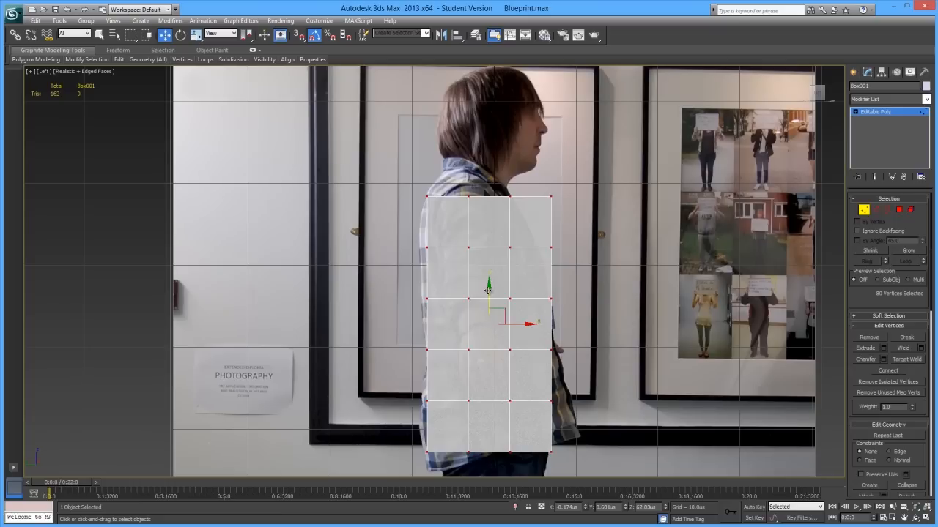
- Raise all of the box's vertices so its upper edge lines up with the base of the neck
left_click(490, 297)
key("ctrl+a")
left_click_drag(489, 294, 491, 277)
left_click(540, 317)
- In the Front view, slope the shoulders by setting the middle vertices of the box's top row higher than the outer ones
key("f")
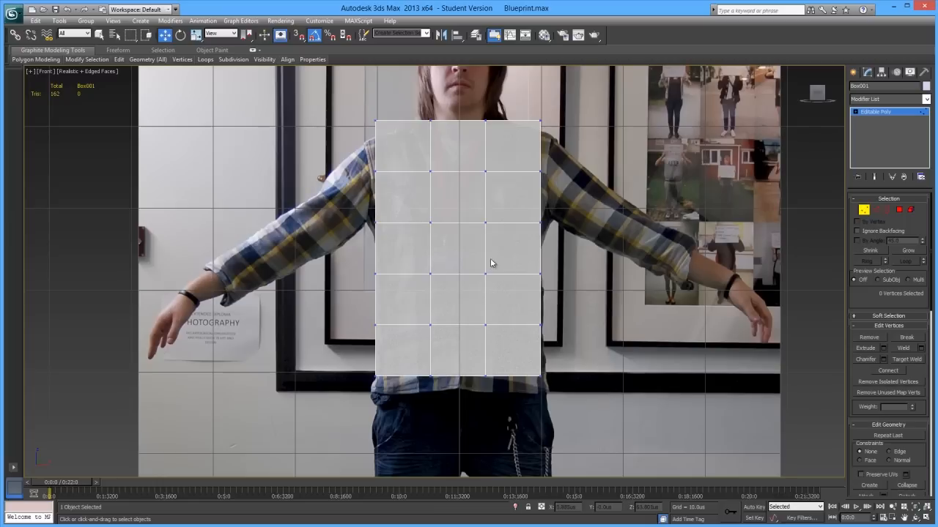
key("alt+x")
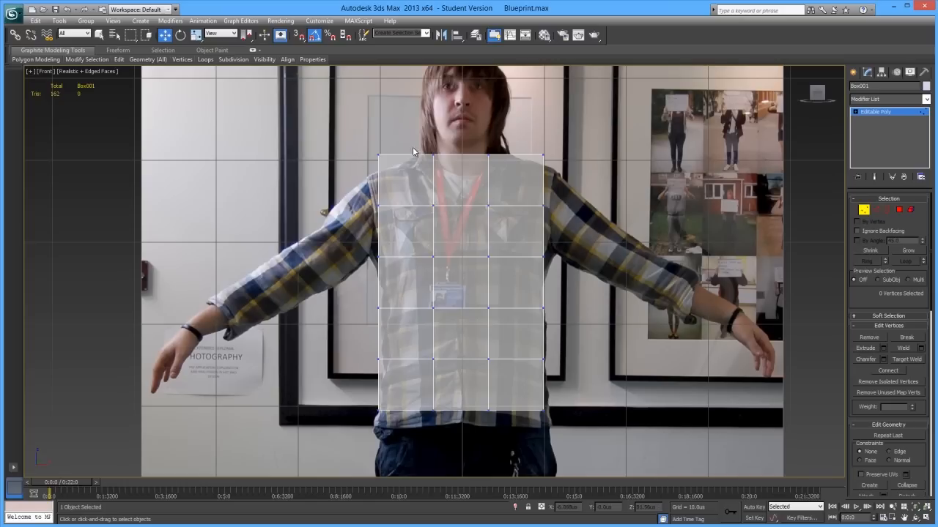
middle_click_drag(397, 352, 394, 315)
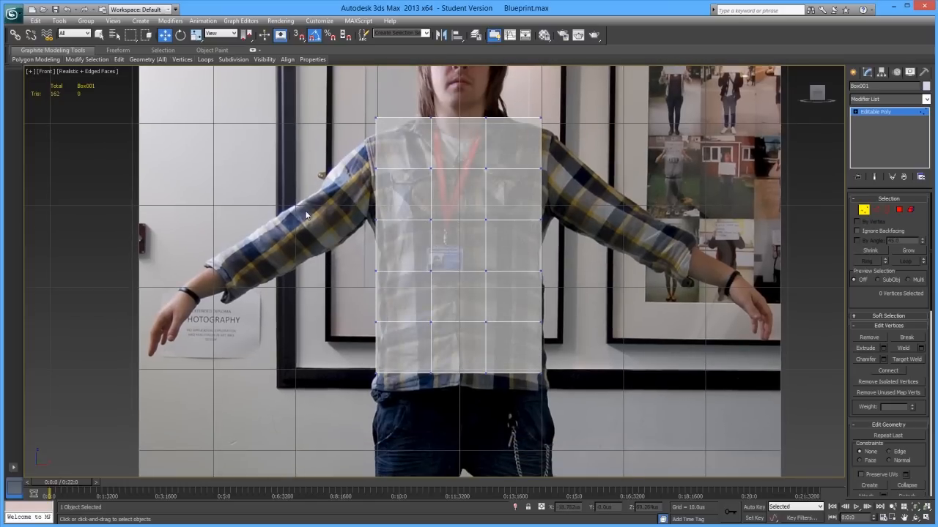
middle_click_drag(306, 215, 370, 229)
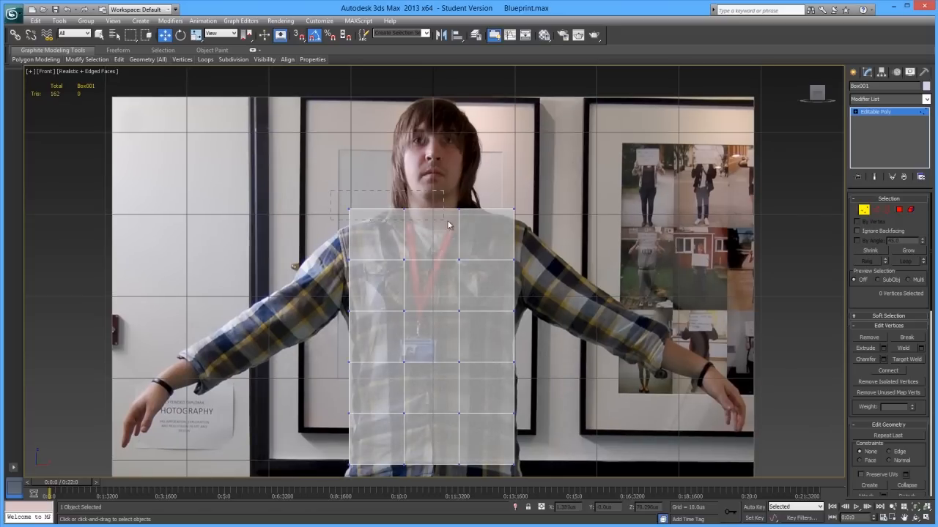
left_click_drag(461, 210, 516, 216)
left_click_drag(430, 180, 481, 222)
left_click_drag(433, 188, 433, 181)
left_click(463, 250)
middle_click_drag(464, 250, 460, 232)
- Adjust the heights of the second and third vertex rows to fit the chest and underarm area
left_click_drag(329, 227, 523, 257)
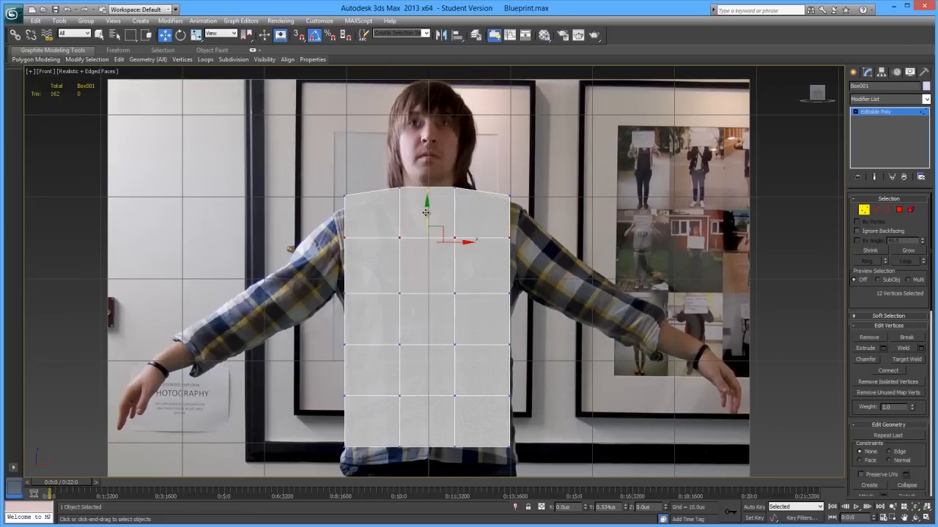
left_click_drag(333, 282, 540, 306)
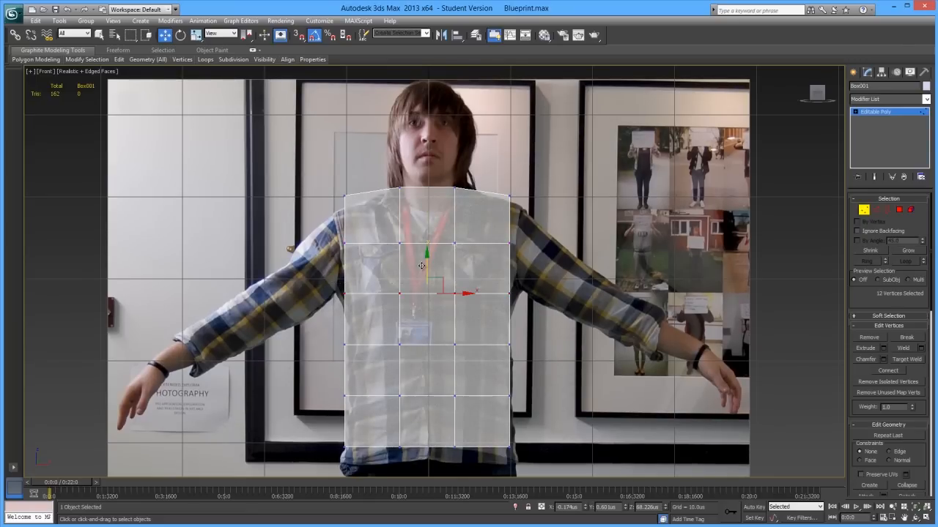
key("alt+x")
middle_click_drag(372, 351, 361, 297)
key("alt+x")
- Scale the fourth row of vertices slightly inward horizontally to narrow the torso at the waist
left_click_drag(311, 293, 513, 308)
key("r")
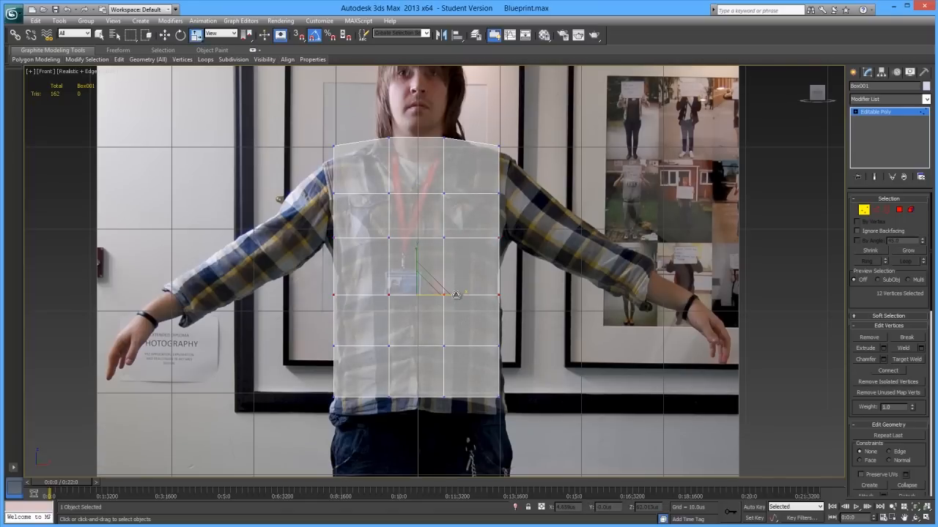
key("alt+x")
left_click_drag(456, 295, 454, 300)
key("alt+x")
- Center the whole torso box by setting its X position to 0, and return to vertex editing
left_click(862, 113)
key("w")
key("alt+x")
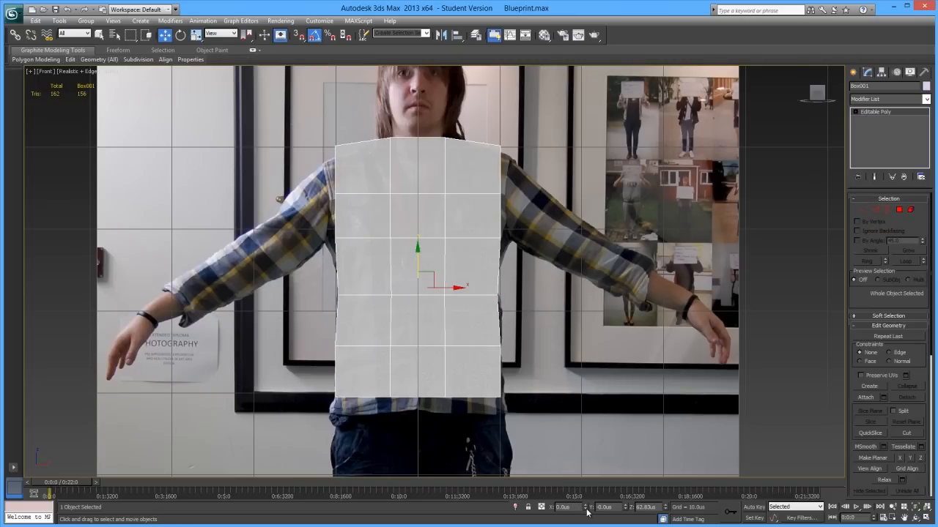
key("alt+x")
left_click(863, 208)
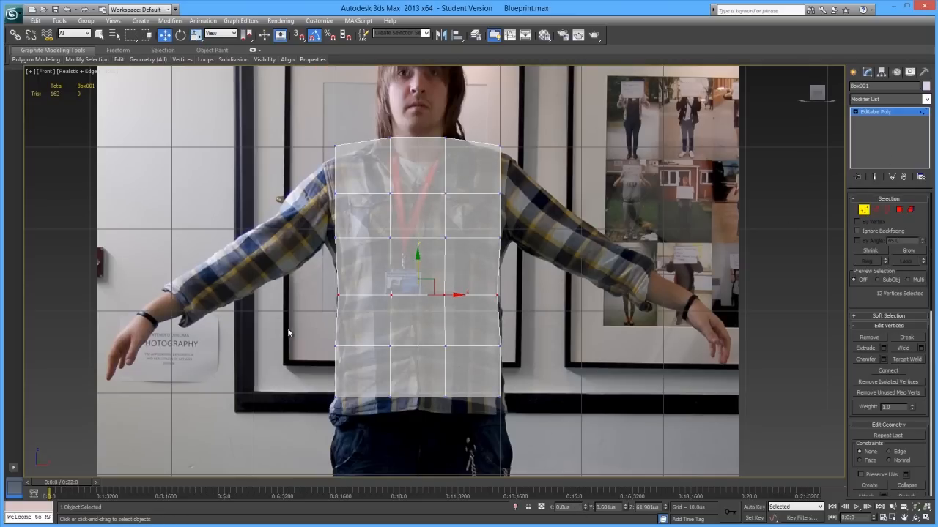
- Widen the fifth and bottom rows of torso vertices slightly in the Front view to fit the shirt's outline
left_click_drag(510, 356, 521, 356)
key("r")
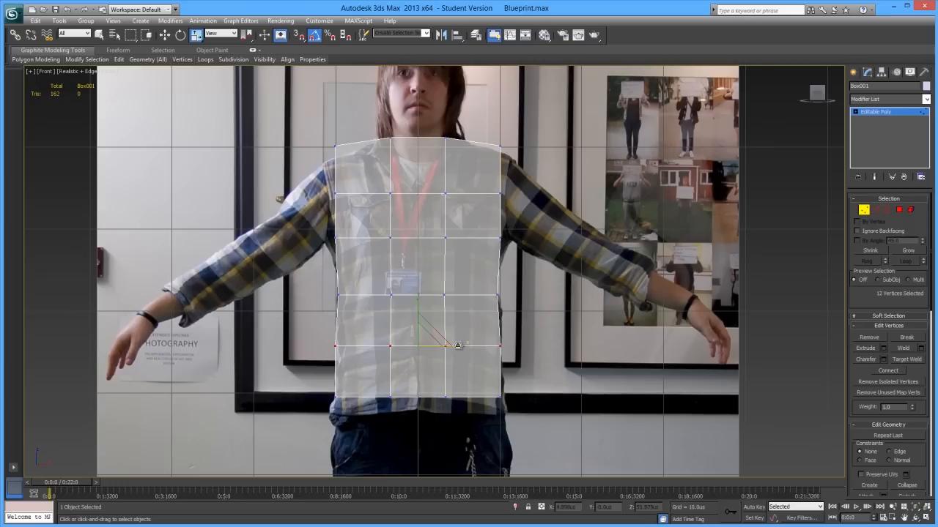
key("alt+x")
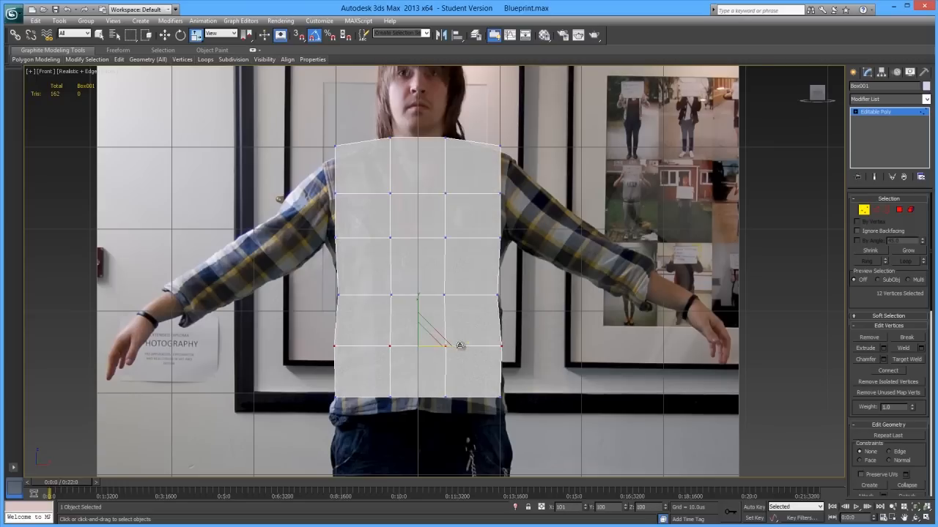
left_click_drag(459, 345, 462, 346)
left_click_drag(306, 378, 511, 413)
left_click_drag(460, 401, 463, 399)
middle_click_drag(468, 379, 474, 365)
left_click_drag(465, 379, 464, 381)
left_click(567, 298)
- Scale the middle vertices of the lower torso rows horizontally to even out the vertical edge lines
middle_click_drag(461, 245, 456, 287)
left_click_drag(372, 314, 461, 323)
left_click_drag(384, 356, 455, 373)
left_click_drag(379, 416, 449, 441)
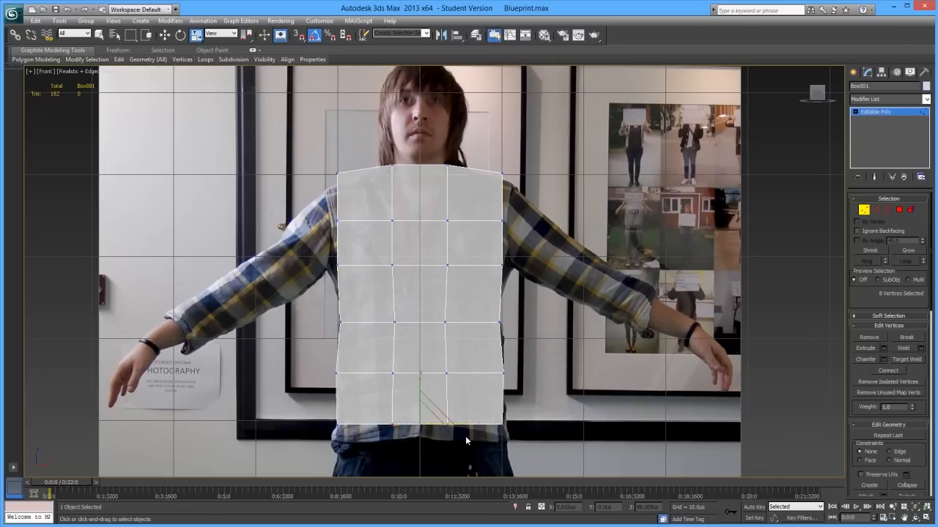
left_click(459, 216)
- Try to move one shoulder's outer top vertices down toward the photo's shoulder line
middle_click_drag(446, 201, 448, 287)
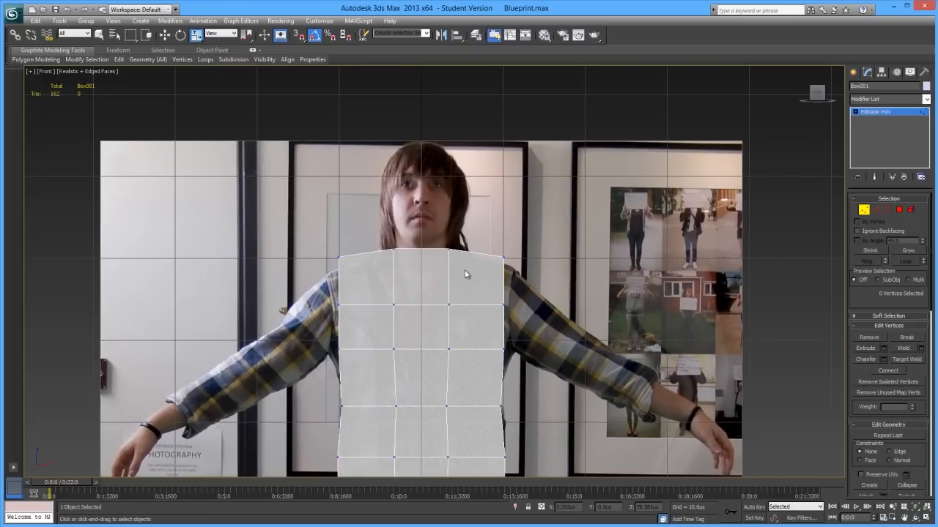
left_click_drag(524, 273, 523, 271)
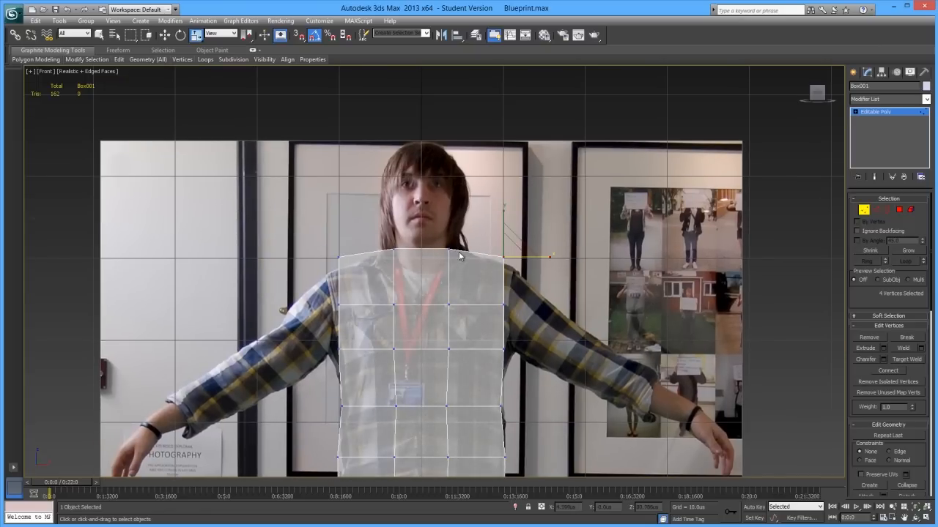
key("w")
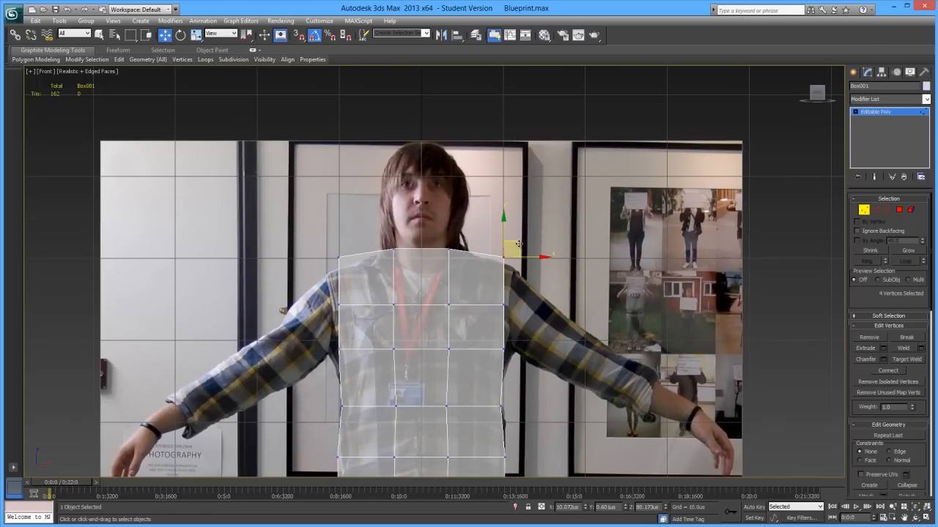
key("alt+x")
left_click_drag(519, 244, 520, 252)
left_click_drag(324, 238, 350, 263)
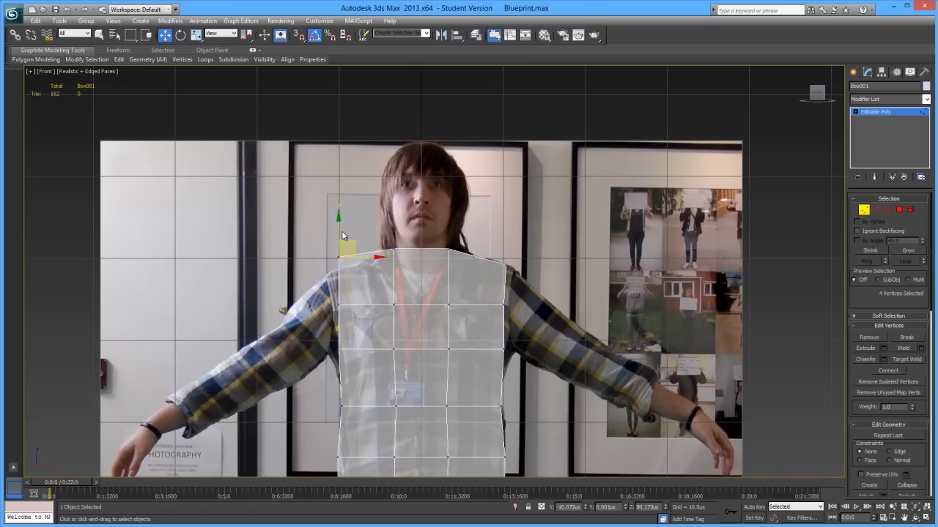
key("ctrl+z")
key("ctrl+z")
- Select only the polygons on the torso's underside and extrude them down to the hips
middle_click_drag(370, 251, 373, 192)
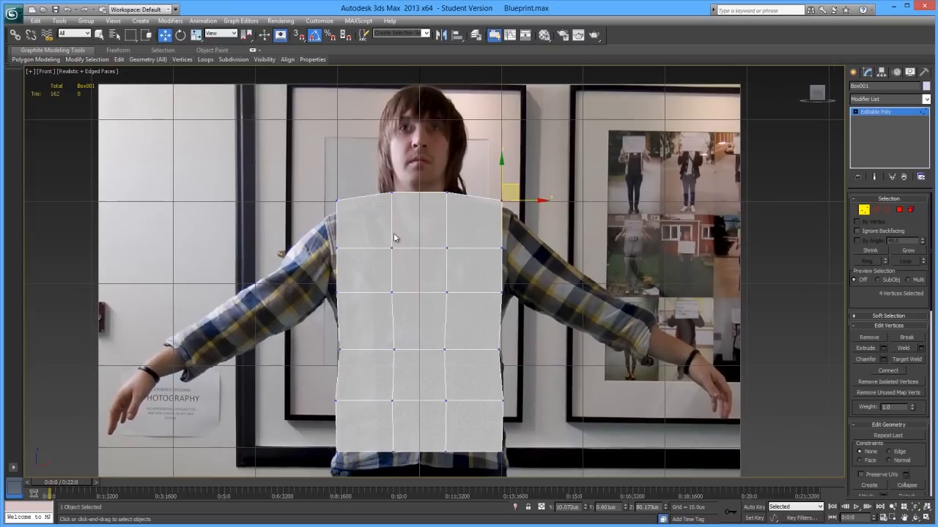
scroll(401, 242, "down", 3)
middle_click_drag(397, 279, 401, 189)
left_click(899, 210)
left_click_drag(326, 306, 564, 346)
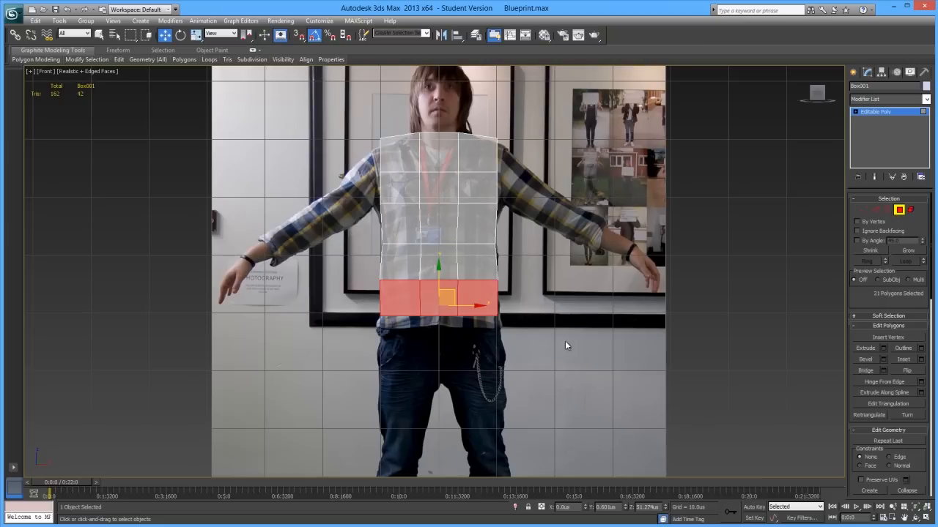
left_click_drag(371, 279, 564, 302, "alt")
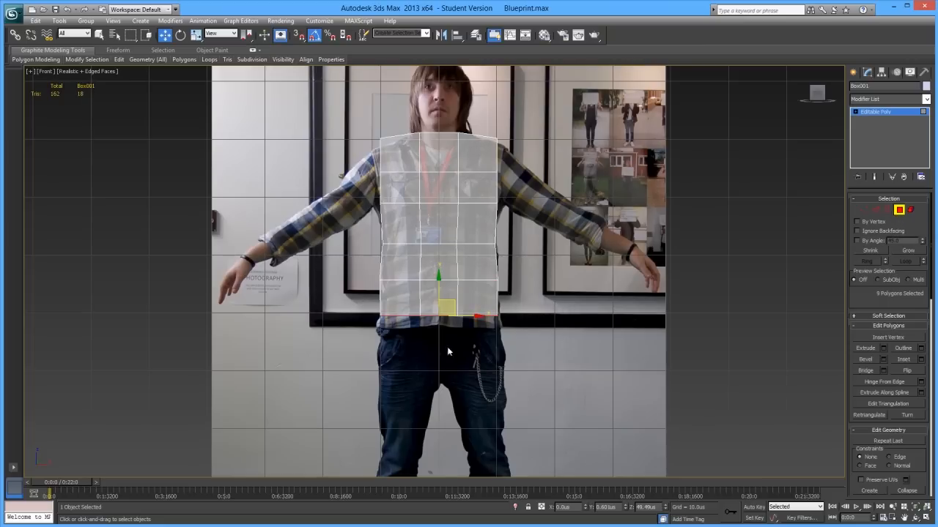
left_click(884, 348)
left_click_drag(440, 291, 435, 311)
left_click(439, 305)
key("alt+x")
- In the Left view, position, narrow and tilt the torso's bottom polygons to match the side profile of the hips
key("l")
middle_click_drag(478, 183, 477, 181)
key("e")
key("w")
mouse_move(468, 341)
left_mouse_down()
mouse_move(469, 326)
mouse_move(470, 340)
left_mouse_up()
key("e")
key("r")
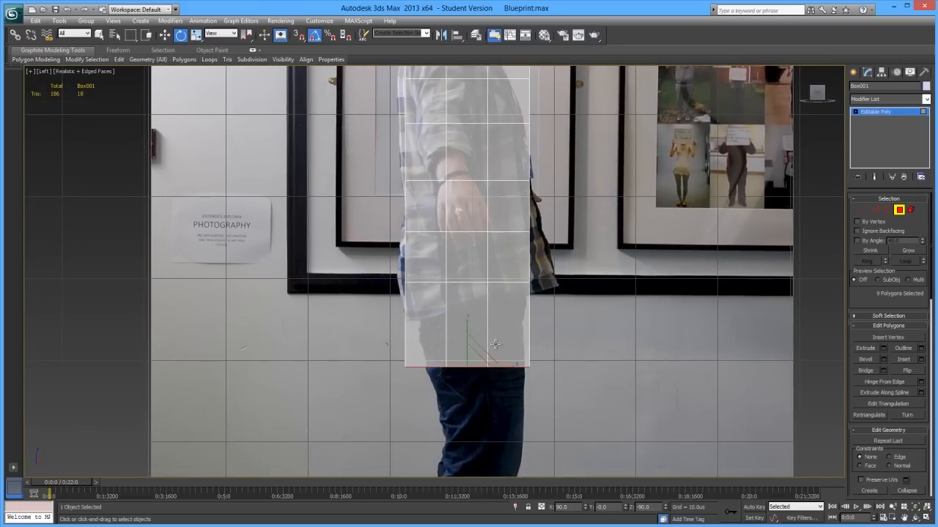
left_click_drag(510, 366, 474, 337)
key("w")
key("e")
key("w")
- Shift the middle vertices of the top rows backward and tilt the whole top down toward the chest
left_click(864, 211)
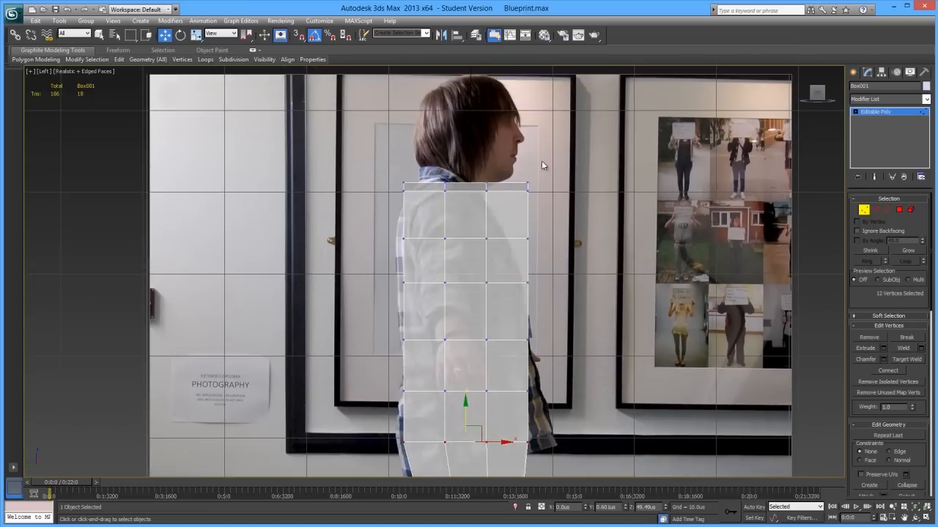
left_click_drag(542, 161, 478, 187)
left_click_drag(387, 167, 582, 206)
key("e")
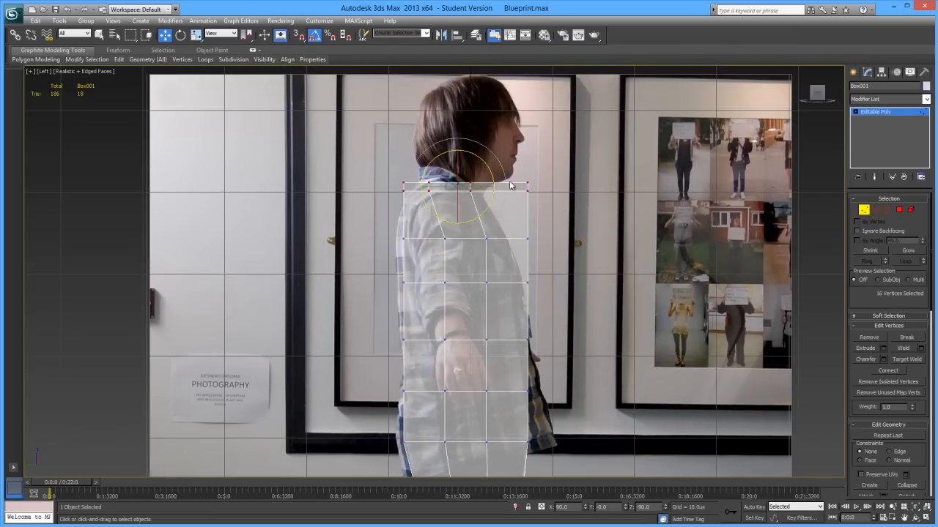
left_click_drag(490, 170, 498, 173)
- Move the outer back and front vertices of the upper rows to follow the side contour of the shoulders and upper chest
left_click_drag(368, 136, 442, 210)
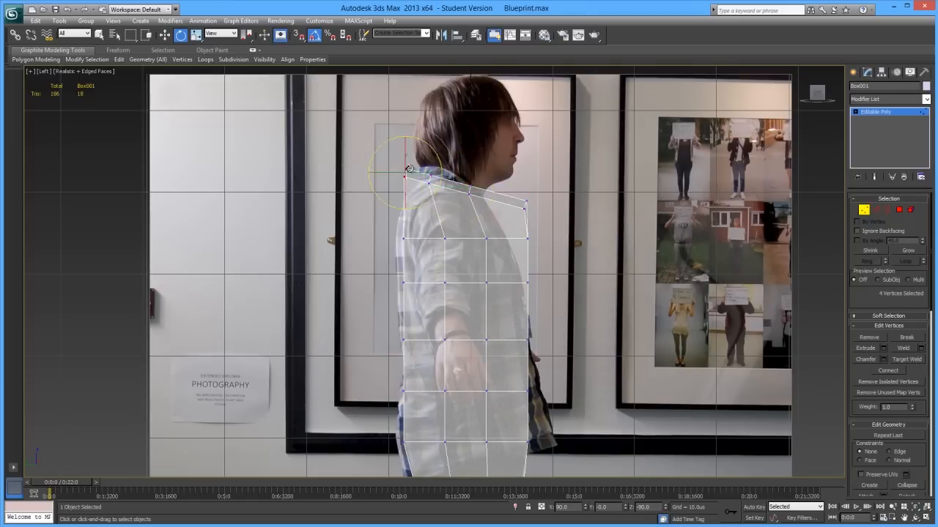
key("w")
left_click_drag(424, 170, 418, 182)
left_click_drag(548, 182, 510, 221)
left_click_drag(542, 192, 507, 197)
left_click_drag(551, 223, 570, 251)
mouse_move(496, 237)
left_mouse_down()
mouse_move(532, 241)
mouse_move(483, 247)
mouse_move(491, 237)
left_mouse_up()
left_click(523, 255)
- Shift the inner vertices of the chest and waist rows backward, and bring the waist's back vertices in to the shirt
left_click(480, 239)
middle_click_drag(458, 287, 448, 243)
left_click_drag(414, 217, 479, 237)
key("alt+x")
left_click_drag(408, 277, 488, 295)
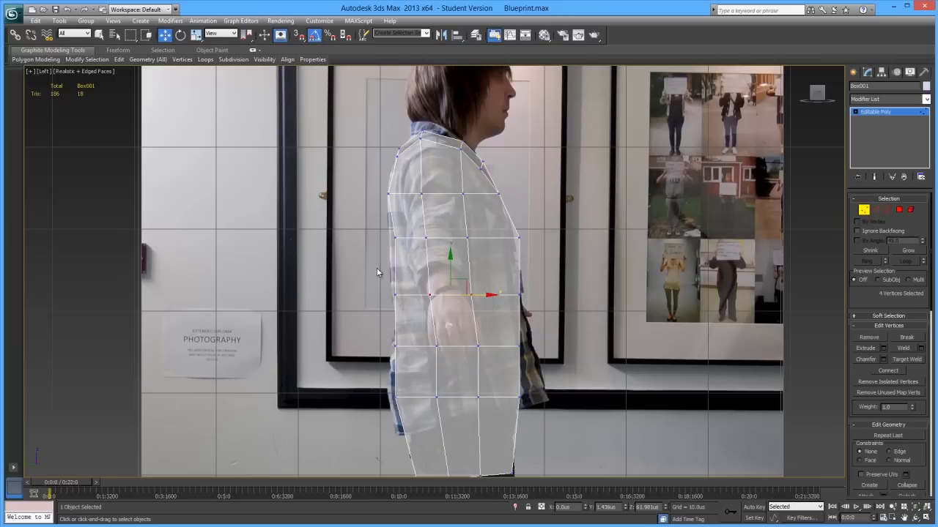
left_click_drag(423, 306, 432, 294)
middle_click_drag(426, 323, 408, 268)
left_click_drag(355, 285, 399, 293)
middle_click_drag(375, 354, 365, 327)
- Select the vertex row above the bottom edge and rotate it to match the slope of the hips
left_click_drag(352, 308, 508, 343)
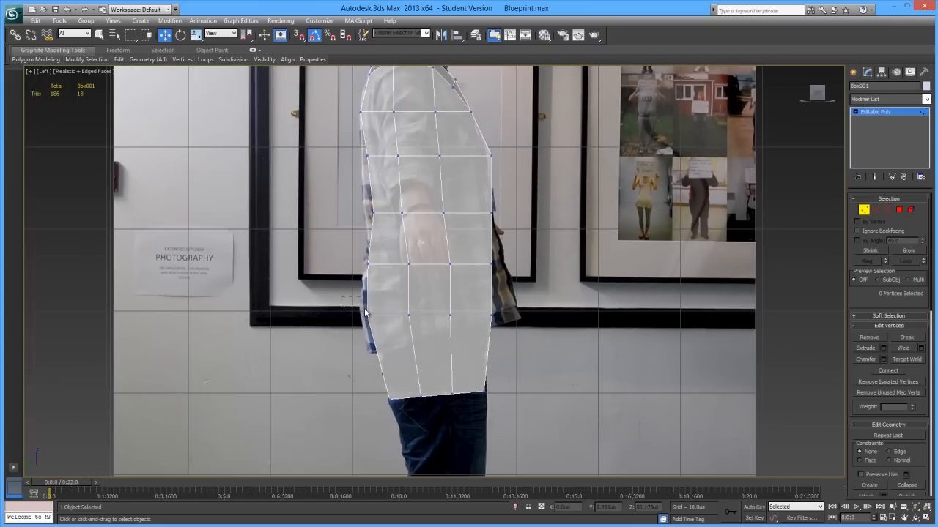
key("e")
left_click_drag(460, 295, 445, 300)
key("w")
- Scale the tilted vertex row to 95% along its depth using the Local coordinate system, and adjust its position
key("r")
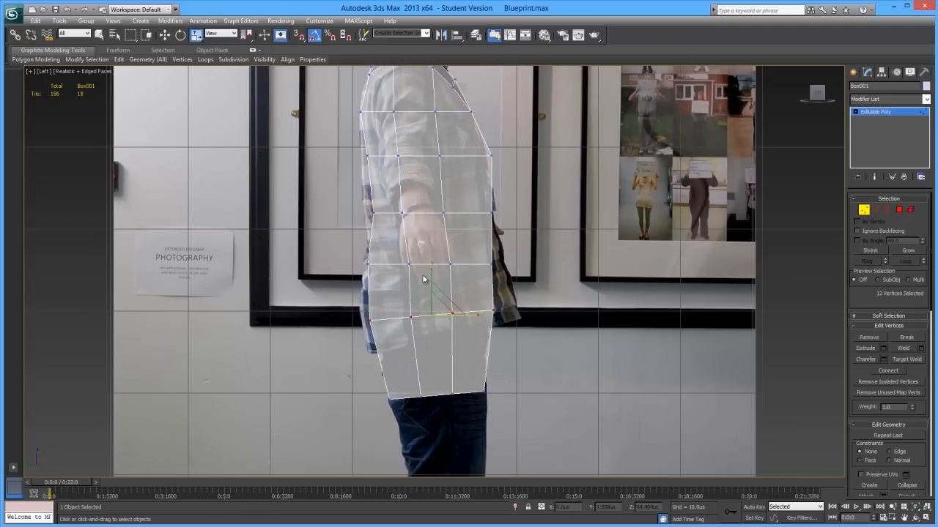
left_click(223, 34)
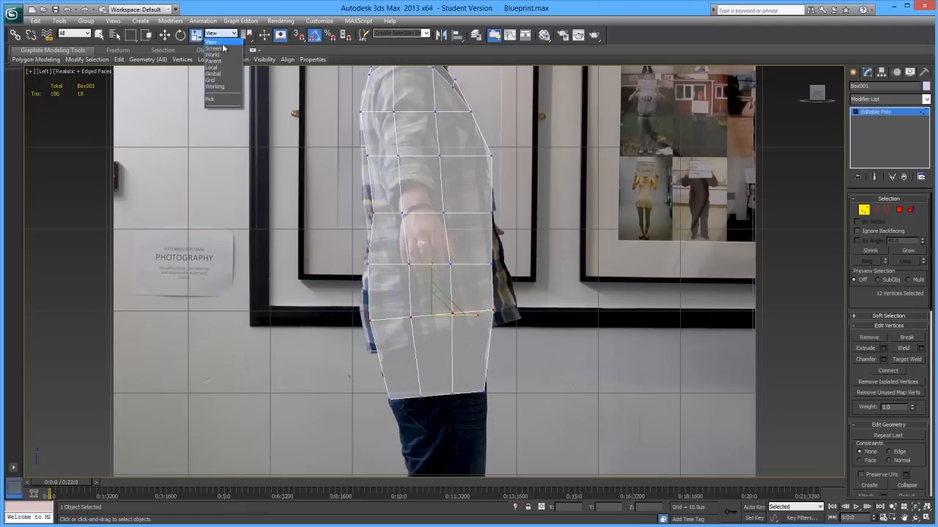
left_click(229, 68)
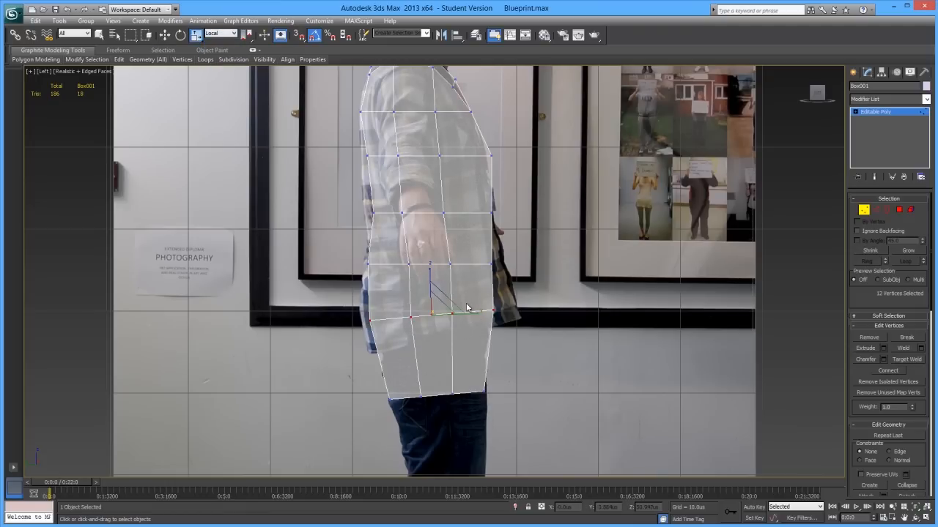
left_click(221, 34)
left_click(226, 73)
key("alt+x")
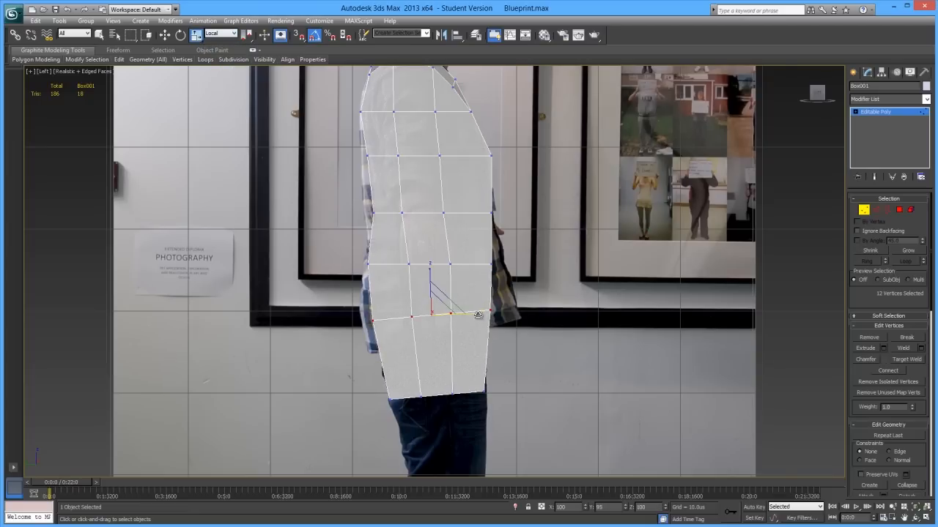
key("w")
left_click_drag(460, 316, 457, 321)
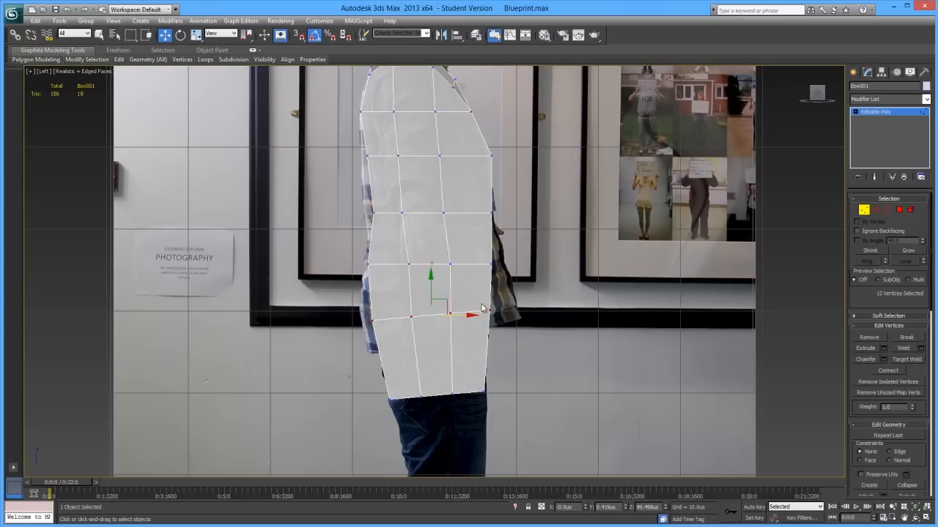
key("alt+x")
- Pull the front vertices of the chest inward and refine the front contour to follow the side photo
left_click_drag(510, 257, 468, 285)
left_click_drag(503, 140, 490, 169)
key("alt+x")
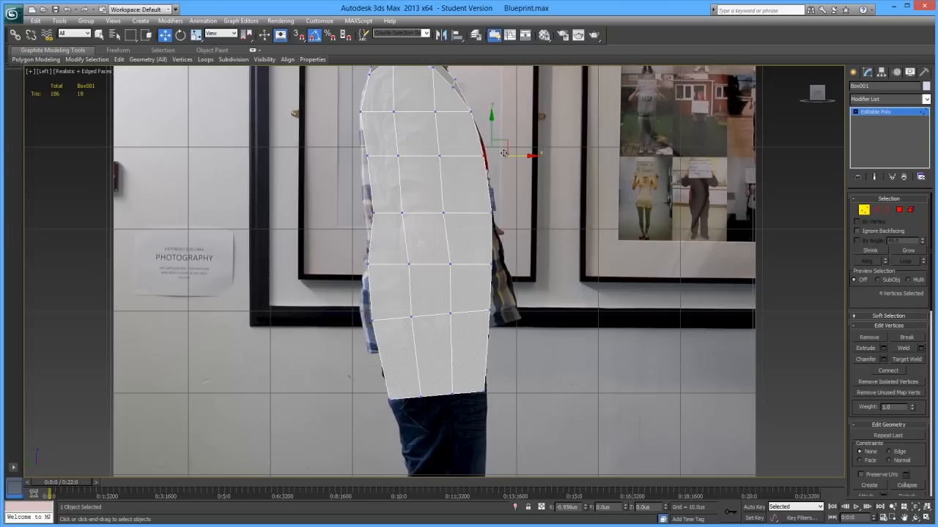
mouse_move(516, 254)
left_mouse_down()
mouse_move(477, 276)
mouse_move(513, 265)
mouse_move(477, 329)
mouse_move(511, 313)
mouse_move(480, 274)
mouse_move(512, 264)
left_mouse_up()
left_click_drag(507, 194, 511, 218)
left_click(513, 274)
- Move the inner vertices of the two rows below the waist backward to straighten the torso's vertical edge lines
scroll(500, 267, "down", 2)
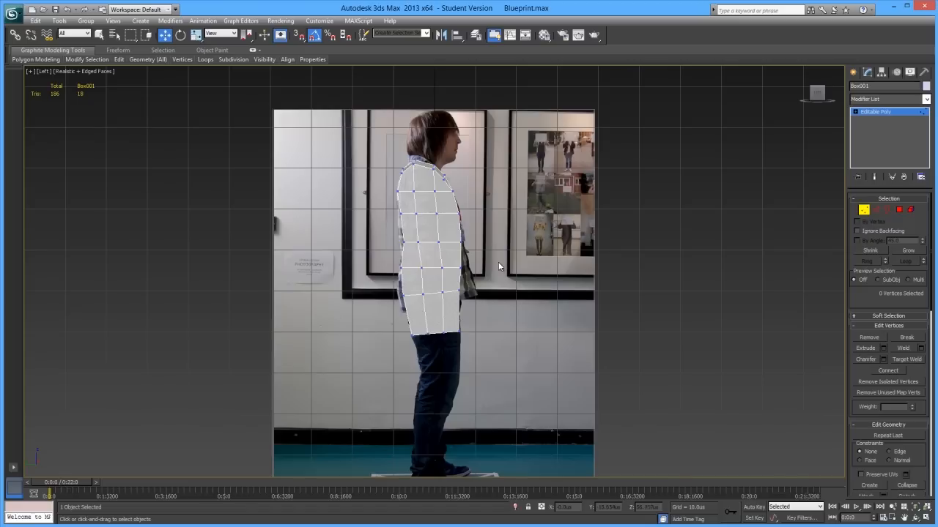
scroll(494, 267, "up", 1)
scroll(458, 251, "up", 1)
middle_click_drag(462, 284, 425, 299)
left_click_drag(437, 267, 452, 290)
left_click(482, 156)
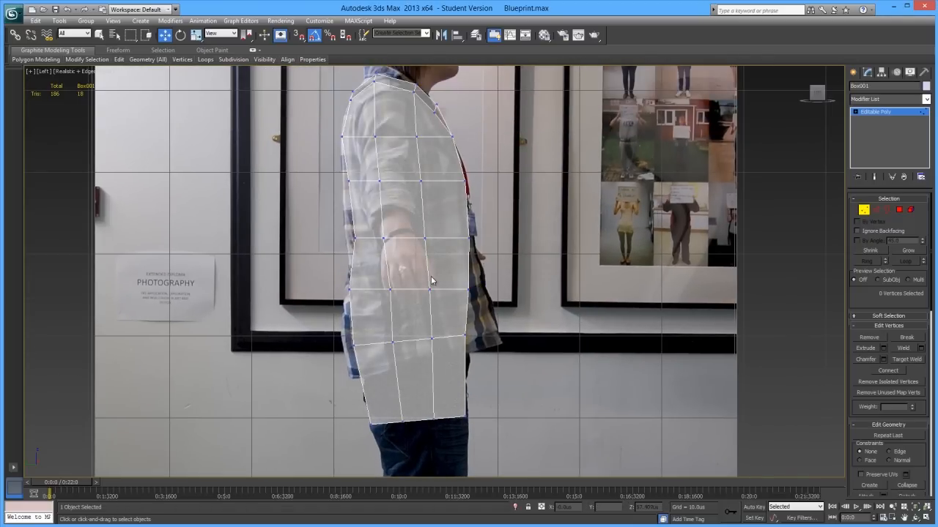
left_click_drag(361, 225, 391, 262)
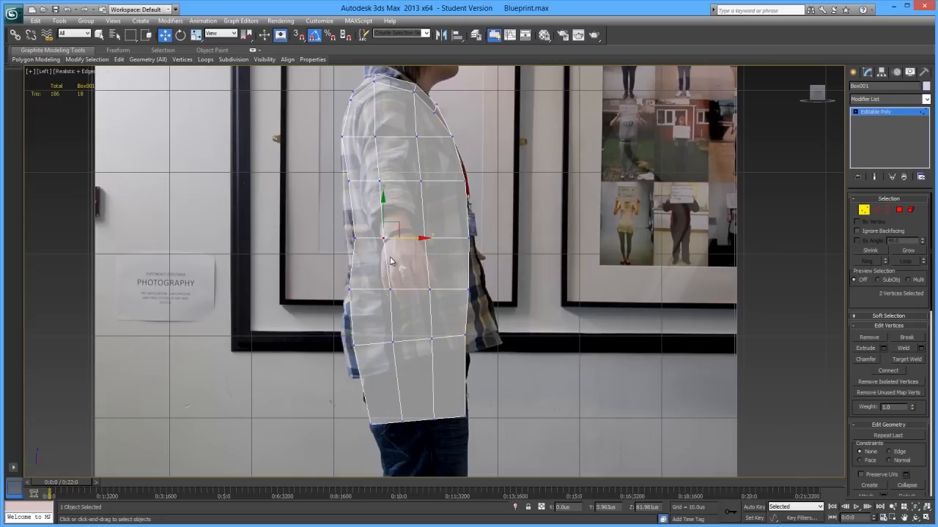
left_click_drag(381, 308, 407, 290)
left_click_drag(408, 356, 452, 338)
mouse_move(446, 275)
left_mouse_down()
mouse_move(420, 301)
mouse_move(449, 290)
left_mouse_up()
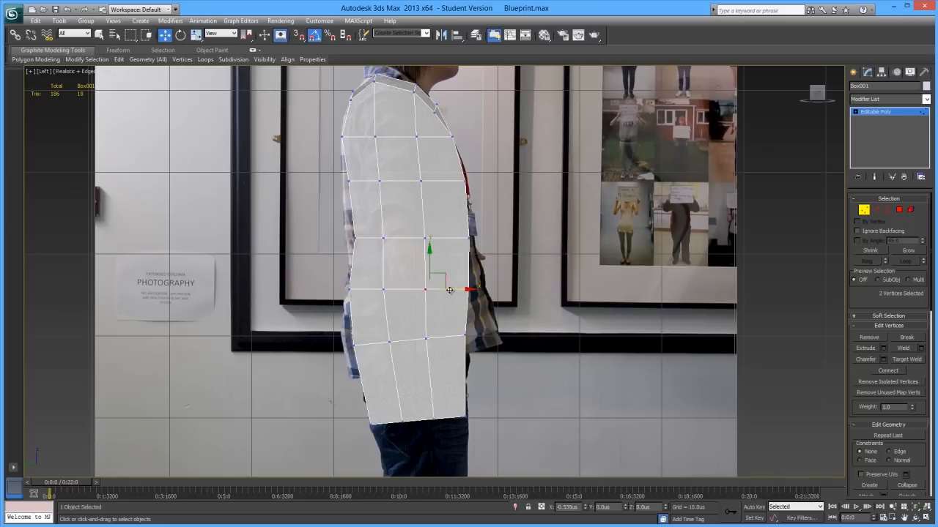
key("alt+x")
left_click_drag(439, 165, 407, 212)
left_click(509, 234)
key("alt+x")
- Inspect the torso's shape against the reference photos from the Perspective and Top views
scroll(430, 132, "down", 2)
middle_click_drag(432, 209, 430, 245)
middle_click_drag(401, 187, 415, 310)
scroll(402, 185, "up", 3)
key("p")
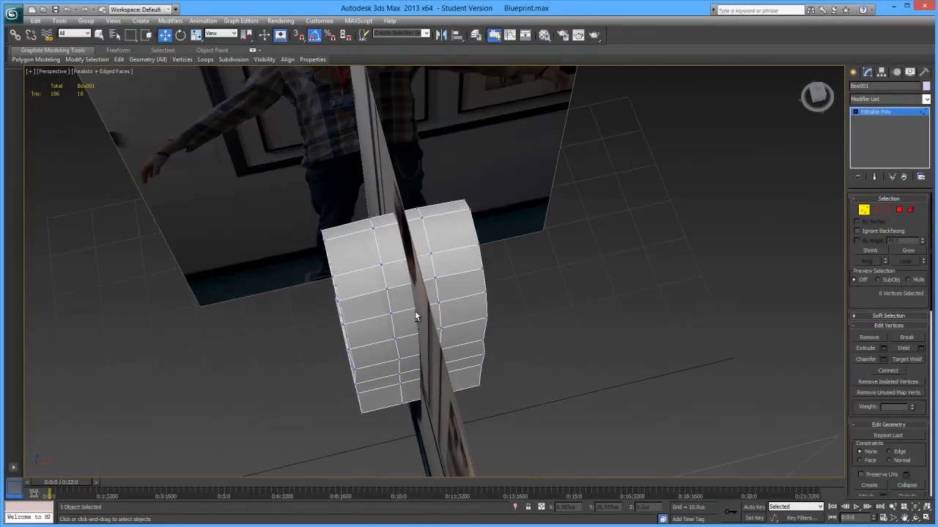
key("t")
middle_click_drag(412, 345, 447, 164)
scroll(412, 299, "down", 2)
key("p")
scroll(464, 279, "down", 4)
middle_click_drag(465, 284, 473, 376, "alt")
- In the Front view, lower the shoulder vertices and the vertex row beneath them to fit the photo
left_click(877, 210)
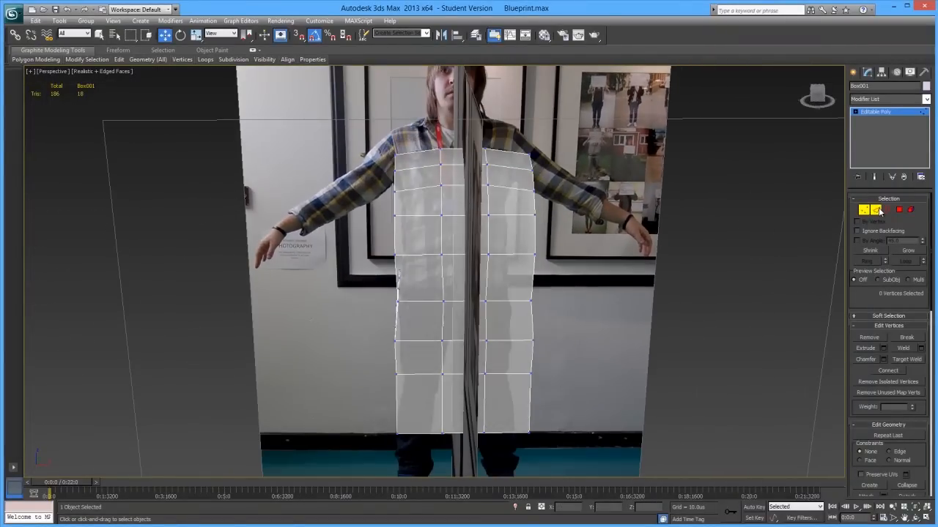
key("f")
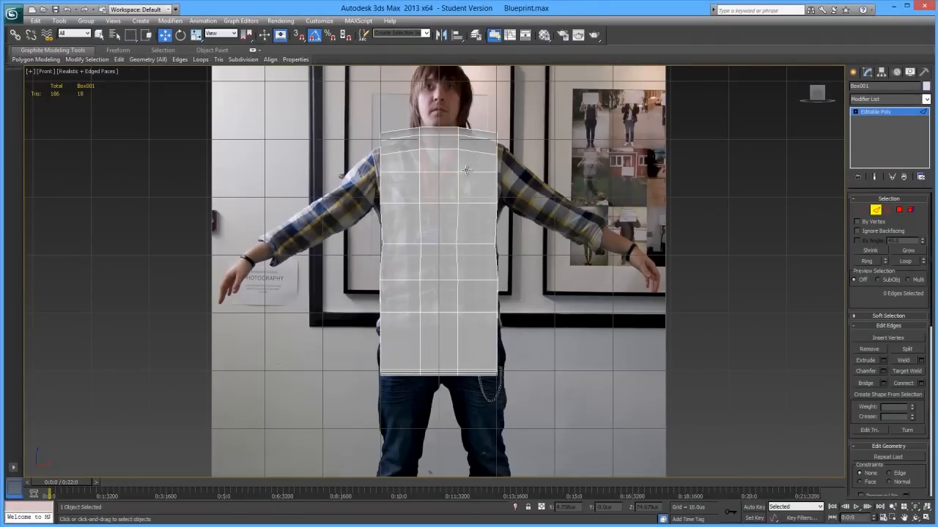
middle_click_drag(454, 237, 457, 226)
key("alt+x")
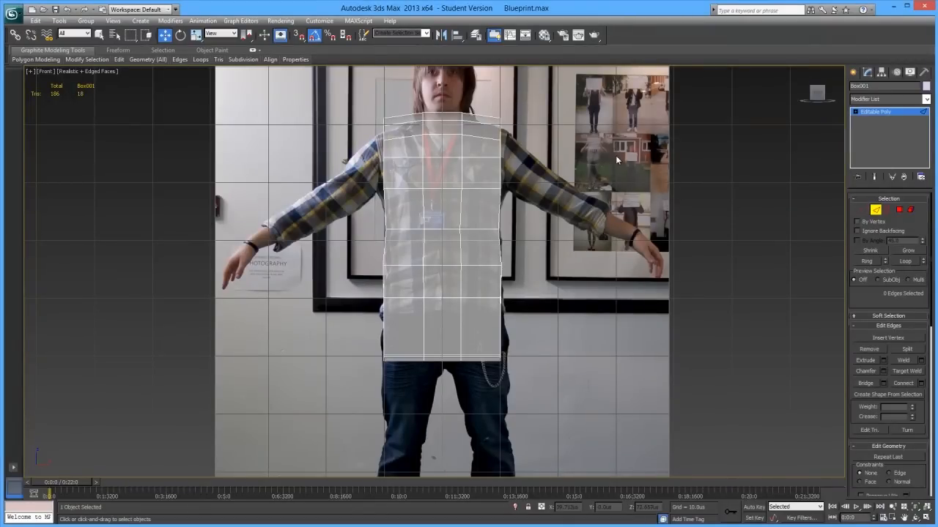
middle_click_drag(455, 106, 453, 162)
scroll(724, 165, "up", 3)
key("alt+x")
left_click(864, 210)
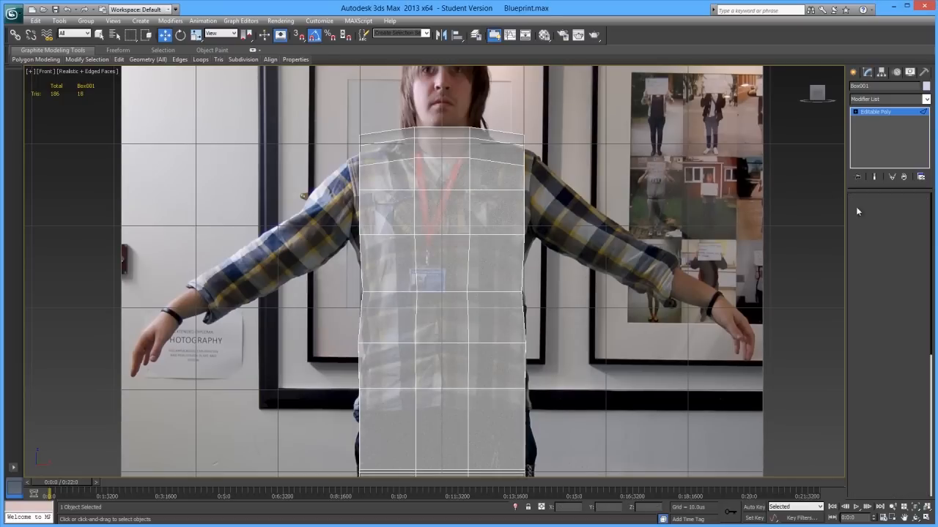
left_click_drag(404, 137, 571, 171)
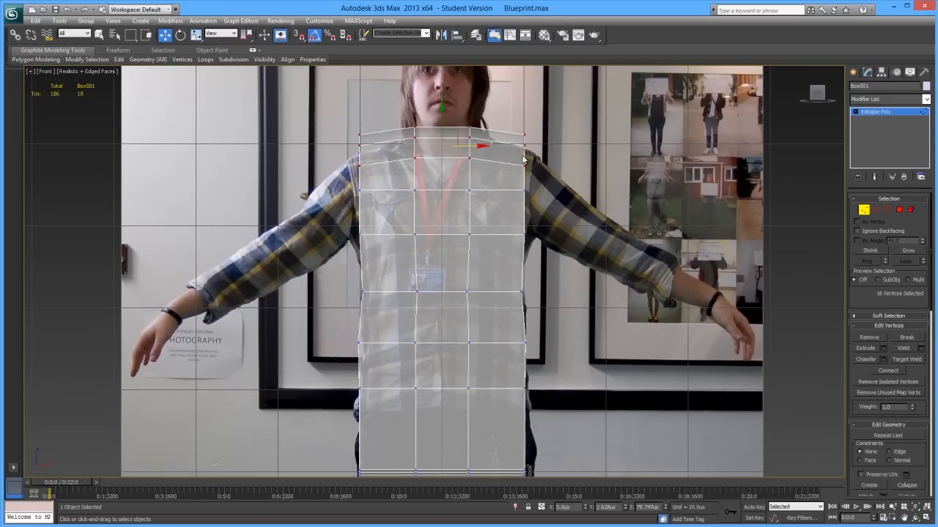
left_click_drag(439, 117, 400, 173)
left_click_drag(526, 212, 526, 213)
left_click_drag(434, 167, 442, 173)
left_click(423, 214)
- Connect the torso's middle horizontal edges in the Front view to add a vertical edge loop down the centre
scroll(423, 214, "down", 2)
key("alt+x")
left_click(876, 210)
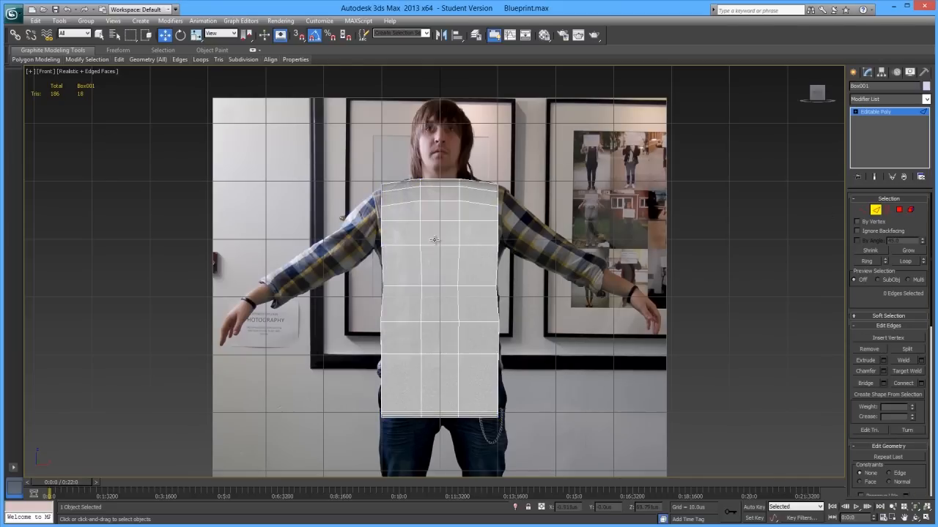
middle_click_drag(448, 221, 583, 259)
key("f")
key("alt+x")
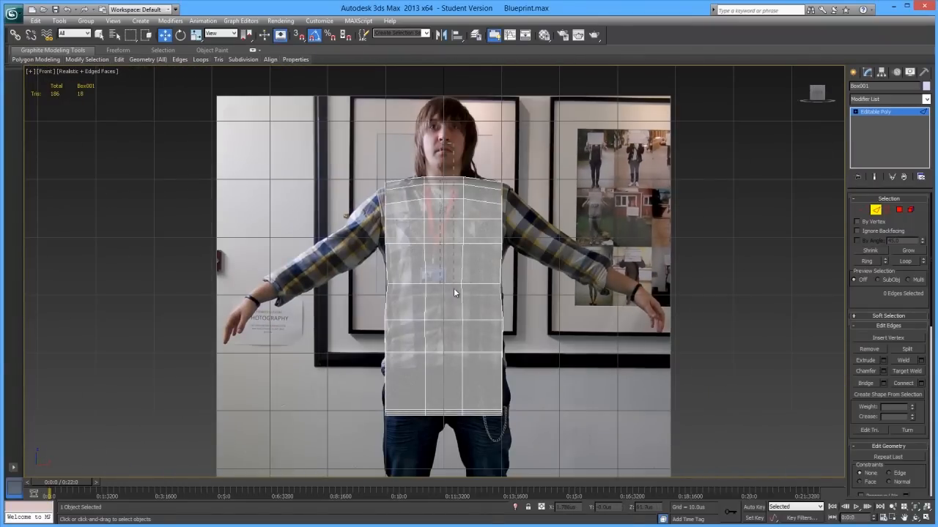
left_click_drag(452, 442, 451, 444)
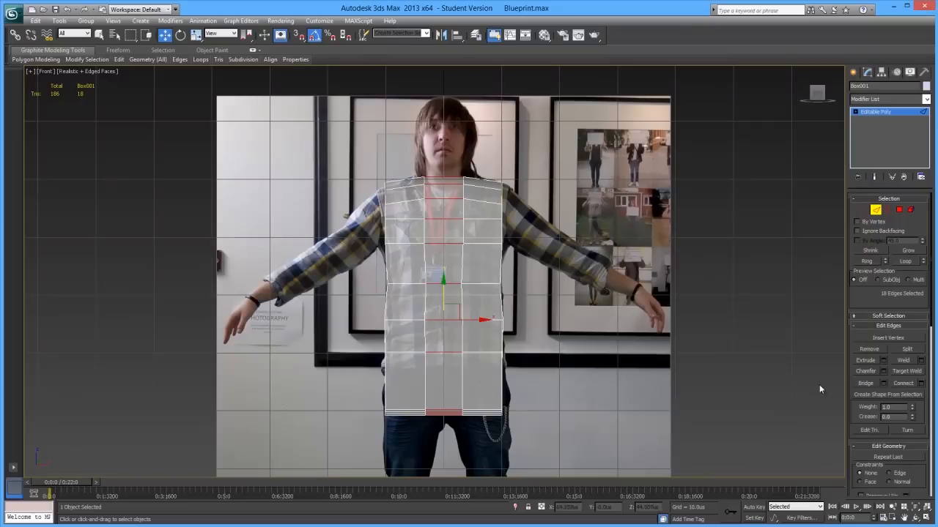
left_click(903, 383)
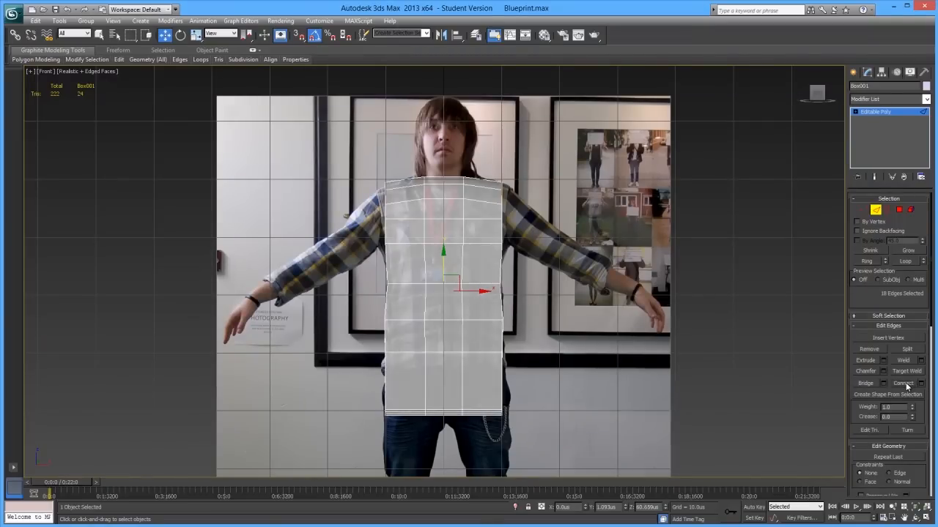
- Delete all polygons on one side of the torso's centre line, the half over the lanyard side, and return to object level
key("p")
mouse_move(542, 305)
middle_mouse_down()
mouse_move(552, 286)
mouse_move(531, 294)
mouse_move(540, 297)
mouse_move(527, 287)
middle_mouse_up()
key("alt+x")
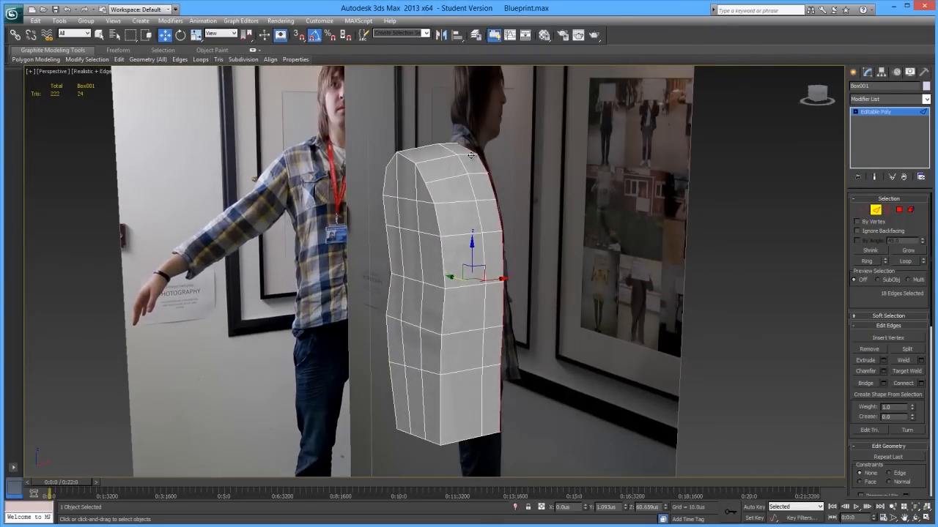
mouse_move(406, 184)
middle_mouse_down("alt")
mouse_move(525, 272)
mouse_move(491, 195)
mouse_move(419, 244)
mouse_move(397, 275)
mouse_move(411, 218)
mouse_move(429, 205)
middle_mouse_up("alt")
key("f")
key("alt+x")
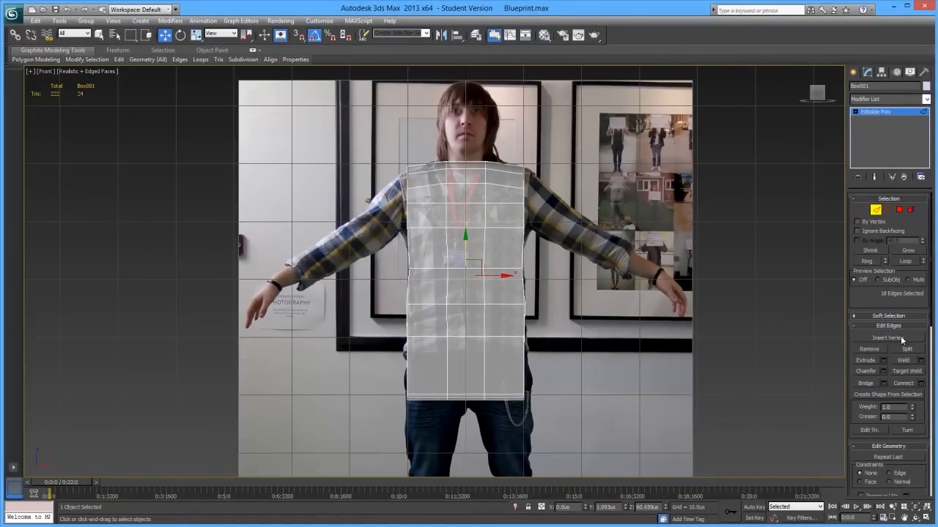
left_click(899, 210)
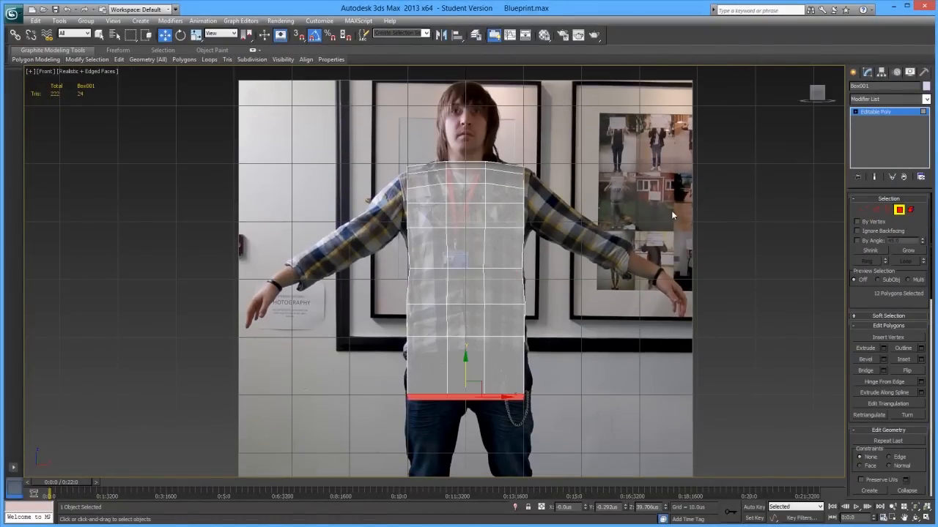
left_click_drag(489, 456, 484, 448)
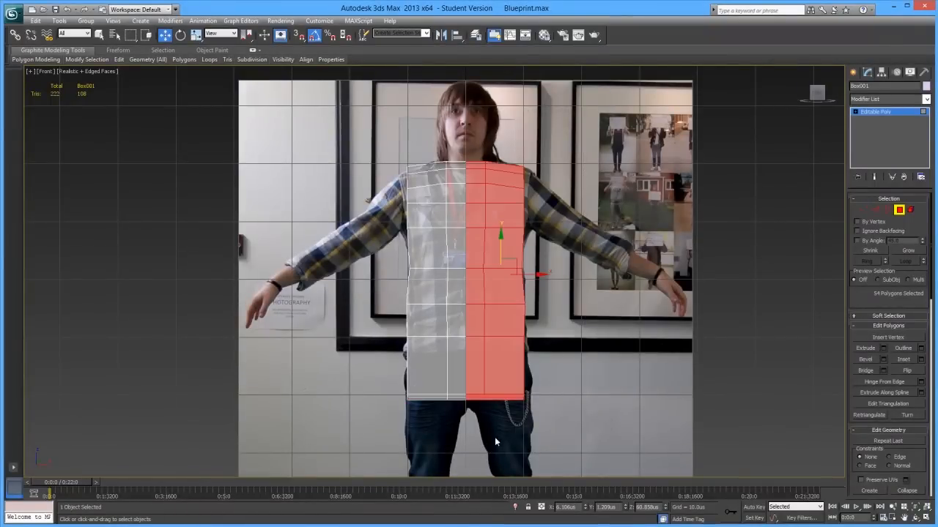
key("Delete")
left_click(855, 111)
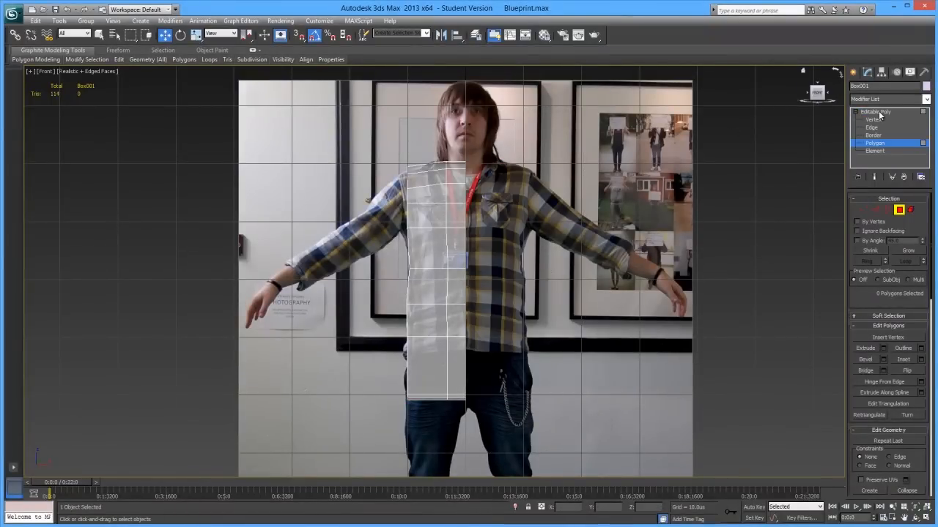
left_click(879, 114)
- Mirror the remaining torso half across the X axis as an Instance with 0.0 offset
middle_click_drag(528, 246, 557, 242)
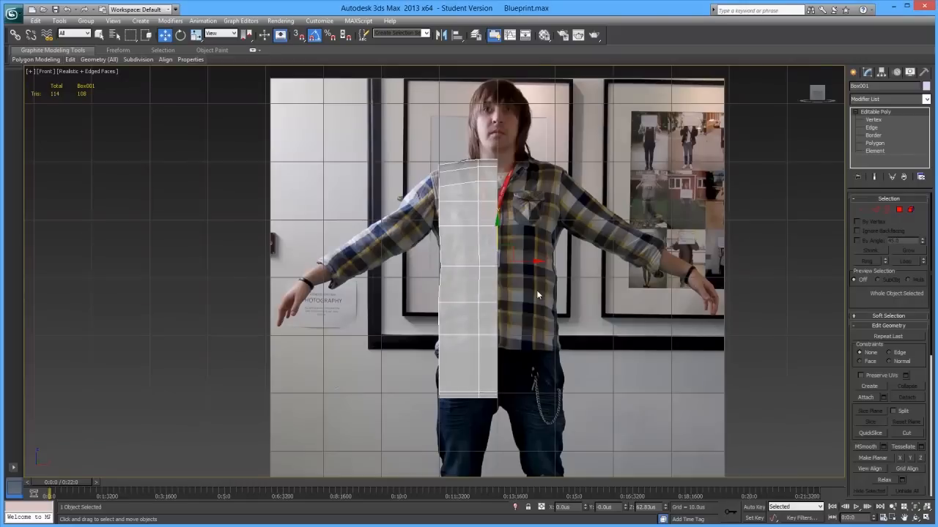
key("p")
mouse_move(511, 258)
middle_mouse_down("alt")
mouse_move(544, 266)
mouse_move(517, 262)
middle_mouse_up("alt")
key("alt+x")
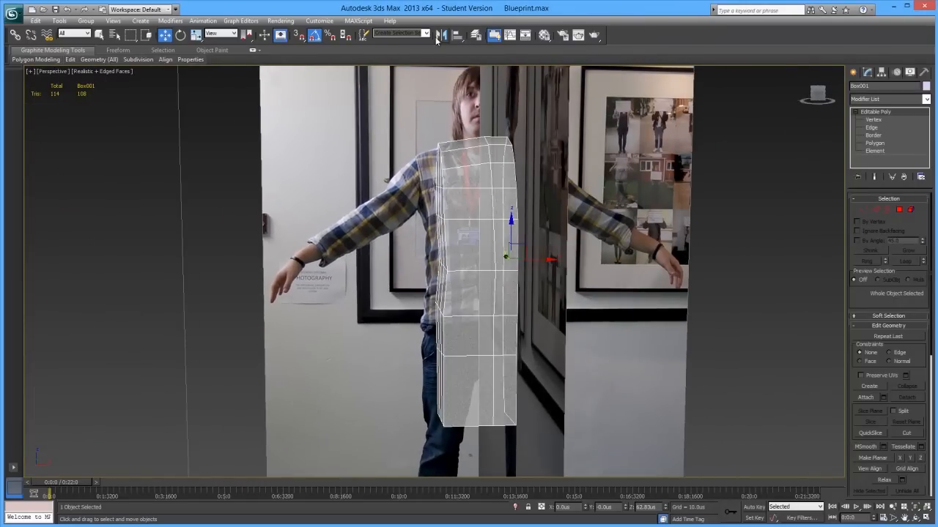
left_click(441, 35)
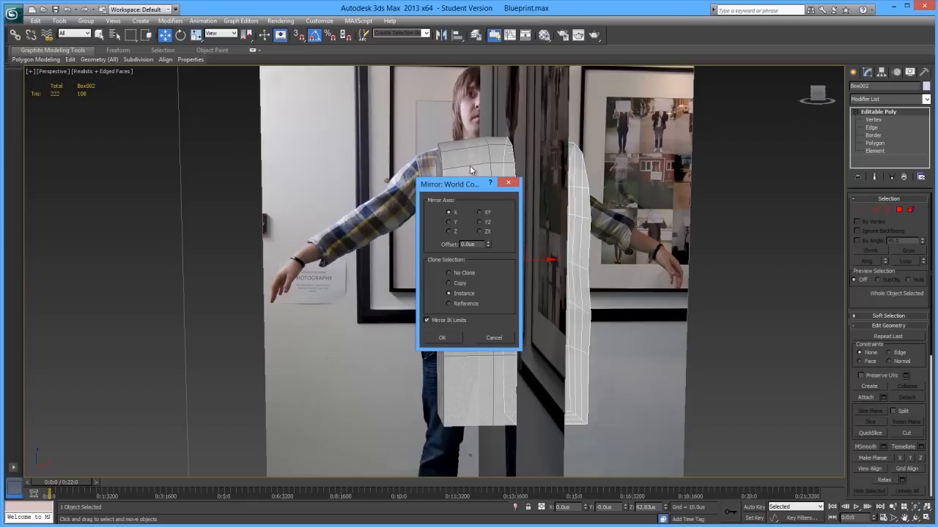
left_click(441, 338)
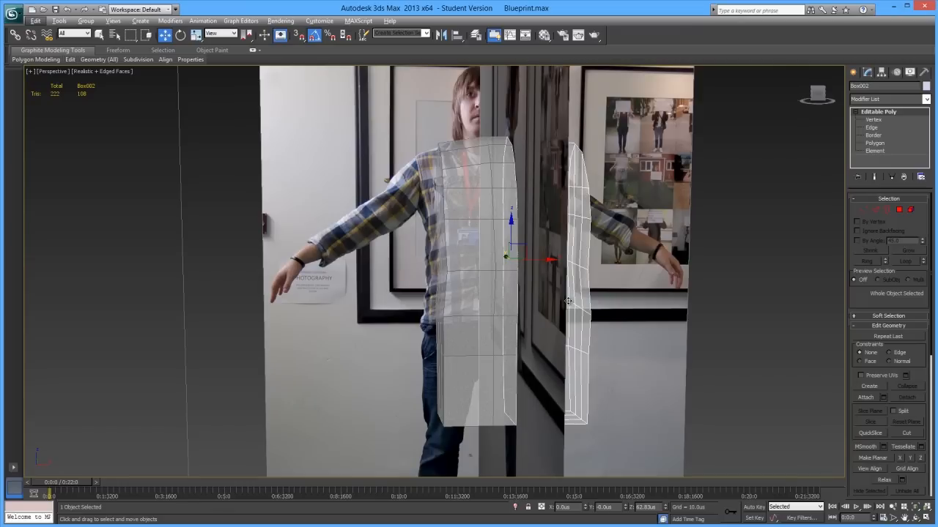
- Turn off Backface Cull for the mirrored torso half
middle_click_drag(563, 250, 581, 170, "alt")
key("alt+x")
left_click(909, 71)
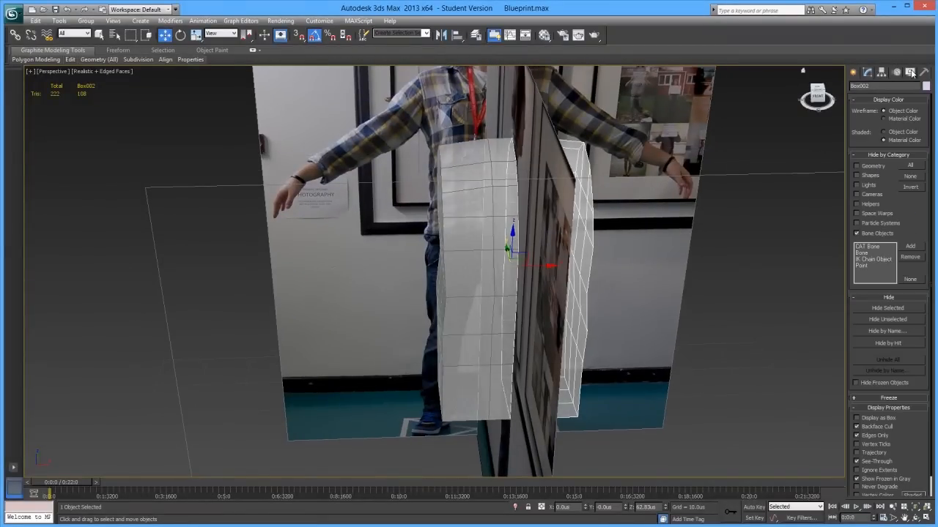
left_click(874, 427)
mouse_move(501, 312)
middle_mouse_down("alt")
mouse_move(484, 315)
mouse_move(516, 317)
middle_mouse_up("alt")
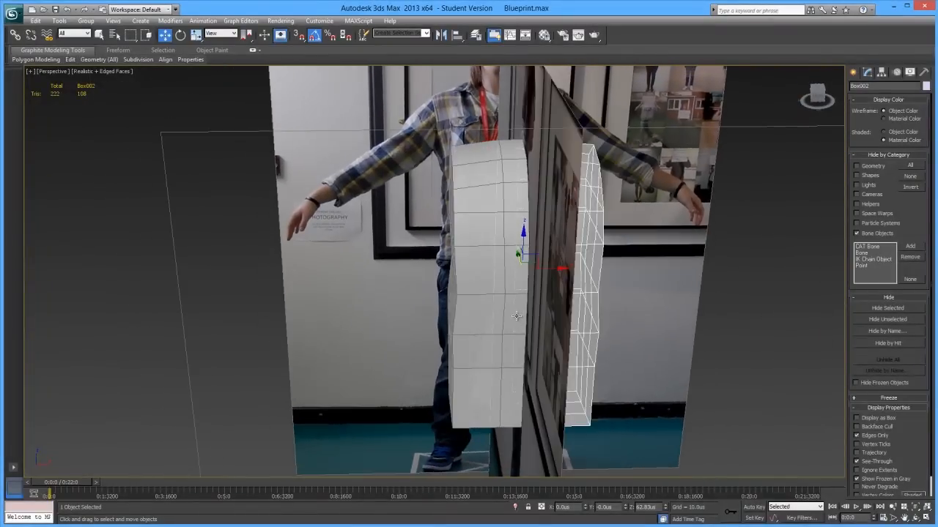
- On the original torso half, move the outer waist vertices inward in the Front view to match the photo
key("f")
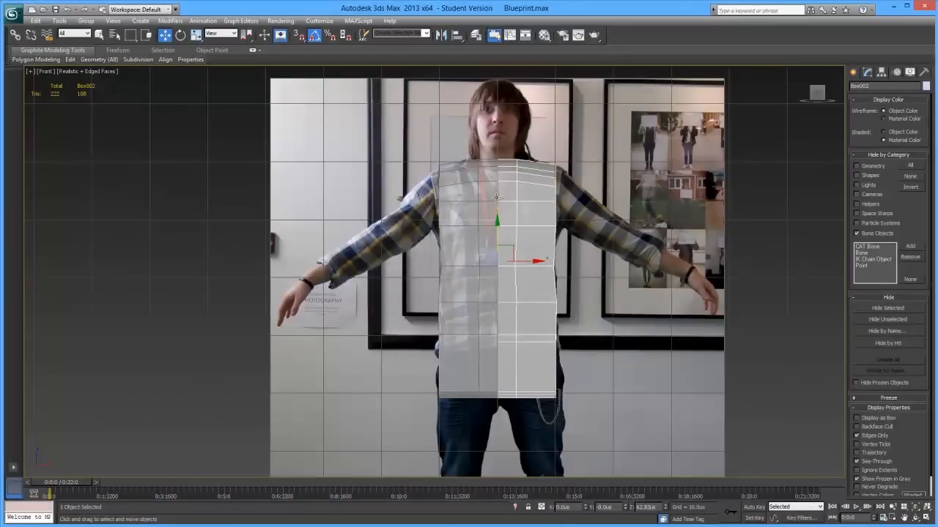
middle_click_drag(508, 170, 522, 164)
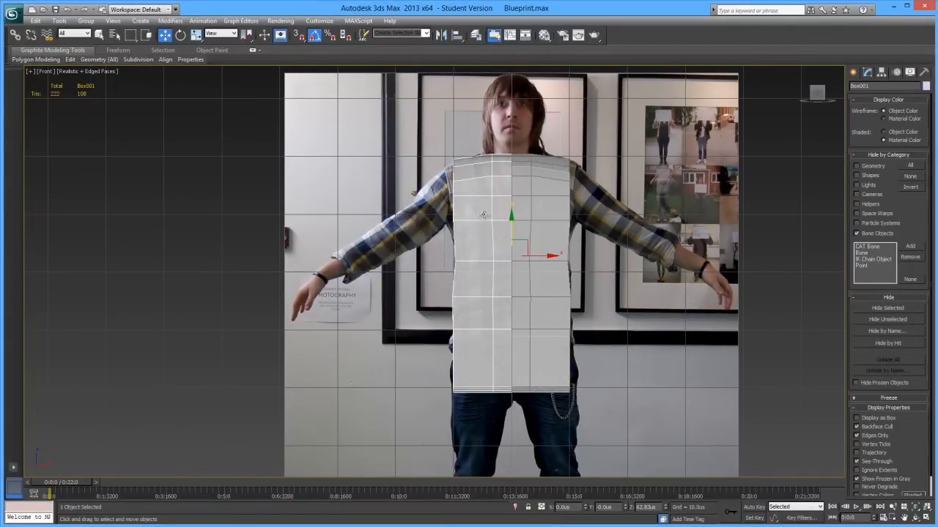
left_click(480, 217)
left_click(867, 71)
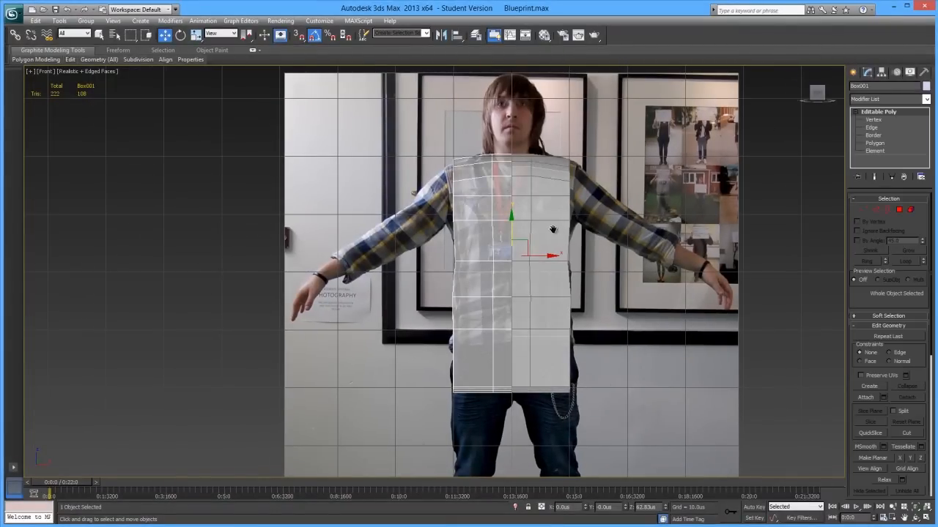
scroll(553, 230, "up", 2)
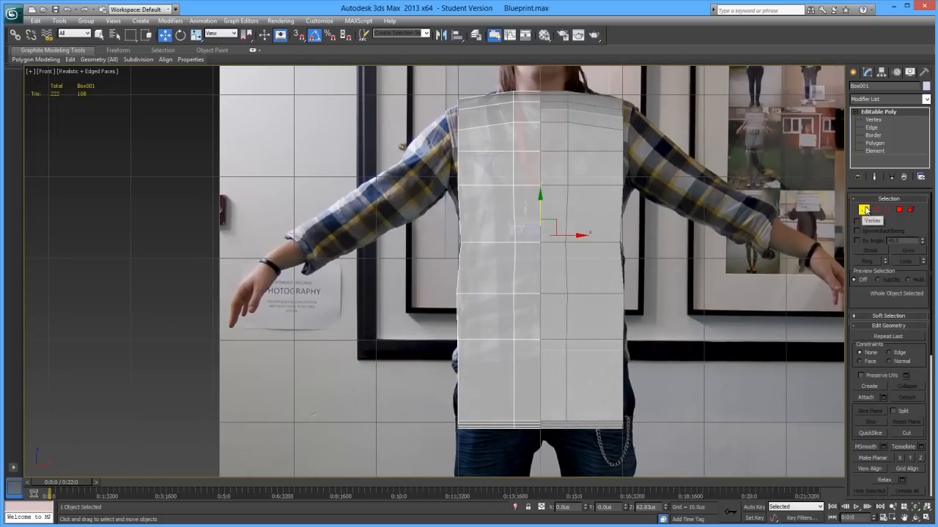
left_click(864, 210)
left_click_drag(443, 291, 496, 296)
key("ctrl+z")
left_click_drag(449, 231, 486, 242)
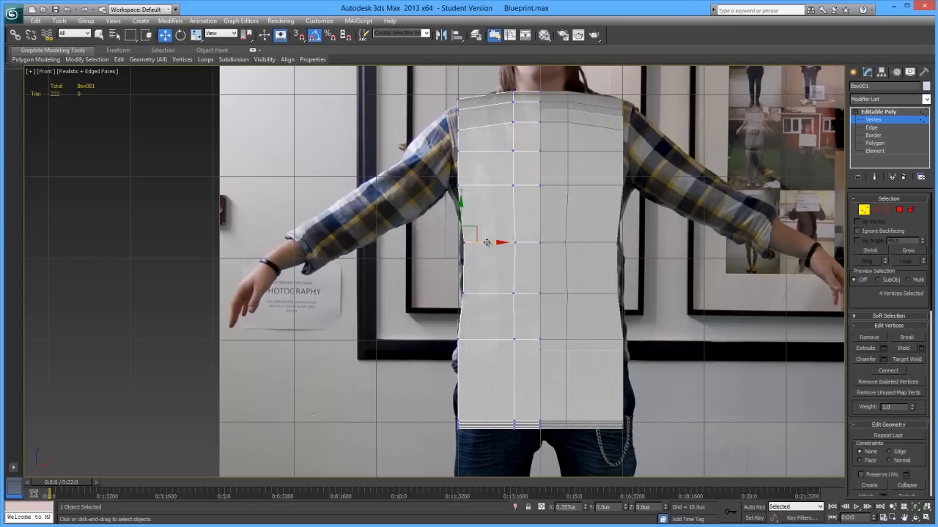
- Select the outer vertices from shoulder to armpit, rotate them to lean outward and shift them to fit the shirt's outline
left_click(434, 182)
middle_click_drag(434, 183, 436, 229)
left_click_drag(445, 154, 471, 244)
left_click_drag(457, 174, 458, 179)
key("e")
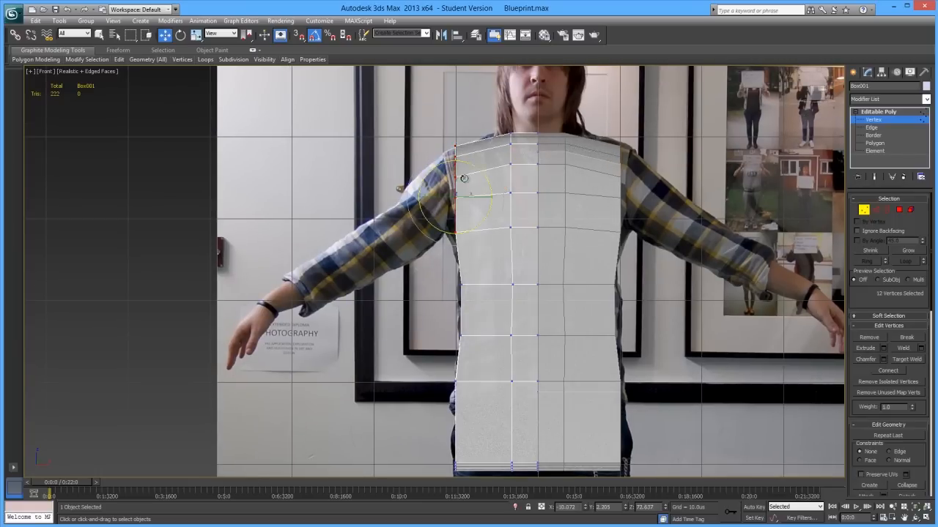
key("w")
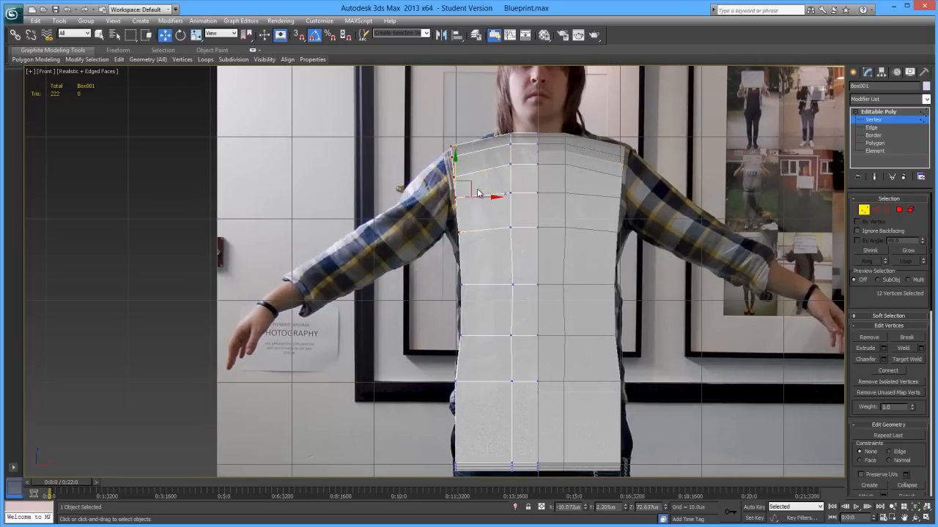
left_click_drag(477, 197, 476, 196)
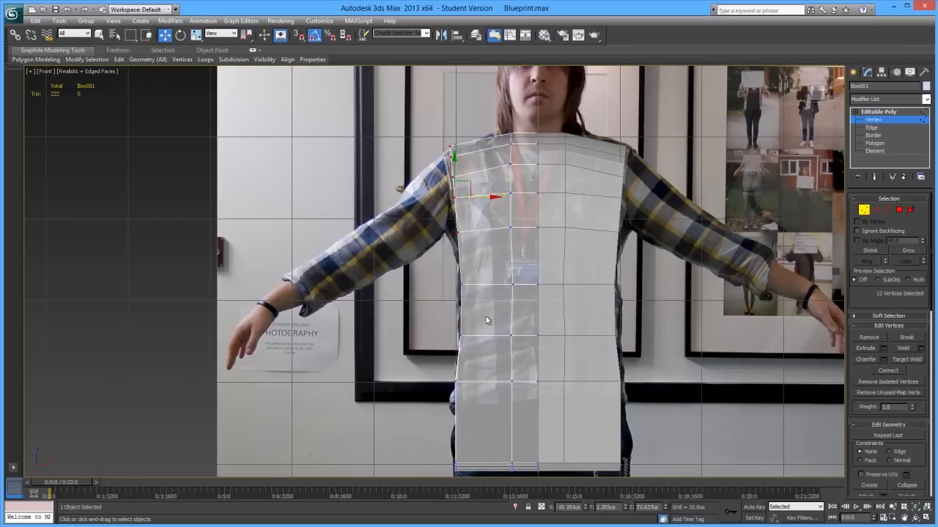
- Select the seven vertices down the torso's front side corner and move them inward and slightly backward in the Top view to round the front
key("t")
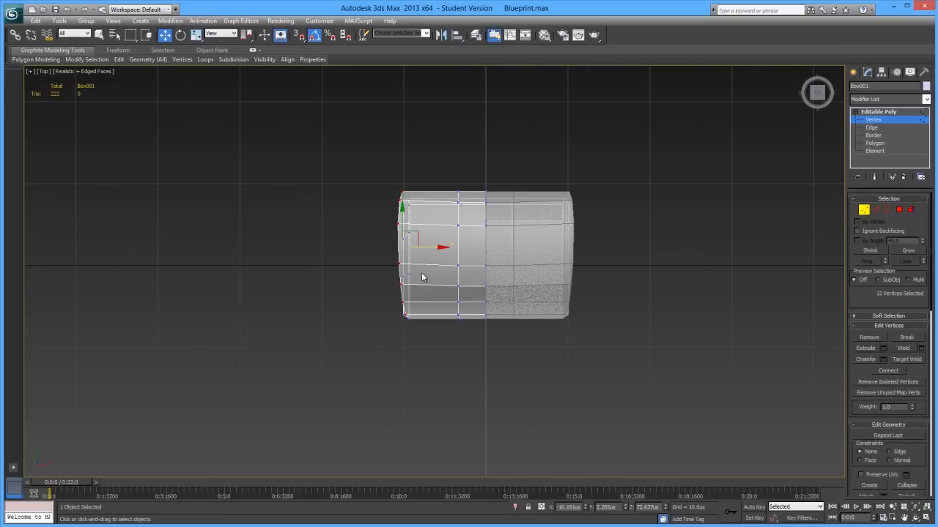
key("p")
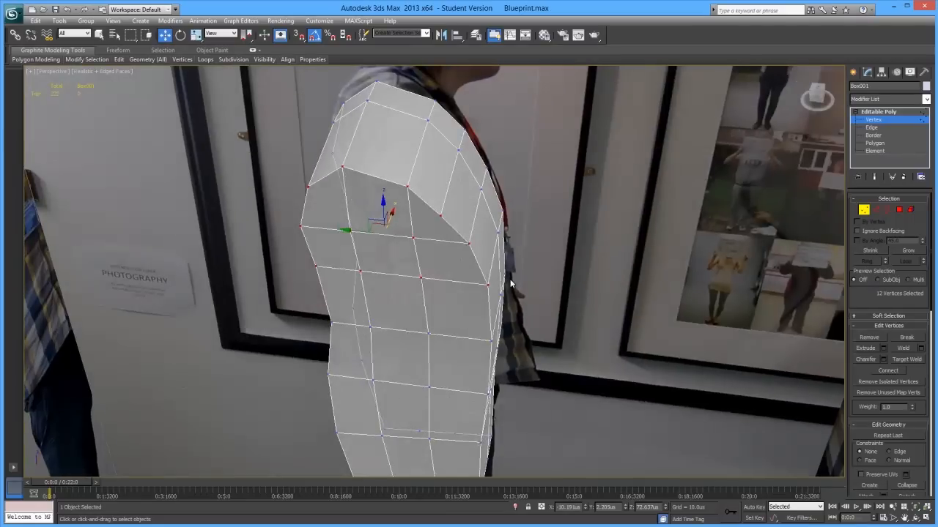
key("alt+x")
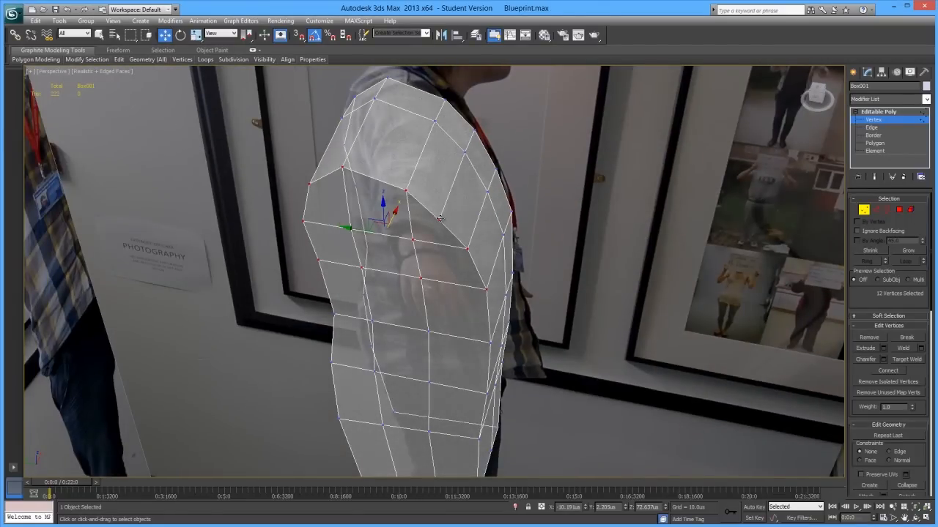
left_click(440, 218)
left_click(466, 249, "ctrl")
left_click(486, 290, "ctrl")
left_click(491, 341, "ctrl")
left_click(487, 393, "ctrl")
left_click(478, 440, "ctrl")
middle_click_drag(490, 408, 480, 340)
left_click(461, 364, "ctrl")
middle_click_drag(320, 244, 389, 322, "alt")
key("alt+x")
left_click(395, 169, "ctrl")
key("ctrl+z")
key("alt+x")
middle_click_drag(485, 220, 410, 240, "alt")
key("t")
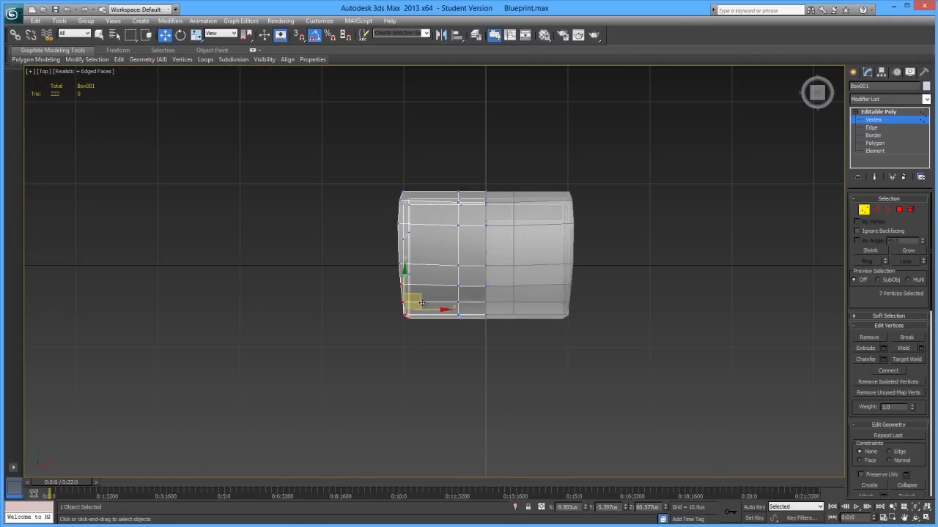
key("p")
middle_click_drag(415, 370, 481, 310, "alt")
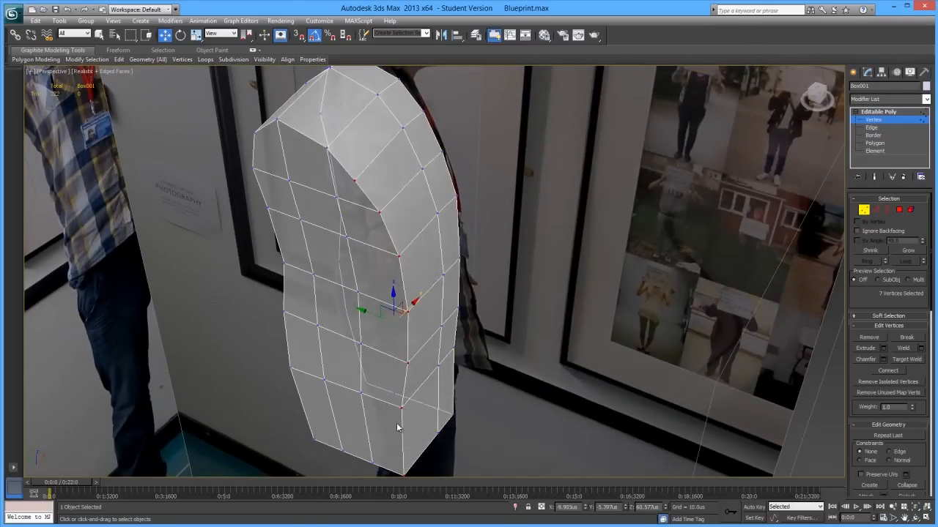
key("alt+x")
key("t")
left_click_drag(429, 290, 431, 288)
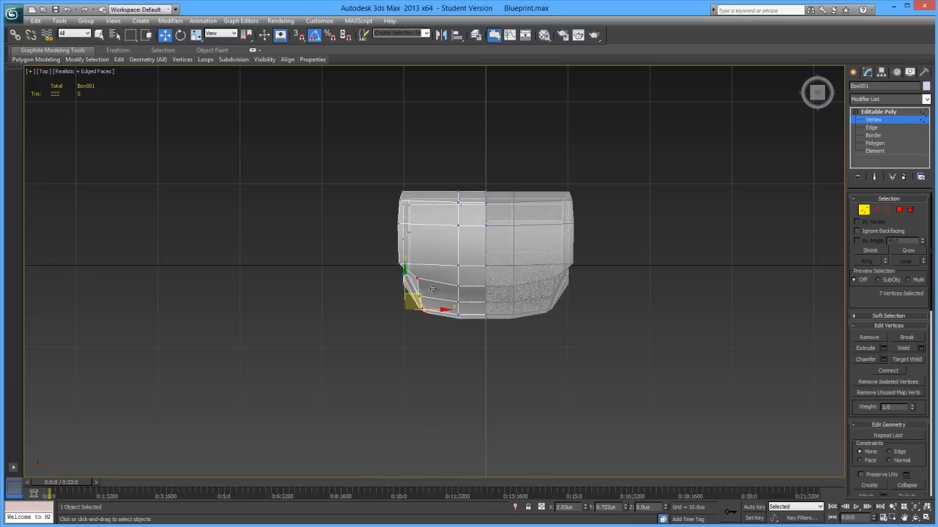
left_click_drag(433, 287, 449, 277)
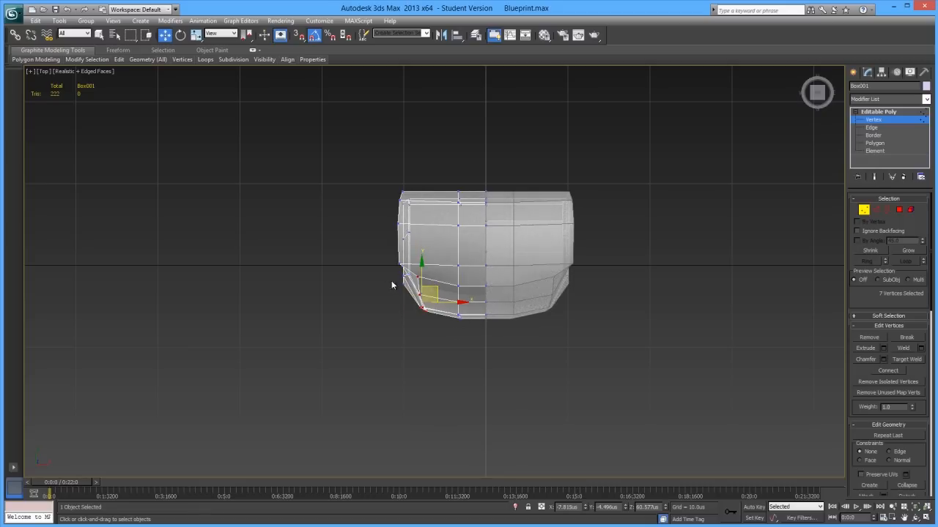
- Reposition the single front shoulder vertex above the chest corner, checking the side photo and shifting it outward in the Front view
key("p")
scroll(397, 283, "down", 4)
middle_click_drag(397, 283, 483, 216, "alt")
left_click(381, 151)
middle_click_drag(381, 151, 359, 139, "alt")
left_click_drag(371, 138, 378, 132)
key("l")
scroll(410, 186, "up", 2)
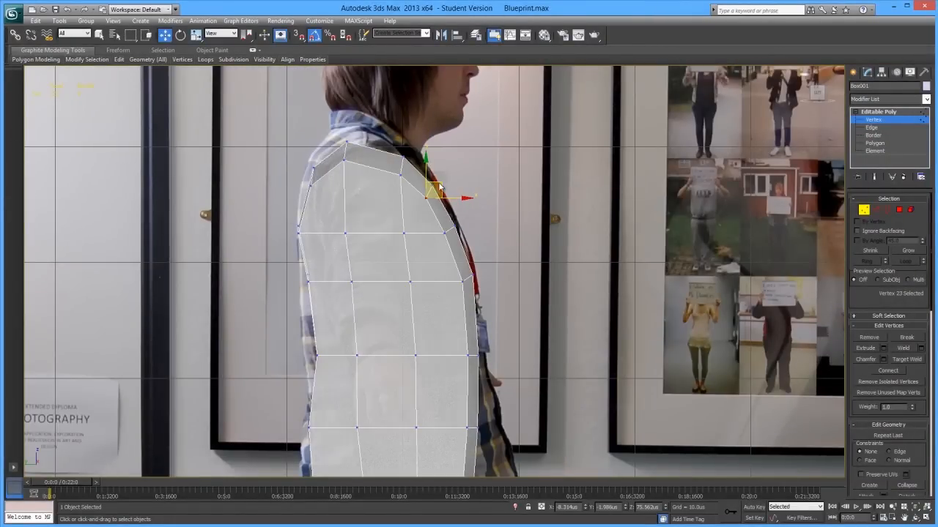
key("f")
left_click_drag(473, 231, 463, 231)
key("alt+x")
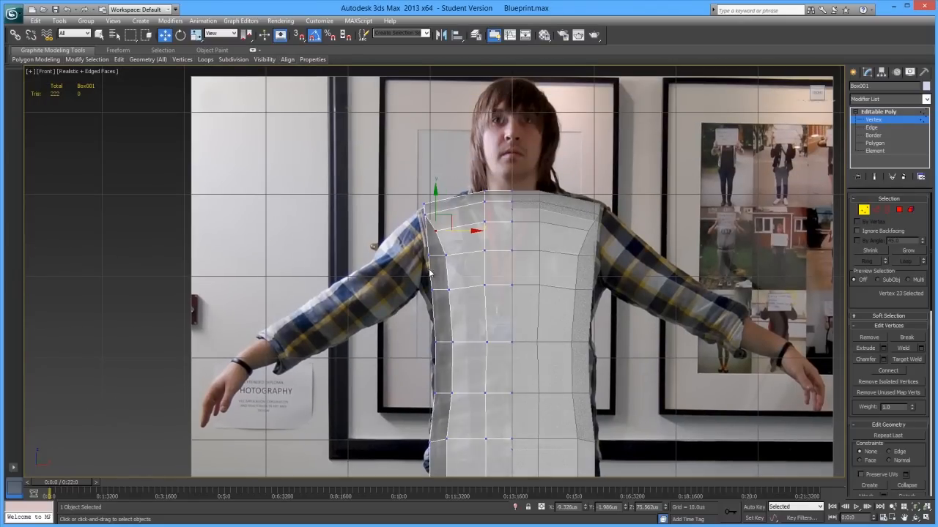
left_click(374, 289)
- Move the four front corner vertices from chest to waist backward along Y by about 0.5 units
key("p")
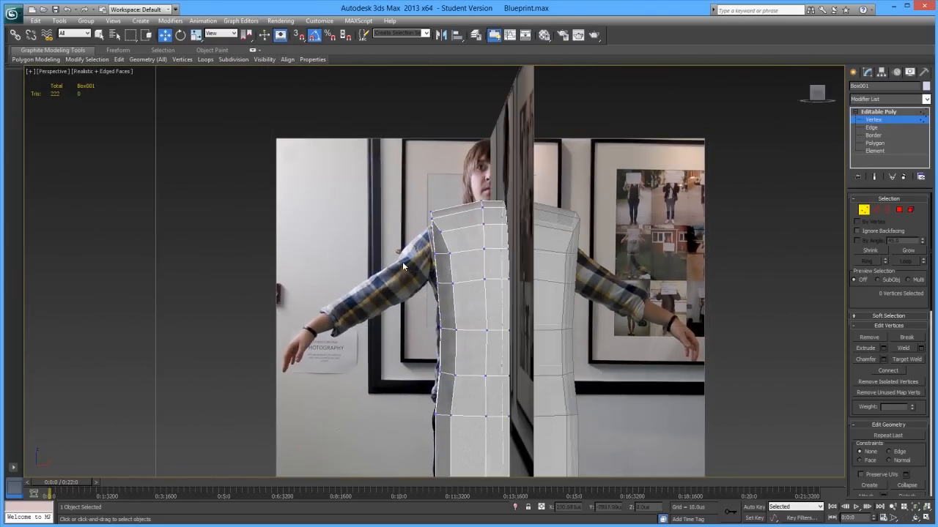
middle_click_drag(424, 316, 516, 330, "alt")
left_click(516, 327)
key("alt+x")
left_click(516, 373, "ctrl")
left_click(507, 285, "ctrl")
left_click_drag(485, 307, 481, 308)
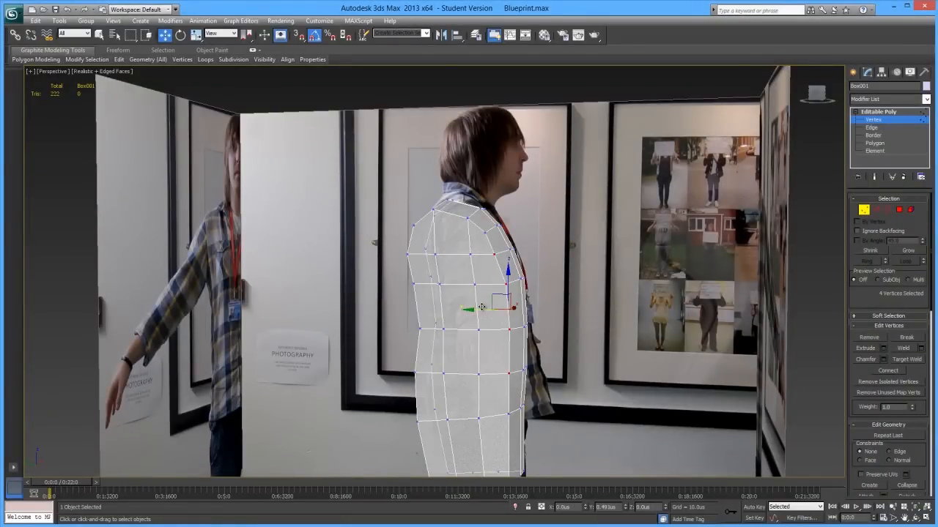
- Move the front shoulder vertex slightly backward along Y to smooth the curve into the chest
left_click(484, 232)
mouse_move(486, 274)
middle_mouse_down("alt")
mouse_move(417, 276)
mouse_move(499, 274)
mouse_move(485, 272)
middle_mouse_up("alt")
left_click_drag(459, 232, 455, 233)
middle_click_drag(529, 326, 541, 307, "alt")
left_click(496, 378)
left_click(541, 308)
- Select the seven vertices down the torso's back side corner and move them inward about 2 units and forward about 1.3 units in the Top view
middle_click_drag(387, 357, 431, 358, "alt")
left_click(426, 441)
middle_click_drag(429, 442, 423, 396)
left_click(432, 461, "ctrl")
left_click(416, 296, "ctrl")
left_click(409, 217, "ctrl")
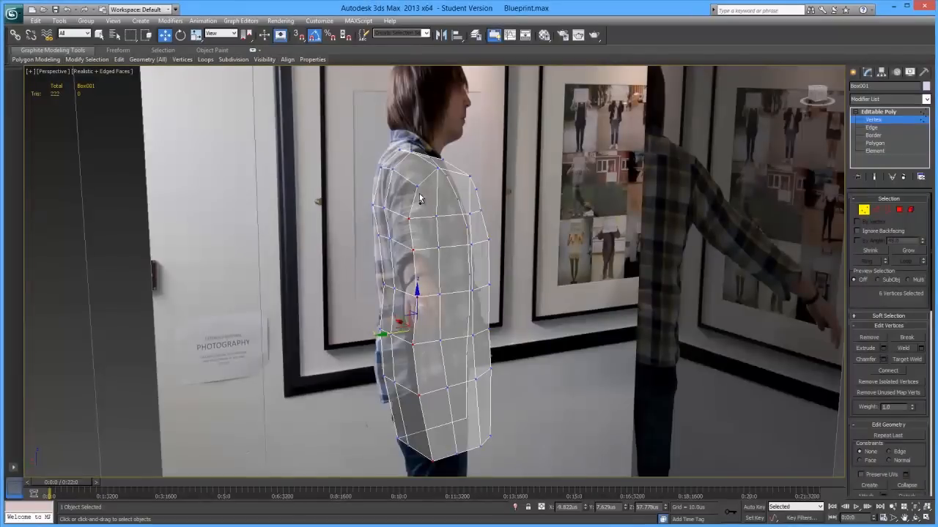
middle_click_drag(418, 188, 434, 261, "alt")
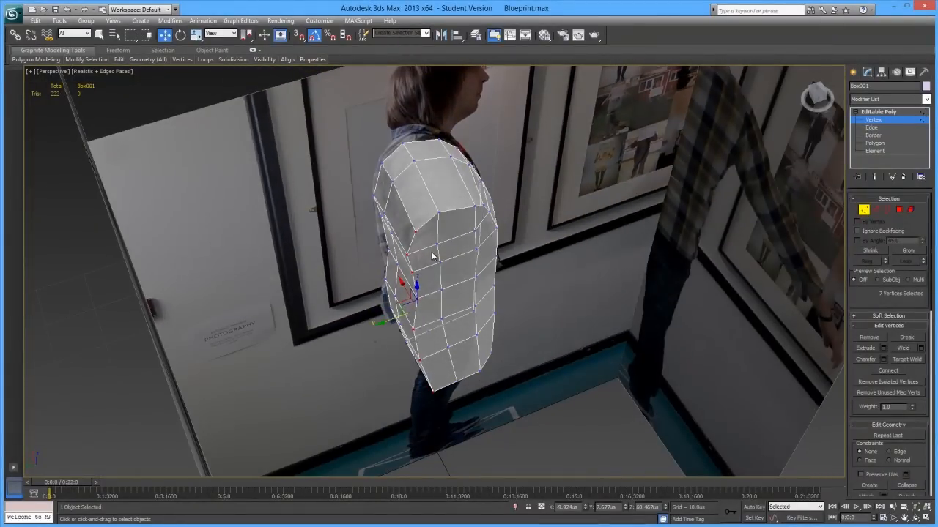
key("t")
middle_click_drag(407, 213, 408, 225)
left_click_drag(420, 199, 432, 211)
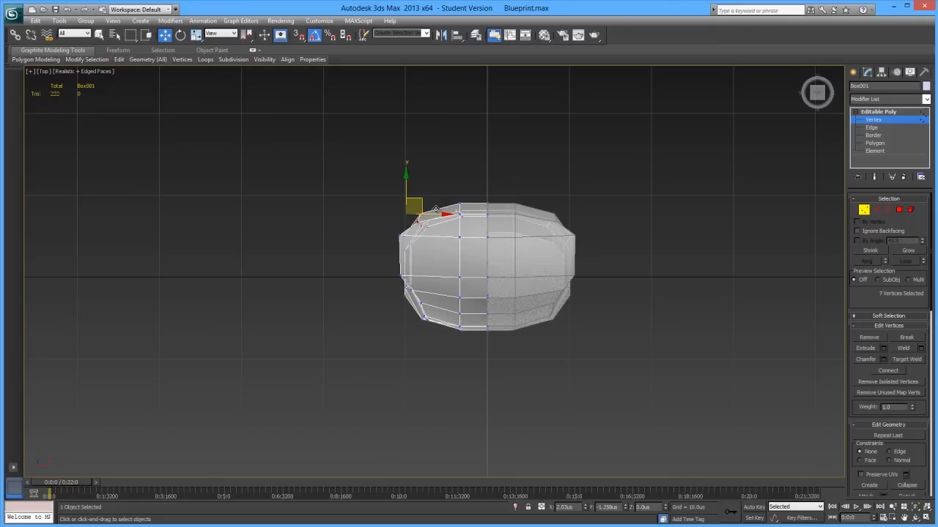
left_click(395, 211)
- Move the single outer vertex at the back of the shoulder slightly down and forward in the Left view
middle_click_drag(394, 208, 532, 206, "alt")
key("p")
scroll(489, 239, "up", 4)
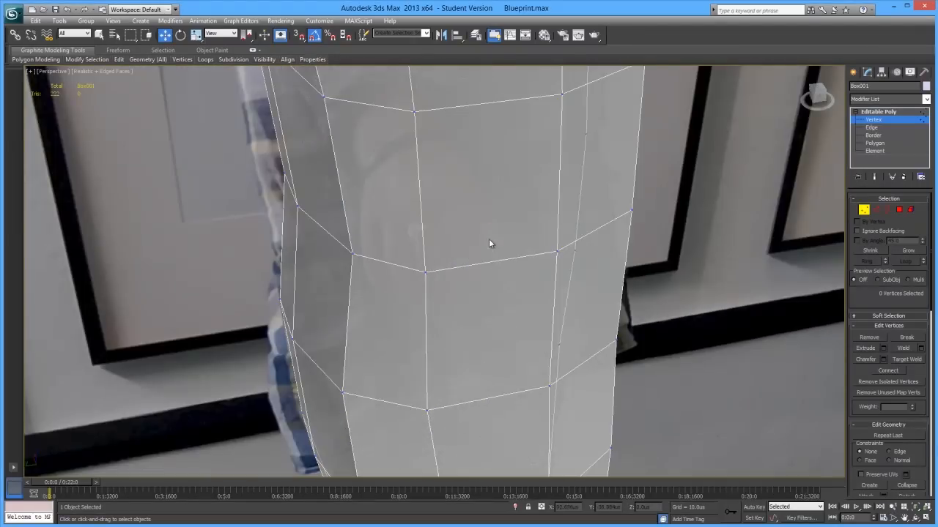
scroll(462, 260, "down", 5)
middle_click_drag(453, 282, 439, 202, "alt")
left_click(425, 150)
scroll(423, 161, "up", 3)
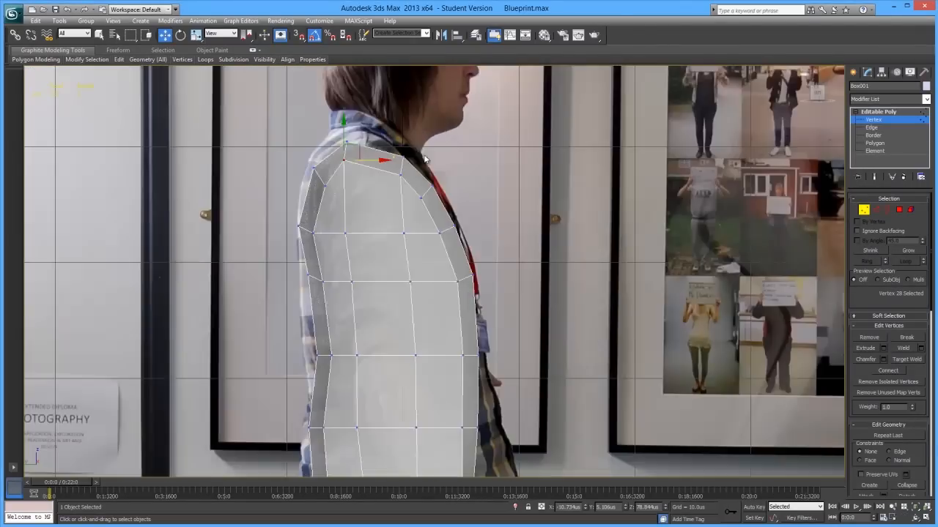
left_click_drag(367, 164, 373, 173)
left_click(386, 137)
scroll(390, 175, "down", 2)
middle_click_drag(395, 218, 373, 236)
- Raise the two outer vertices along the top of the shoulder in the Left view toward the shirt's shoulder line
key("alt+x")
left_click_drag(396, 218, 381, 176)
key("alt+x")
left_click(377, 226)
key("alt+x")
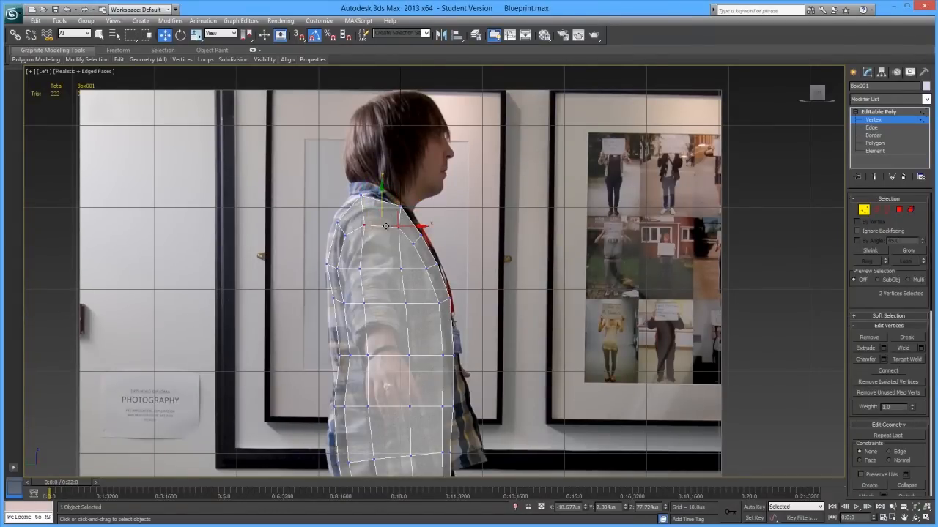
key("alt+x")
left_click_drag(382, 209, 427, 224)
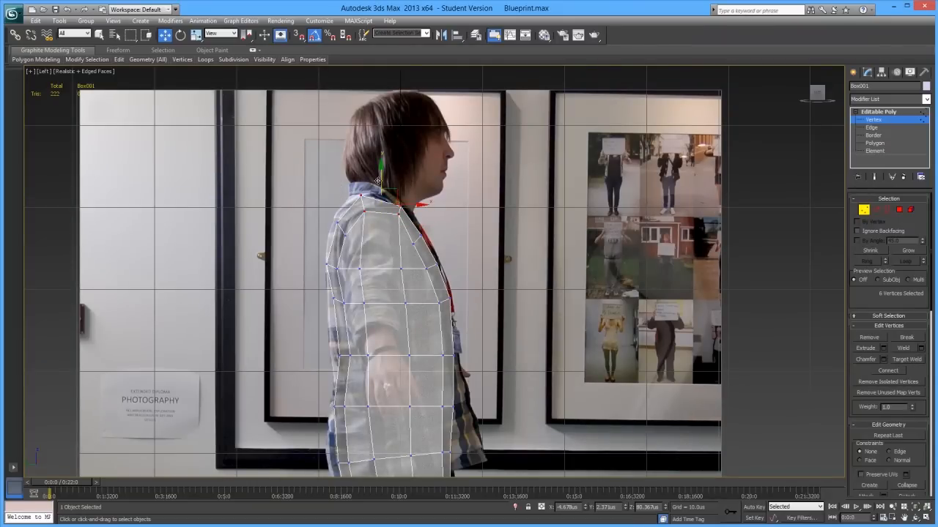
- Nudge the three front shoulder vertices slightly up and the three back shoulder vertices up and backward to follow the side photo
key("alt+x")
left_click_drag(428, 228, 408, 251)
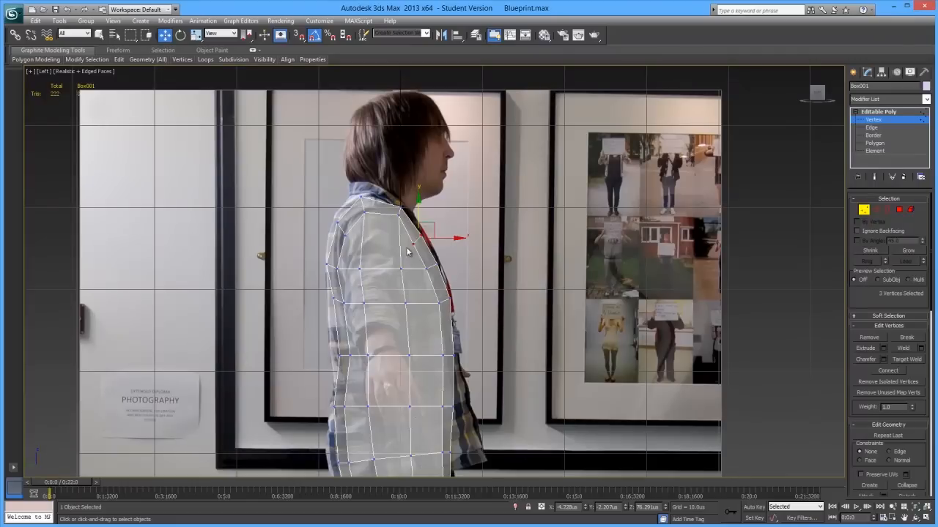
left_click_drag(432, 220, 431, 214)
left_click_drag(372, 240, 347, 208)
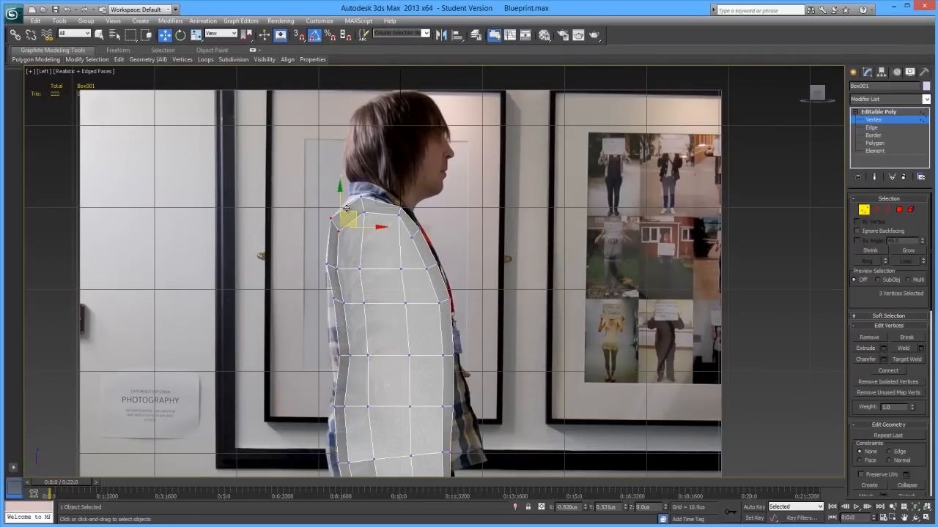
left_click_drag(434, 202, 424, 220)
left_click(411, 236)
left_click(463, 198)
- Adjust the torso's outer side vertices in the Front view against the front photo
key("p")
scroll(456, 249, "down", 3)
middle_click_drag(456, 250, 382, 239, "alt")
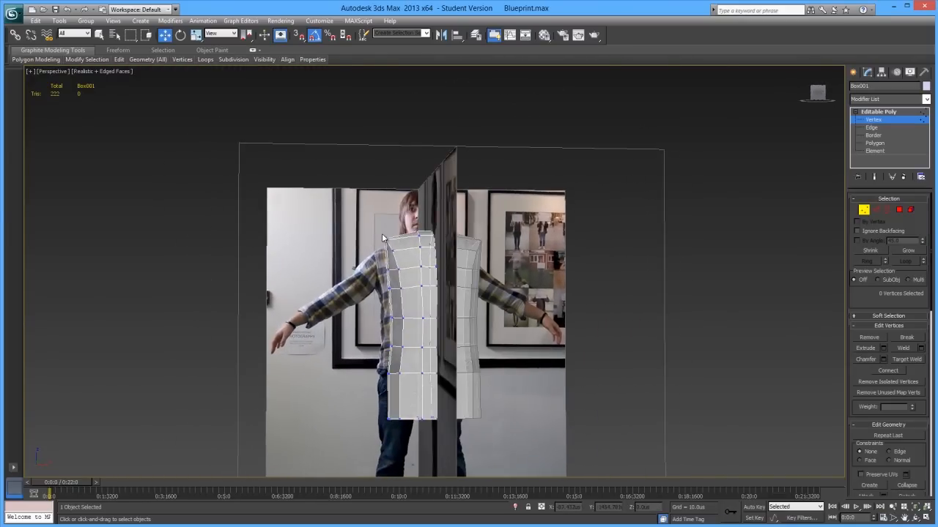
key("f")
scroll(359, 368, "up", 5)
left_click_drag(359, 369, 373, 348)
middle_click_drag(416, 386, 424, 274)
left_click(537, 320)
- Examine the rounded shoulder and side of the torso against the side photo from several angles
scroll(466, 344, "down", 2)
key("p")
middle_click_drag(427, 222, 420, 292)
scroll(420, 293, "down", 2)
middle_click_drag(418, 251, 454, 301, "alt")
scroll(478, 258, "up", 6)
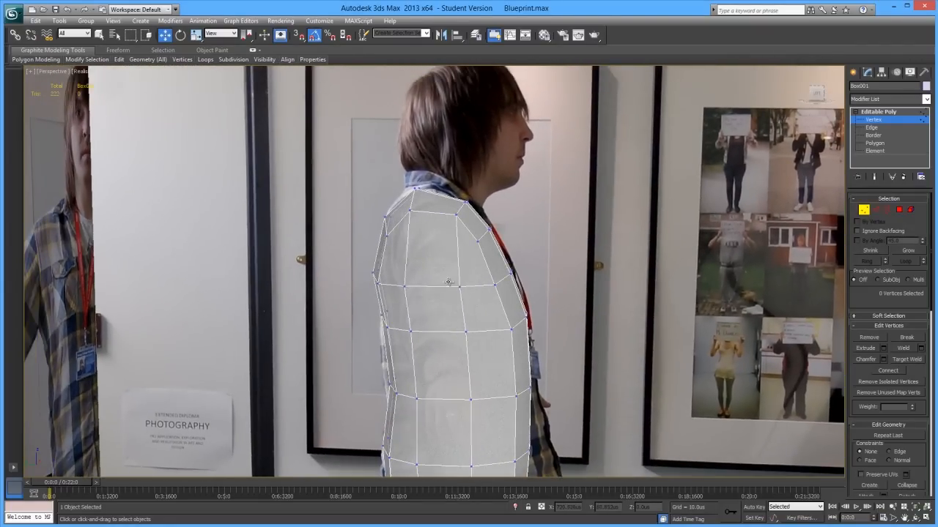
key("ctrl+a")
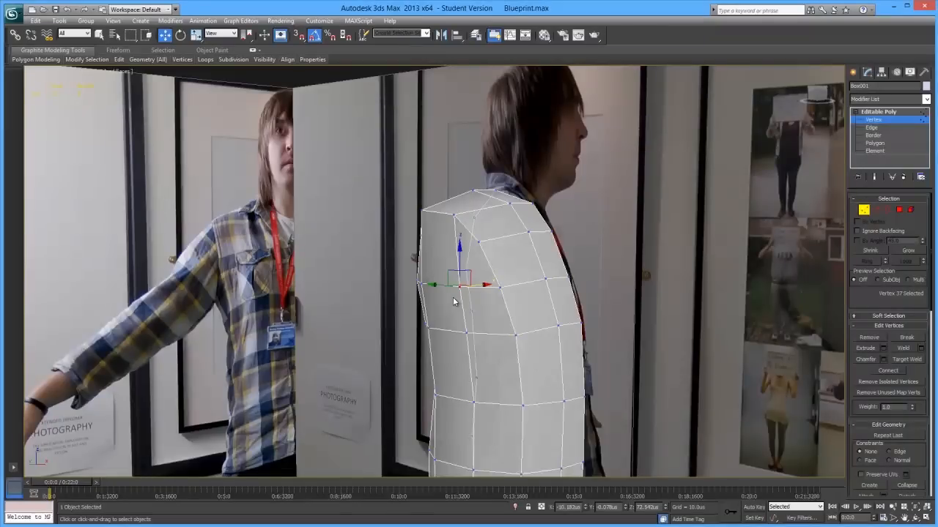
middle_click_drag(501, 389, 498, 300, "alt")
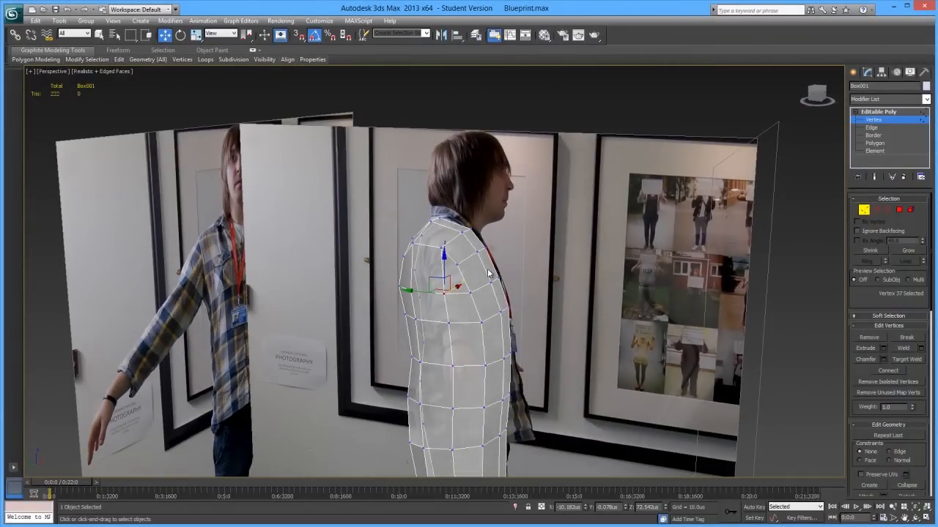
key("alt+x")
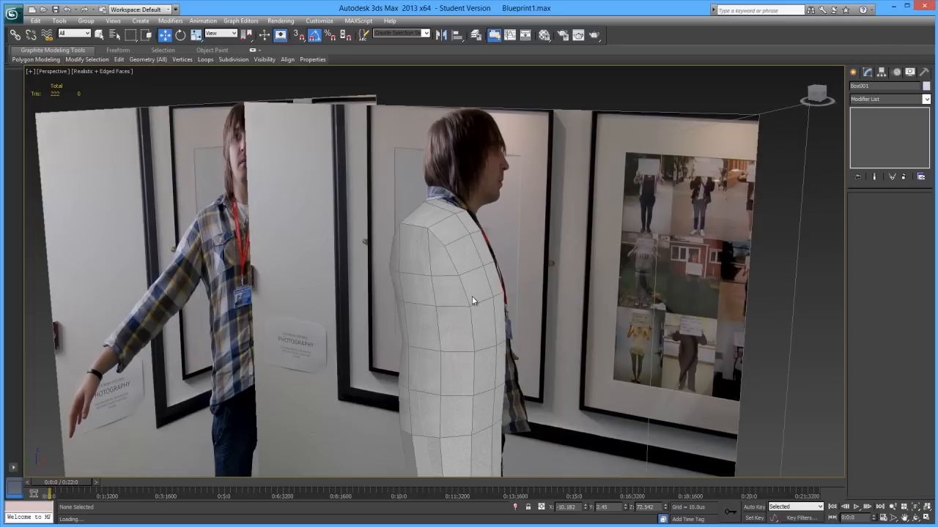
middle_click_drag(436, 281, 534, 268)
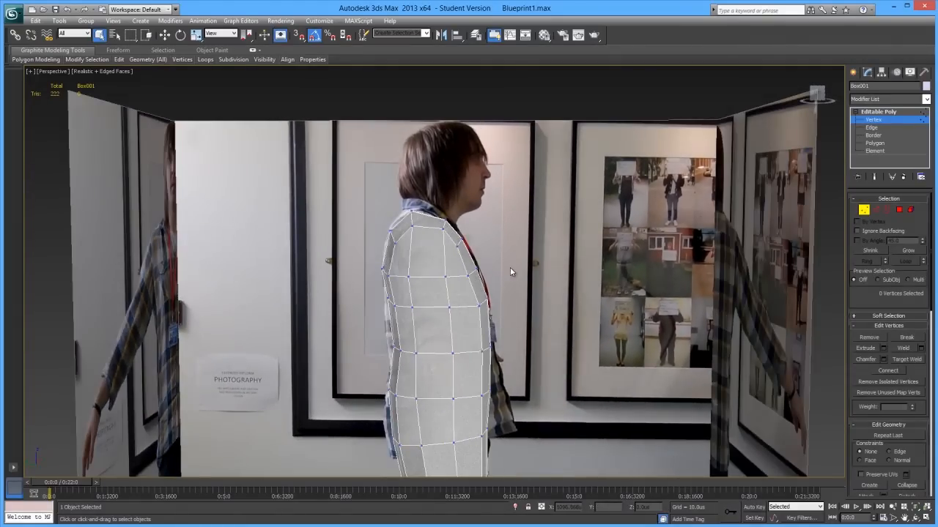
scroll(511, 272, "down", 5)
scroll(421, 242, "up", 8)
- Move the three front shoulder vertices slightly down and forward in the Left view to follow the chest curve
key("alt+x")
key("w")
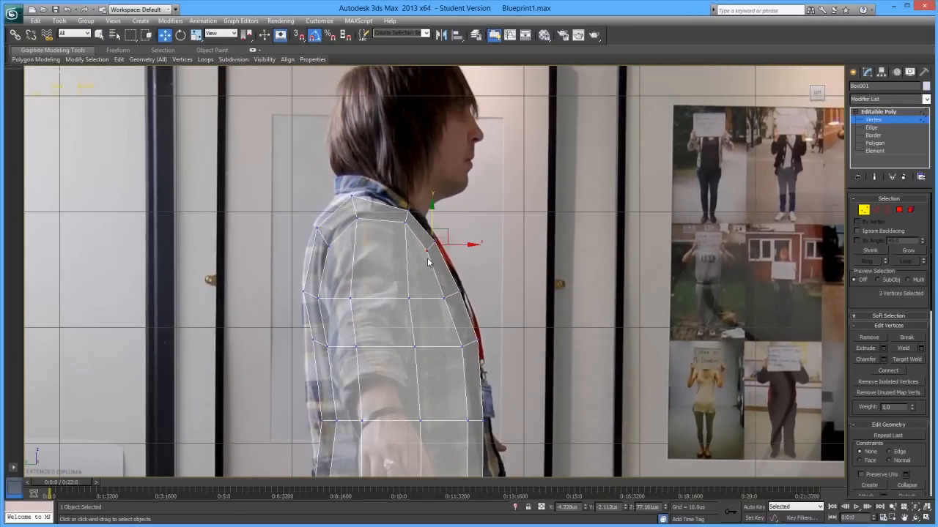
left_click_drag(442, 232, 447, 242)
left_click(473, 284)
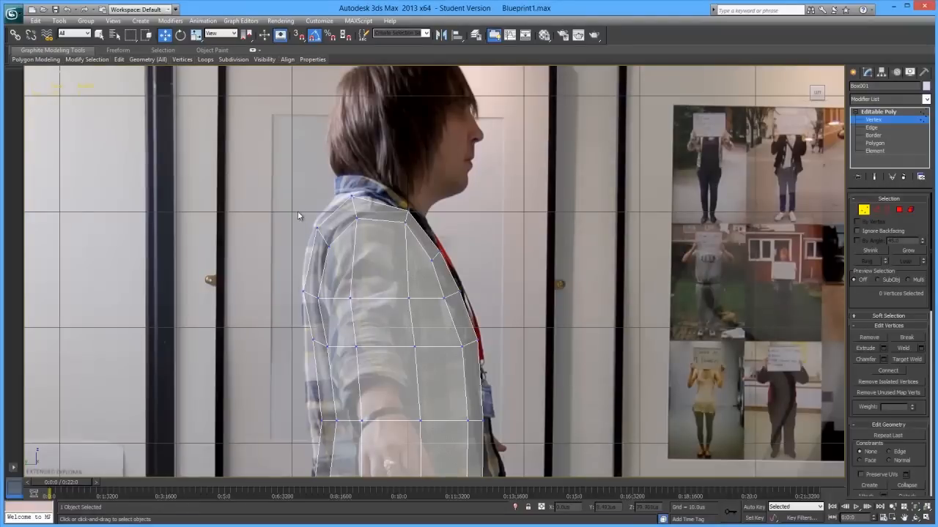
- Move the upper back vertices behind the shoulder slightly down and backward in the Left view
left_click_drag(339, 253, 340, 255)
left_click_drag(337, 218, 333, 228)
left_click(464, 245)
scroll(466, 257, "down", 4)
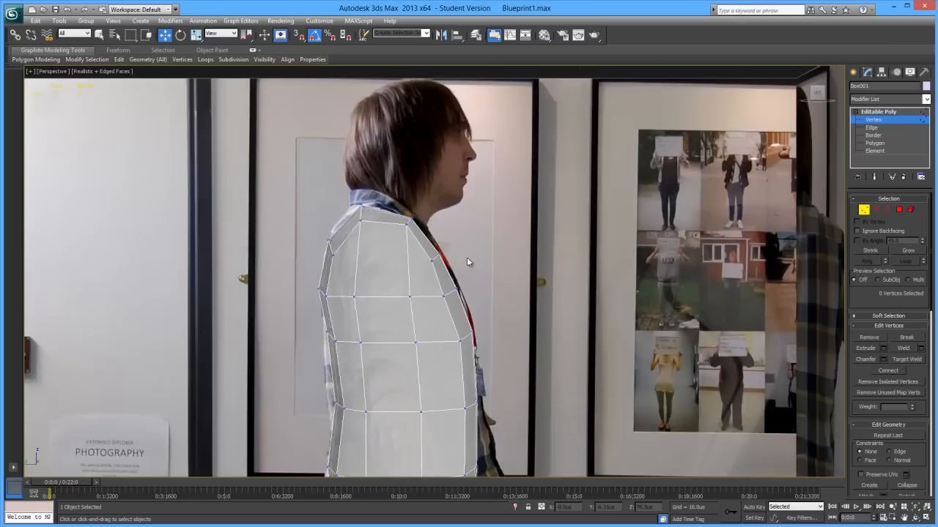
- Lower the two middle side vertices of the row beneath the shoulder by about 1.8 units
middle_click_drag(470, 291, 442, 291, "alt")
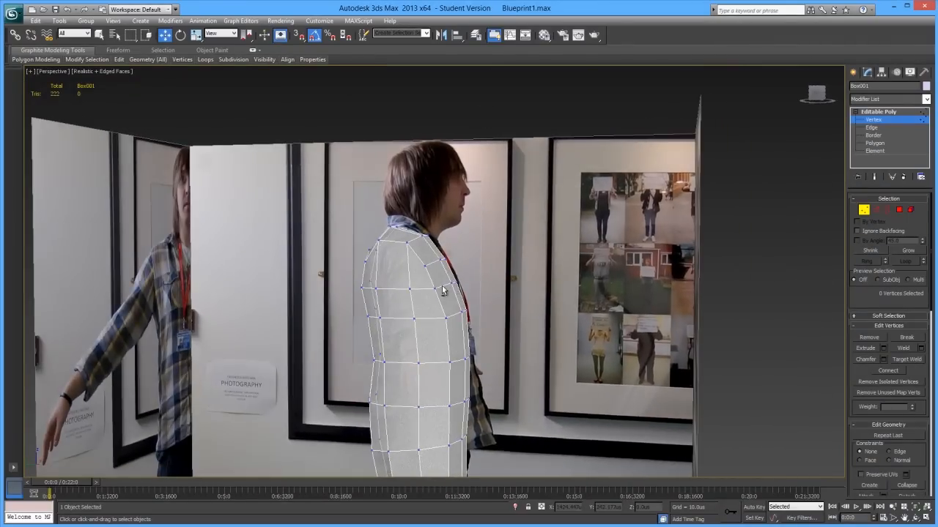
left_click(913, 359)
middle_click_drag(354, 255, 392, 286, "alt")
right_click(391, 286)
left_click(375, 290)
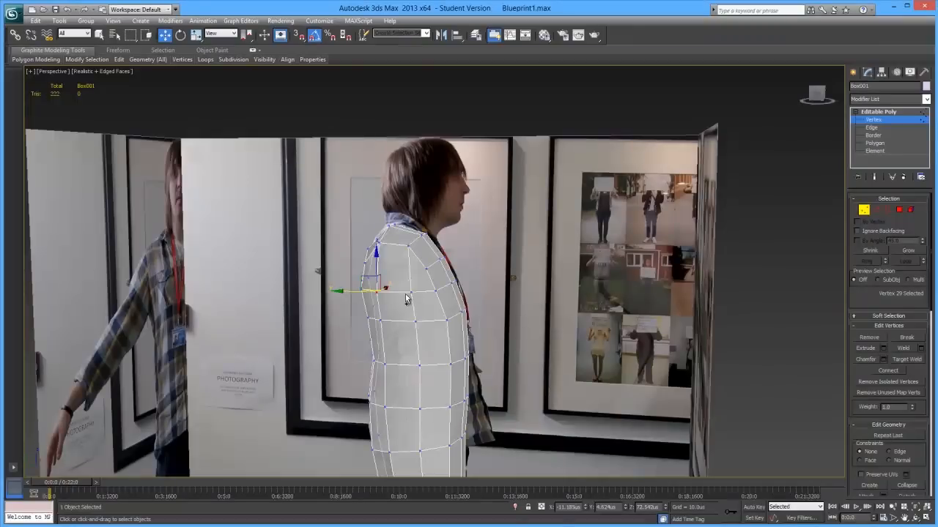
left_click(411, 293, "ctrl")
left_click_drag(394, 262, 396, 267)
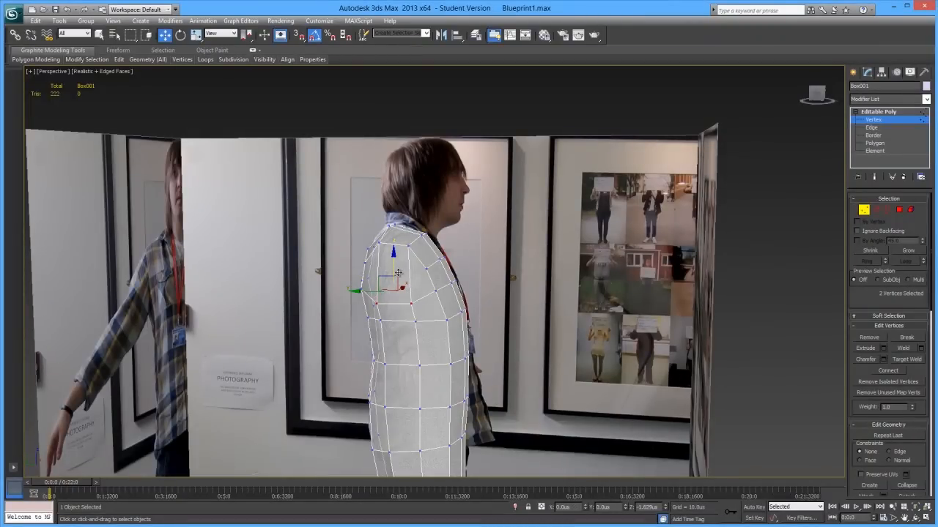
- Target Weld the front vertices of the row beneath the shoulder to the shoulder vertices directly above them
middle_click_drag(404, 280, 514, 258, "alt")
left_click(514, 258)
key("alt+x")
left_click(907, 359)
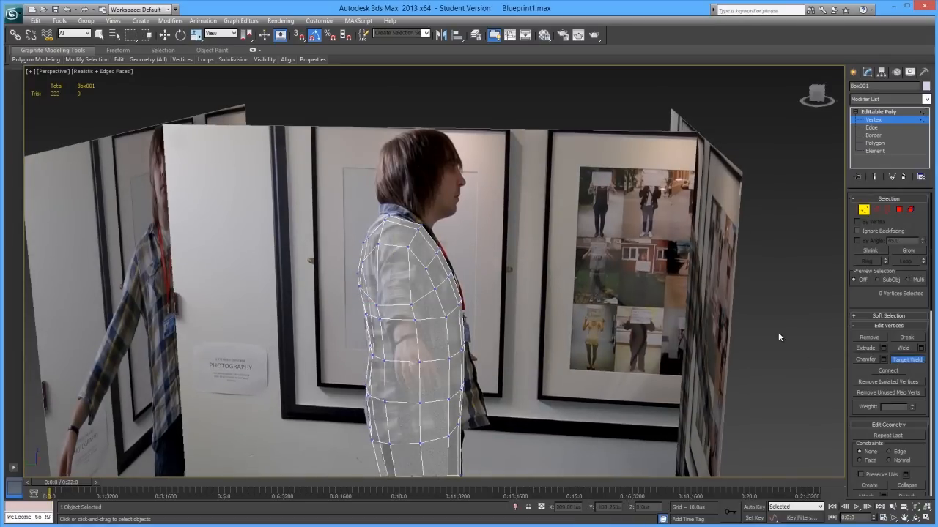
left_click(424, 268)
left_click(449, 276)
left_click(438, 253)
left_click(439, 247)
- Target Weld the back vertices of the row beneath the shoulder to the vertices directly above them
middle_click_drag(353, 298, 371, 283, "alt")
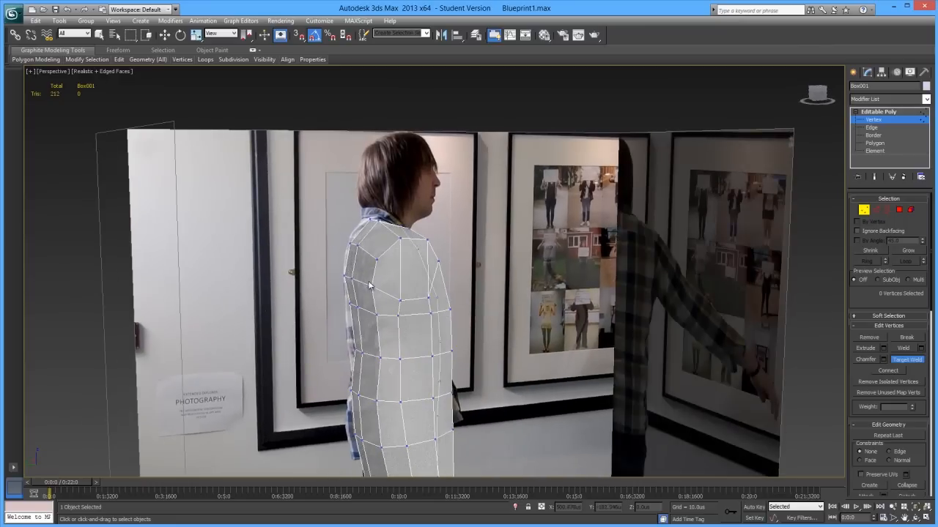
left_click(372, 284)
left_click(376, 260)
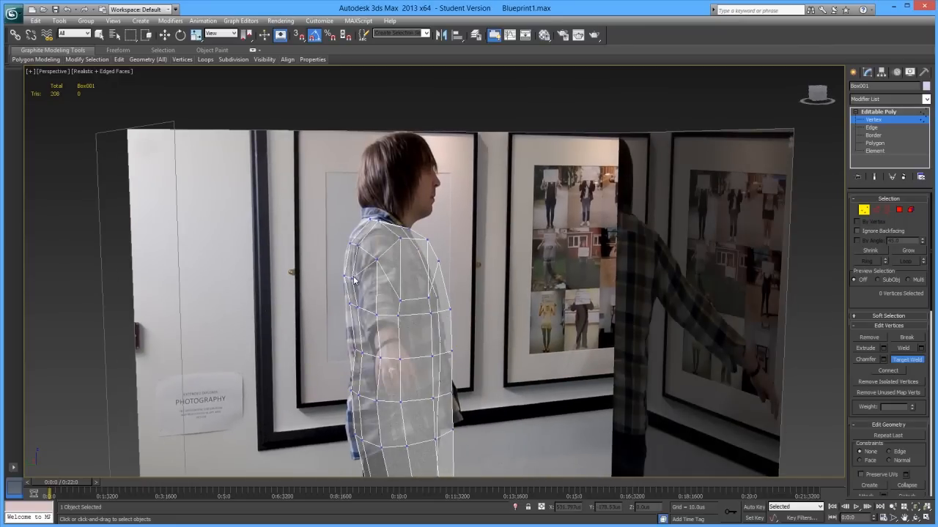
left_click(355, 243)
left_click(350, 243)
- Raise the three back vertices of the chest row to even out the spacing left by the welds
key("w")
middle_click_drag(366, 260, 398, 289, "alt")
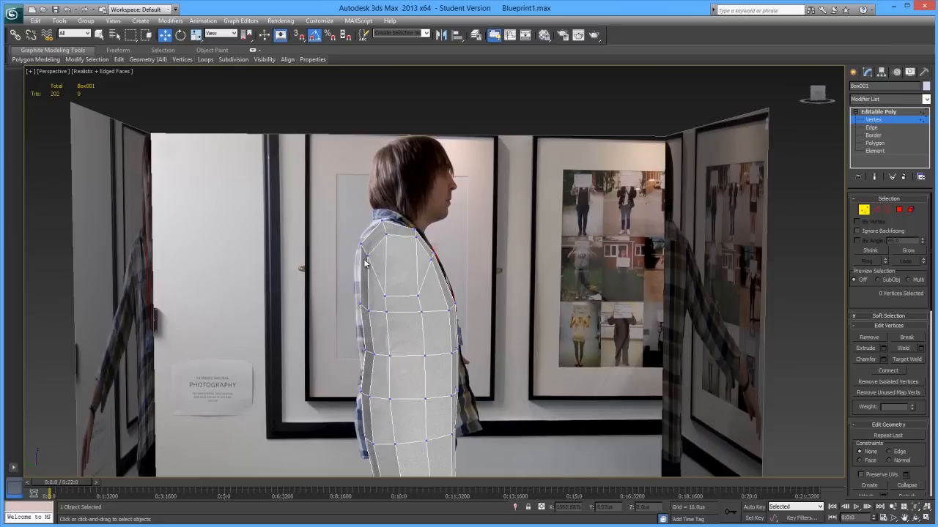
left_click_drag(371, 265, 374, 270)
scroll(357, 302, "down", 1)
middle_click_drag(357, 302, 353, 299, "alt")
left_click_drag(372, 236, 365, 277)
- Raise the three front chest-row vertices by about 1.1 units, shift them backward about 0.9 units, and fine-tune them in the Left view
middle_click_drag(420, 301, 466, 302, "alt")
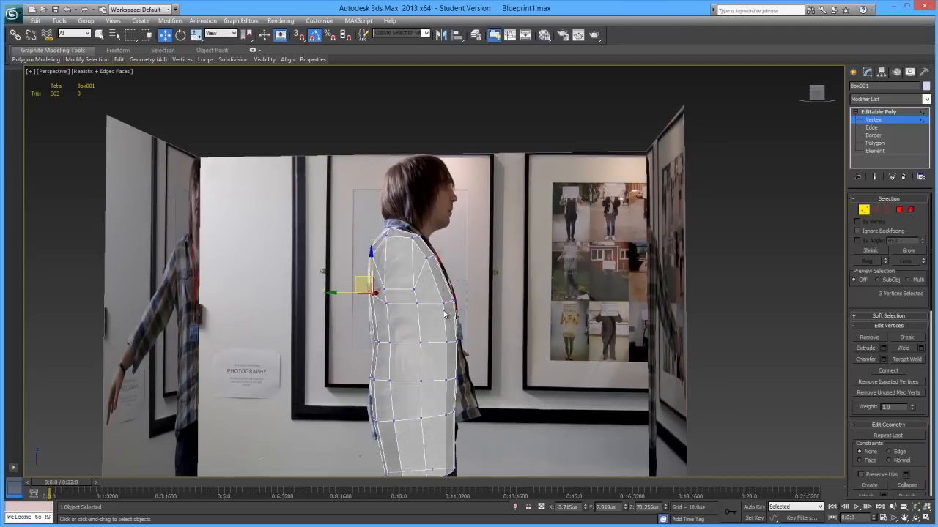
left_click_drag(436, 314, 433, 279)
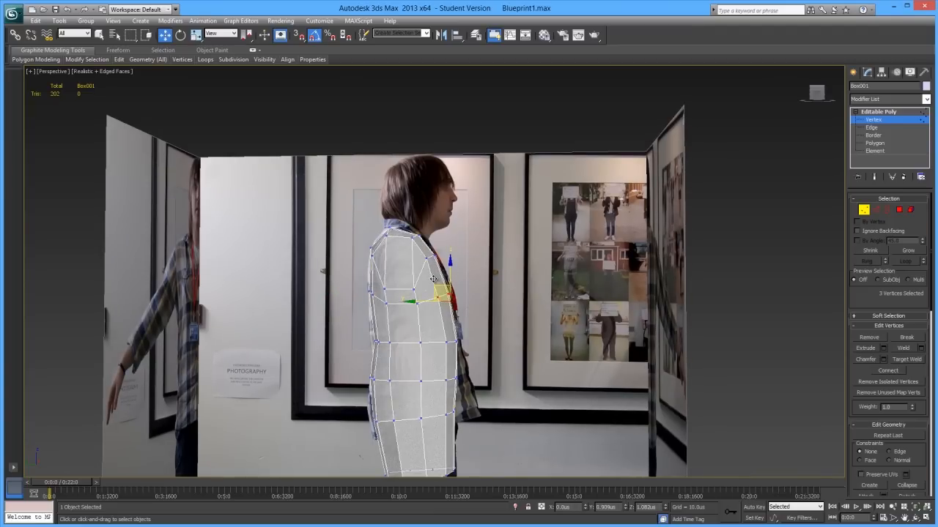
key("l")
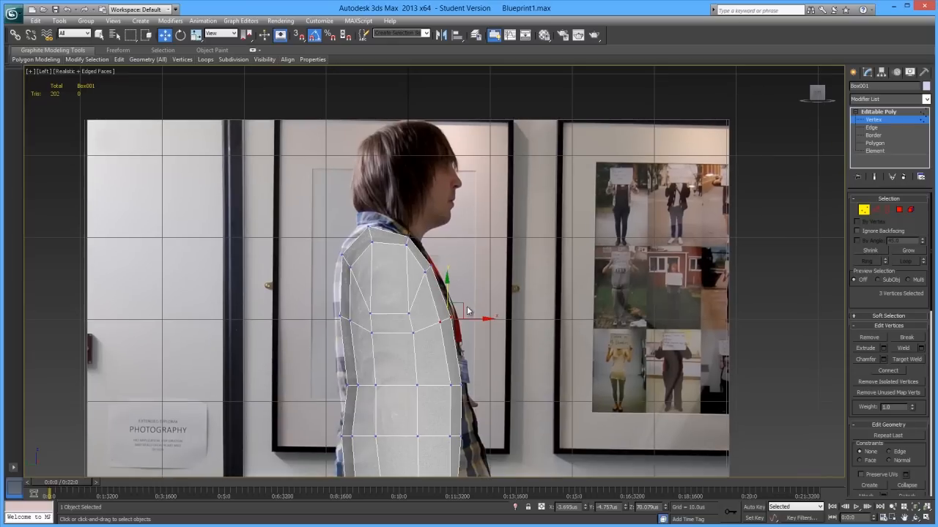
left_click_drag(458, 304, 460, 302)
- Lower the chest row's two middle side vertices by about 0.9 units in the Left view and fine-tune the front one
key("alt+x")
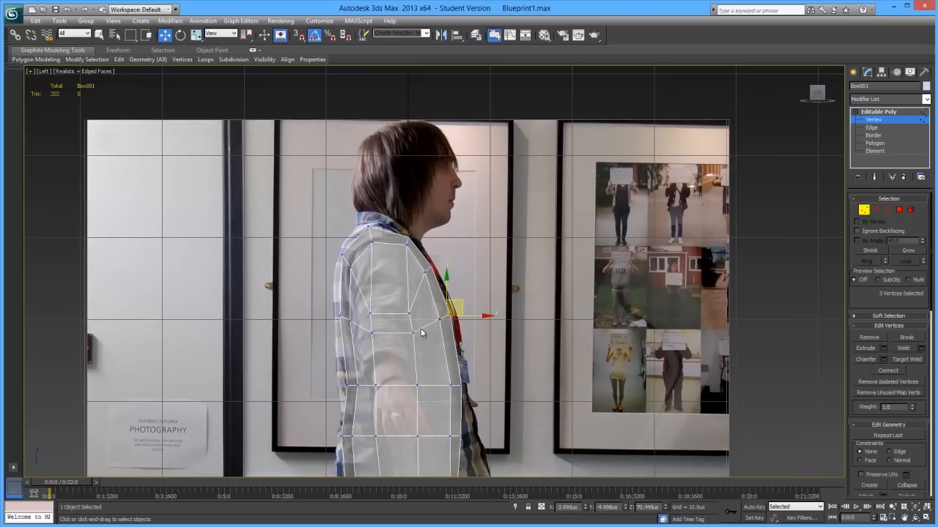
left_click_drag(422, 343, 423, 343)
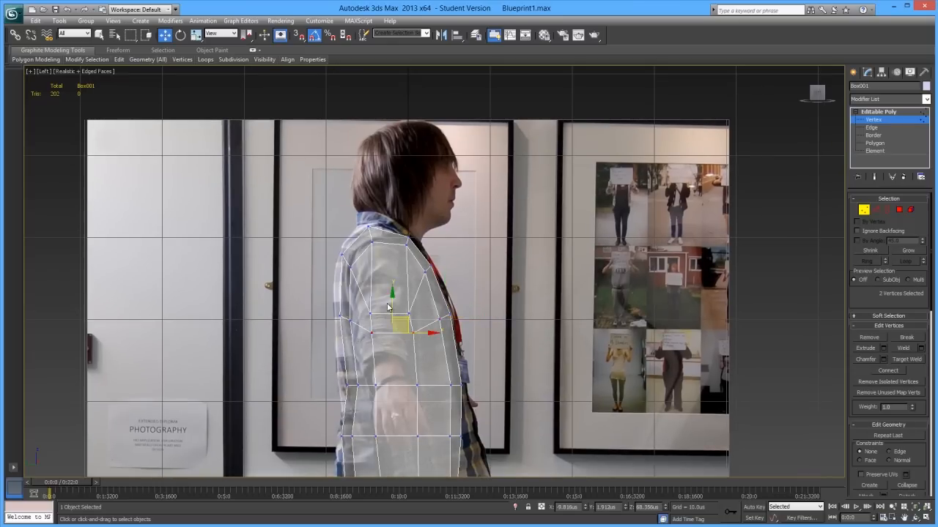
key("alt+x")
left_click_drag(392, 301, 390, 310)
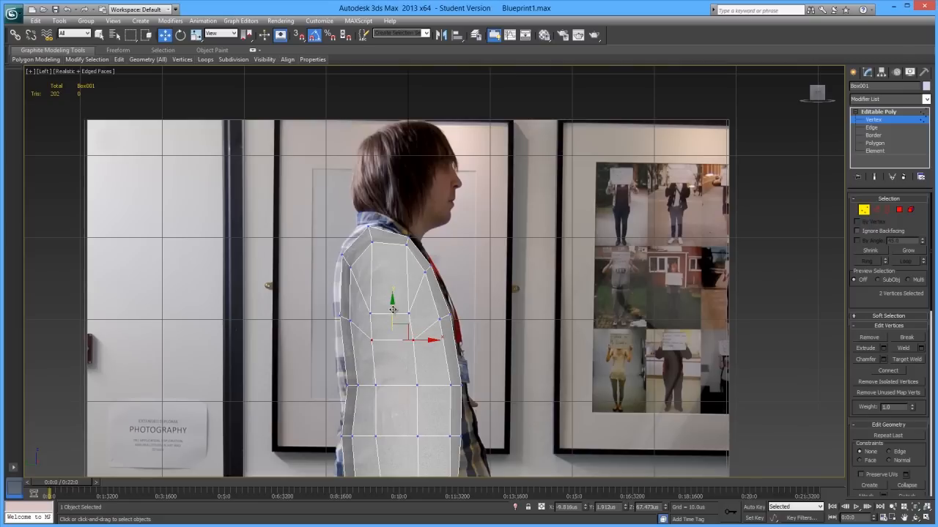
key("alt+x")
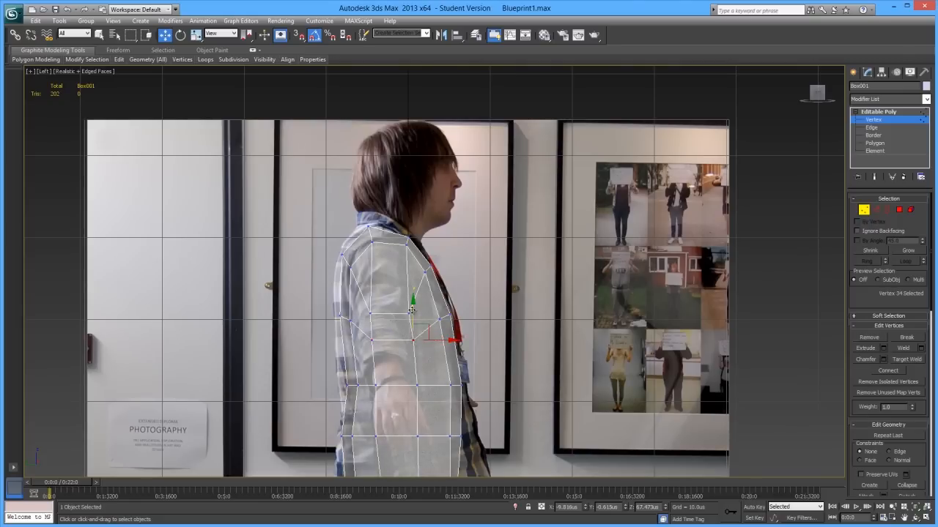
key("alt+x")
left_click(469, 274)
scroll(432, 271, "down", 3)
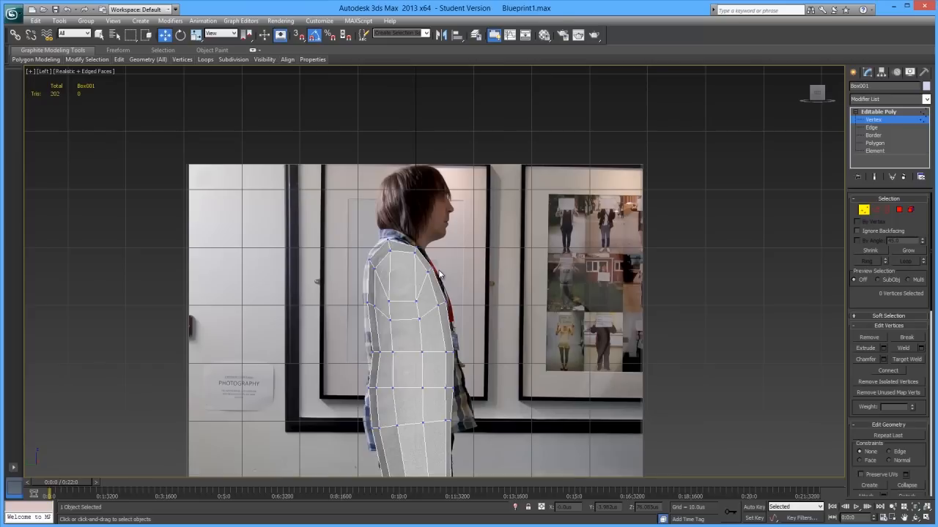
- Lower the chest row's back corner vertex slightly in the Left view to smooth the curve under the arm
scroll(401, 300, "up", 3)
middle_click_drag(398, 306, 429, 279)
middle_click_drag(393, 353, 397, 334)
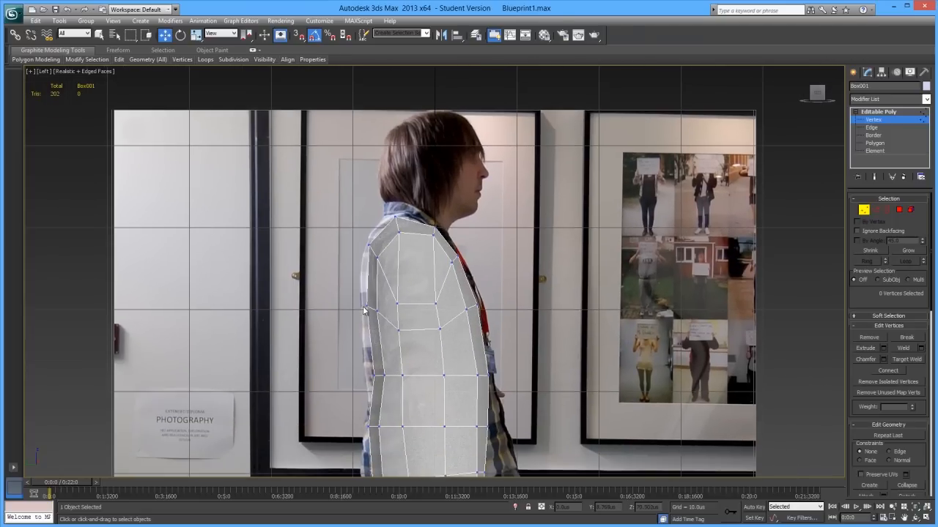
key("alt+x")
left_click(378, 314)
key("alt+x")
left_click_drag(379, 288, 378, 297)
left_click(345, 298)
scroll(437, 306, "down", 2)
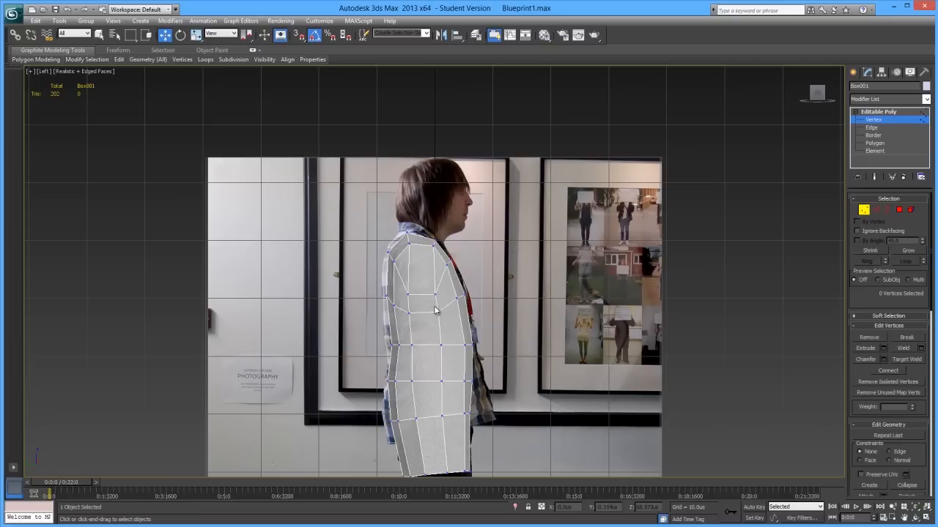
- Examine the shoulder and arm opening of the torso from the side, front and back
key("p")
mouse_move(455, 315)
middle_mouse_down("alt")
mouse_move(374, 324)
mouse_move(486, 315)
mouse_move(462, 322)
middle_mouse_up("alt")
left_click(381, 257)
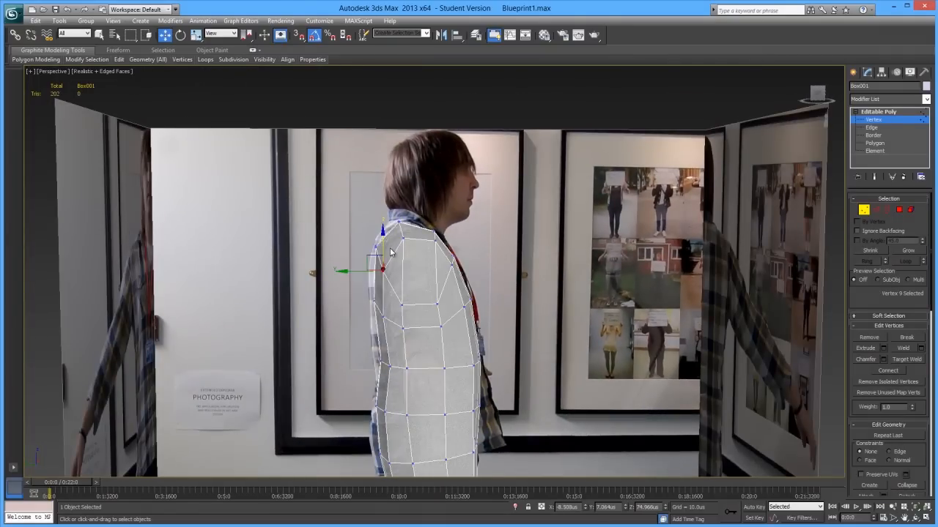
left_click(450, 258)
middle_click_drag(456, 250, 405, 267, "alt")
left_click(495, 258)
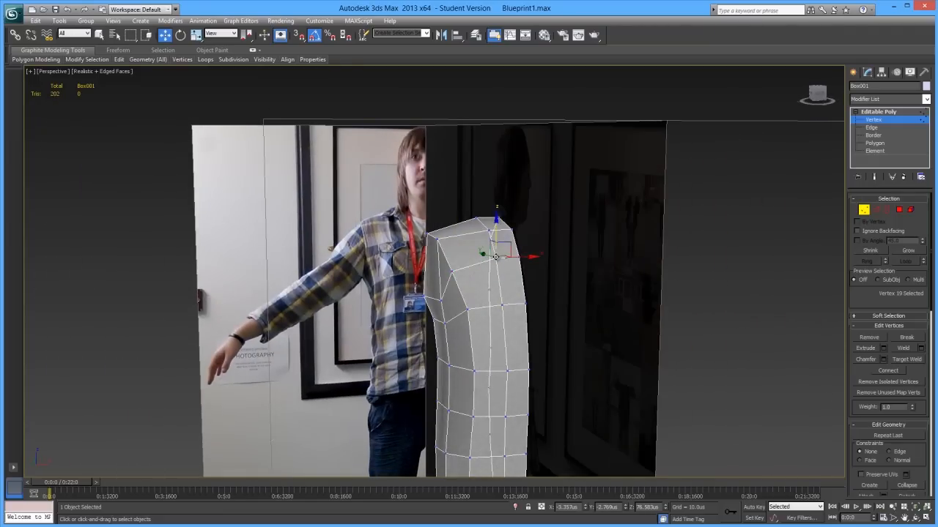
middle_click_drag(459, 286, 489, 258, "alt")
middle_click_drag(512, 293, 564, 279, "alt")
middle_click_drag(477, 284, 537, 274, "alt")
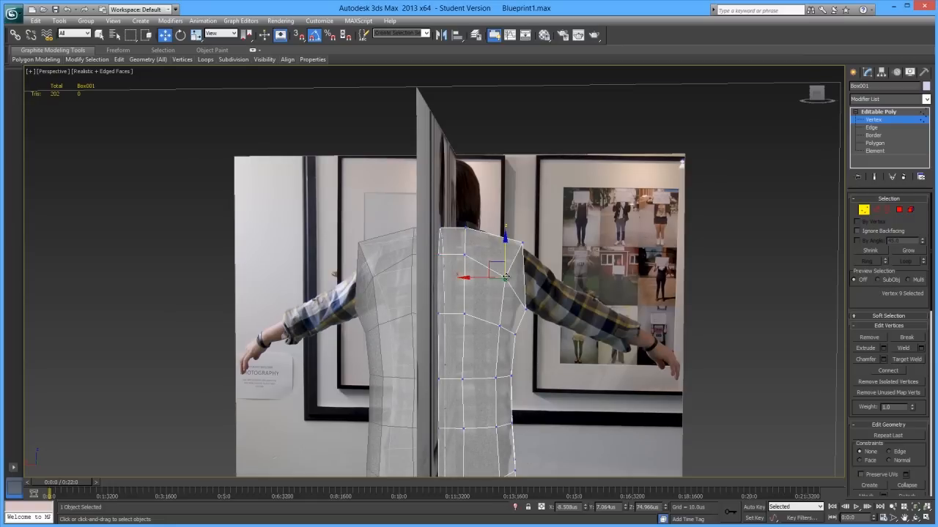
- Try to move the upper back armhole vertex outward about 1.1 units and up about 1.2 units
left_click_drag(497, 262, 505, 259)
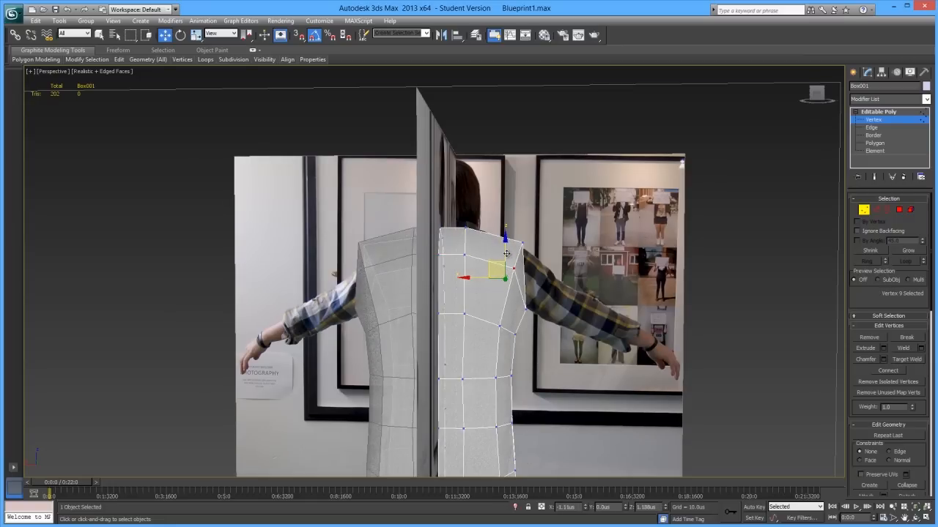
middle_click_drag(506, 262, 464, 288, "alt")
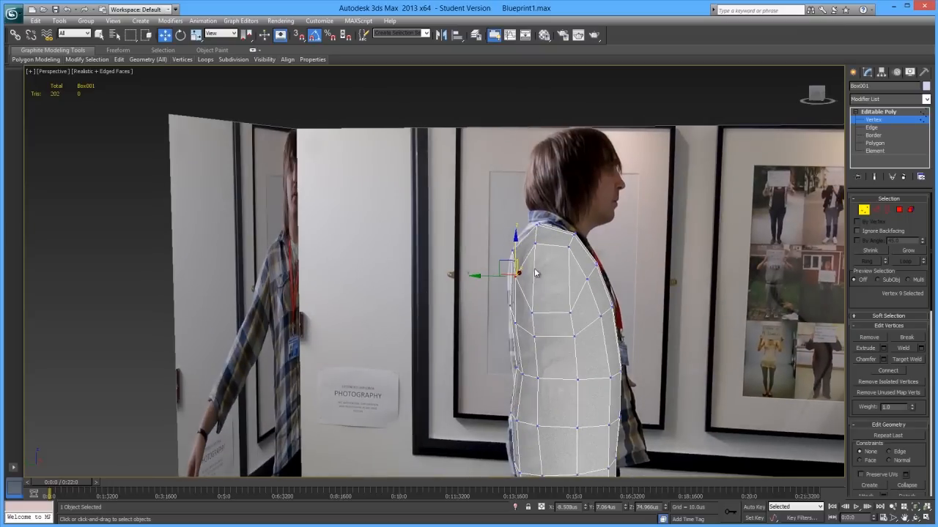
middle_click_drag(535, 273, 562, 284, "alt")
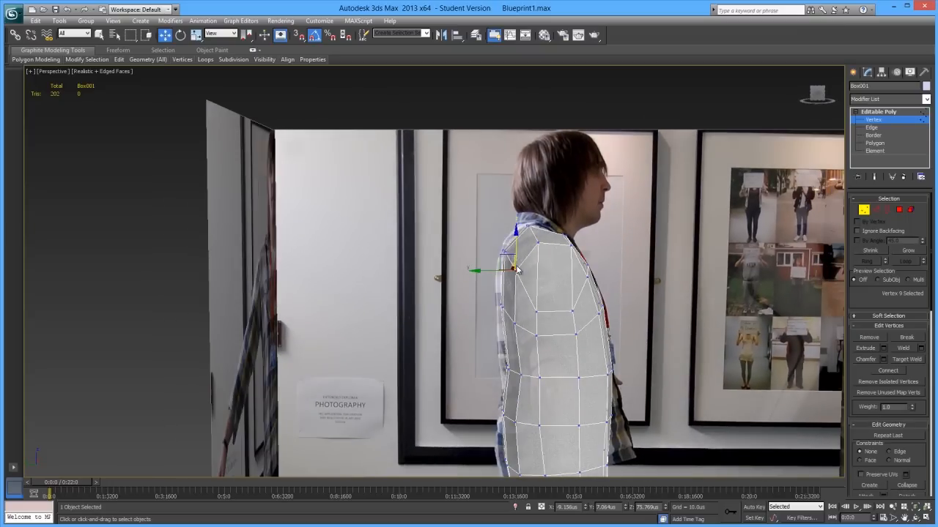
middle_click_drag(574, 334, 581, 301, "alt")
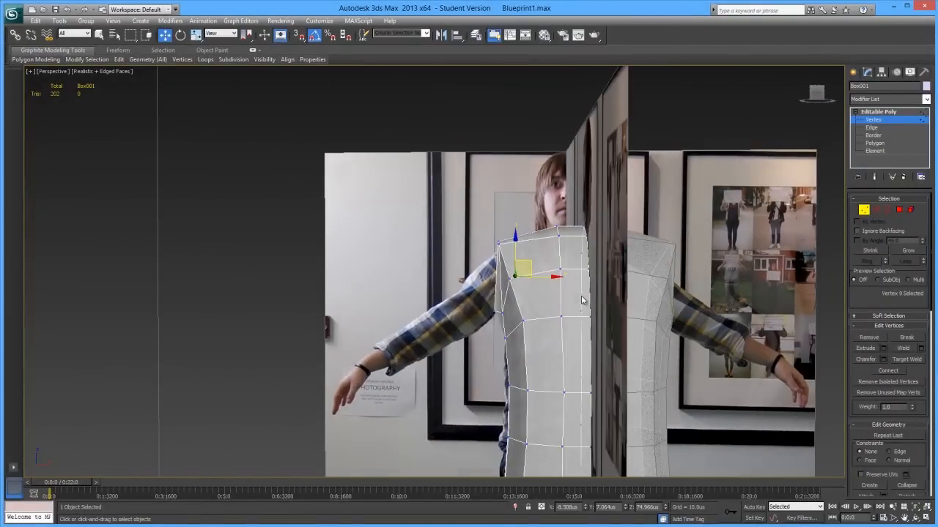
- Select the three side polygons of the shoulder that form the arm opening and frame them in the Front view
left_click(899, 209)
middle_click_drag(587, 251, 650, 253, "alt")
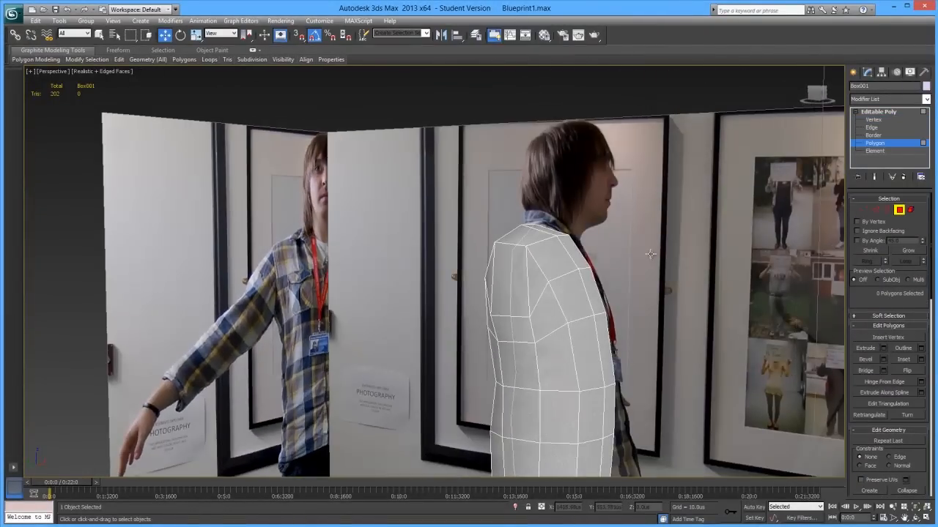
left_click(530, 281)
left_click(496, 276, "ctrl")
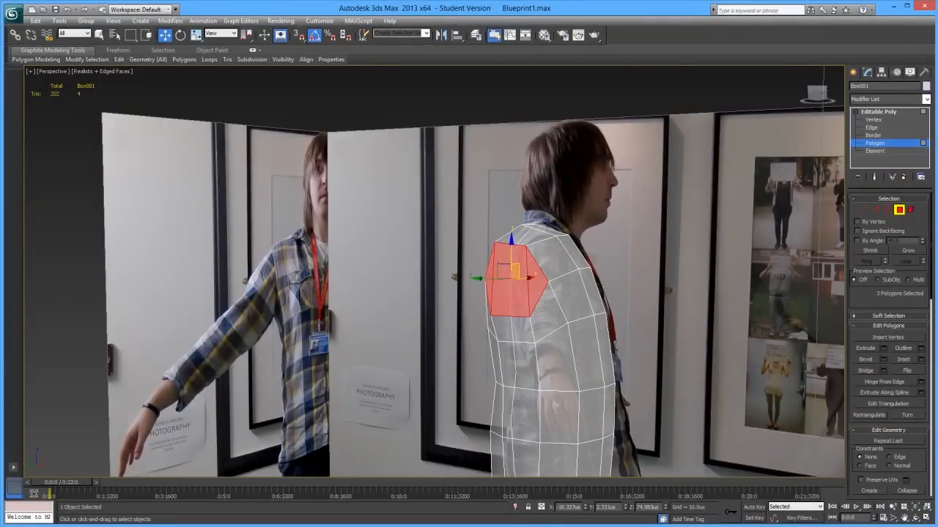
middle_click_drag(575, 180, 528, 288, "alt")
key("f")
key("z")
key("alt+x")
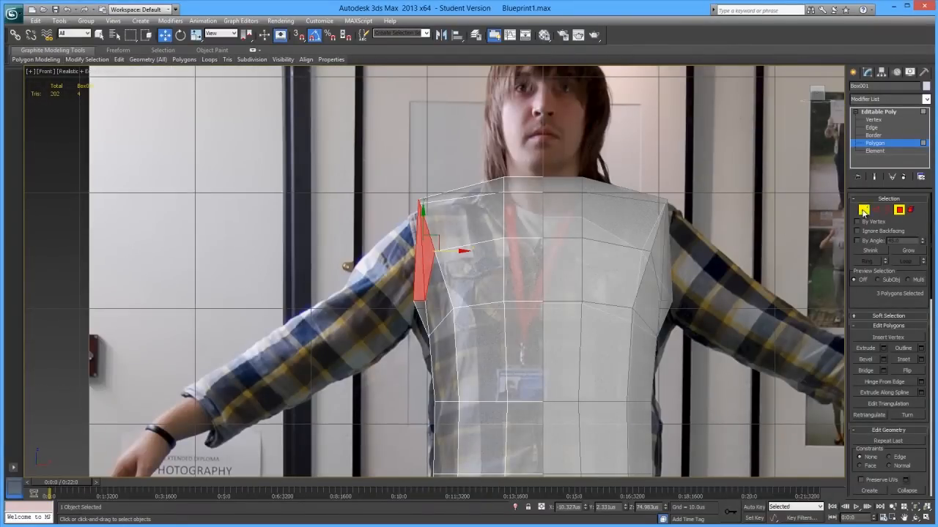
- Move the arm opening's outermost lower vertex inward about 0.97 units in the Front view
left_click(864, 210)
key("alt+x")
left_click_drag(443, 302, 455, 304)
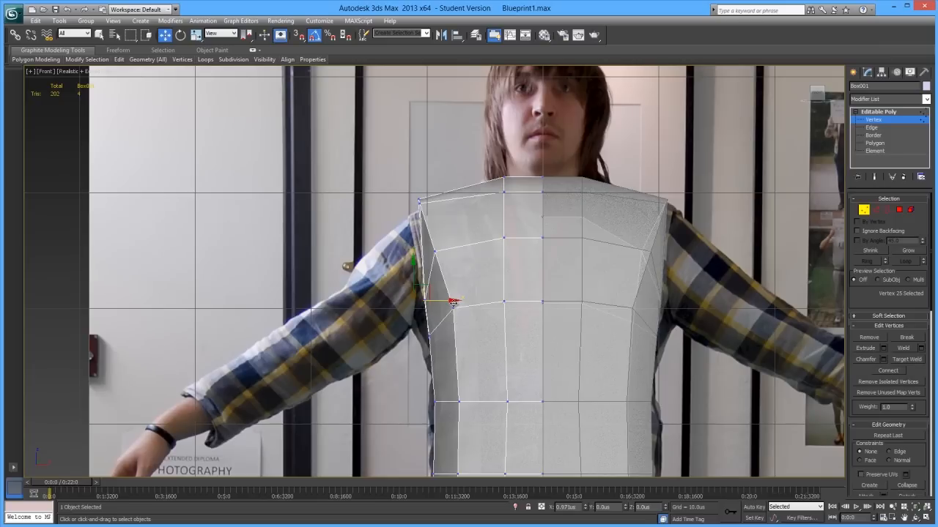
key("alt+x")
- Extrude the three arm-opening polygons outward as a group by 0.898 units
key("4")
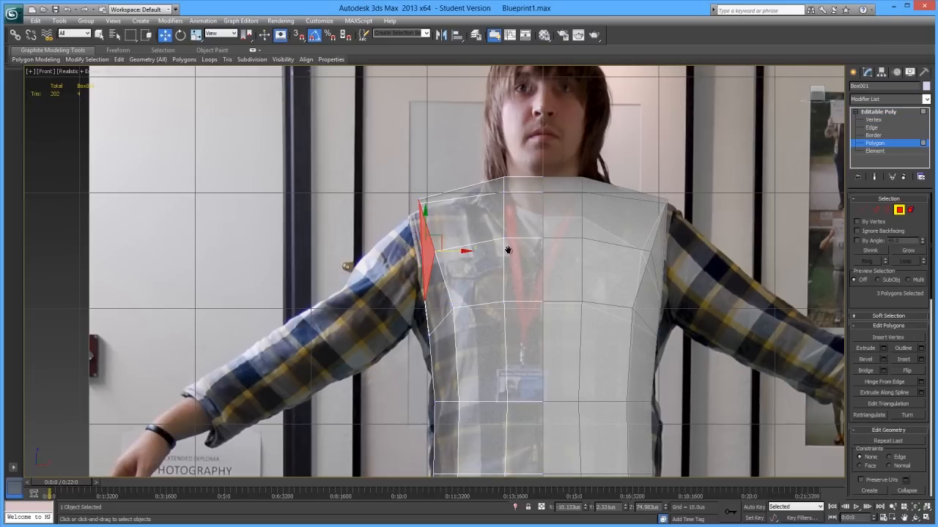
key("alt+x")
left_click(883, 348)
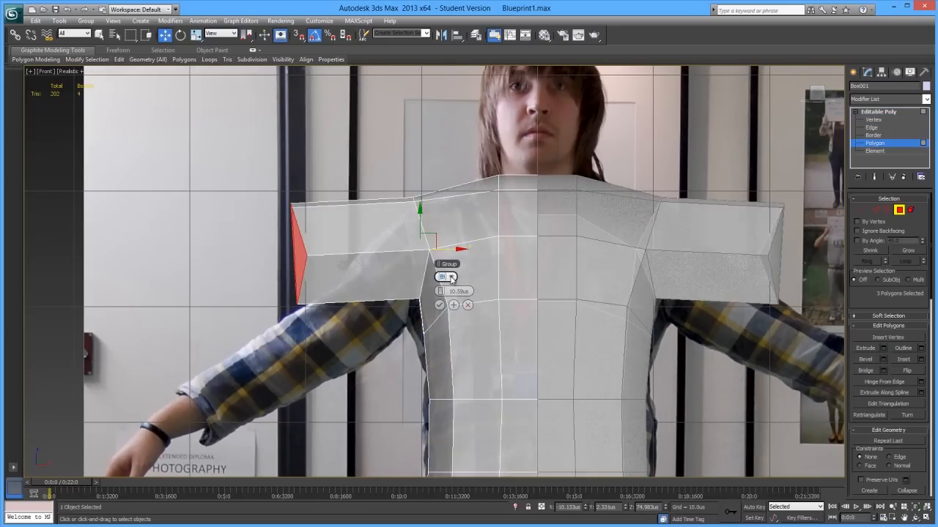
left_click_drag(441, 291, 330, 312)
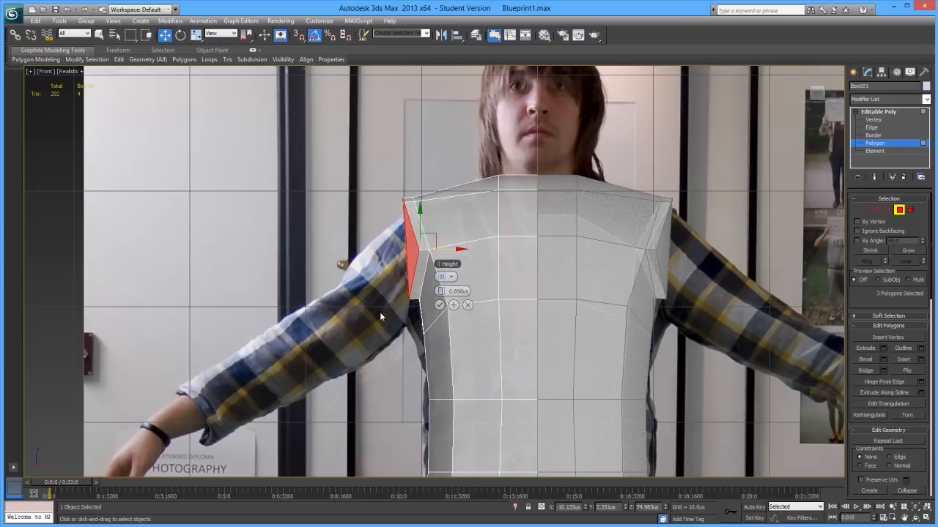
key("alt+x")
left_click(438, 305)
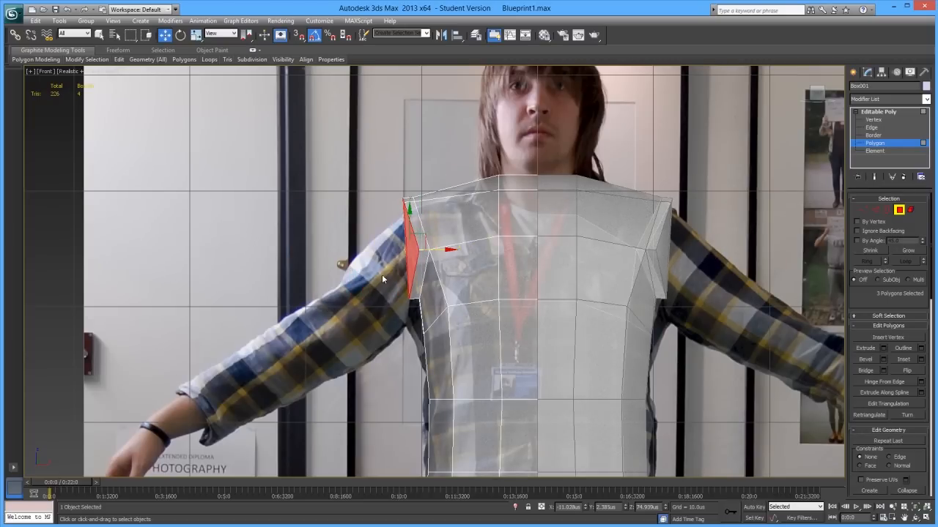
- Flatten the extruded arm-opening polygons with Make Planar on X and shift them slightly outward from the shoulder
scroll(925, 471, "down", 10)
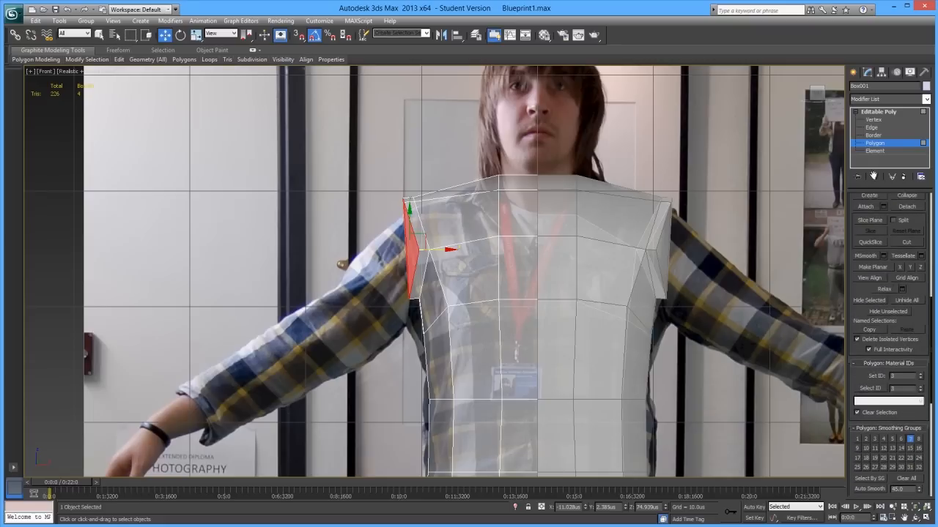
left_click(901, 263)
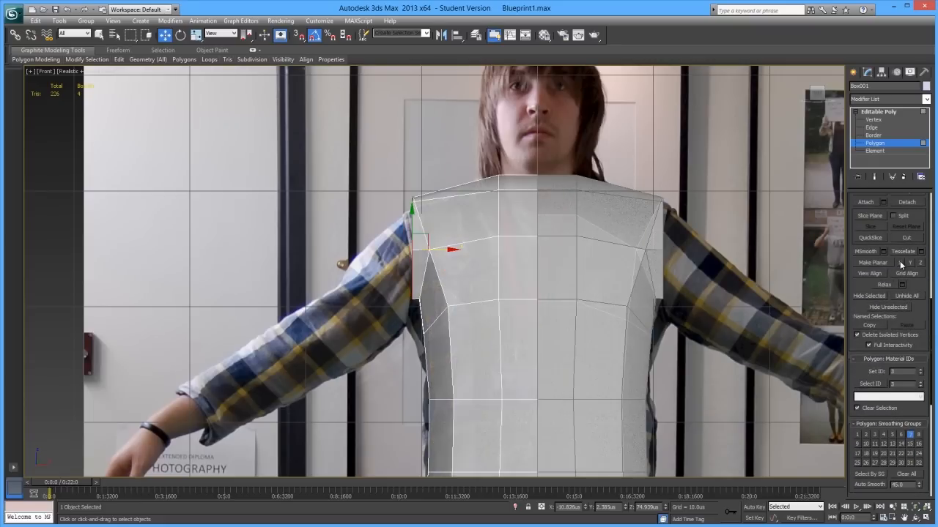
key("alt+x")
left_click_drag(435, 249, 431, 251)
key("p")
middle_click_drag(424, 258, 441, 283, "alt")
key("f")
- Rotate the sleeve's end polygons and move them out and down to follow the slope of the reference upper arm
key("e")
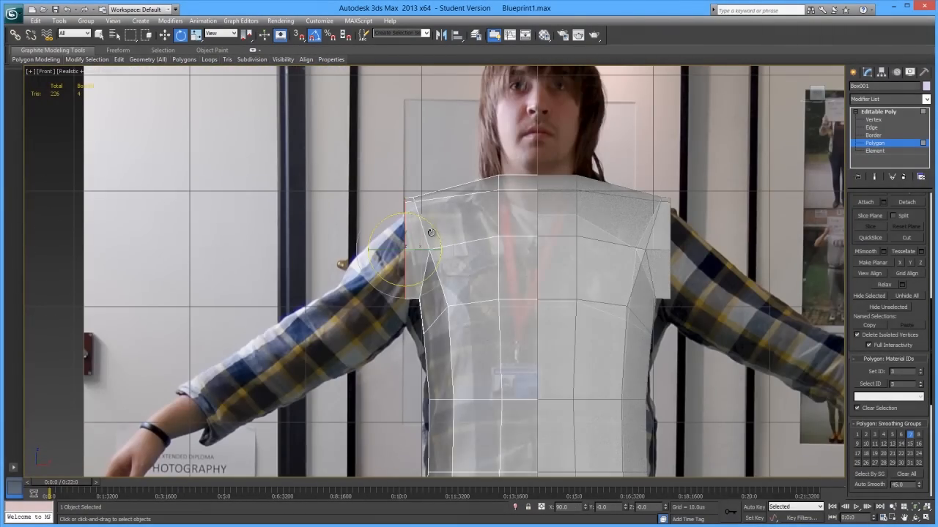
key("w")
left_click_drag(416, 245, 401, 273)
key("e")
key("w")
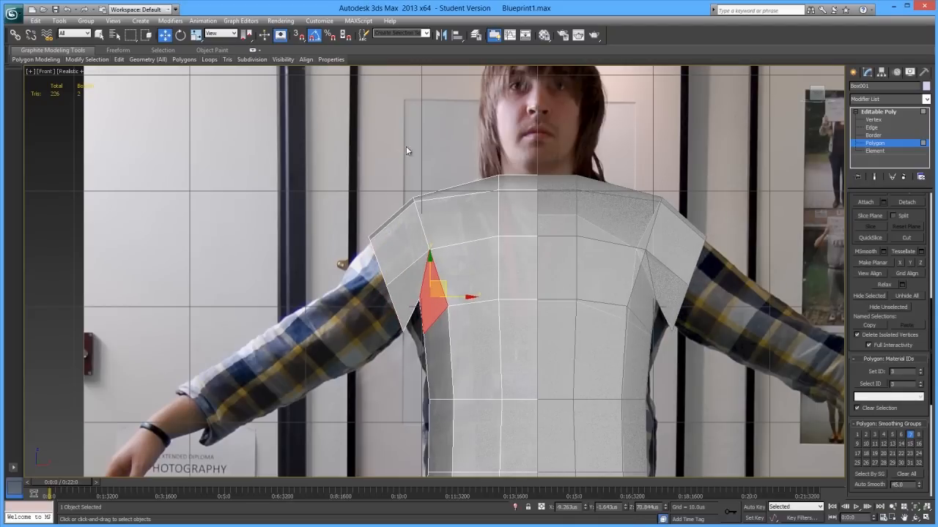
- Lower the two underarm vertices where the sleeve meets the torso by about 2.6 units
key("alt+x")
left_click(871, 120)
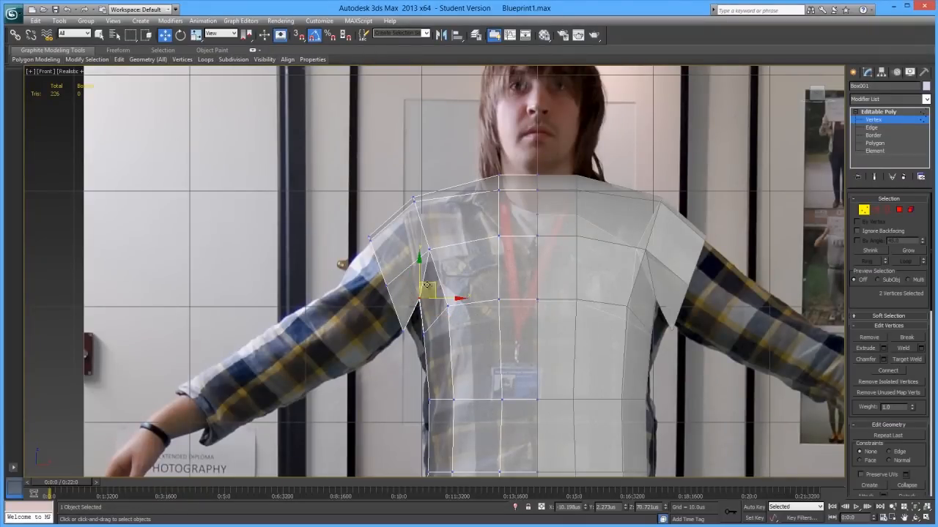
key("alt+x")
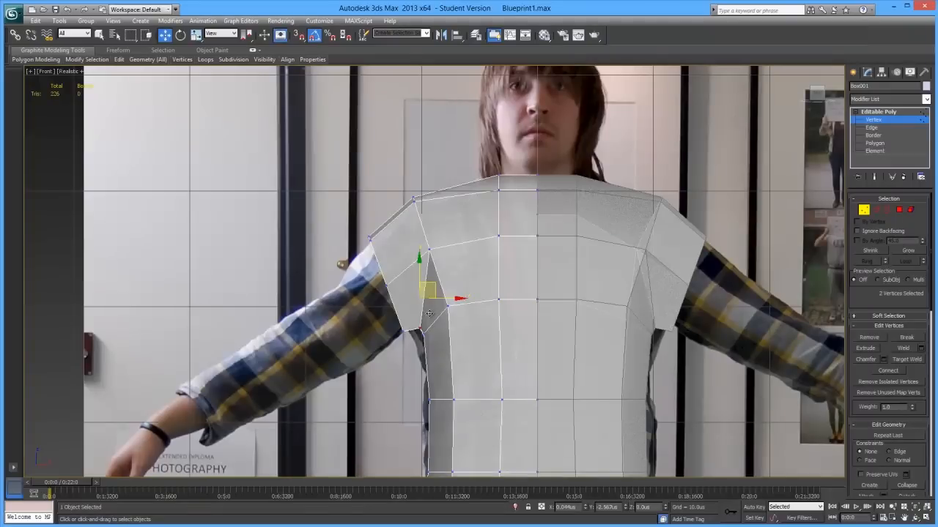
key("alt+x")
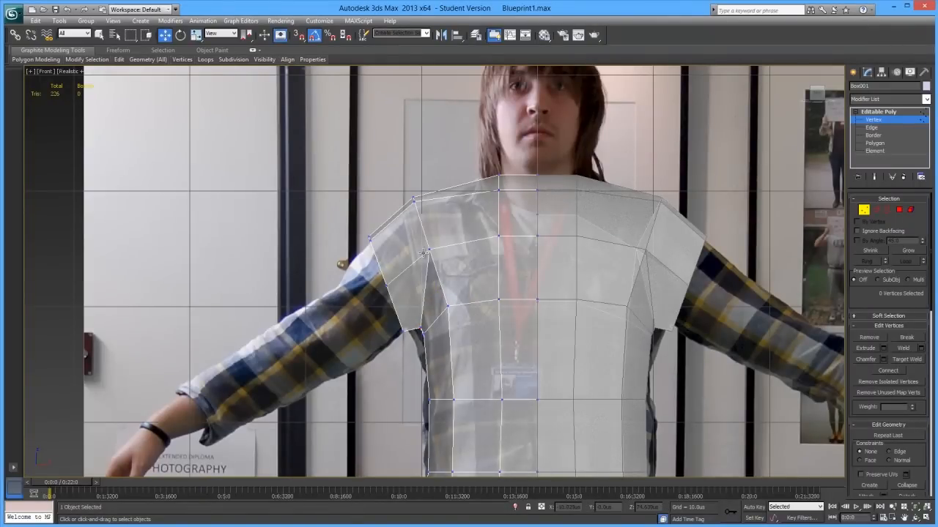
- Move the front armhole vertex inward and down, and slightly lower the two inner chest vertices on the same row
key("alt+x")
left_click_drag(434, 238, 442, 243)
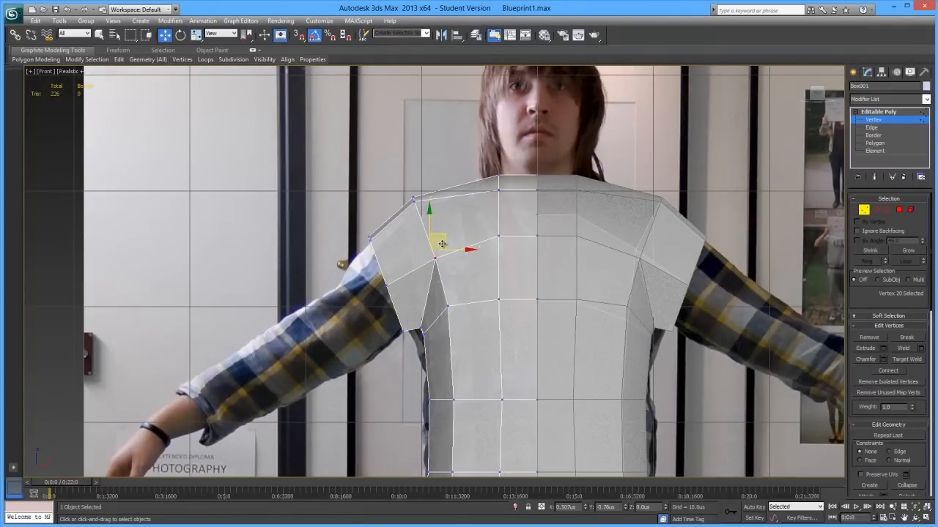
key("alt+x")
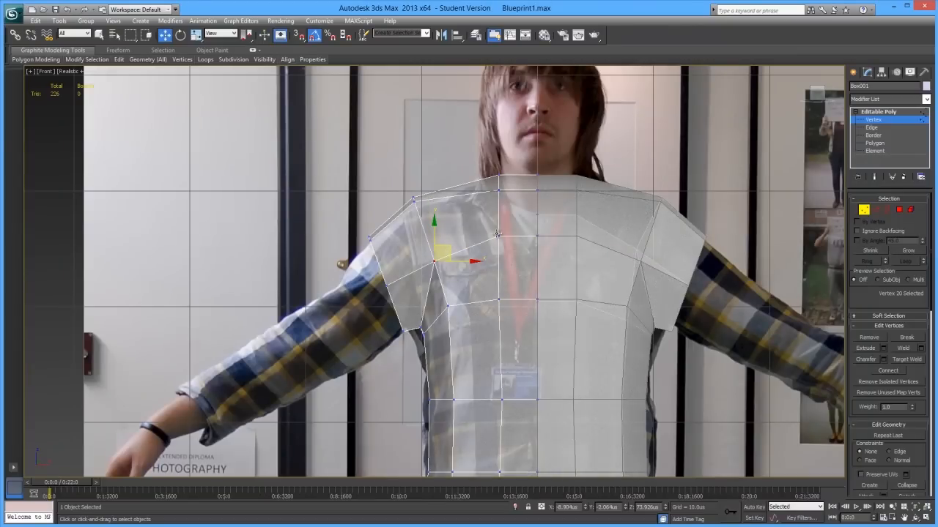
key("alt+x")
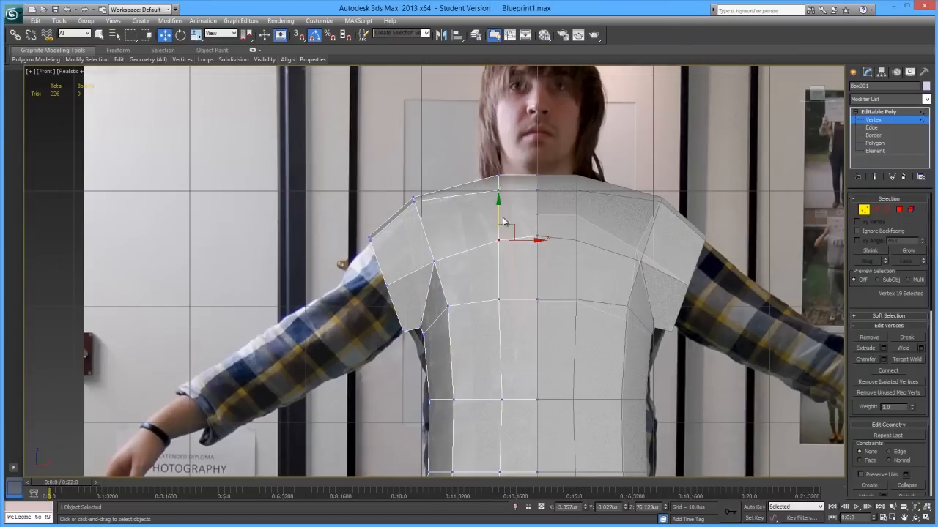
key("alt+x")
left_click(538, 240)
key("alt+x")
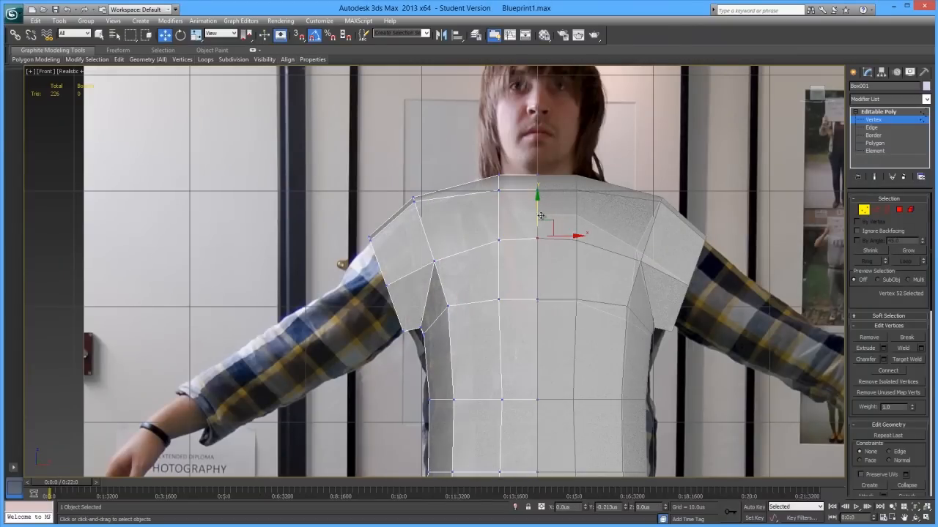
- Scale the four underarm vertices apart front to back and shift them slightly forward
key("l")
scroll(476, 298, "up", 3)
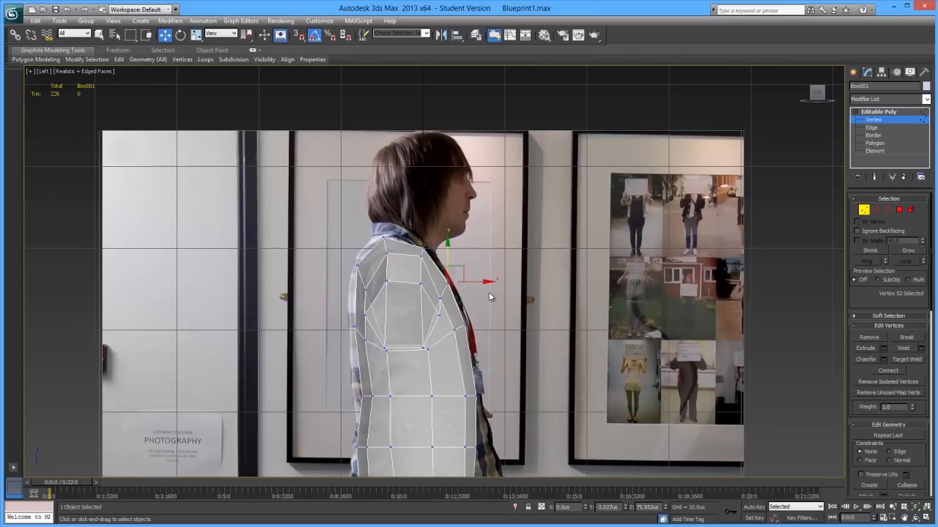
left_click(475, 318)
middle_click_drag(475, 330, 454, 305)
key("p")
scroll(461, 312, "down", 3)
scroll(448, 306, "up", 4)
middle_click_drag(397, 320, 399, 308, "alt")
left_click(403, 375)
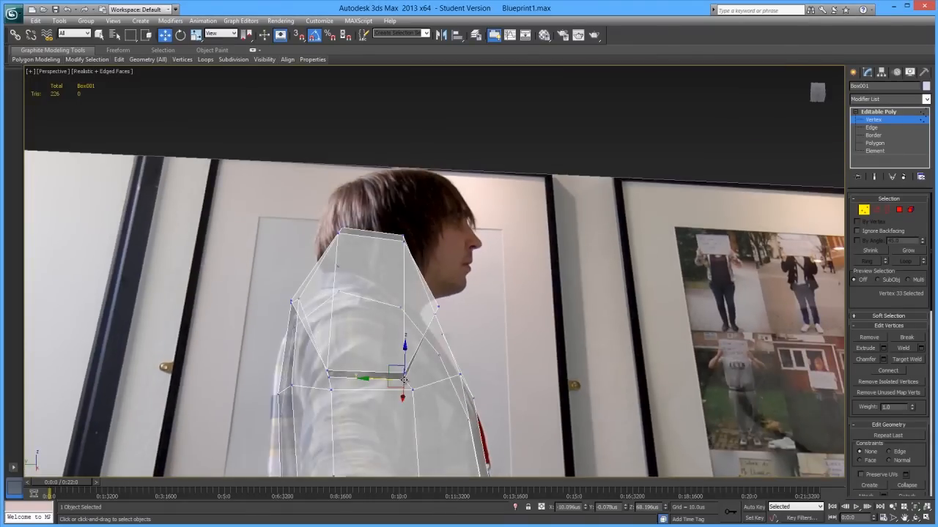
key("r")
left_click_drag(411, 380, 419, 381)
key("w")
left_click_drag(338, 374, 342, 374)
middle_click_drag(426, 335, 440, 376, "alt")
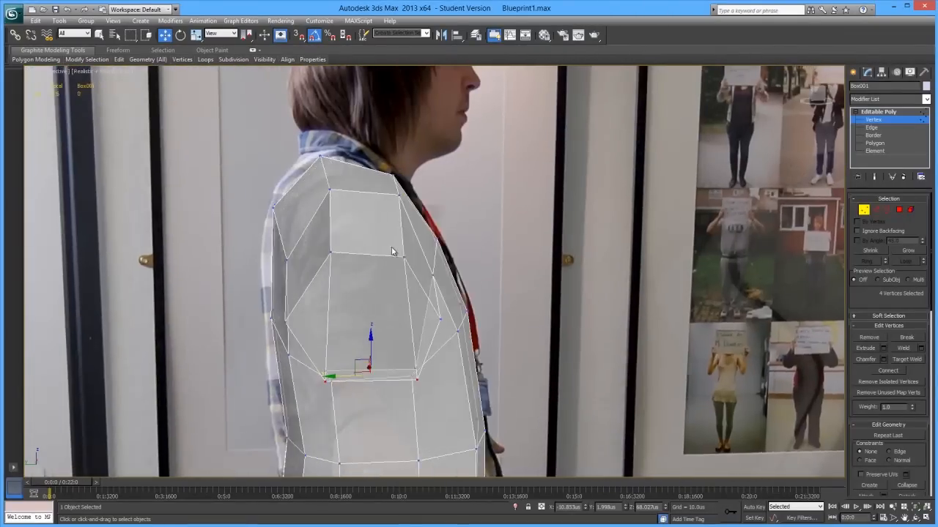
- Scale the four vertices on top of the shoulder and sleeve slightly apart front to back
left_click(400, 257)
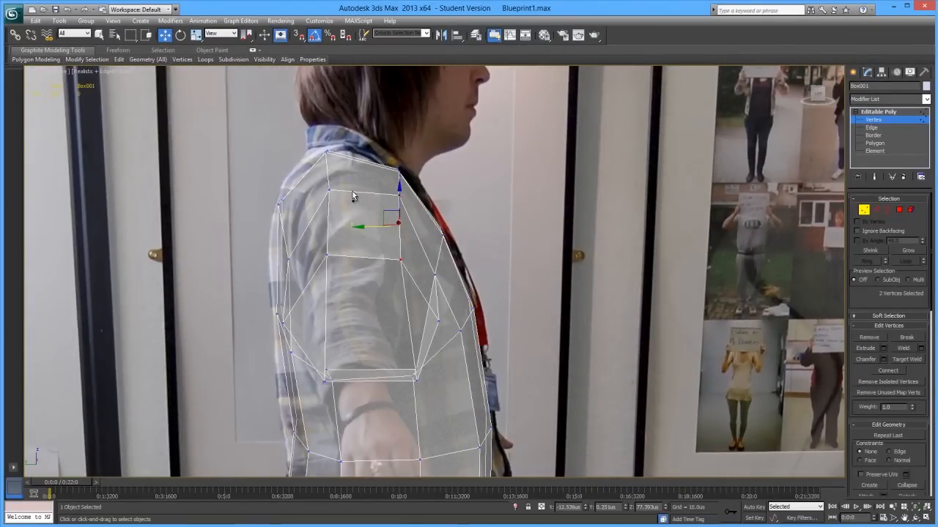
key("r")
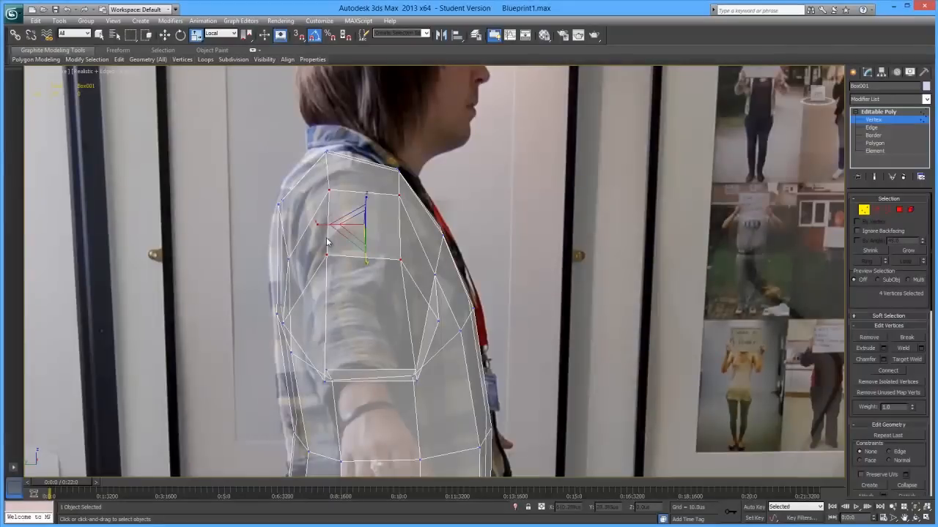
key("alt+x")
left_click_drag(319, 226, 315, 225)
middle_click_drag(315, 225, 370, 297, "alt")
key("alt+x")
key("alt+x")
- Nudge the rear underarm vertex slightly upward
left_click(369, 286)
key("w")
key("alt+x")
left_click_drag(344, 280, 346, 274)
left_click(370, 279)
- Select the six upper and underarm vertices of the sleeve and scale them closer together front to back
mouse_move(439, 303)
middle_mouse_down("alt")
mouse_move(440, 356)
mouse_move(373, 379)
mouse_move(434, 348)
mouse_move(447, 299)
middle_mouse_up("alt")
key("alt+x")
left_click(436, 275)
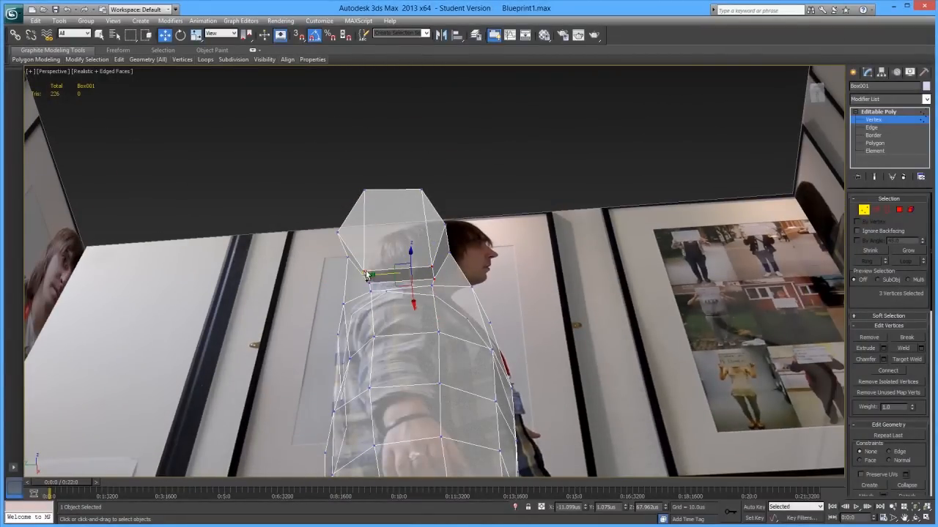
left_click(363, 189, "ctrl")
middle_click_drag(364, 192, 390, 268, "alt")
key("r")
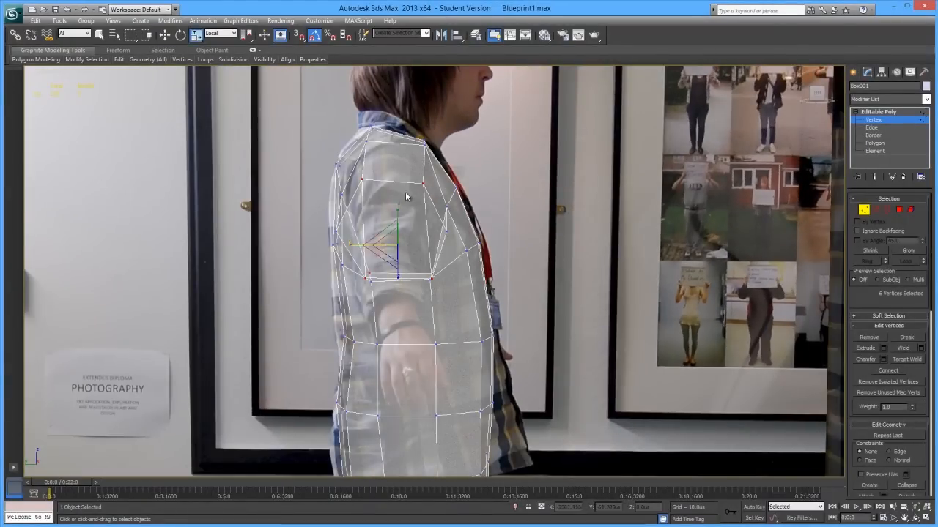
key("alt+x")
mouse_move(374, 253)
middle_mouse_down("alt")
mouse_move(412, 224)
mouse_move(364, 246)
middle_mouse_up("alt")
key("alt+x")
- Shift the sleeve's rear vertex slightly forward and lower the sleeve end's upper rear vertex about 0.4 units
left_click(339, 225)
key("w")
left_click_drag(311, 225, 314, 226)
middle_click_drag(476, 265, 451, 243, "alt")
left_click(383, 189)
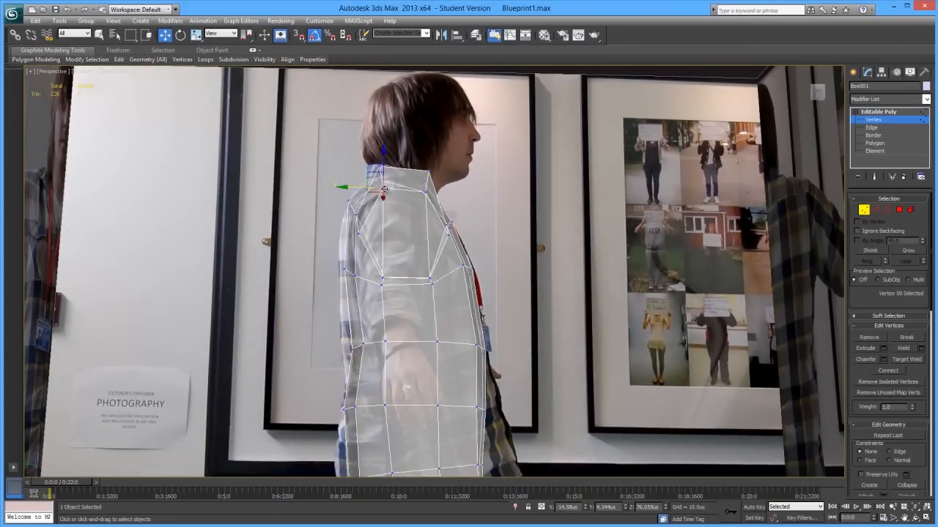
left_click_drag(381, 159, 385, 171)
middle_click_drag(408, 214, 462, 282, "alt")
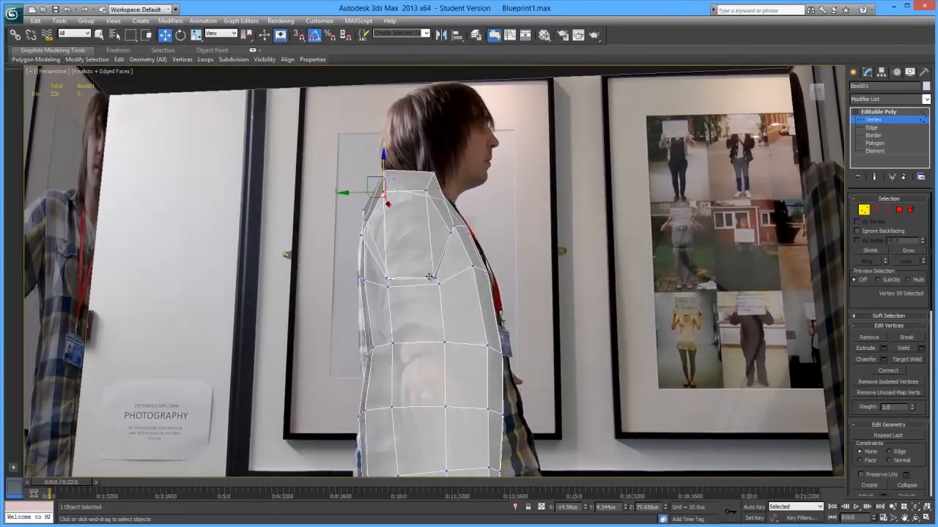
- Shift the sleeve's front underarm vertex slightly backward
left_click(435, 278)
left_click_drag(434, 263, 418, 280)
middle_click_drag(423, 279, 346, 307, "alt")
left_click(500, 273)
scroll(452, 275, "down", 3)
middle_click_drag(500, 273, 445, 253, "alt")
- In the front view, shift the armhole and lower chest vertices outward and lower the shoulder corner vertices to match the photo
left_click(898, 209)
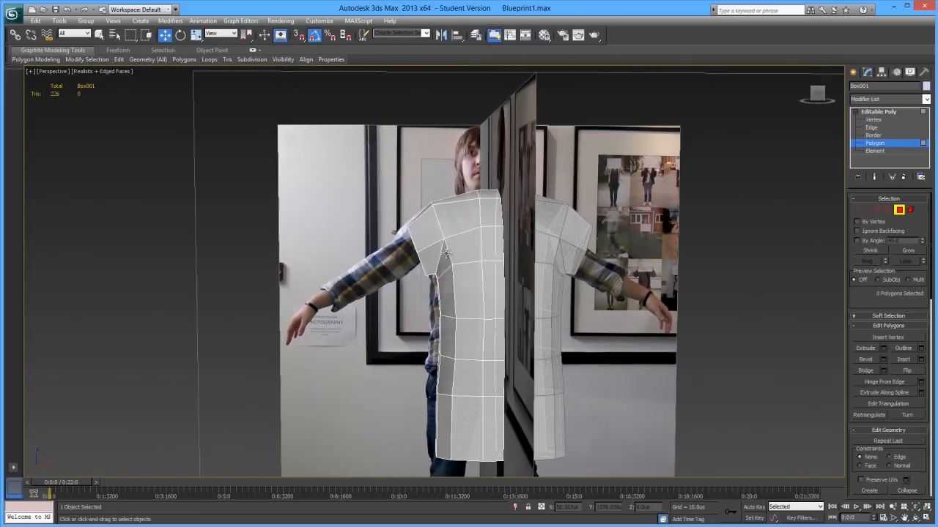
key("f")
key("alt+x")
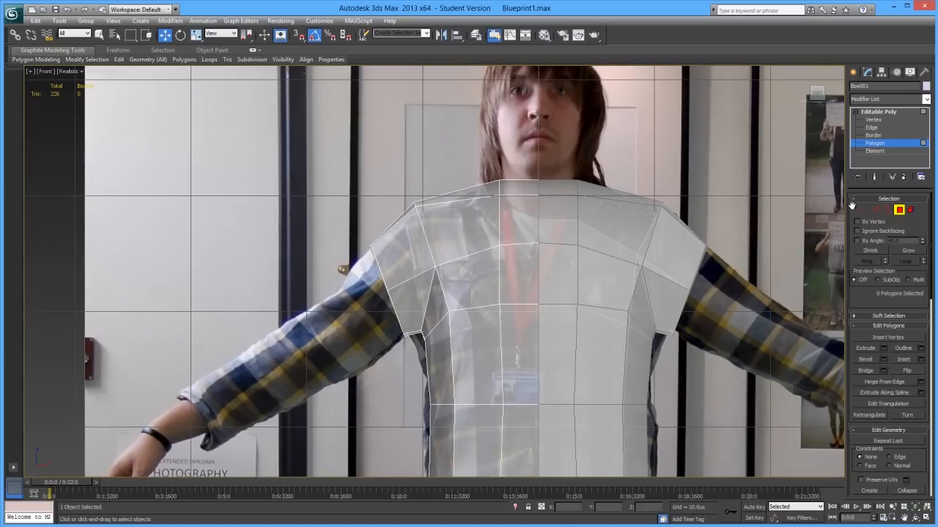
key("1")
mouse_move(462, 310)
left_mouse_down()
mouse_move(434, 334)
mouse_move(467, 319)
left_mouse_up()
left_click(399, 341)
mouse_move(456, 256)
left_mouse_down()
mouse_move(431, 279)
mouse_move(438, 255)
left_mouse_up()
left_click_drag(418, 182, 421, 204)
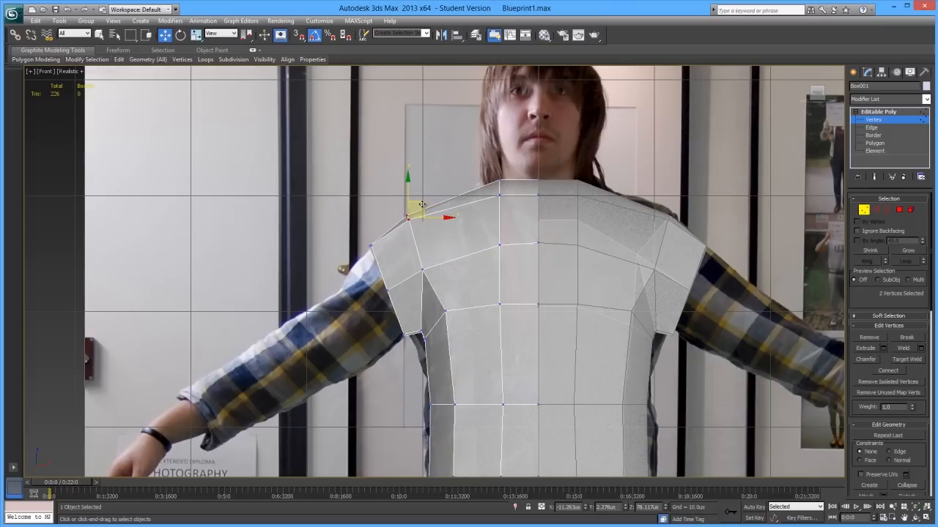
left_click_drag(450, 324, 451, 315)
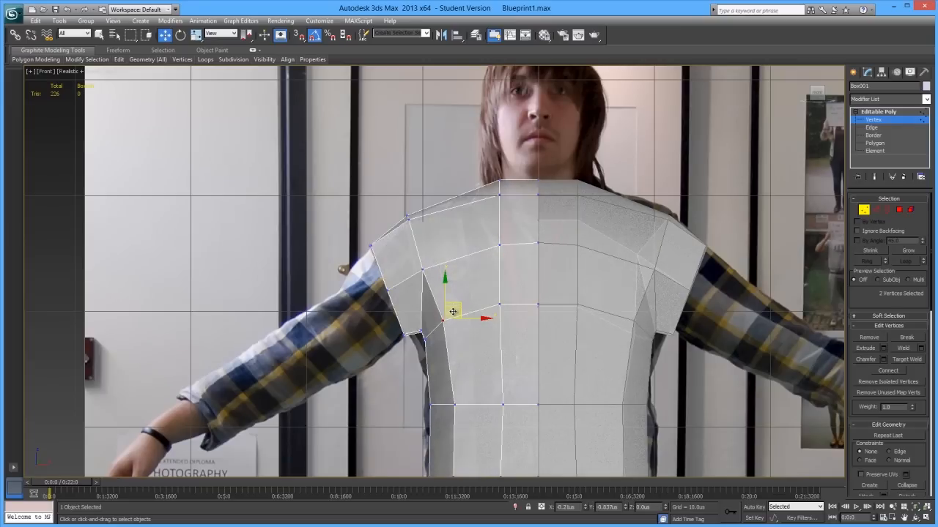
left_click(469, 363)
scroll(467, 374, "down", 4)
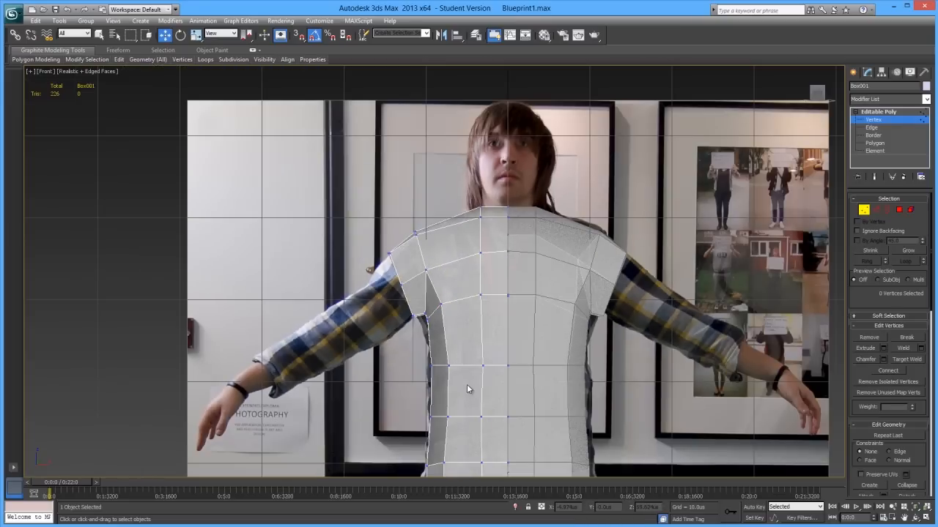
- Select the three polygons closing the sleeve's end and extrude them along the upper arm to the elbow
scroll(437, 303, "up", 2)
key("p")
mouse_move(439, 303)
middle_mouse_down("alt")
mouse_move(490, 290)
mouse_move(619, 289)
middle_mouse_up("alt")
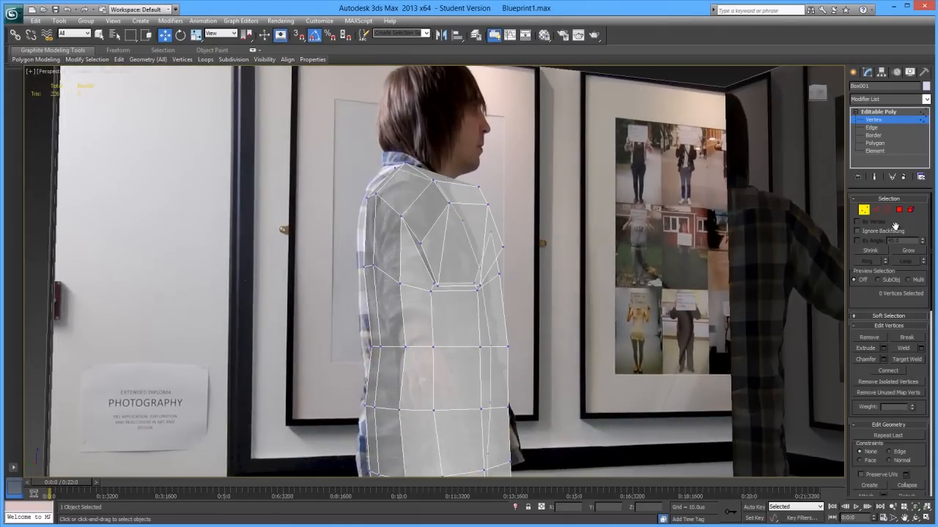
left_click(900, 210)
scroll(540, 245, "up", 2)
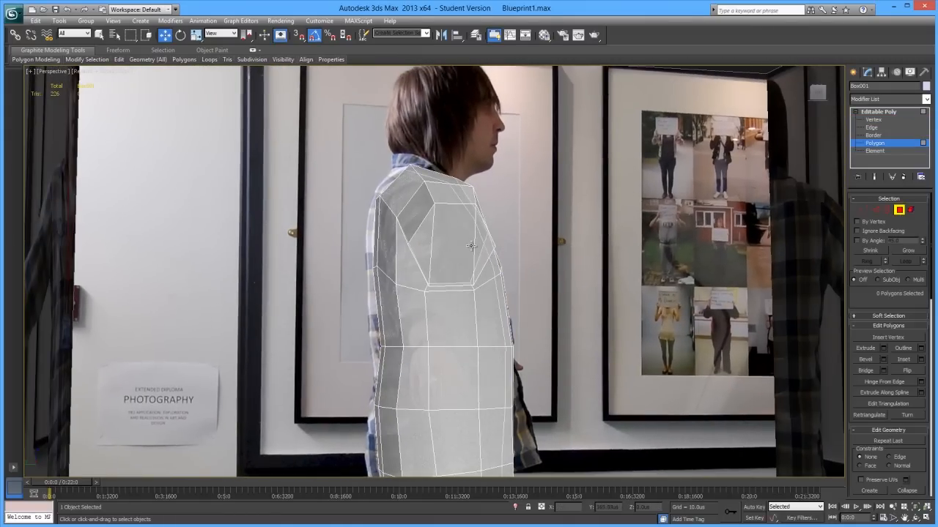
left_click(480, 244)
left_click(445, 242, "ctrl")
left_click(422, 243, "ctrl")
mouse_move(476, 258)
middle_mouse_down("alt")
mouse_move(403, 265)
mouse_move(462, 249)
middle_mouse_up("alt")
key("f")
scroll(463, 249, "up", 2)
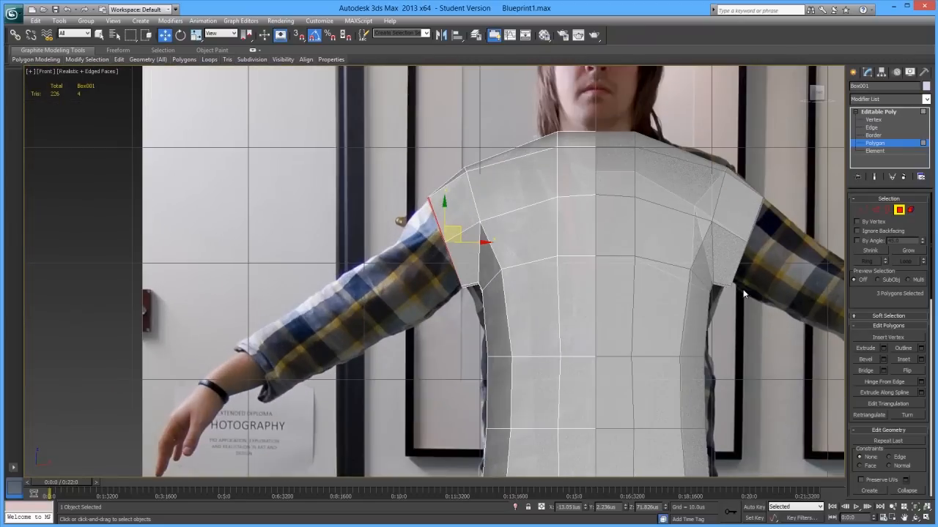
left_click(883, 349)
left_click_drag(440, 291, 358, 337)
left_click(438, 304)
- Rotate the extruded end polygons square to the arm and nudge them to fit the elbow in the front photo
key("r")
key("e")
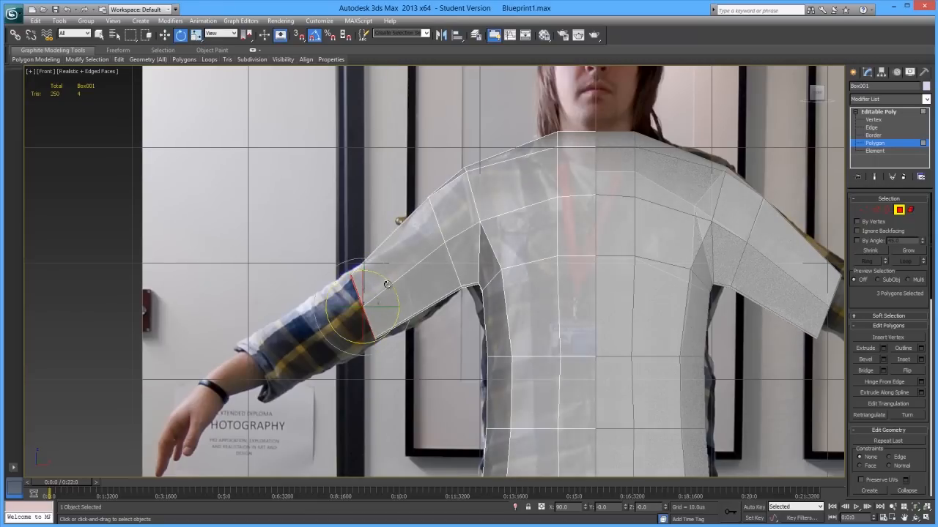
key("w")
left_click_drag(377, 296, 377, 295)
key("alt+x")
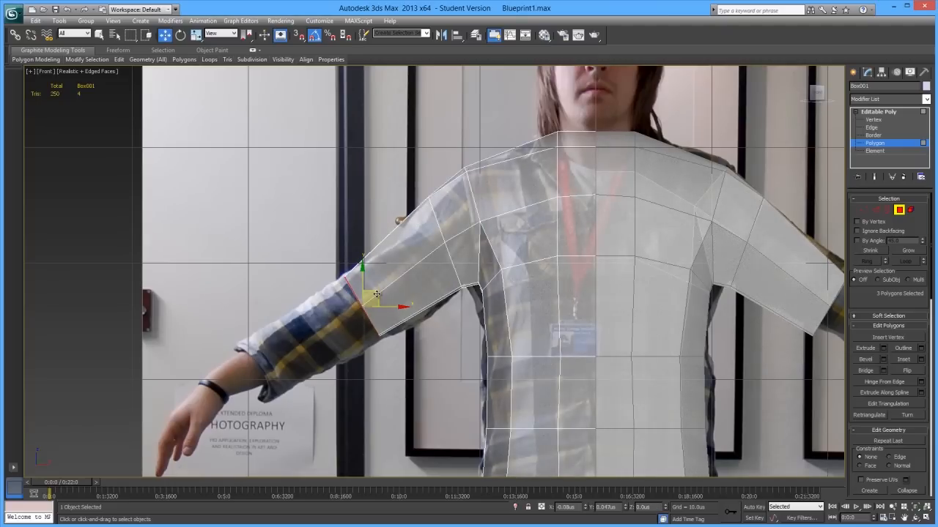
middle_click_drag(393, 321, 408, 297)
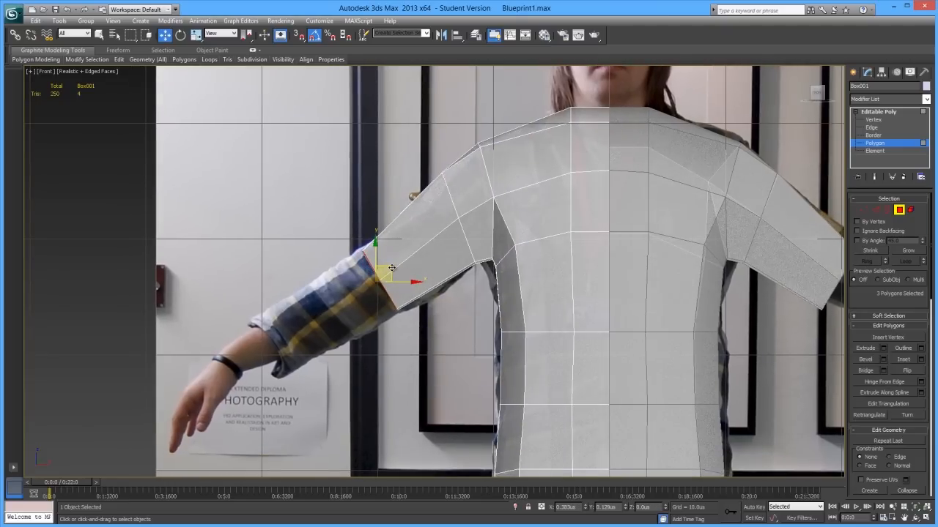
- Extrude the elbow end polygons about 14.636 units along the forearm to the wrist
left_click(882, 349)
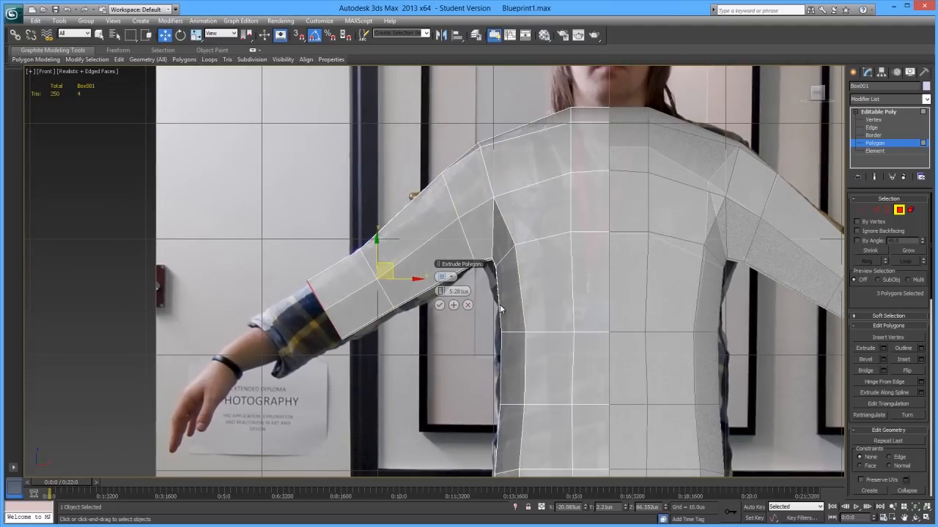
left_click_drag(441, 291, 541, 279)
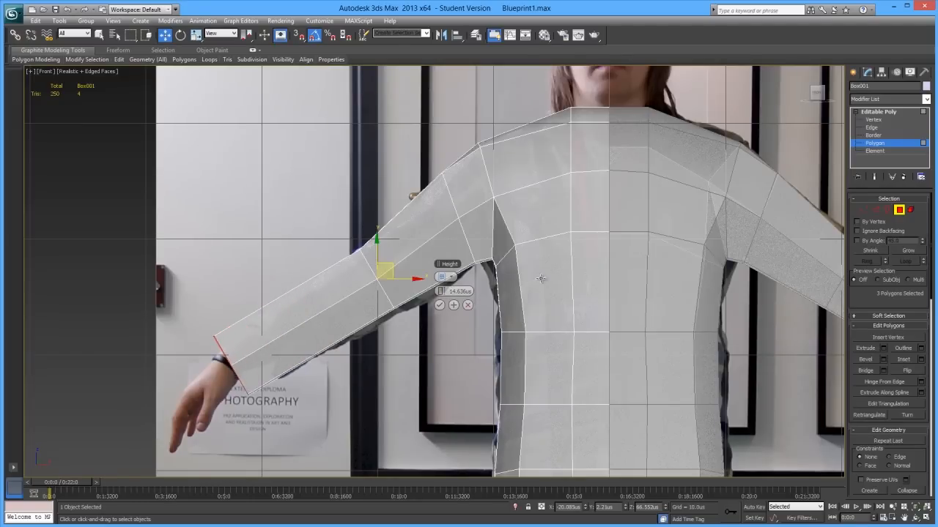
left_click(439, 304)
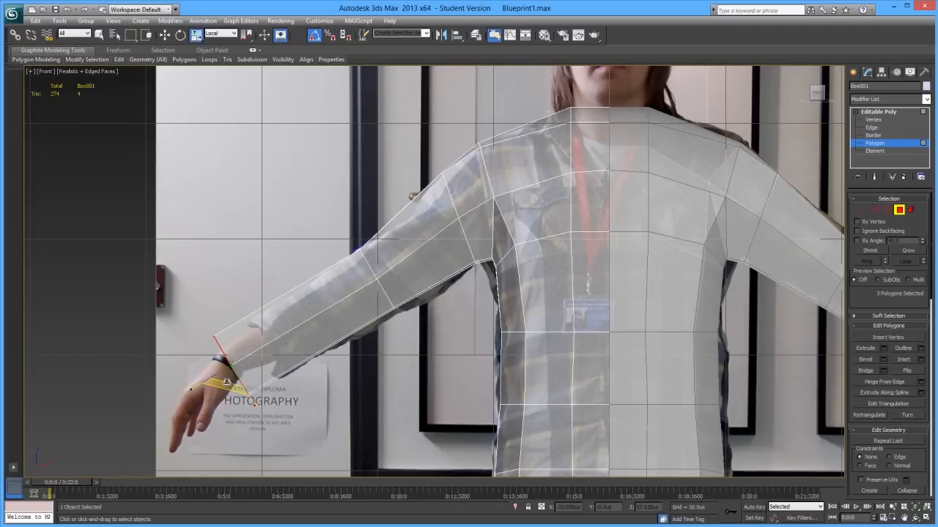
- Scale the arm's end polygons down to the wrist's thickness and move them onto the wrist in the front view
key("alt+x")
key("w")
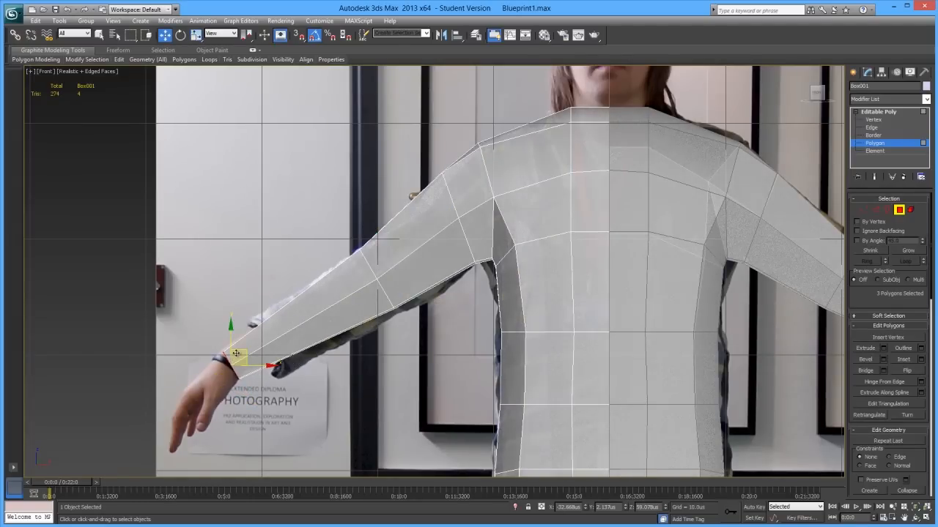
scroll(396, 358, "down", 3)
scroll(396, 358, "down", 5)
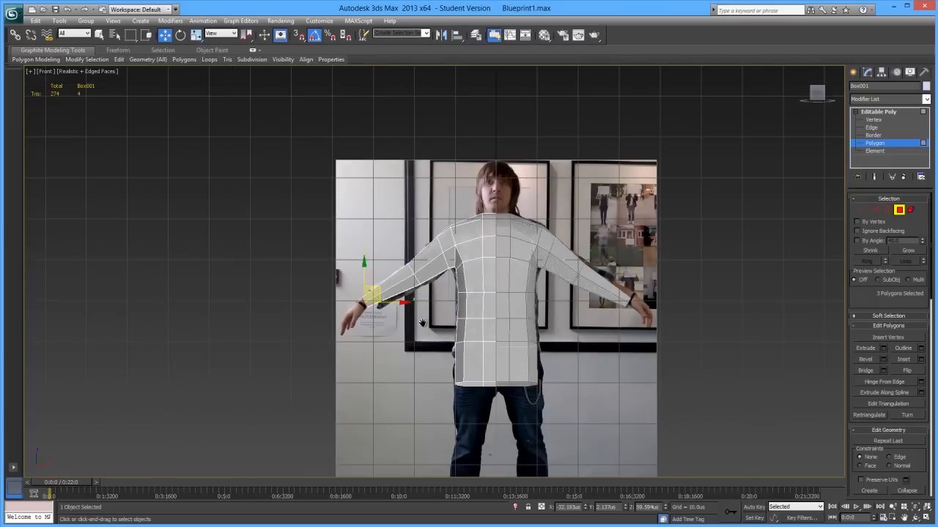
scroll(415, 325, "up", 3)
- In the left view, move the wrist end polygons about 0.7 units forward
key("alt+x")
key("l")
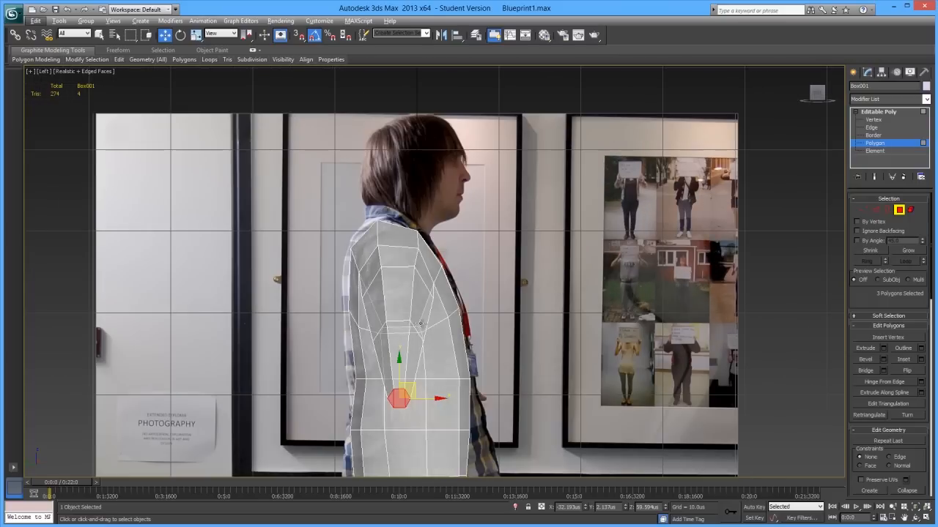
scroll(413, 327, "up", 4)
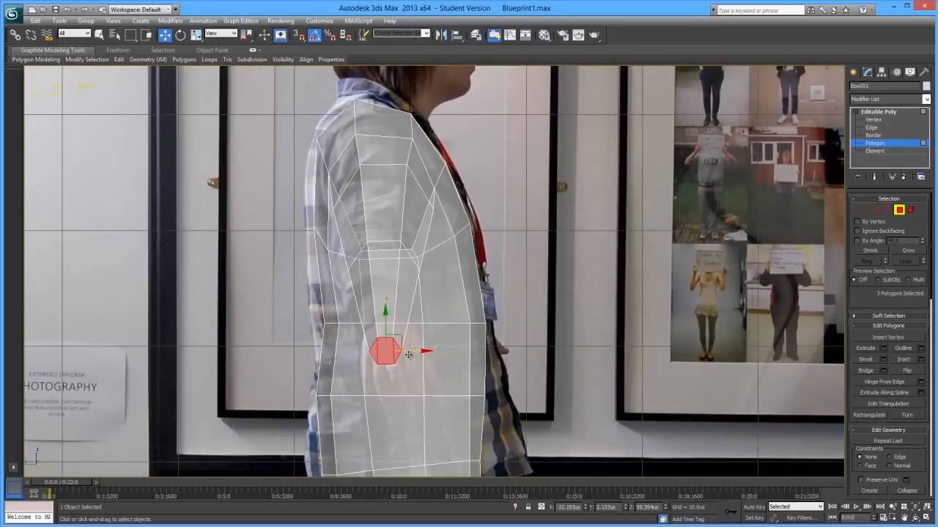
left_click_drag(409, 351, 425, 350)
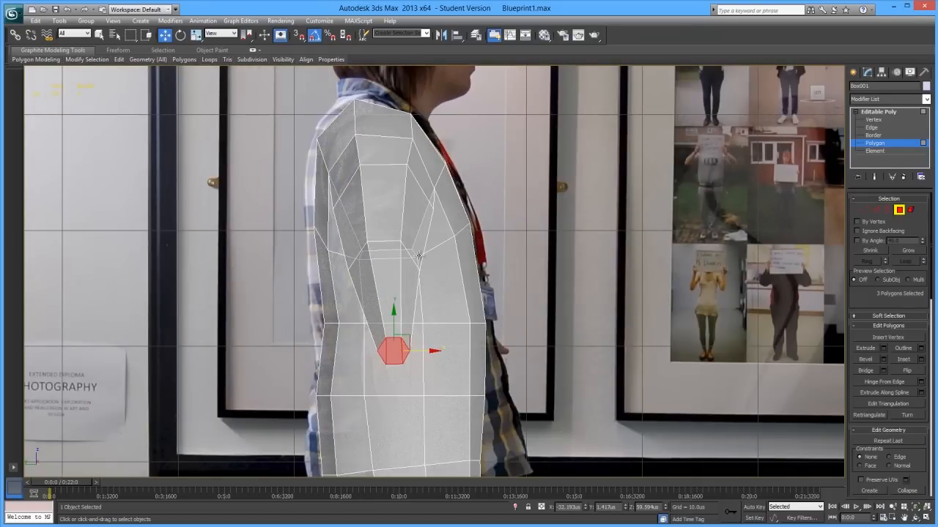
- Select the edge loop around the elbow and move it slightly backward in the left view
left_click(389, 242)
double_click(407, 250)
left_click_drag(420, 271, 403, 271)
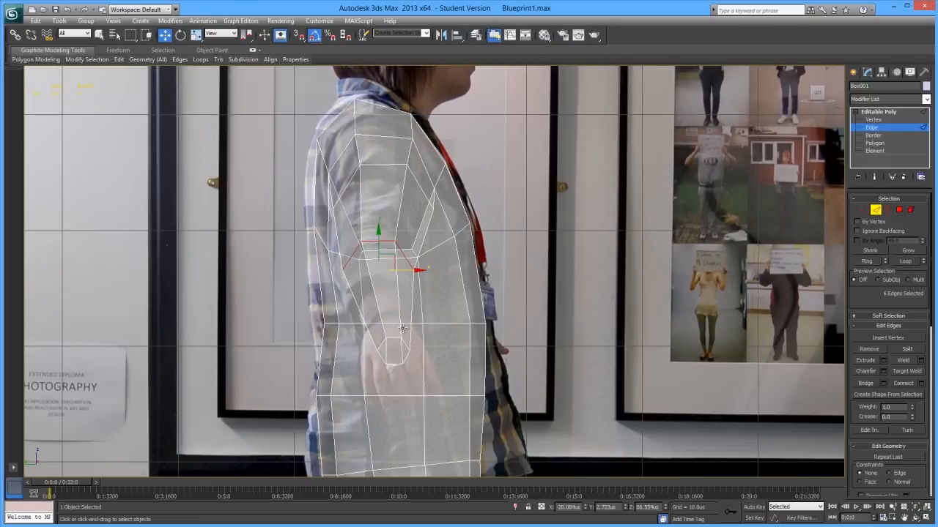
- Scale the wrist end polygons wider front to back and check the arm's shape in the front view
left_click(899, 210)
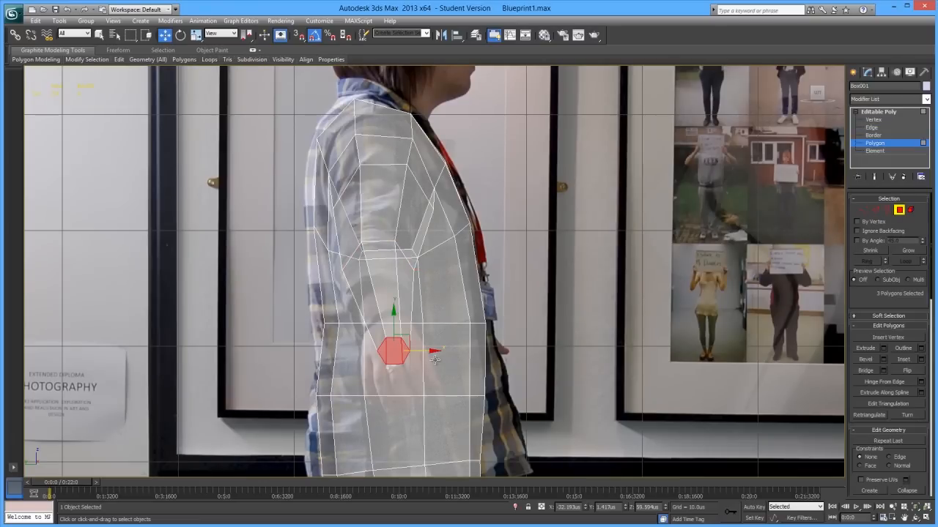
key("r")
mouse_move(384, 345)
left_mouse_down()
mouse_move(393, 315)
mouse_move(403, 314)
mouse_move(397, 322)
left_mouse_up()
key("p")
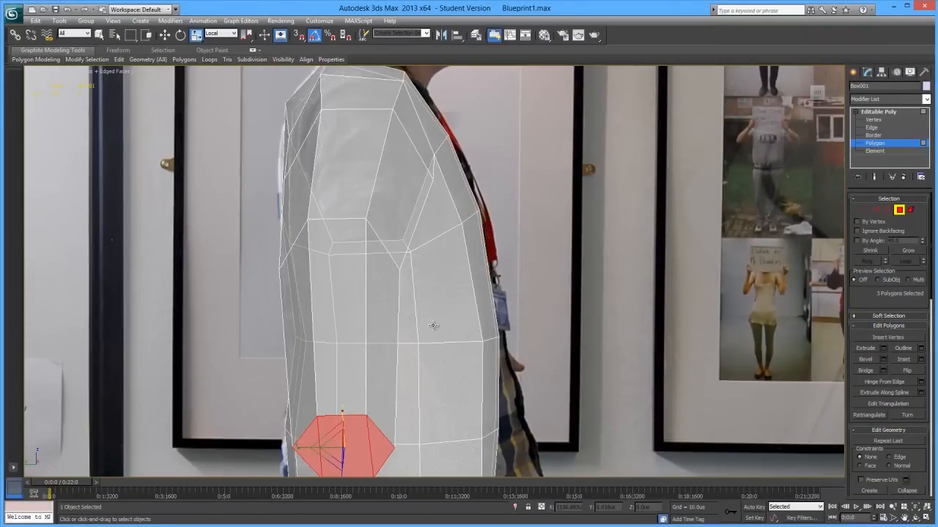
key("f")
scroll(369, 308, "up", 5)
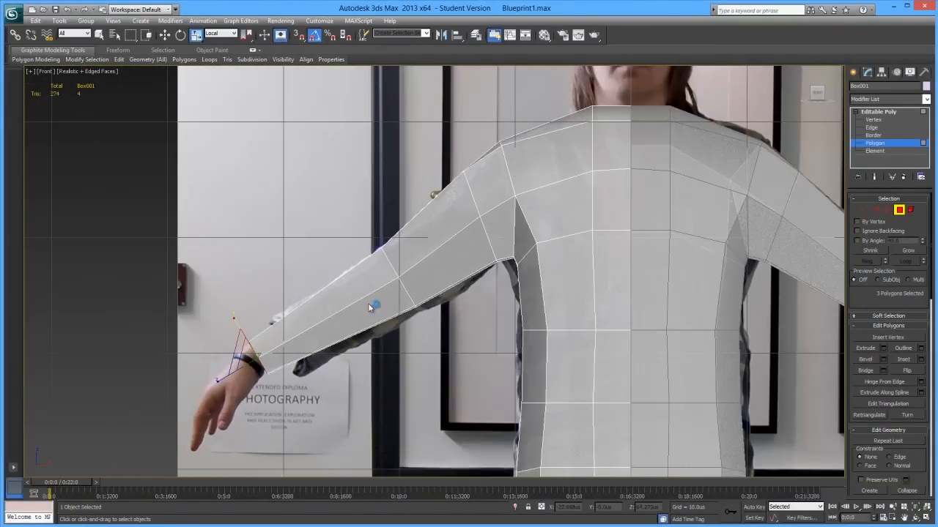
scroll(369, 310, "down", 2)
middle_click_drag(364, 334, 392, 318)
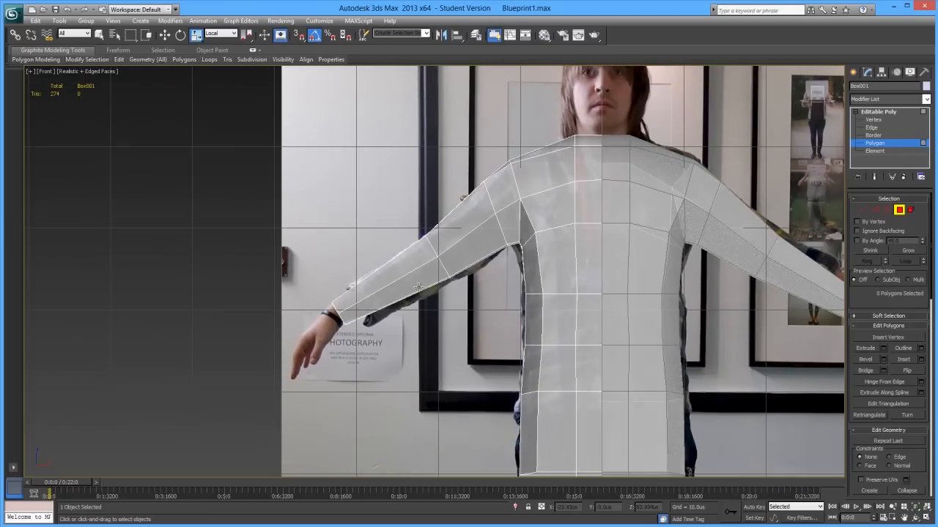
- Connect the forearm's six lengthwise edges with one loop slid about 52 toward the wrist, and scale it up to the cuff's width
left_click(876, 210)
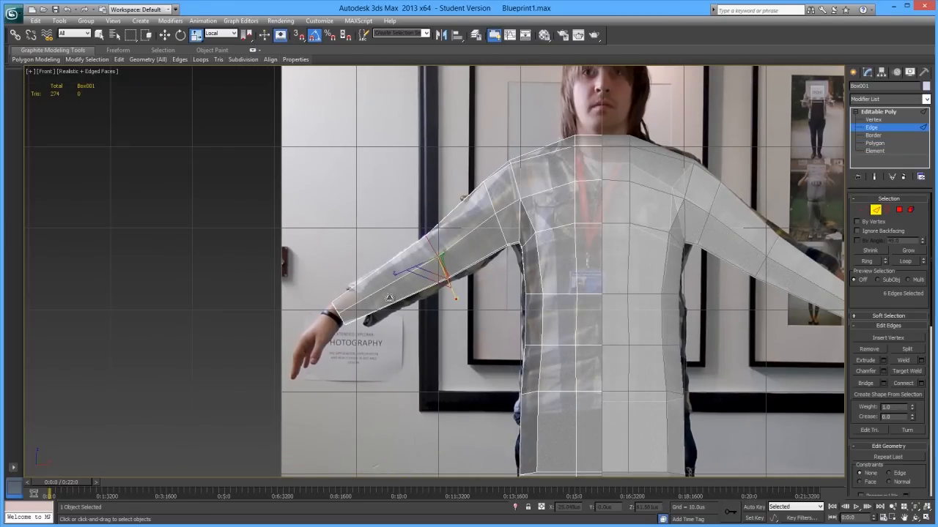
left_click_drag(388, 361, 388, 362)
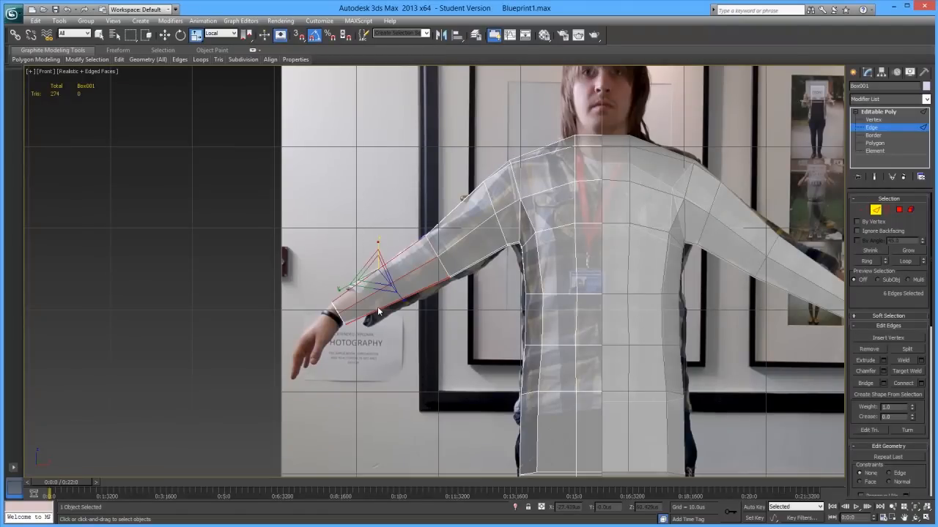
key("r")
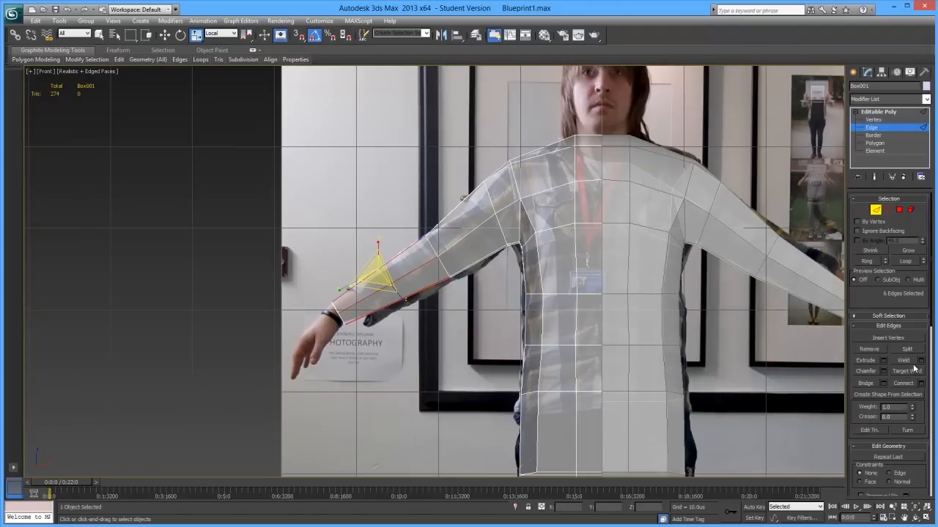
left_click(916, 383)
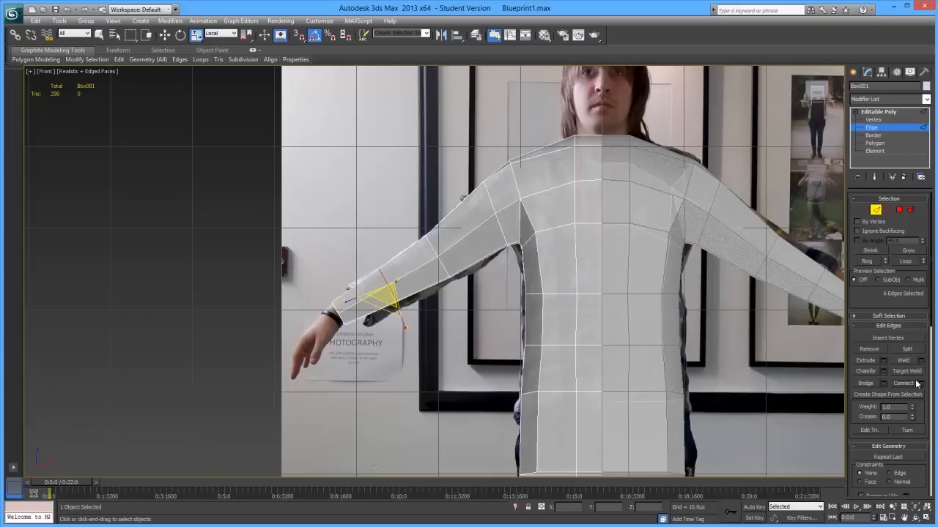
left_click(922, 383)
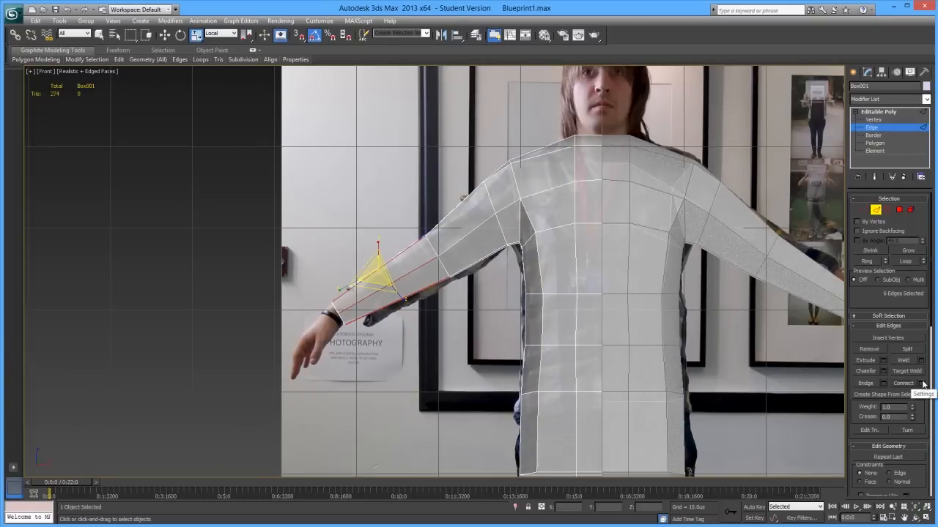
left_click_drag(440, 305, 412, 307)
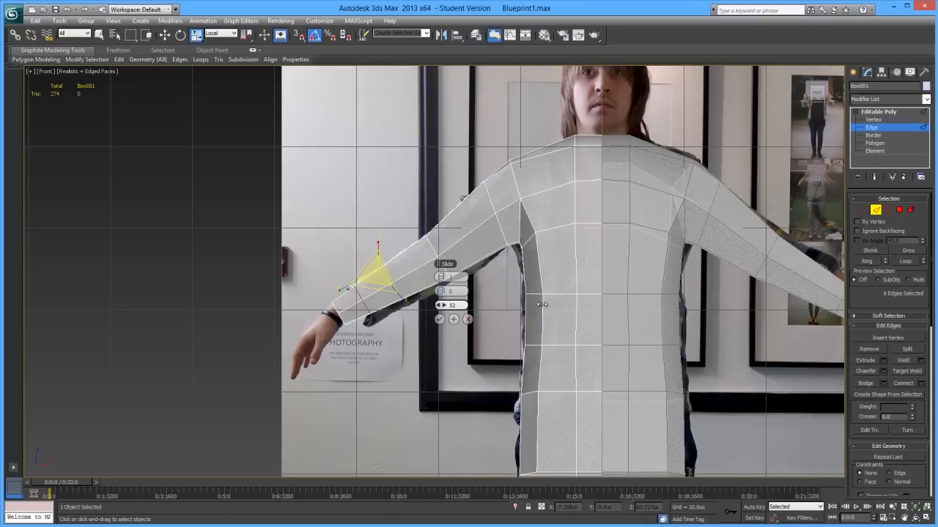
key("alt+x")
left_click(440, 319)
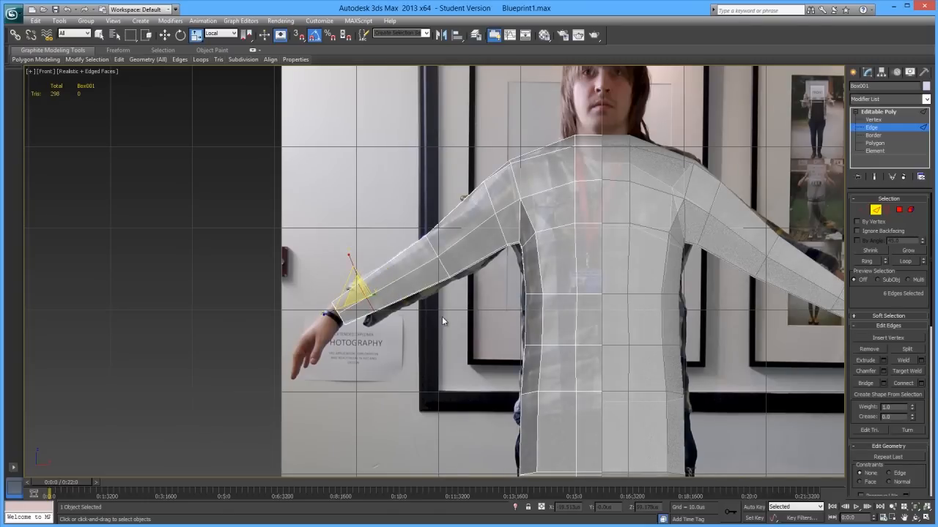
left_click_drag(363, 294, 372, 314)
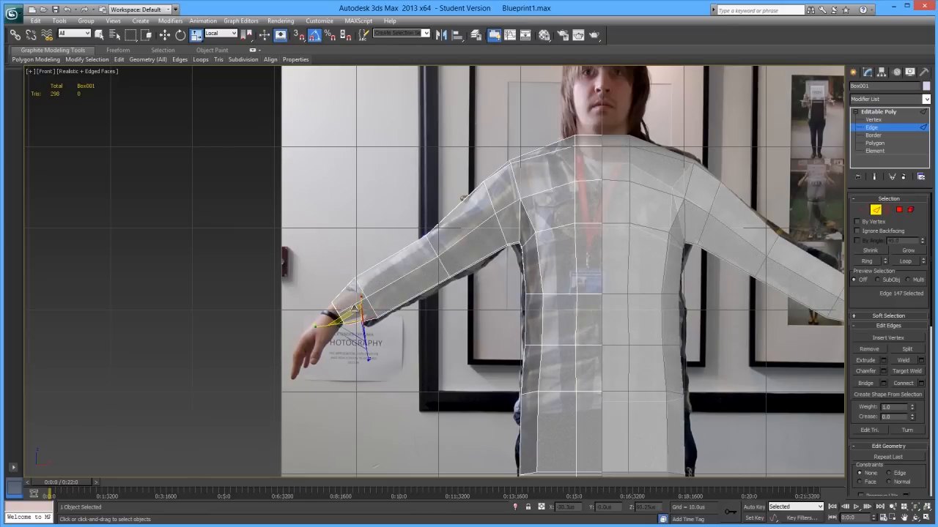
- Select the edge ring between the cuff loop and the wrist and connect it with one loop at slide 0
key("alt+r")
left_click(883, 383)
right_click(441, 307)
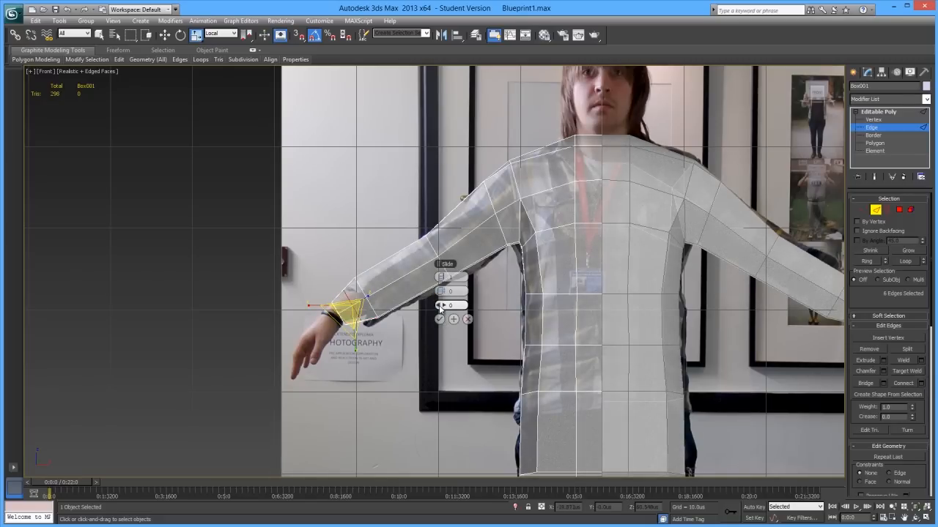
left_click(438, 320)
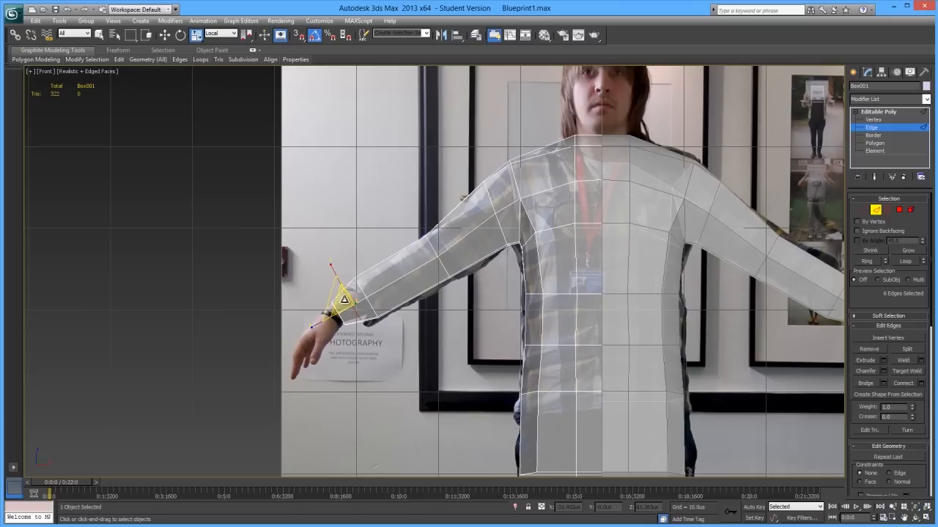
key("alt+x")
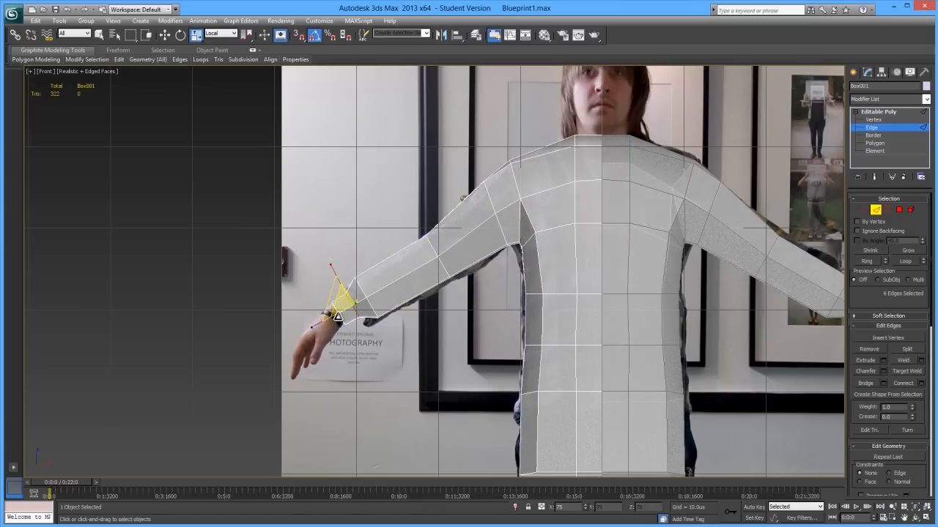
- Move the new edge loop back to the sleeve opening and scale it to form the cuff's inner rim
key("alt+x")
key("w")
key("alt+x")
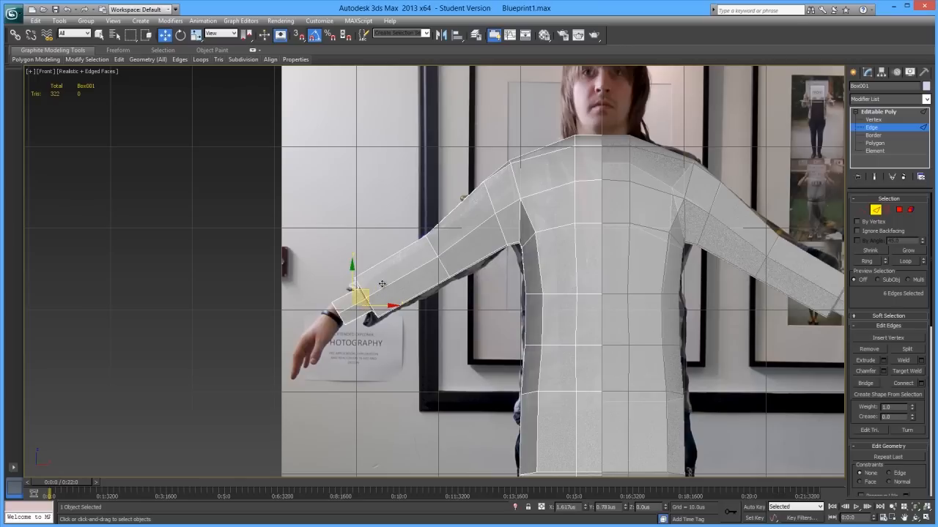
key("r")
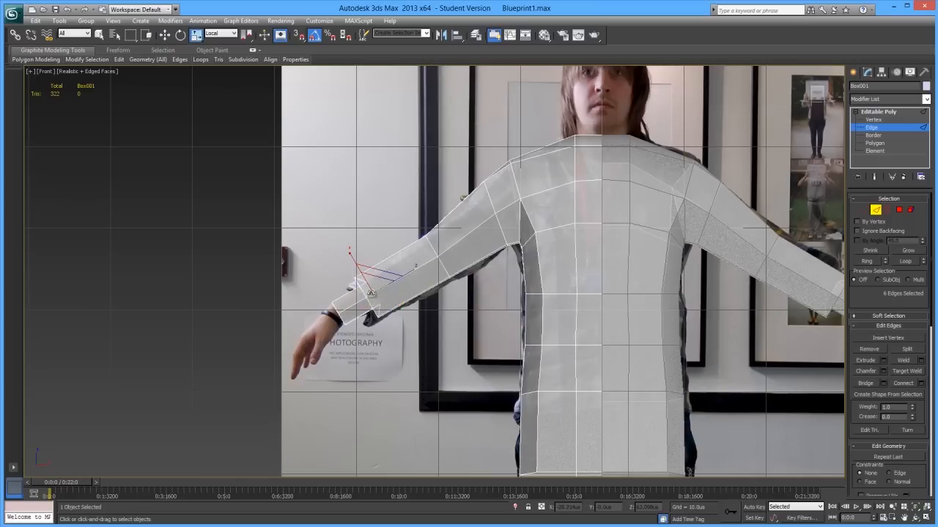
left_click_drag(384, 276, 383, 277)
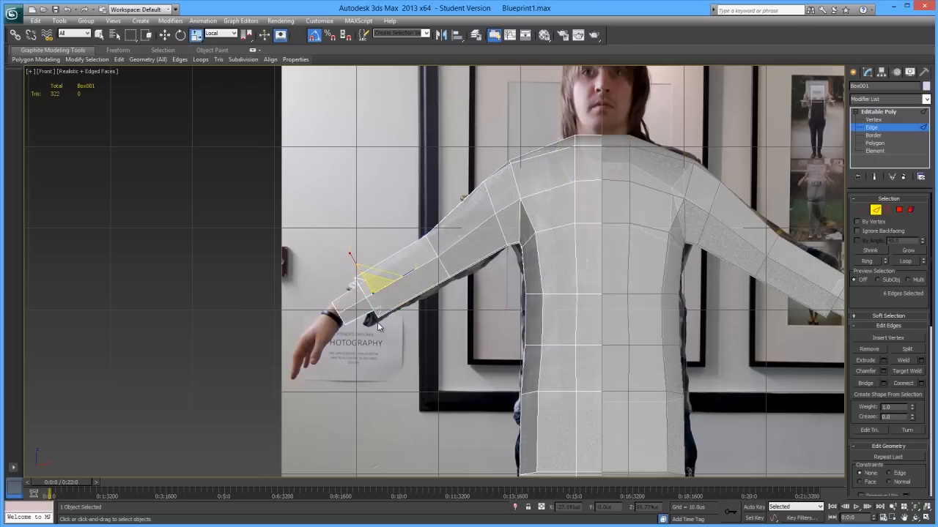
left_click(379, 334)
- Select the edge loop at the cuff in the perspective view and nudge it to even out the sleeve end
key("p")
middle_click_drag(385, 326, 489, 327, "alt")
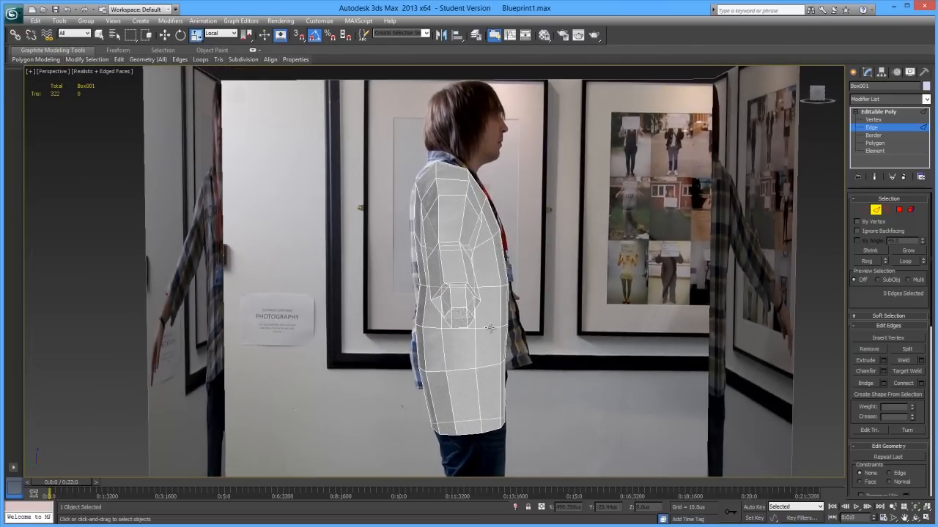
left_click(464, 285)
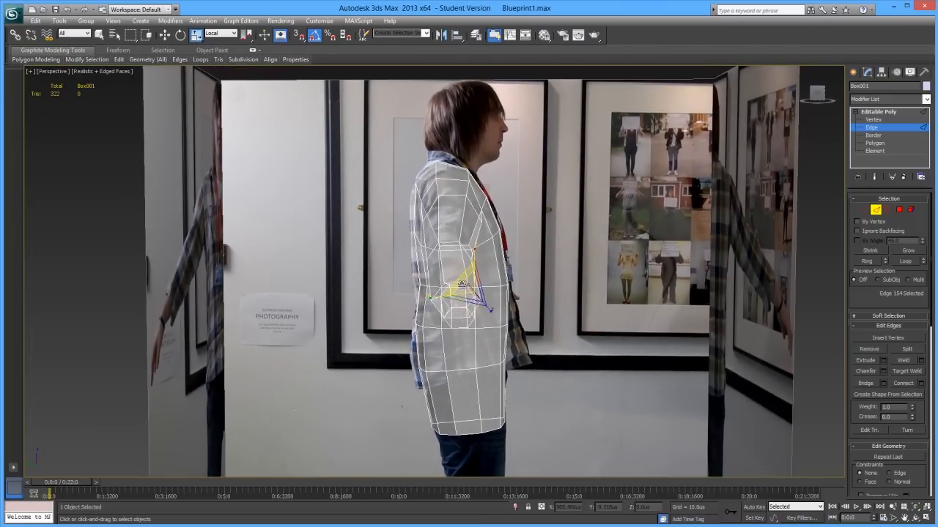
key("w")
double_click(451, 285)
left_click_drag(422, 300, 425, 301)
middle_click_drag(444, 280, 470, 302, "alt")
left_click_drag(446, 289, 449, 288)
middle_click_drag(471, 311, 486, 287, "alt")
left_click(521, 339)
- Move the inner edge on the torso's underside sideways toward the body's centre line
scroll(521, 339, "down", 3)
scroll(488, 317, "down", 3)
scroll(460, 293, "up", 4)
left_click(474, 274)
left_click_drag(495, 279, 512, 283)
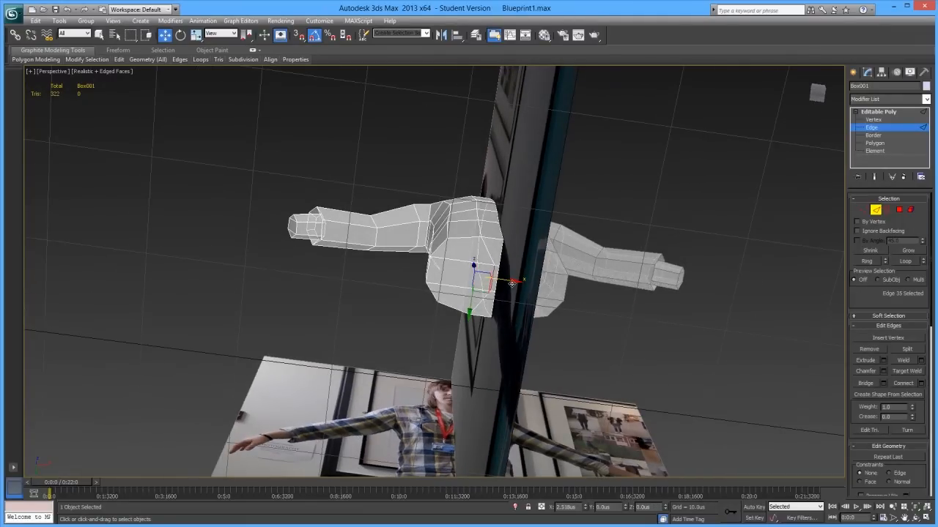
- Select the three polygons on the torso's underside from which the leg starts
middle_click_drag(498, 294, 542, 342, "alt")
left_click(899, 210)
middle_click_drag(460, 317, 483, 301, "alt")
left_click(473, 224)
left_click(469, 245, "ctrl")
left_click(463, 265, "ctrl")
- In the front view, move the two inner hip vertices toward the centre line and two outer ones slightly outward
key("f")
scroll(480, 293, "up", 6)
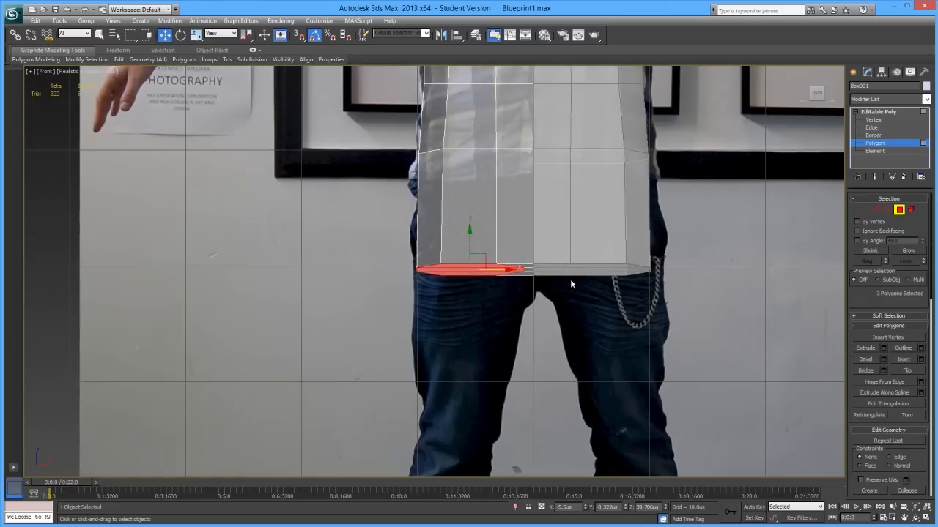
left_click(863, 209)
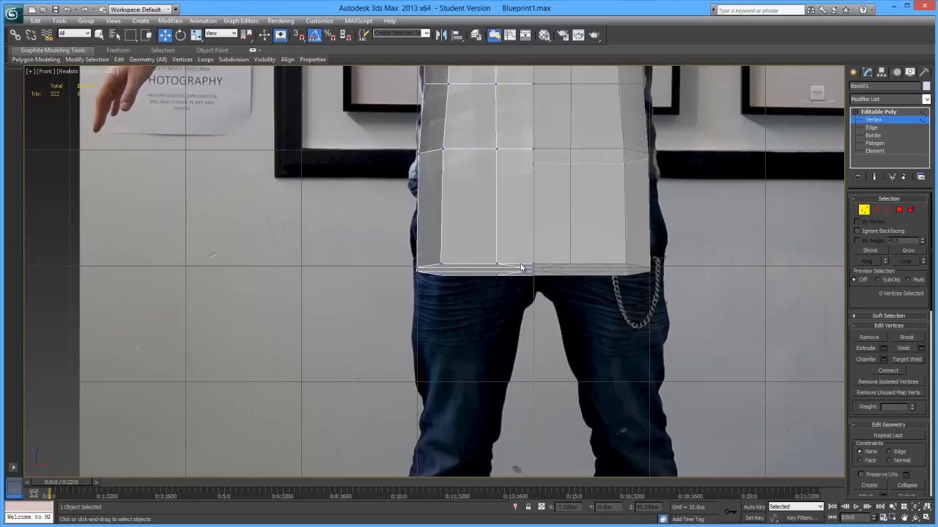
left_click_drag(535, 272, 549, 270)
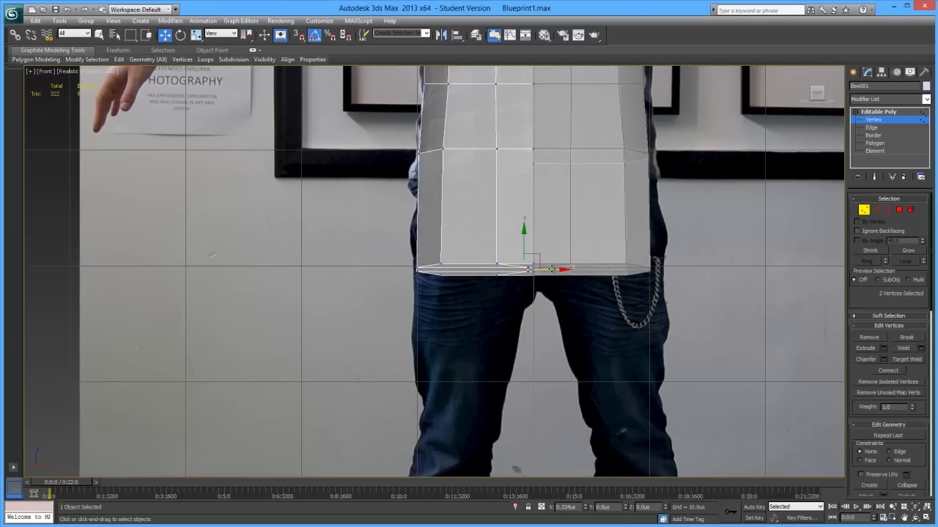
left_click_drag(484, 249, 467, 269)
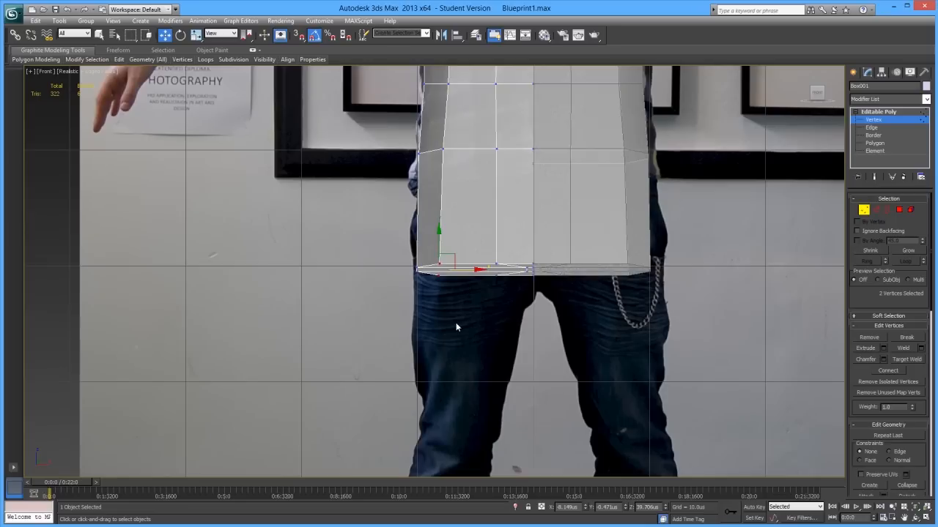
- Extrude the three underside polygons down about 11.77 units as the thigh and scale the end down to about 82%
left_click(900, 210)
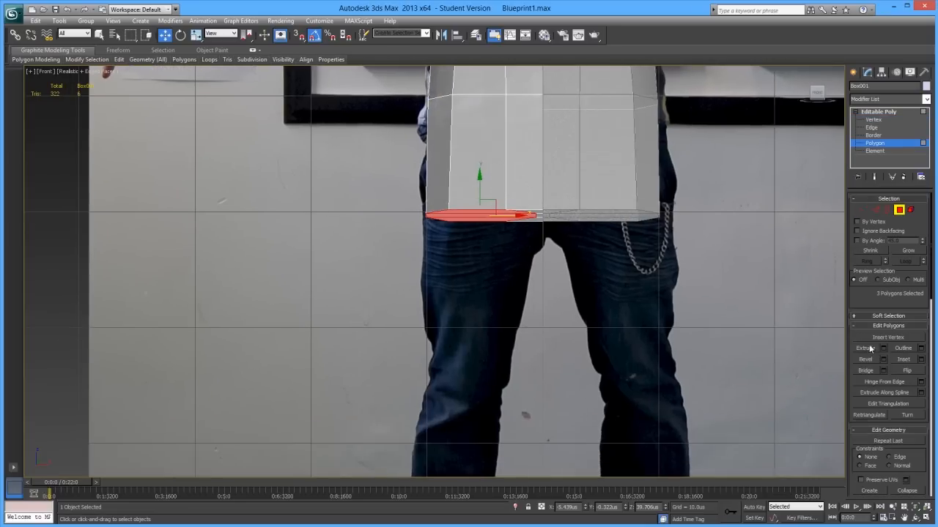
left_click(883, 348)
middle_click_drag(490, 345, 500, 308)
left_click_drag(452, 292, 424, 297)
left_click(439, 305)
key("r")
left_click_drag(479, 321, 478, 330)
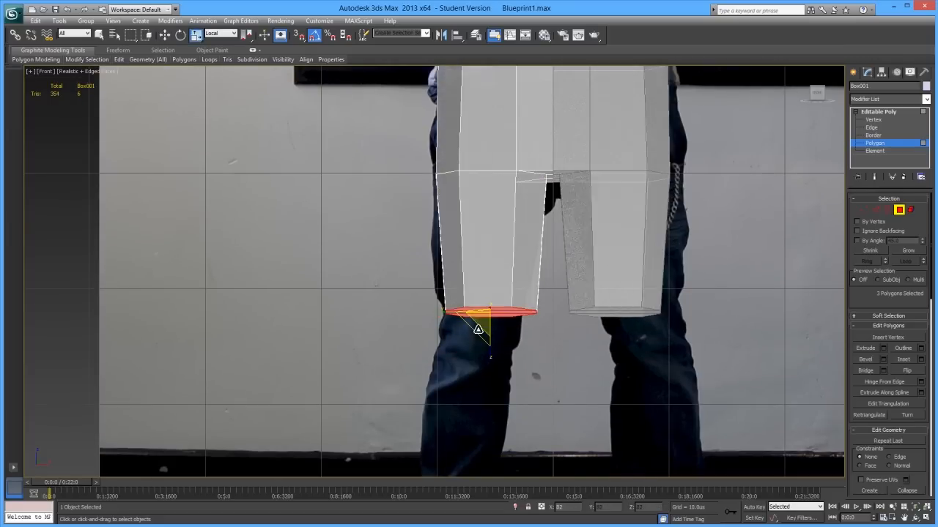
- Move and rotate the thigh's end polygons to match the leg at the knee in the front photo
key("w")
left_click_drag(500, 299, 508, 318)
key("e")
key("w")
scroll(525, 350, "down", 2)
middle_click_drag(524, 343, 539, 328)
left_click_drag(517, 301, 516, 301)
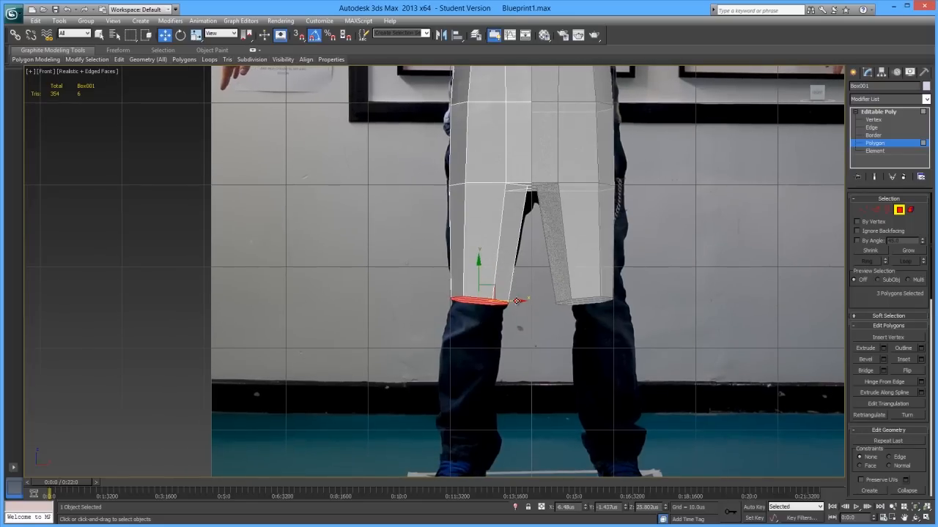
- Extrude the leg's end polygons again from the knee down toward the ankle
left_click(883, 348)
middle_click_drag(485, 379, 484, 322)
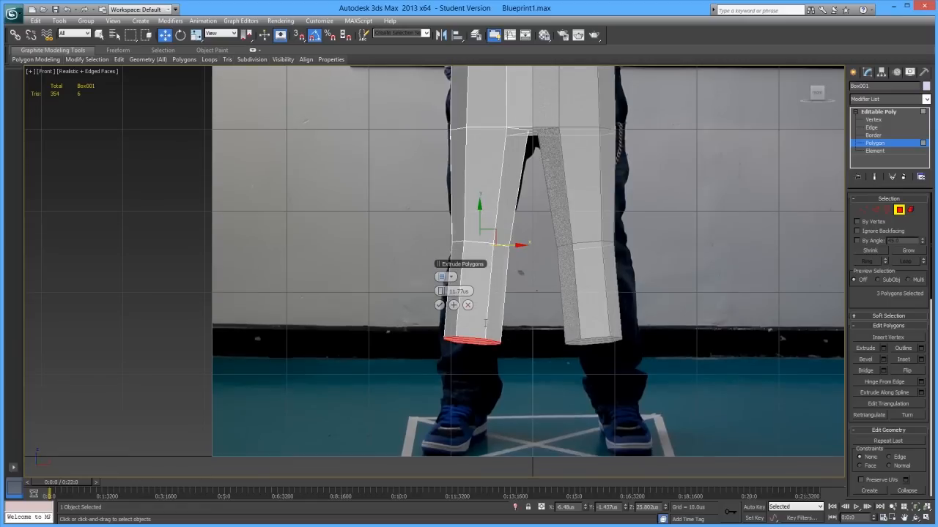
- Extrude the leg's end polygons by 11.77 and fit the new end to the ankle in the front reference photo
left_click(440, 306)
left_click_drag(481, 321, 479, 401)
key("e")
key("r")
key("w")
key("e")
- Select the edge loop around the knee and rotate it slightly in the front view
key("2")
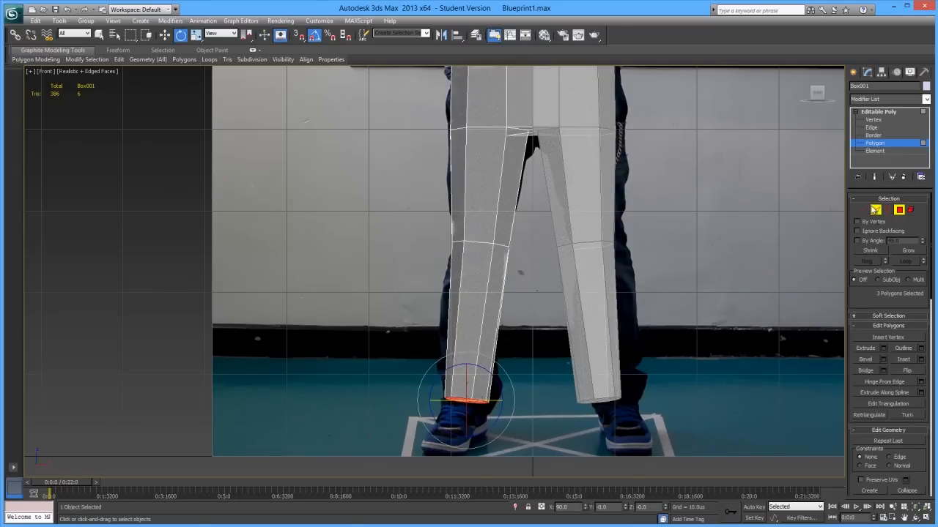
left_click(483, 242)
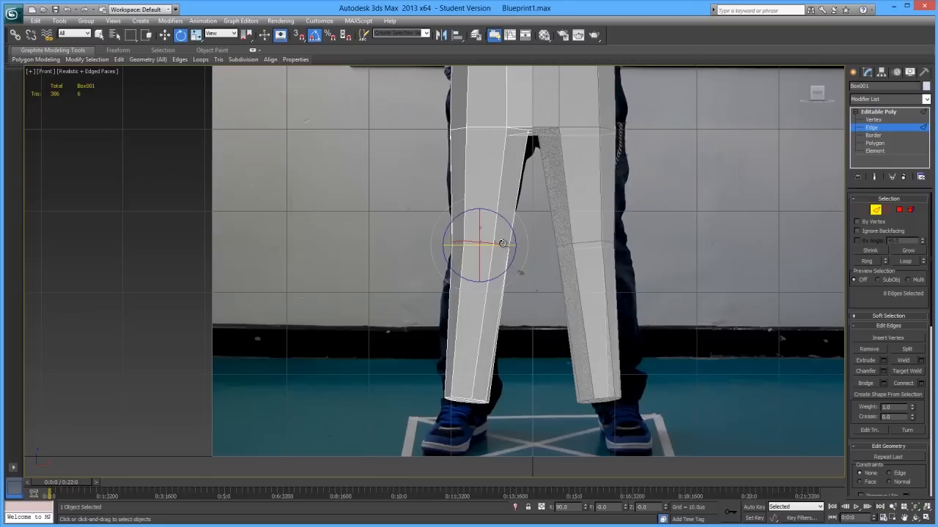
double_click(497, 244)
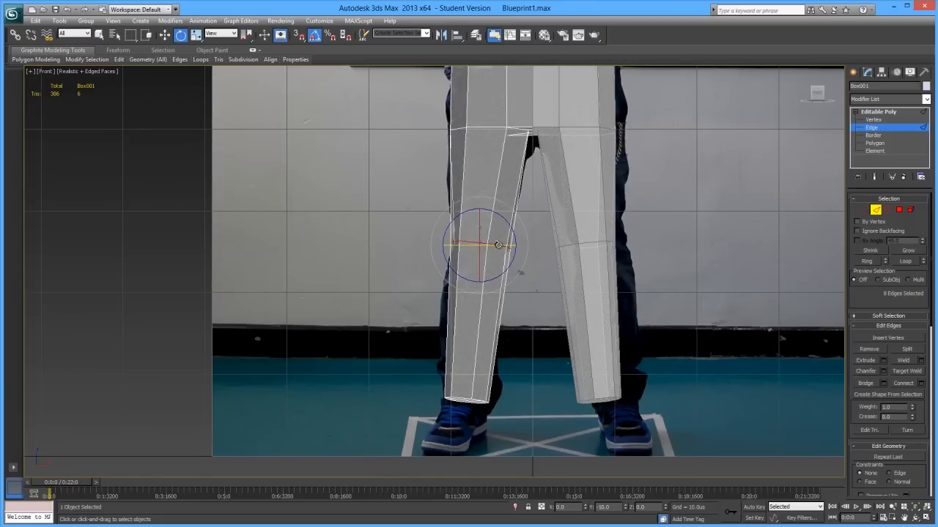
- Select the ring of vertices at the top of the leg and rotate it slightly to follow the thigh
middle_click_drag(518, 161, 515, 252)
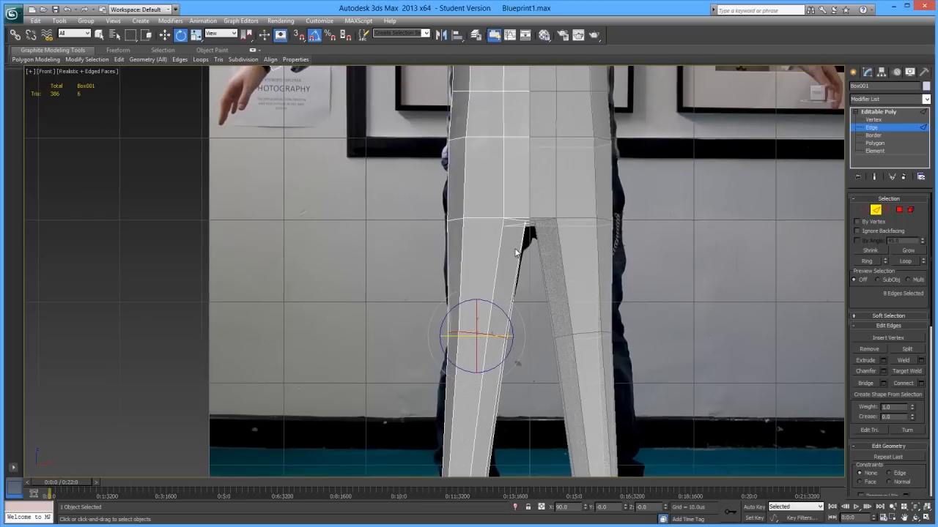
left_click(487, 218)
double_click(479, 220)
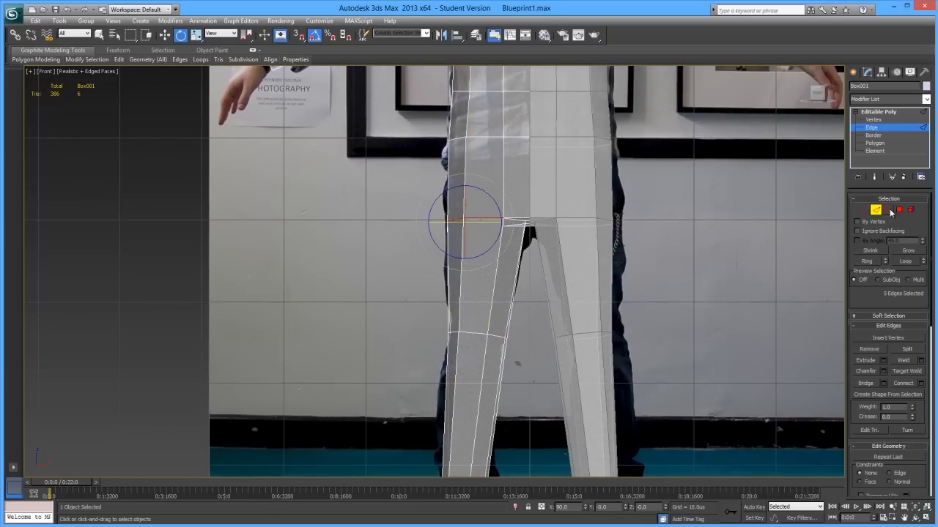
left_click(863, 210)
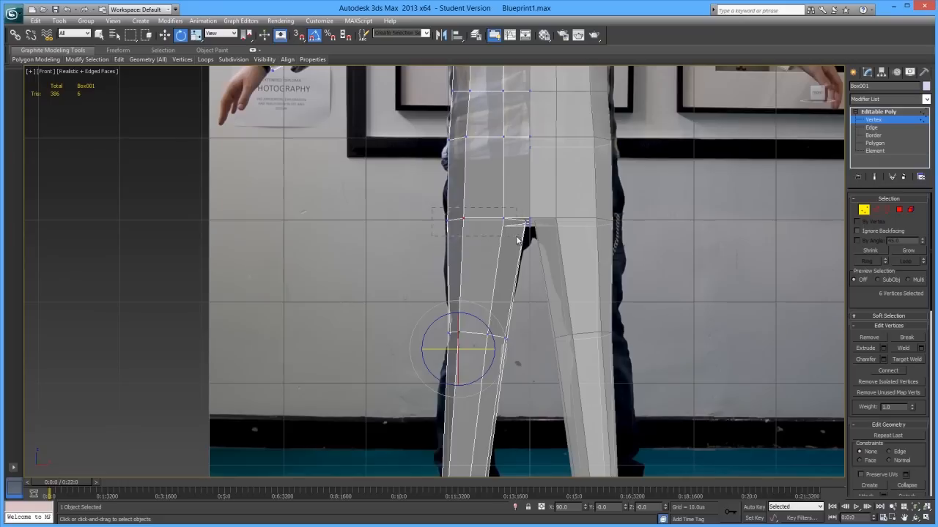
left_click_drag(529, 233, 498, 222)
middle_click_drag(506, 191, 505, 227)
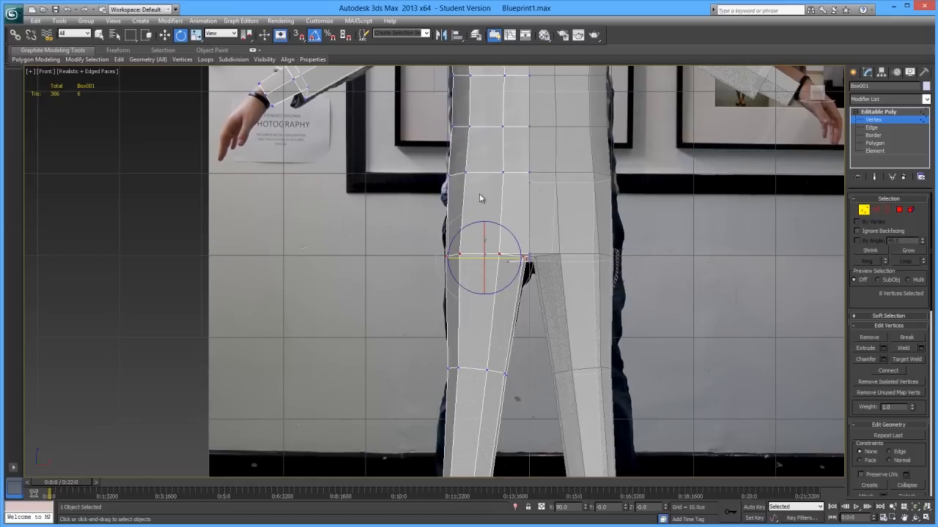
- Move the two front hip vertices above the thigh slightly outward, one after the other, and clear the selection
left_click(465, 172)
key("w")
left_click_drag(484, 172, 483, 172)
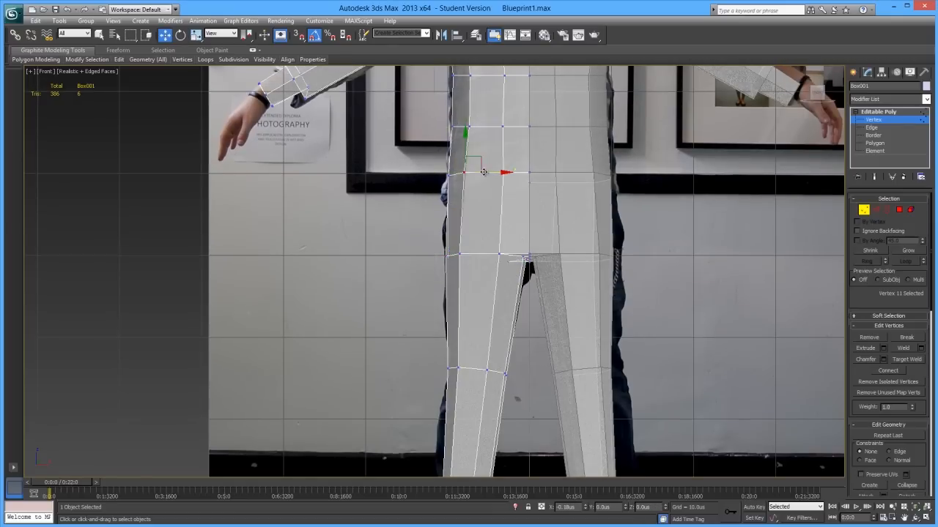
left_click(502, 173)
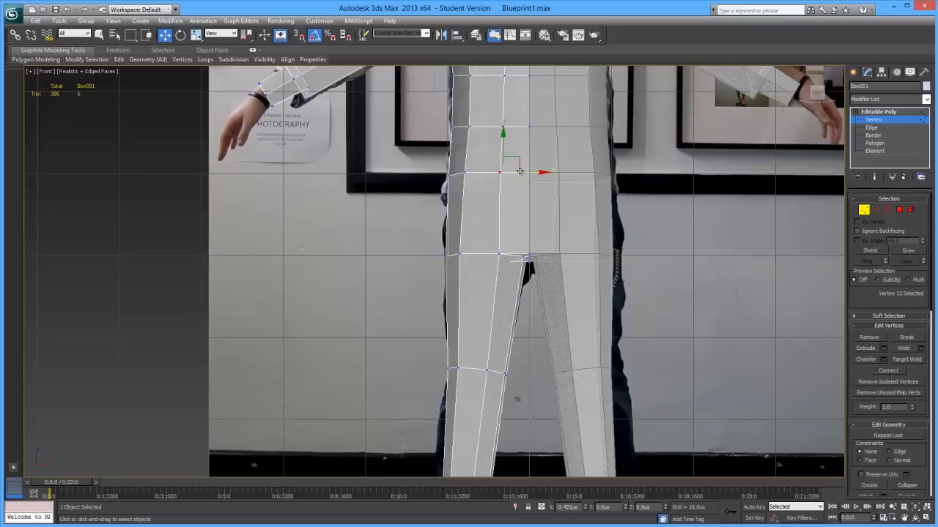
middle_click_drag(514, 218, 532, 252)
scroll(474, 274, "down", 3)
left_click(432, 279)
middle_click_drag(423, 278, 430, 259)
scroll(434, 264, "up", 2)
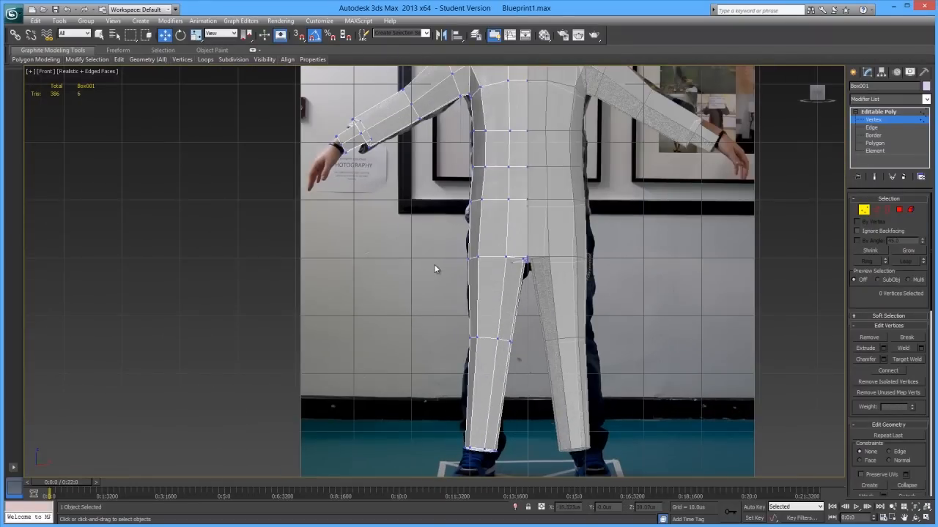
- In the left view, select the eight knee vertices and rotate the ring by 15 degrees
key("l")
middle_click_drag(515, 302, 493, 233)
scroll(514, 163, "down", 3)
middle_click_drag(492, 339, 486, 247)
left_click_drag(464, 342, 438, 338)
left_click_drag(376, 215, 464, 224)
key("e")
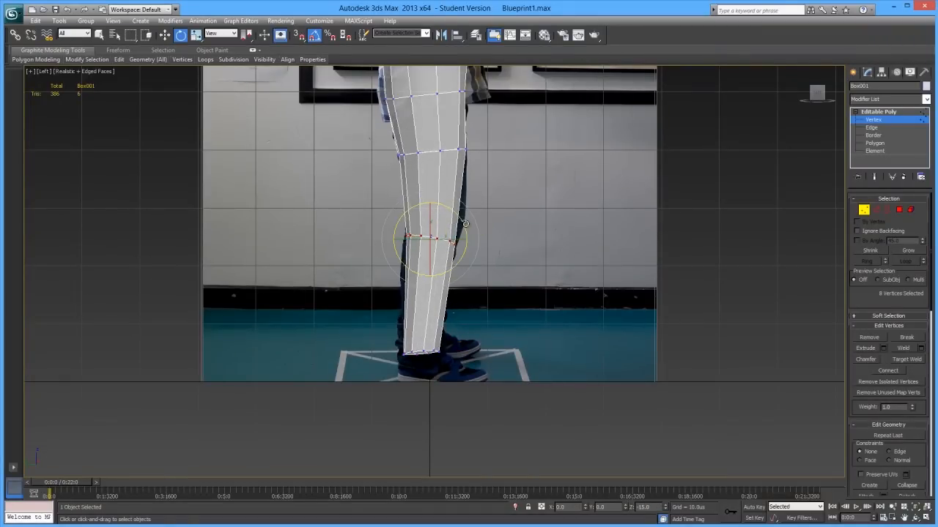
- Move the ring of knee vertices up to match the knee in the side reference photo and clear the selection
key("w")
middle_click_drag(458, 258, 468, 262)
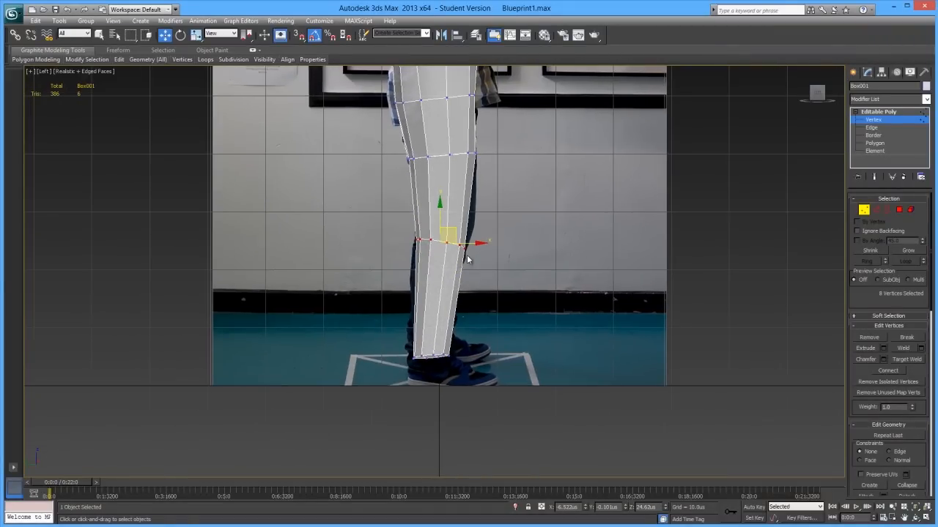
left_click_drag(453, 231, 461, 213)
left_click(515, 306)
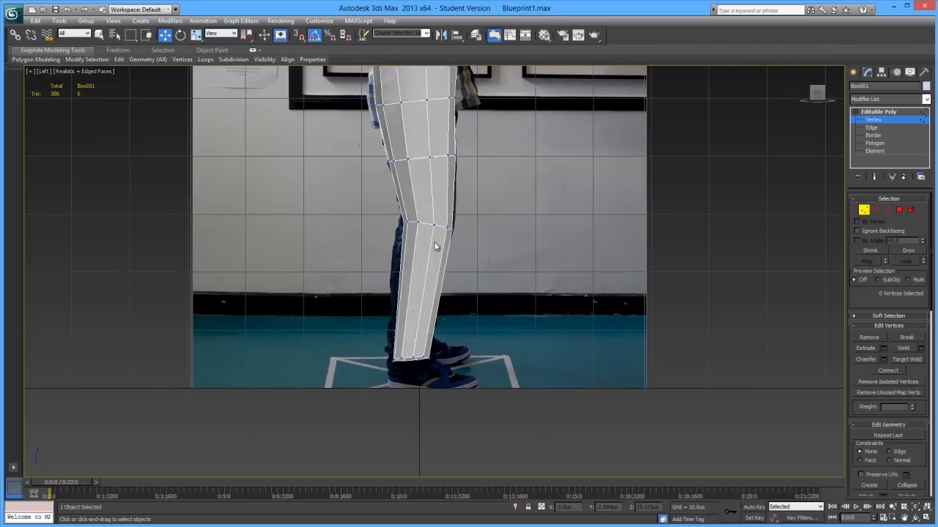
- Examine the arm and body in the perspective view with see-through display against the reference photos
scroll(454, 293, "down", 3)
middle_click_drag(454, 290, 474, 345)
scroll(480, 278, "down", 3)
middle_click_drag(470, 275, 416, 263)
key("p")
scroll(447, 296, "up", 3)
scroll(407, 274, "up", 4)
middle_click_drag(476, 279, 512, 255, "alt")
key("alt+x")
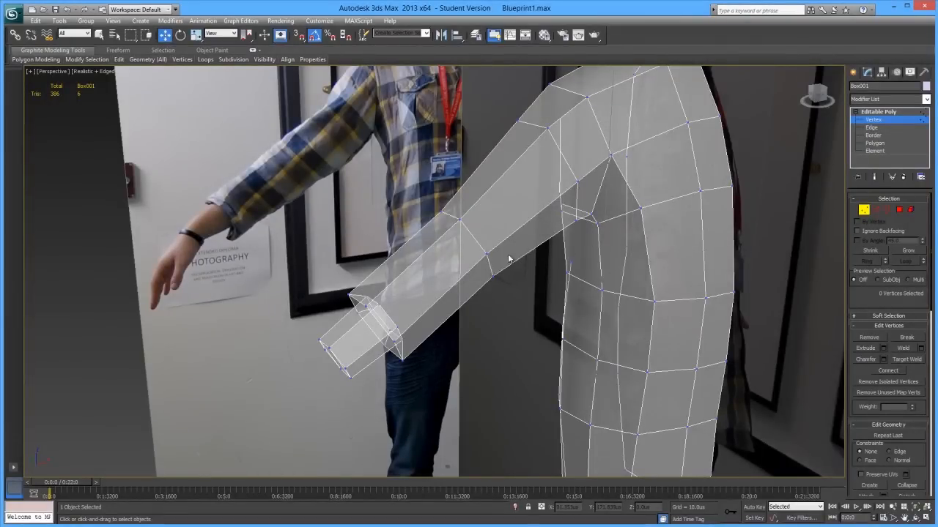
middle_click_drag(510, 254, 497, 246, "alt")
key("alt+x")
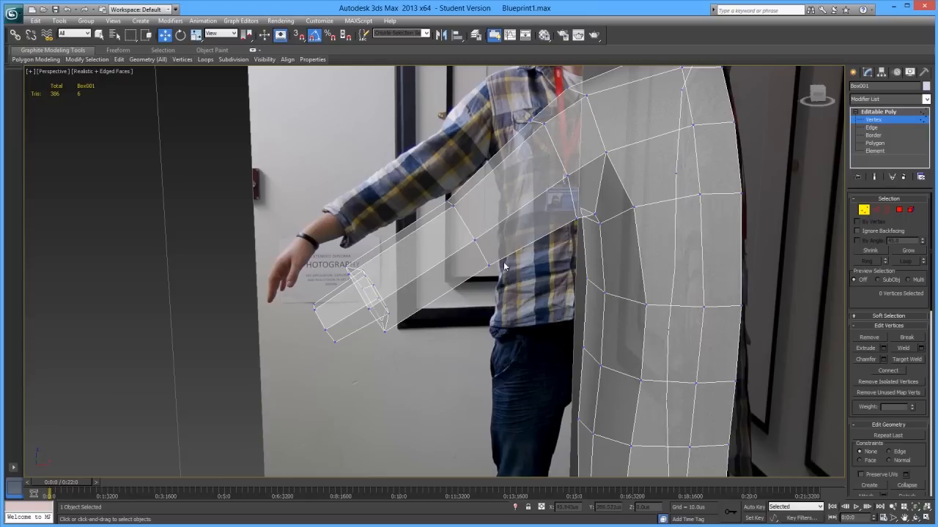
scroll(577, 296, "down", 4)
middle_click_drag(570, 318, 553, 284)
middle_click_drag(492, 168, 503, 207, "alt")
middle_click_drag(549, 262, 469, 358, "alt")
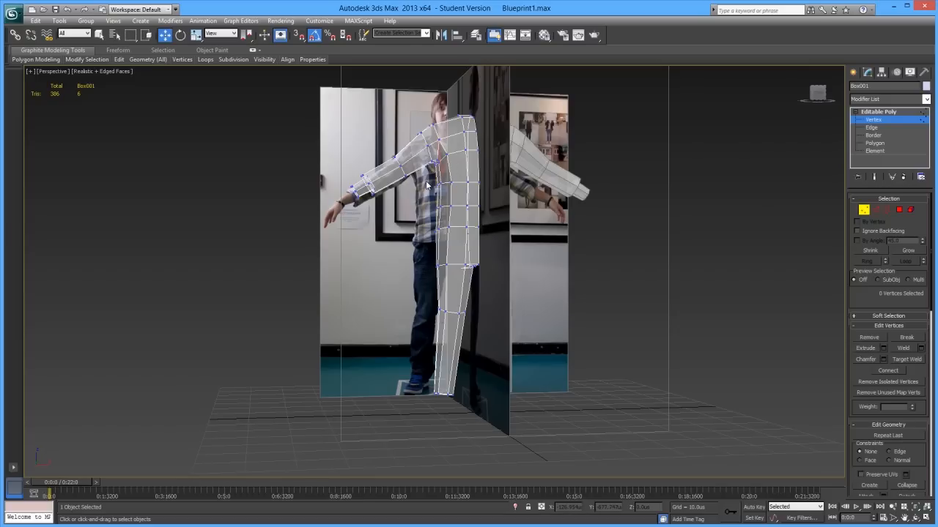
middle_click_drag(427, 185, 414, 228)
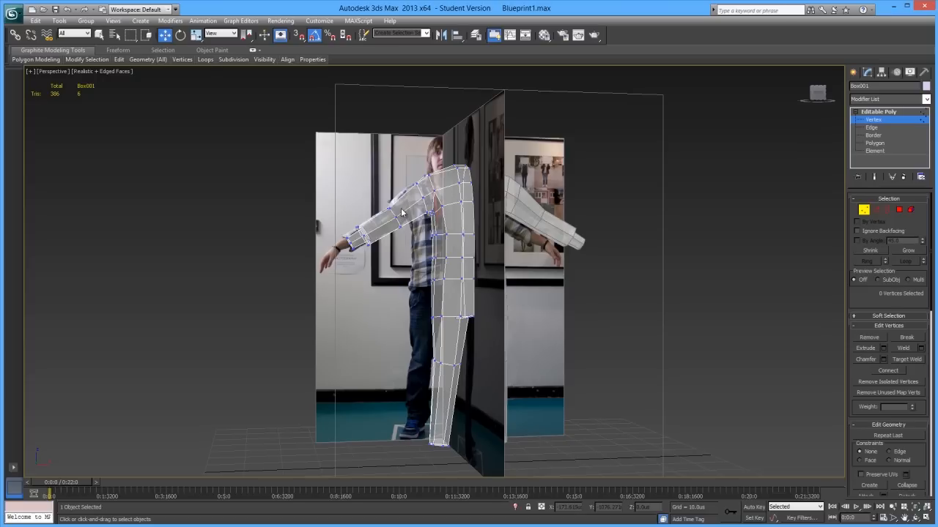
- Select the edge loop around the elbow and chamfer it by 1.0 with one segment
scroll(395, 232, "up", 3)
middle_click_drag(394, 236, 455, 271, "alt")
left_click(875, 210)
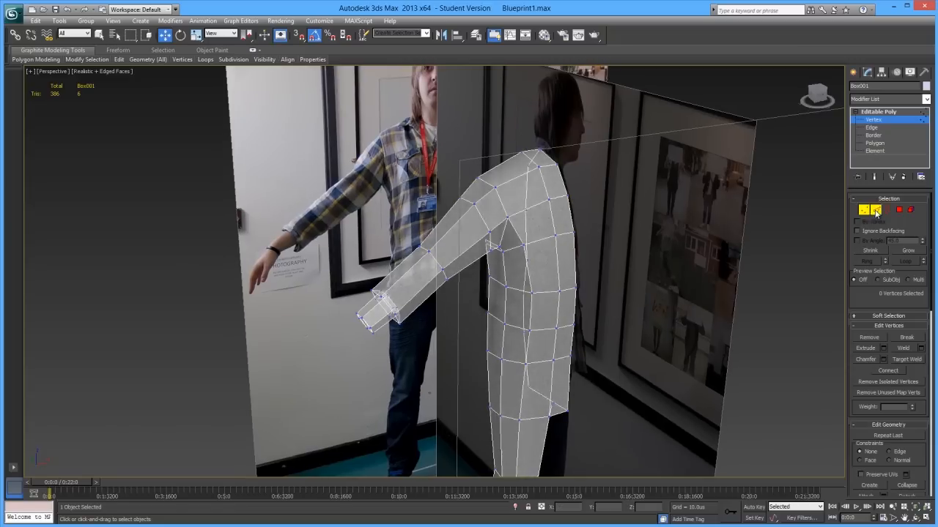
left_click(441, 269)
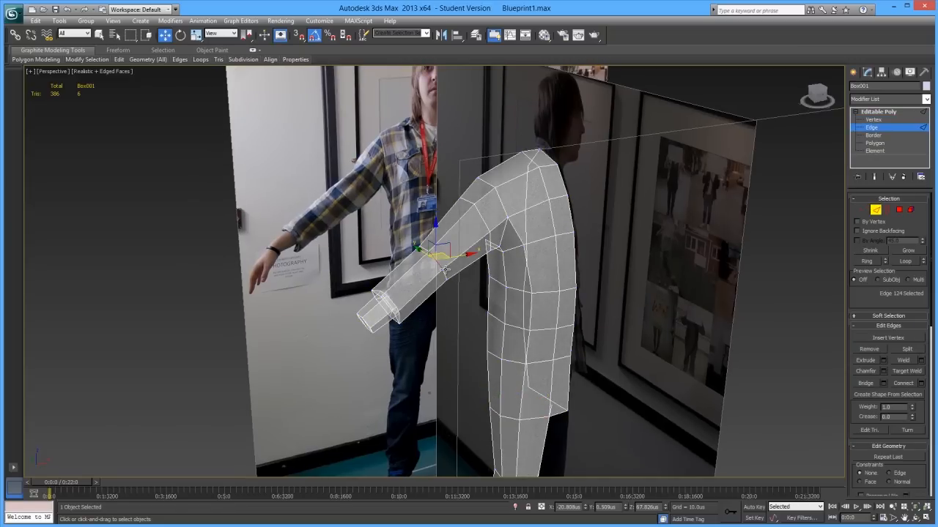
double_click(424, 250)
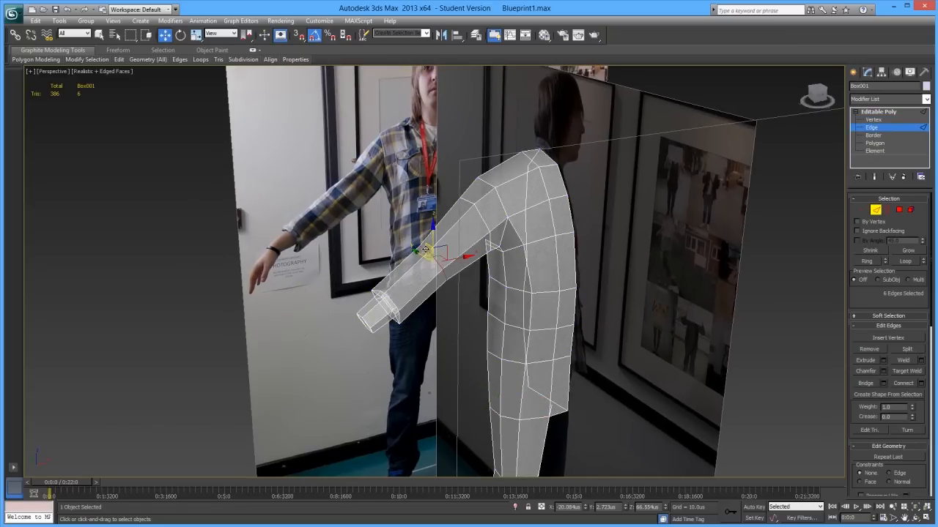
left_click(884, 371)
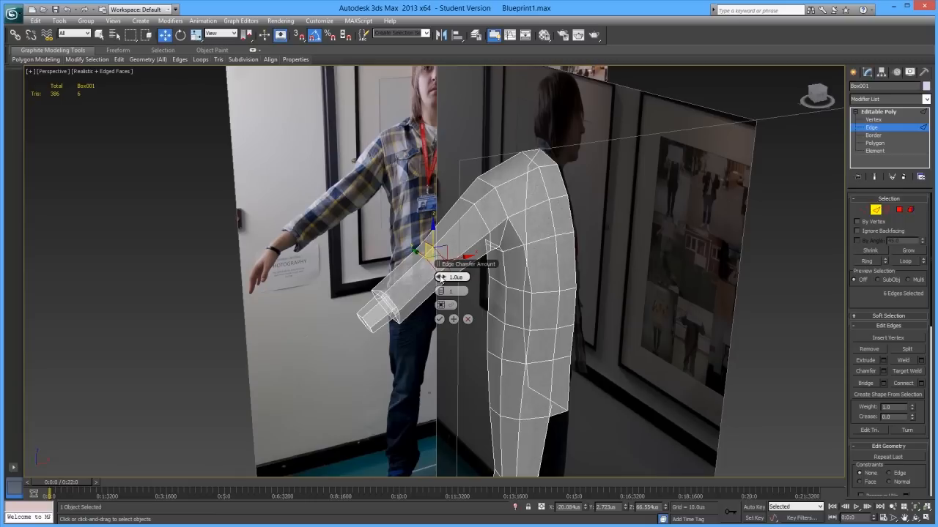
left_click(439, 319)
- Connect the short edges between the two chamfered elbow loops to add a middle loop, and shift it slightly along Y
mouse_move(440, 319)
middle_mouse_down("alt")
mouse_move(450, 315)
mouse_move(434, 306)
mouse_move(441, 301)
middle_mouse_up("alt")
scroll(449, 309, "up", 3)
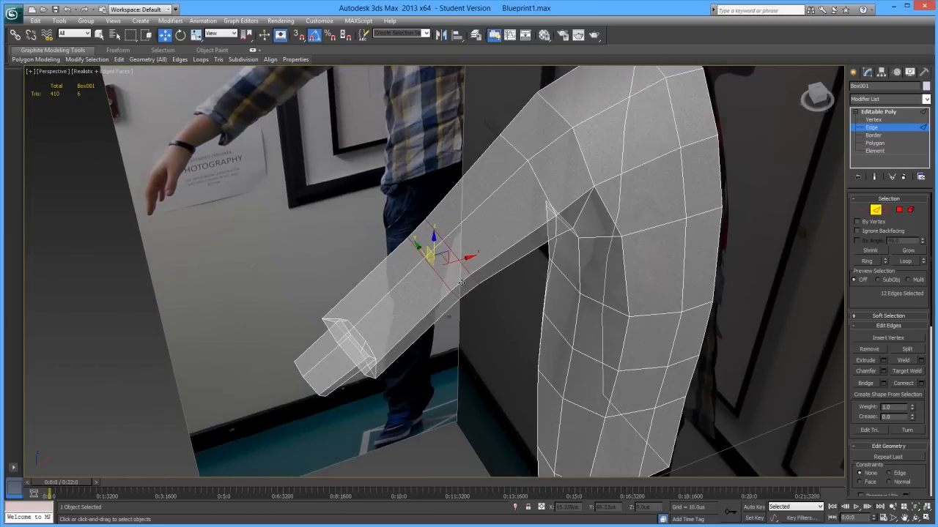
double_click(438, 254)
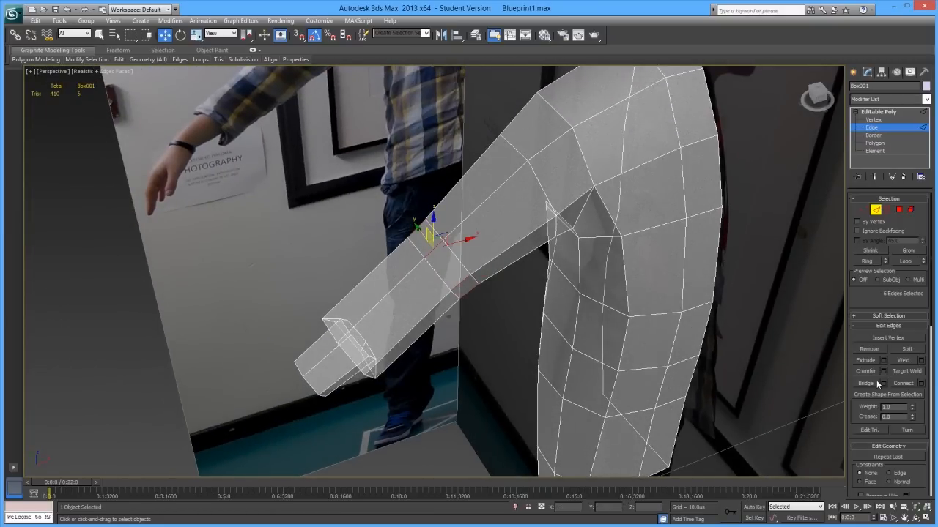
middle_click_drag(690, 343, 550, 328, "alt")
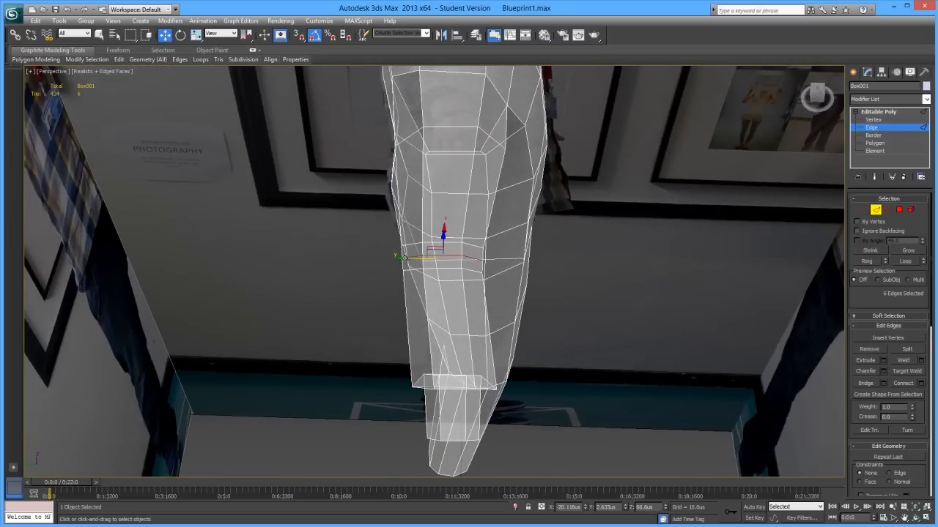
left_click_drag(403, 258, 401, 258)
- Select the forearm-side edge loop of the elbow and get it ready for rotating
middle_click_drag(401, 258, 441, 274, "alt")
left_click(450, 266)
double_click(416, 272)
key("e")
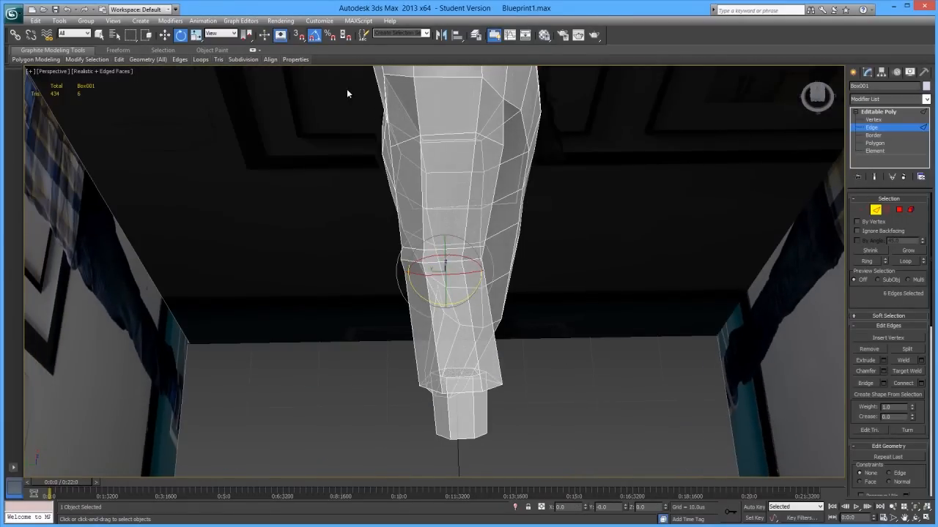
left_click(220, 34)
left_click(222, 72)
middle_click_drag(408, 246, 443, 276, "alt")
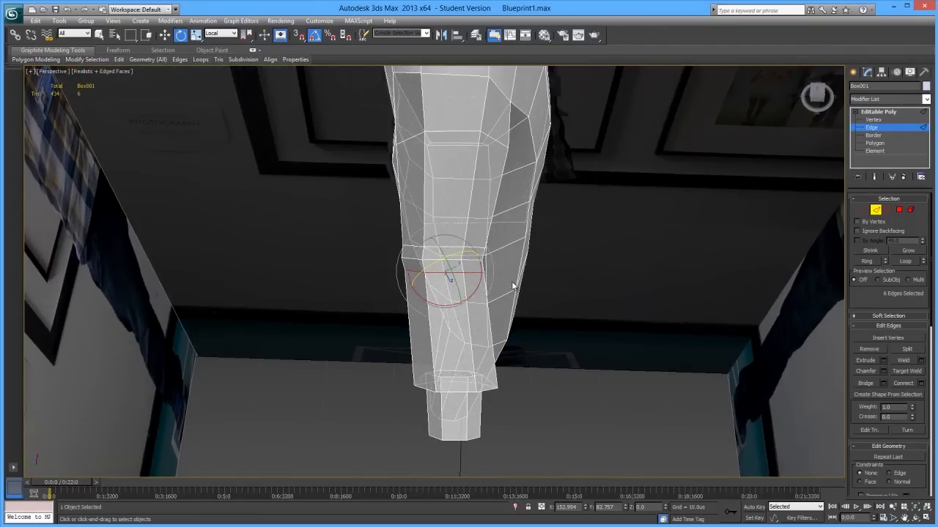
left_click(221, 34)
left_click(221, 42)
- Rotate the forearm-side elbow loop and a neighbouring elbow loop slightly to shape the bend, and clear the selection
middle_click_drag(487, 287, 489, 270, "alt")
left_click_drag(494, 264, 475, 252)
left_click(481, 251)
double_click(449, 250)
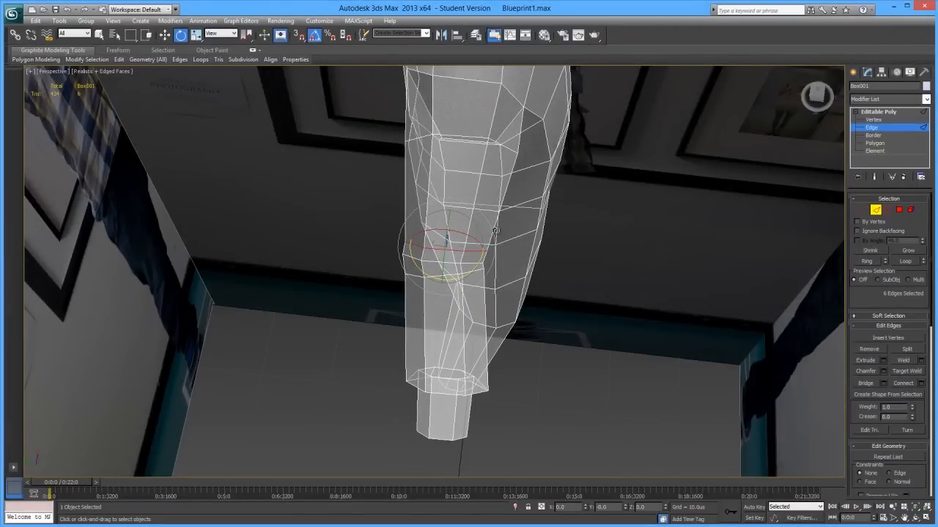
left_click_drag(494, 233, 496, 236)
middle_click_drag(528, 307, 410, 261, "alt")
left_click(548, 265)
- In the left view, select the eight lengthwise edges of the lower leg and connect them with a new edge loop
scroll(412, 263, "down", 4)
middle_click_drag(466, 299, 425, 350)
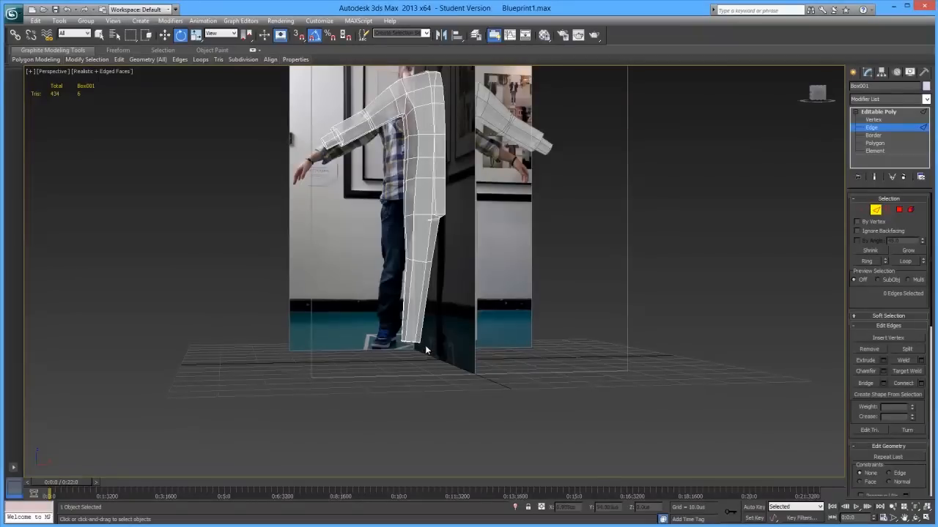
key("l")
scroll(439, 345, "up", 4)
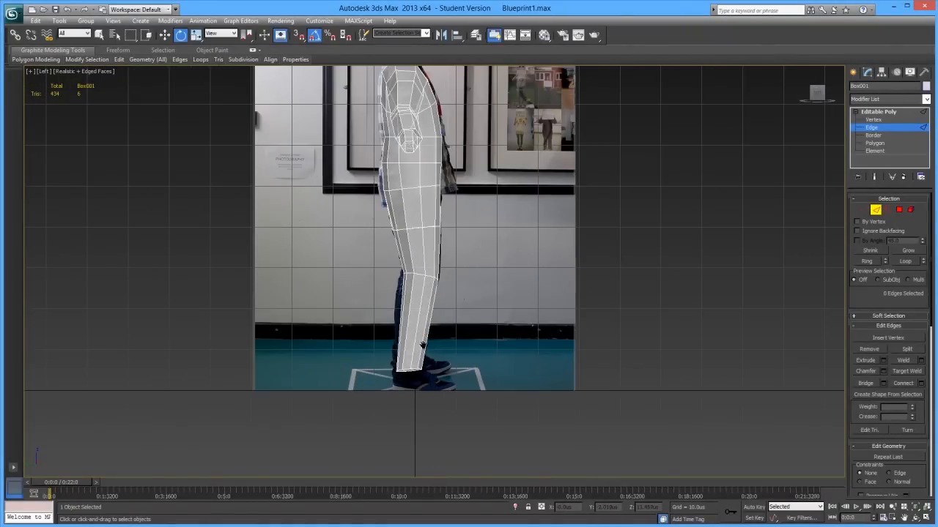
scroll(422, 344, "up", 4)
left_click_drag(364, 294, 520, 310)
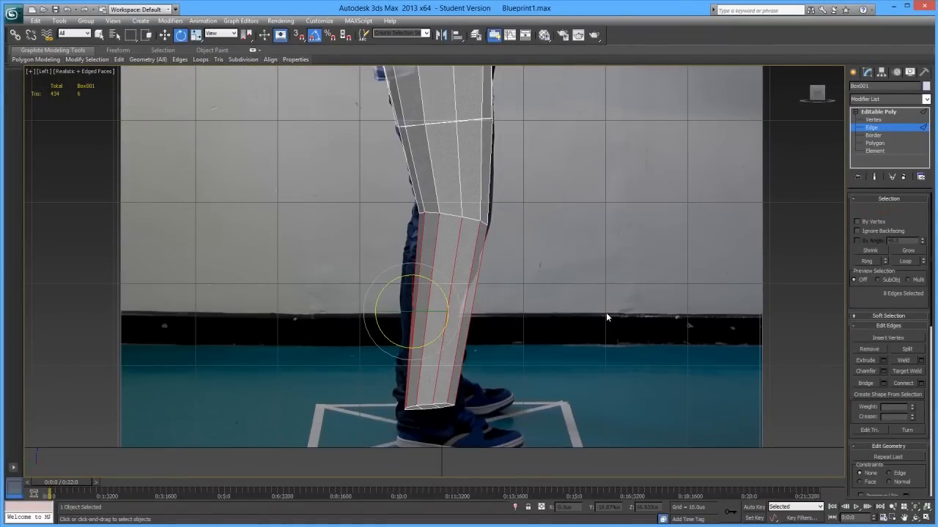
left_click(899, 386)
- Move the new lower-leg edge loop up to just below the knee and tilt it to match the knee's slope
key("w")
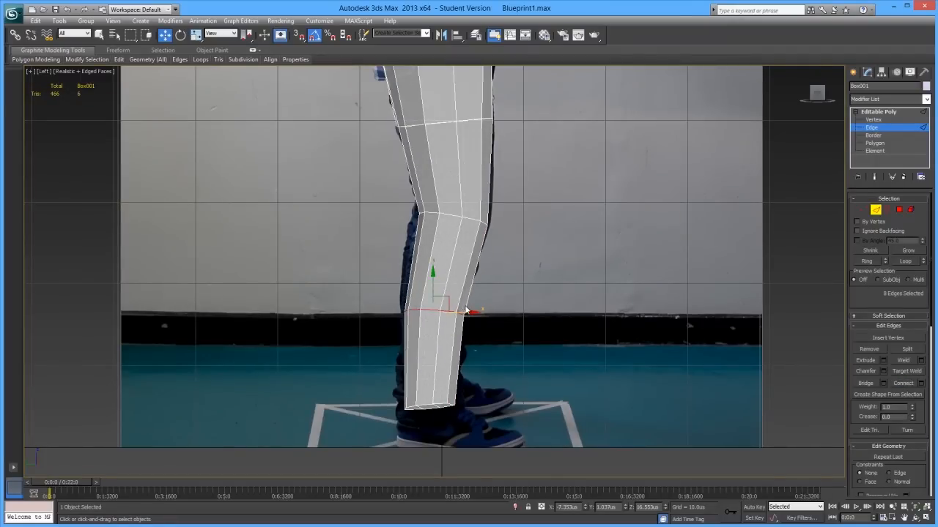
left_click_drag(443, 301, 454, 254)
key("e")
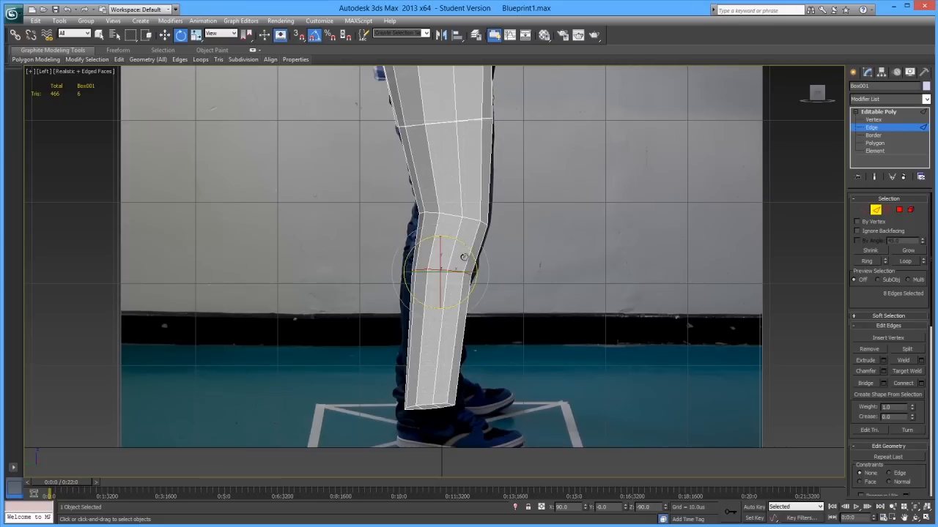
key("w")
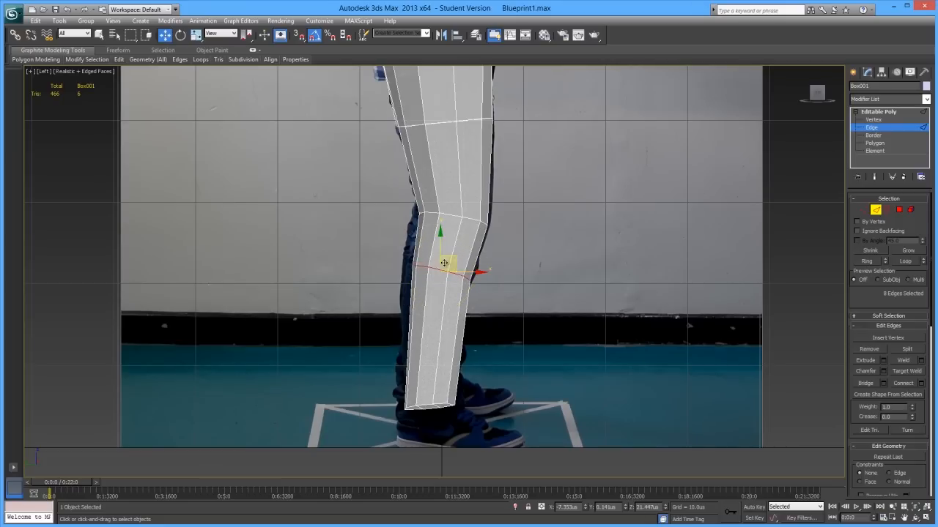
- Move the four rear vertices of the loop below the knee backward to shape the calf, and clear the selection
key("1")
left_click_drag(439, 277, 440, 277)
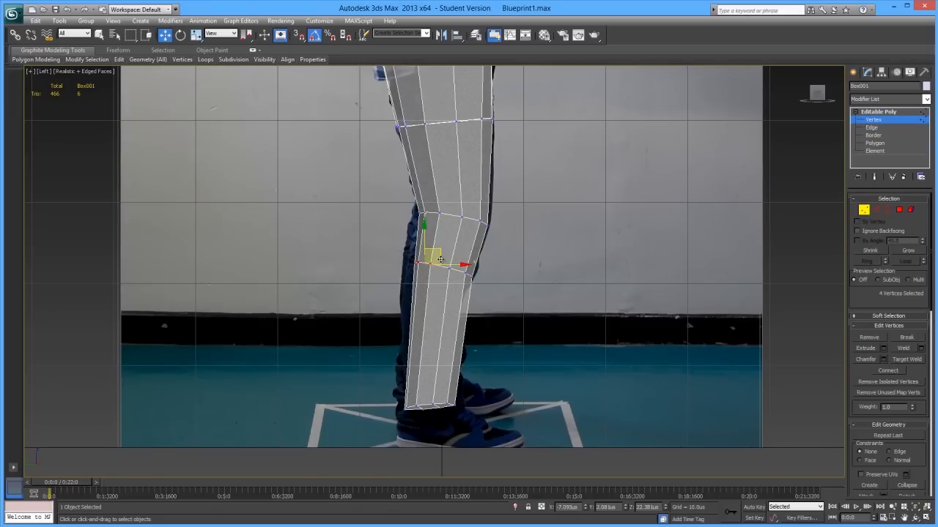
left_click(472, 314)
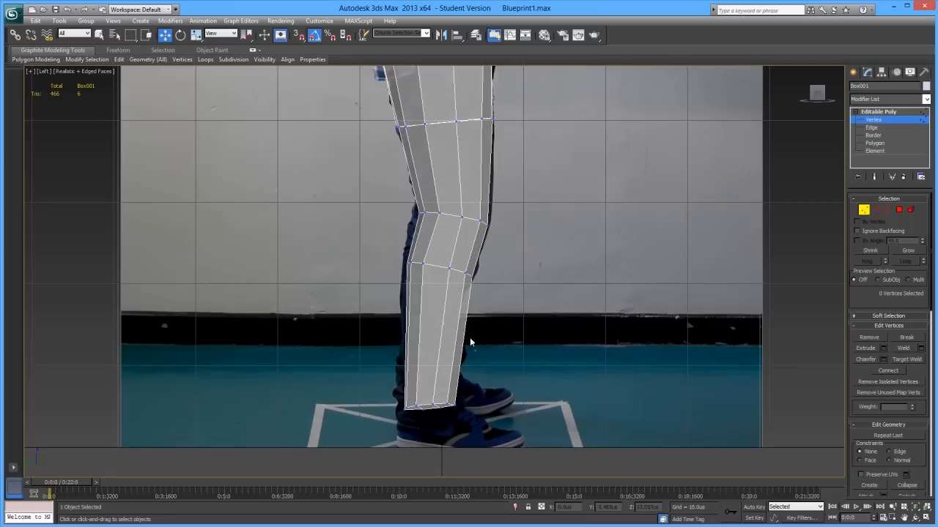
- Select the lengthwise edges of the lower leg below the calf loop and connect them with a new edge loop
middle_click_drag(471, 341, 468, 323)
left_click(875, 211)
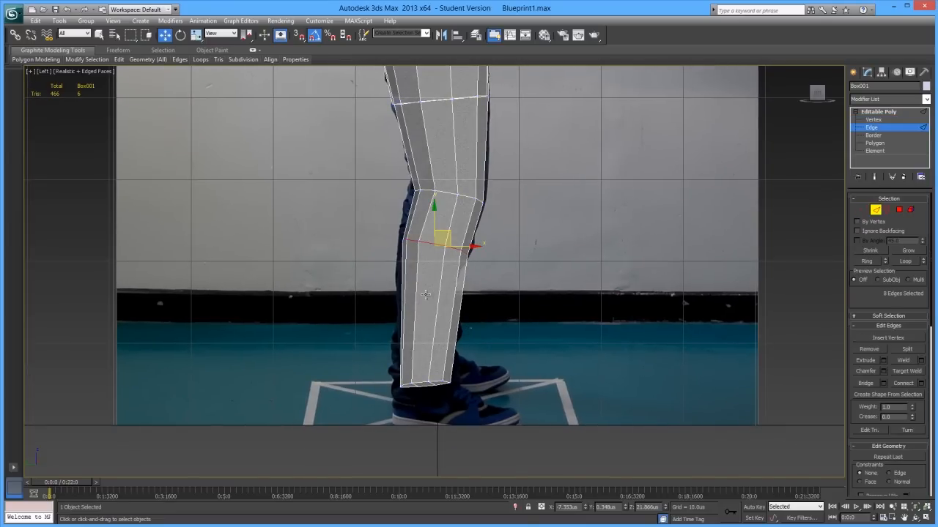
left_click_drag(497, 342, 498, 341)
left_click(899, 384)
- Move the new shin loop's two front vertices about 0.66 units backward and its four rear vertices about 0.18 units forward
left_click(864, 210)
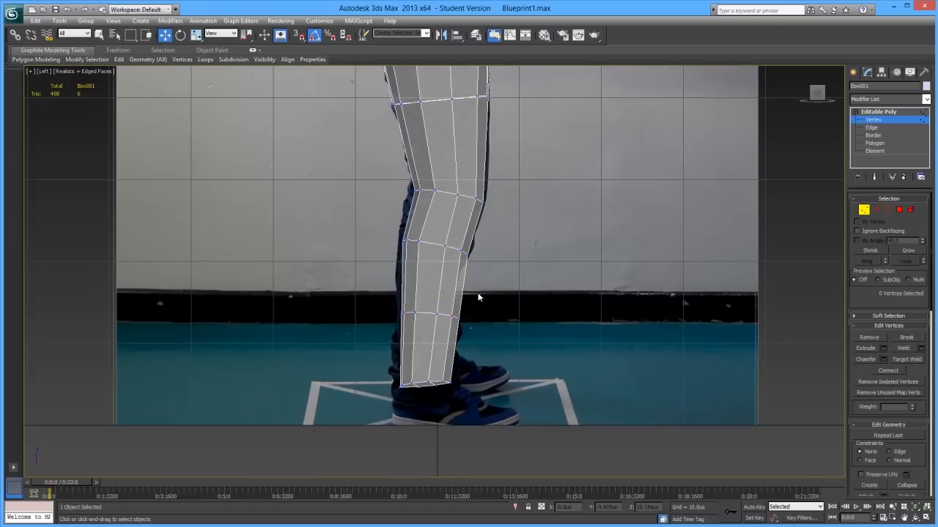
left_click_drag(439, 336, 441, 334)
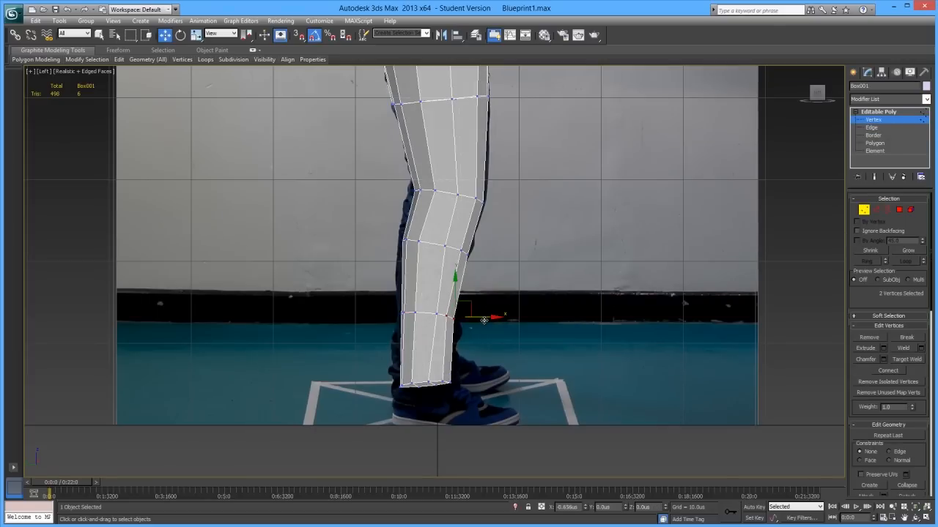
left_click_drag(371, 313, 429, 325, "ctrl")
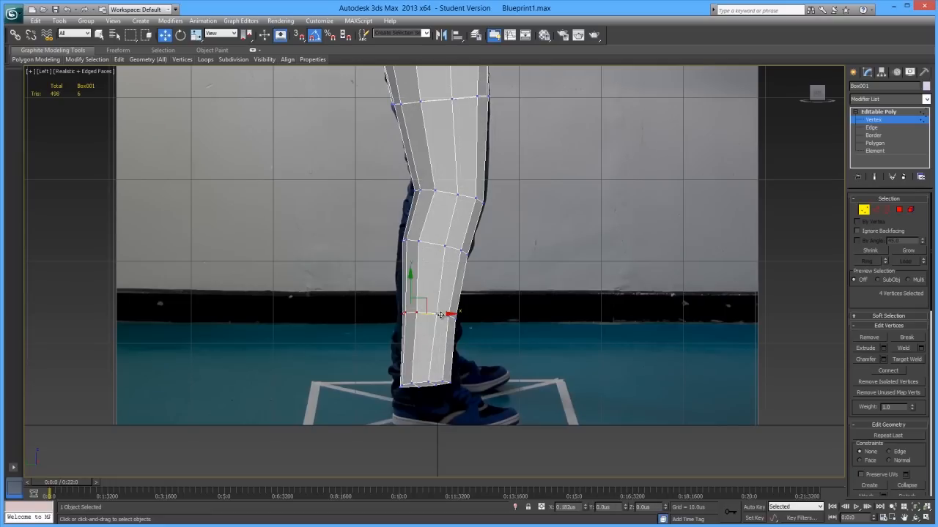
middle_click_drag(479, 356, 465, 331)
left_click(464, 302)
- Select the edge loop across the knee and chamfer it into two parallel loops
scroll(463, 299, "down", 2)
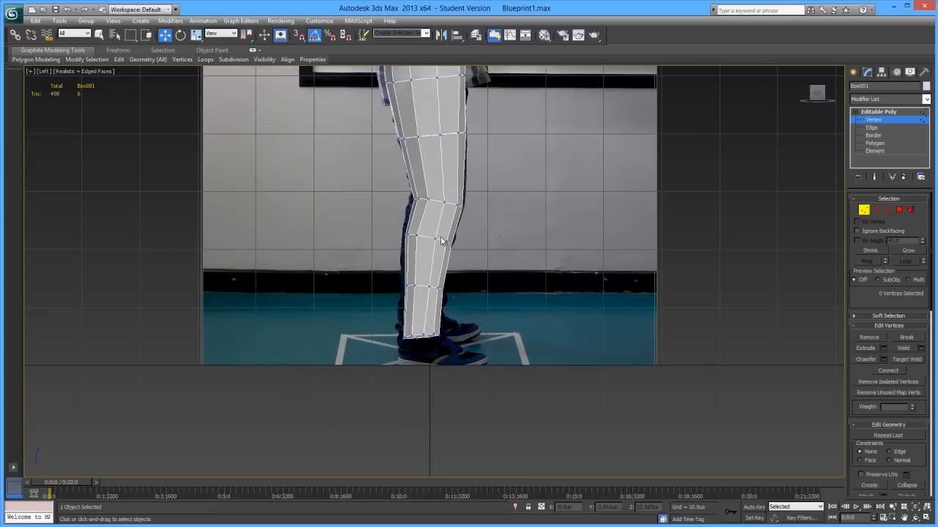
middle_click_drag(440, 235, 427, 303)
scroll(427, 299, "down", 2)
scroll(446, 247, "up", 4)
key("2")
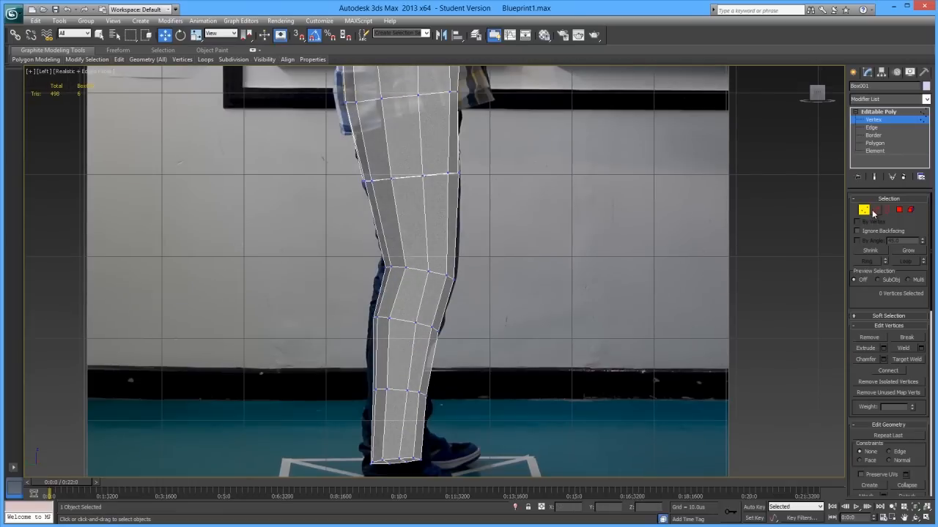
double_click(414, 269)
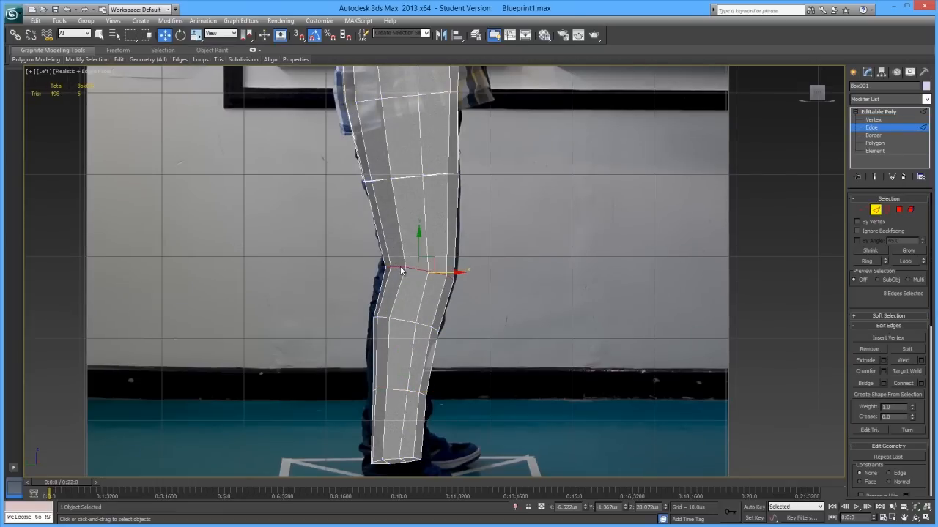
left_click(884, 371)
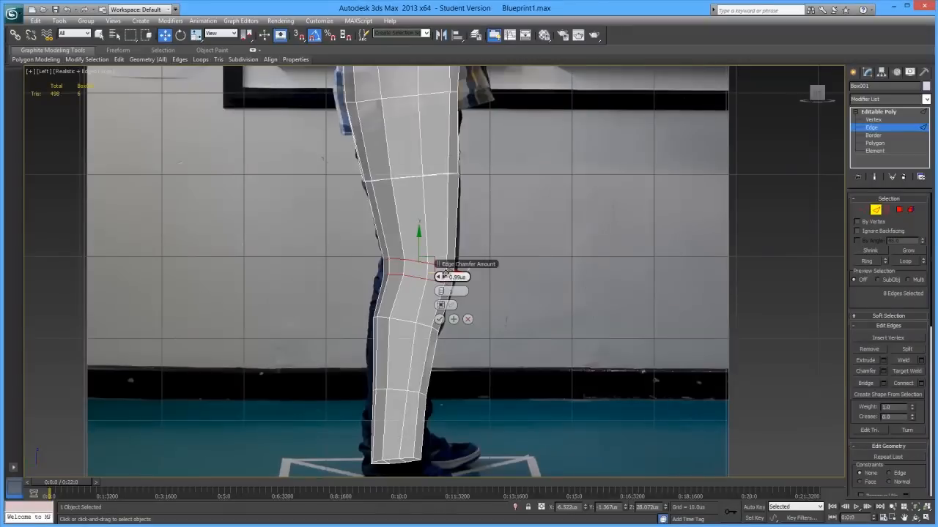
left_click_drag(442, 277, 441, 279)
left_click(439, 319)
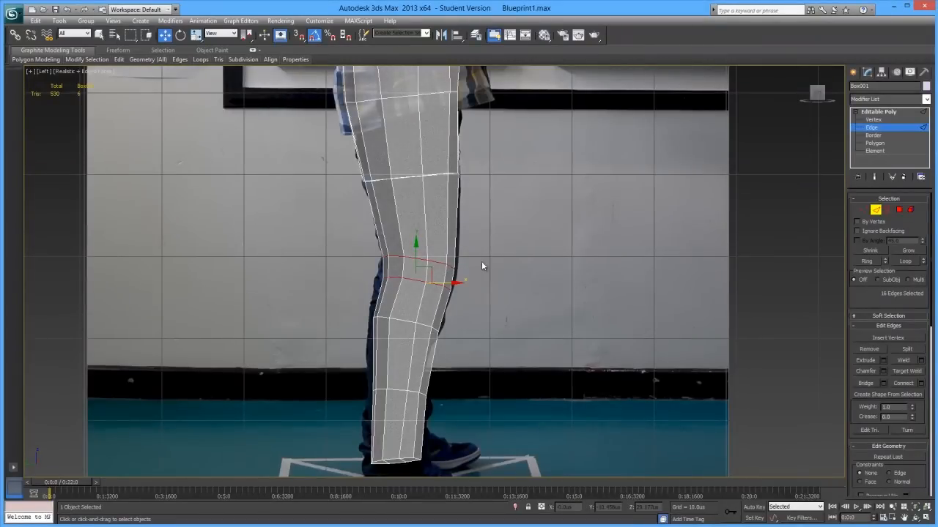
- Connect the ring of edges between the two knee loops with a middle loop and move it about 0.18 units forward
left_click(426, 272)
left_click(404, 266, "shift")
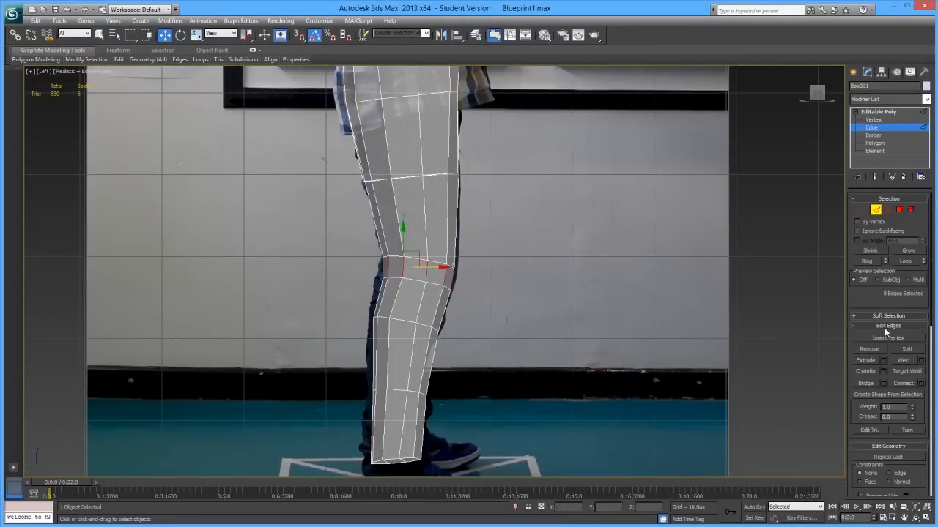
left_click(902, 386)
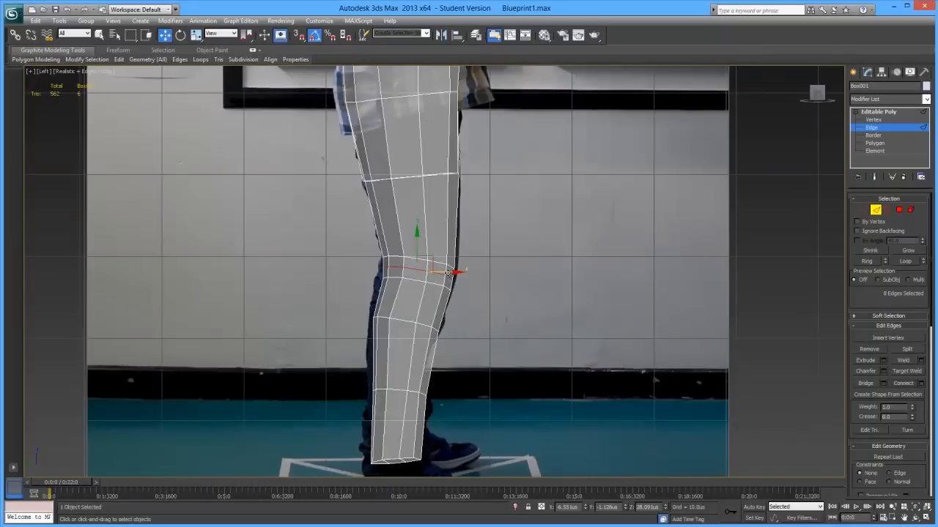
left_click_drag(451, 272, 449, 272)
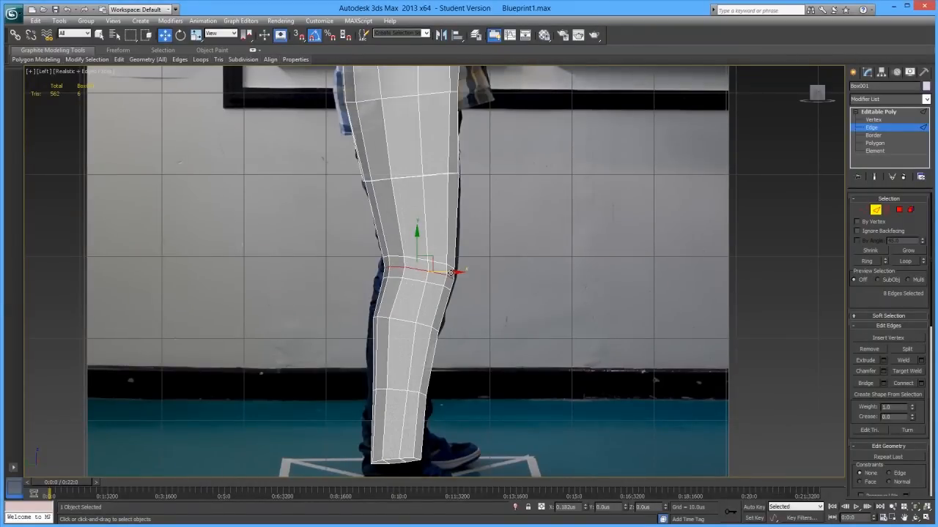
left_click(650, 299)
- Select the eight vertices of the lowest knee loop and rotate them until the loop is nearly level
left_click(864, 210)
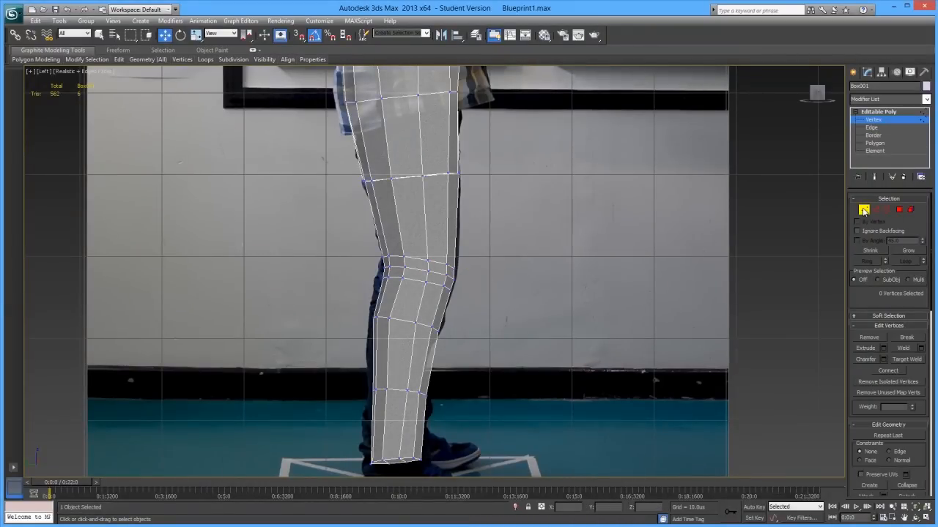
left_click_drag(383, 276, 452, 293)
key("e")
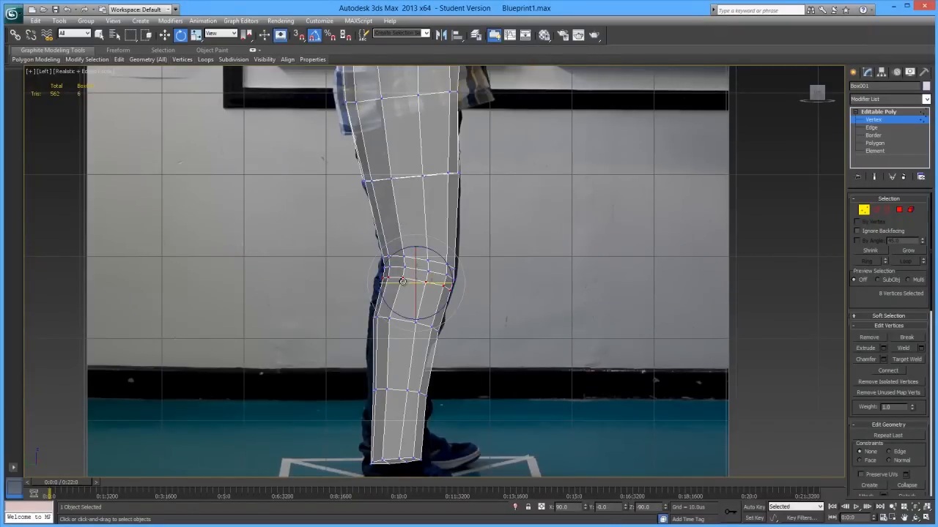
left_click_drag(441, 258, 414, 261)
- Raise the upper knee loop slightly, tilt it 5 degrees down toward the front, and clear the selection
key("w")
left_click(426, 259)
left_click(404, 255, "shift")
left_click_drag(417, 239, 417, 233)
key("e")
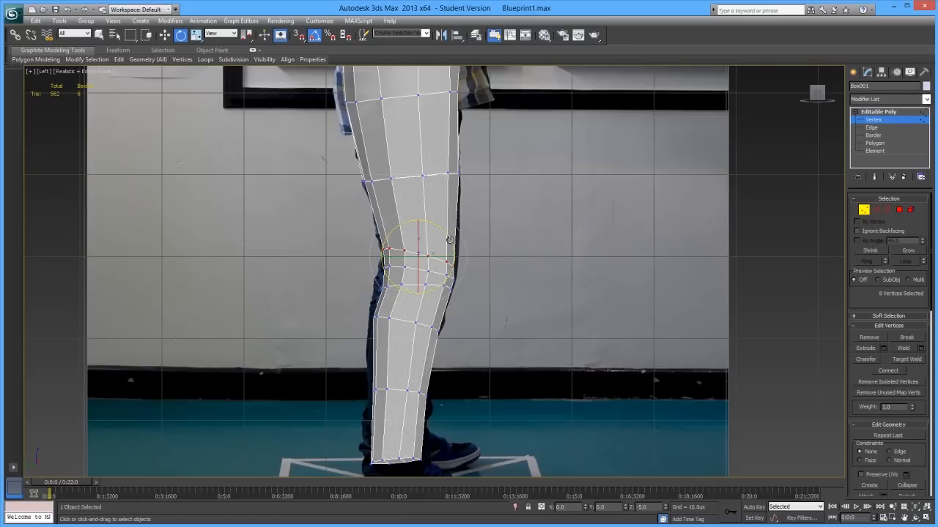
key("w")
left_click(486, 282)
- In the perspective view, select two front vertices of the middle knee loop and lower them to begin the kneecap
scroll(454, 283, "down", 3)
scroll(432, 283, "up", 1)
scroll(433, 283, "up", 1)
key("p")
middle_click_drag(468, 285, 433, 284, "alt")
left_click_drag(432, 284, 444, 294, "alt")
scroll(446, 298, "up", 2)
left_click(428, 304)
mouse_move(429, 304)
middle_mouse_down("alt")
mouse_move(425, 280)
mouse_move(386, 311)
mouse_move(435, 323)
mouse_move(441, 311)
middle_mouse_up("alt")
left_click(399, 303, "ctrl")
left_click_drag(424, 287, 423, 296)
middle_click_drag(423, 296, 492, 302, "alt")
- Adjust the middle knee loop's vertices around the kneecap, lowering a selected pair to shape its outline
middle_click_drag(430, 306, 356, 306, "alt")
left_click_drag(422, 302, 423, 263)
middle_click_drag(426, 296, 445, 304, "alt")
left_click(407, 292)
left_click(427, 294, "ctrl")
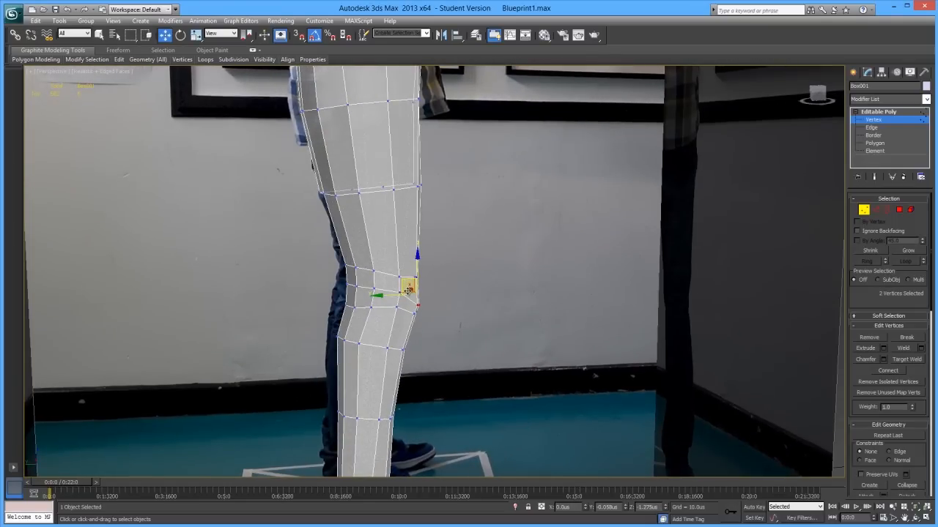
left_click_drag(408, 290, 408, 293)
left_click(399, 293)
- Reposition the kneecap's inner front vertex and shift a pair of kneecap vertices slightly backward and up
middle_click_drag(399, 295, 317, 299, "alt")
left_click(443, 314)
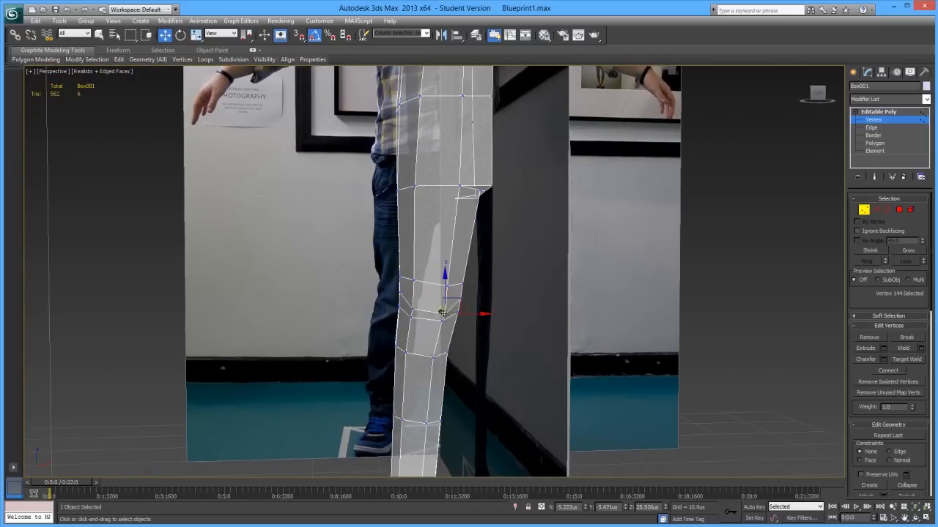
key("alt+x")
middle_click_drag(453, 315, 517, 332, "alt")
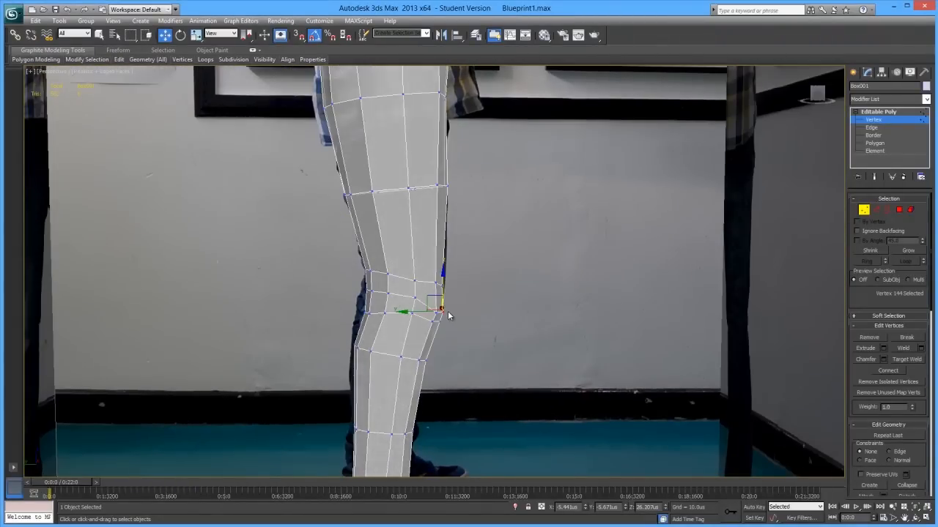
middle_click_drag(436, 311, 432, 313, "alt")
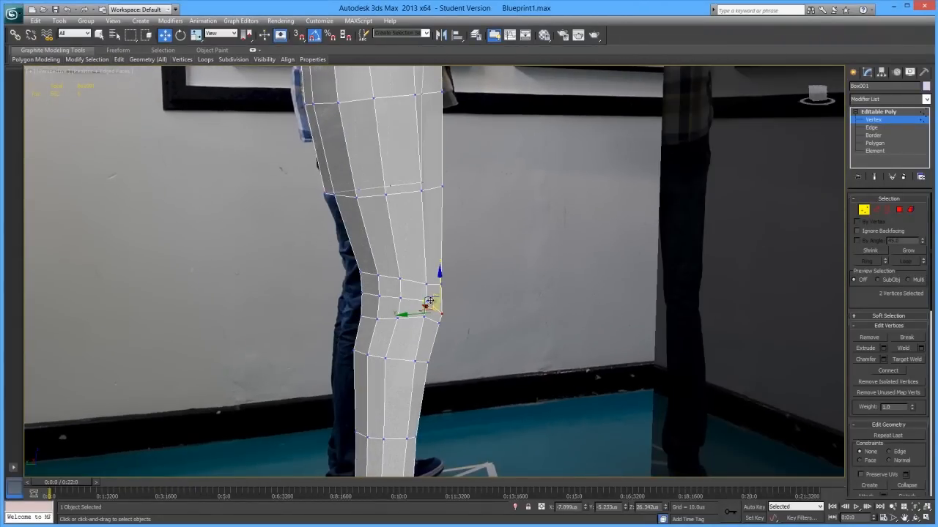
left_click_drag(431, 301, 424, 298)
- Move two front vertices of the lowest knee loop about 0.34 units backward and clear the selection
left_click(440, 322)
mouse_move(442, 324)
middle_mouse_down("alt")
mouse_move(391, 328)
mouse_move(446, 329)
middle_mouse_up("alt")
left_click(449, 325, "ctrl")
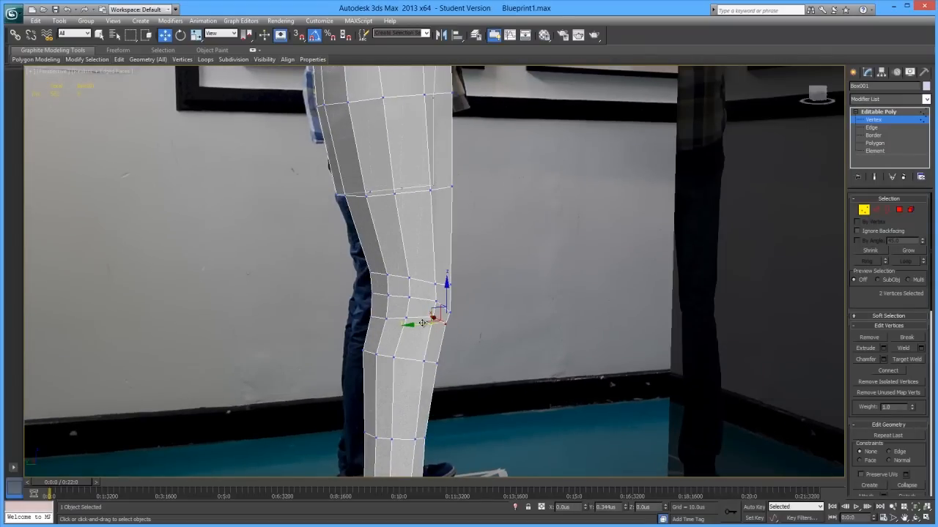
left_click(454, 351)
- In the left view, raise the middle knee loop's outer front vertex slightly and lower the matching vertex of the upper loop
middle_click_drag(480, 352, 418, 348, "alt")
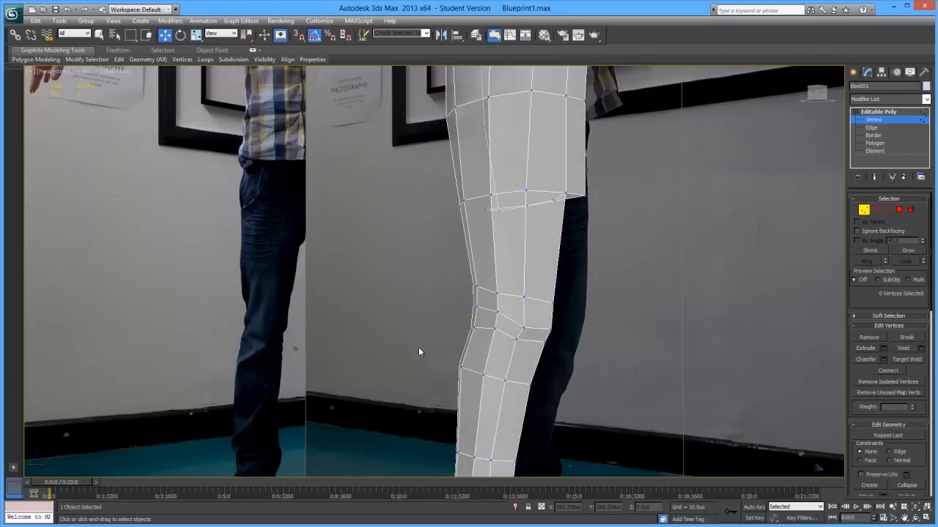
scroll(418, 349, "down", 4)
mouse_move(481, 332)
middle_mouse_down("alt")
mouse_move(385, 339)
mouse_move(491, 335)
middle_mouse_up("alt")
scroll(377, 311, "up", 5)
middle_click_drag(378, 311, 396, 307, "alt")
key("l")
scroll(410, 267, "up", 8)
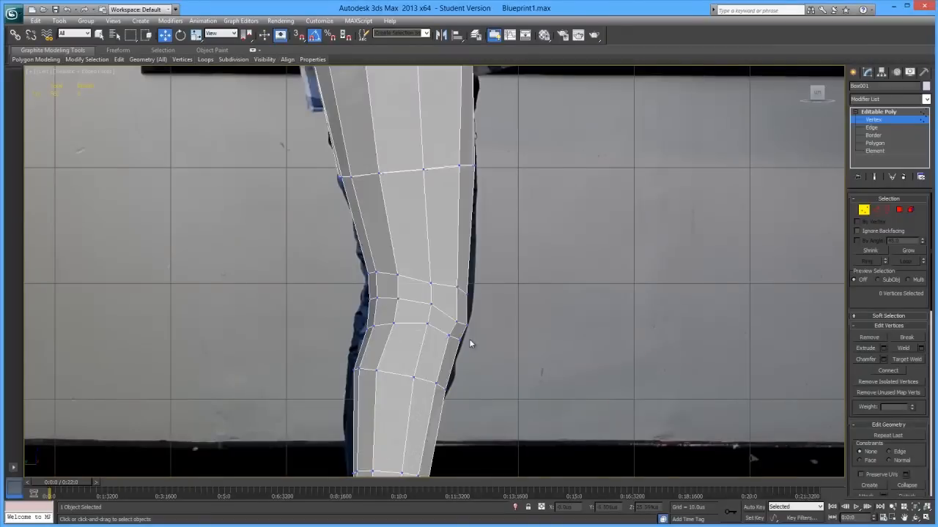
left_click(454, 317)
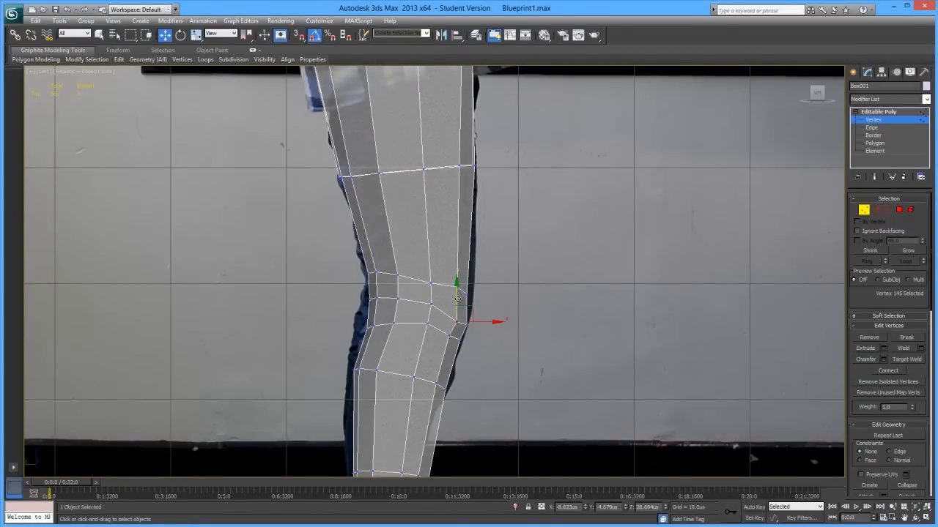
left_click_drag(456, 299, 456, 295)
left_click(456, 287)
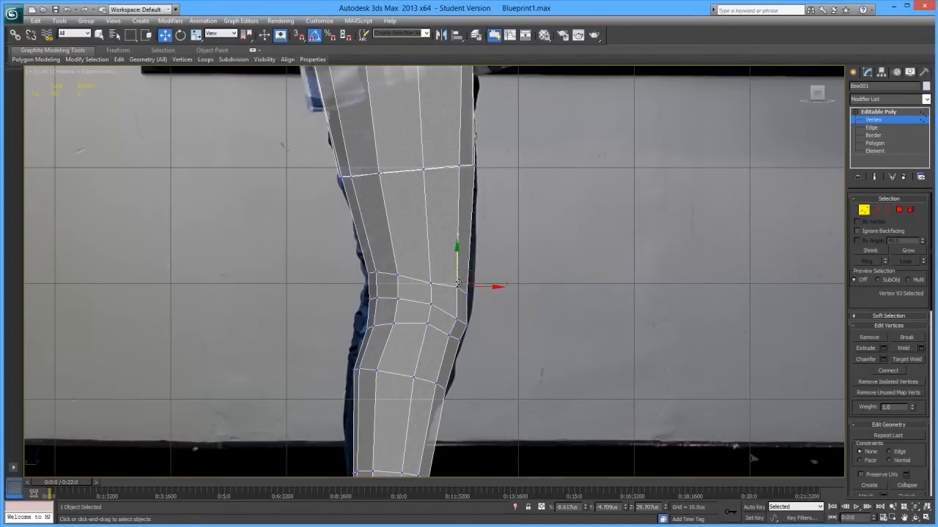
left_click(503, 288)
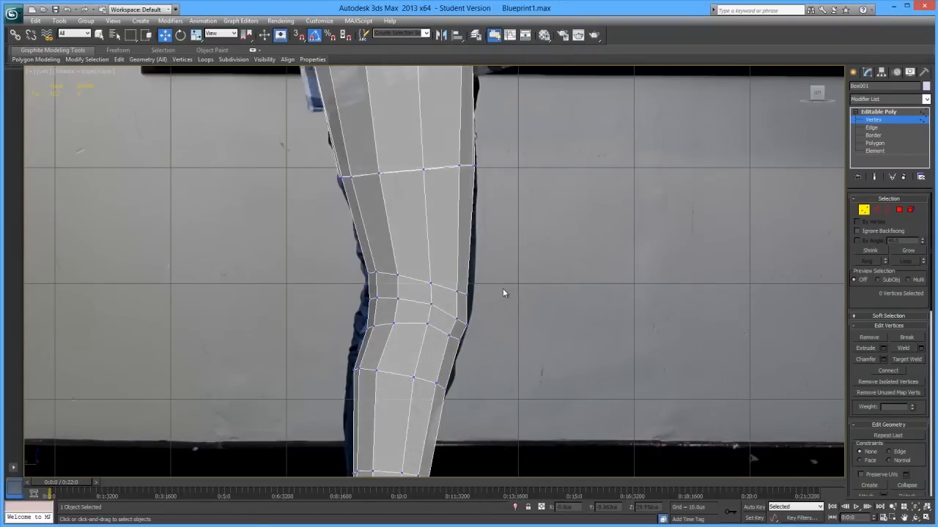
- In the perspective view, raise the kneecap's inner front vertex slightly and move its outer front vertex about 0.19 units outward
key("p")
scroll(482, 290, "down", 4)
middle_click_drag(482, 290, 345, 297, "alt")
left_click(491, 306)
left_click_drag(493, 286, 492, 281)
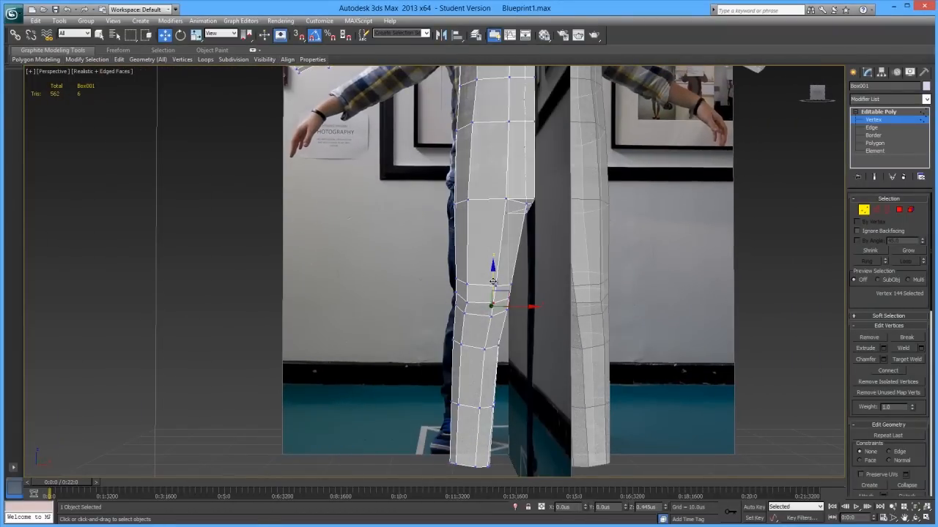
left_click(504, 350)
middle_click_drag(503, 350, 523, 351, "alt")
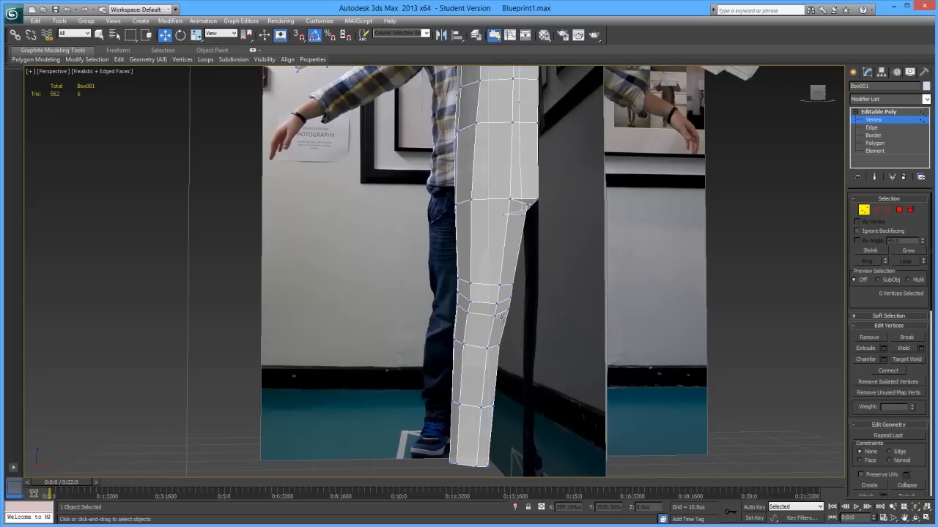
left_click(471, 301)
left_click_drag(477, 302, 494, 301)
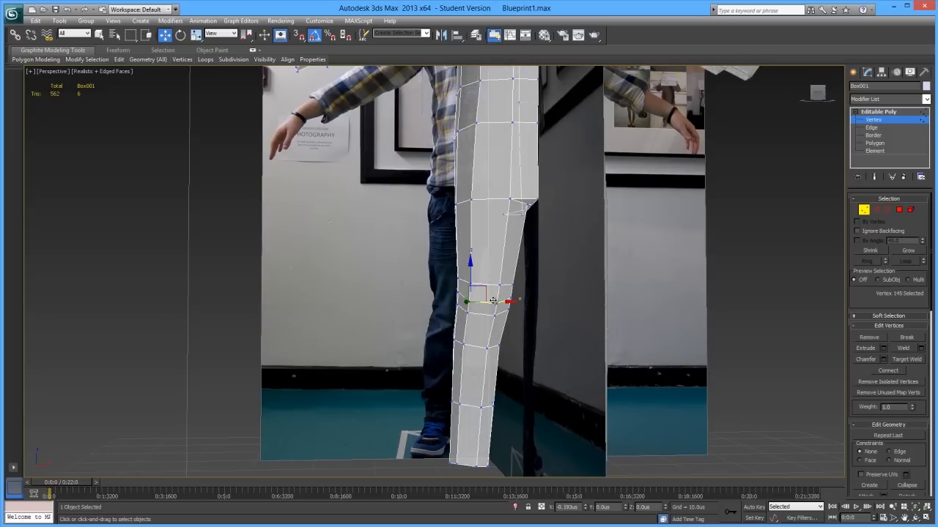
left_click(406, 326)
- In the front view, connect the vertical hip edges with a new edge loop and lower it about 0.54 units
scroll(408, 327, "down", 5)
middle_click_drag(461, 343, 350, 281, "alt")
scroll(456, 350, "up", 4)
scroll(423, 318, "up", 3)
key("f")
scroll(352, 282, "up", 2)
left_click(875, 209)
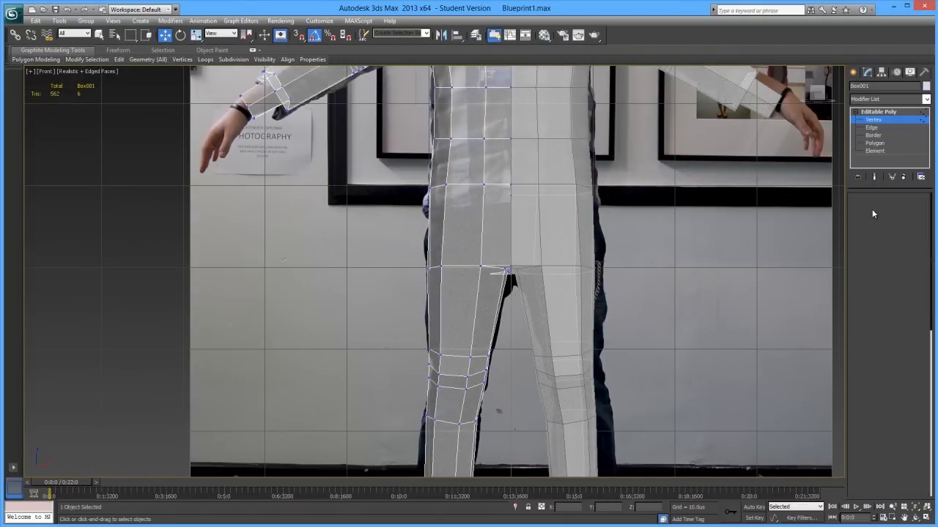
left_click_drag(391, 226, 504, 243)
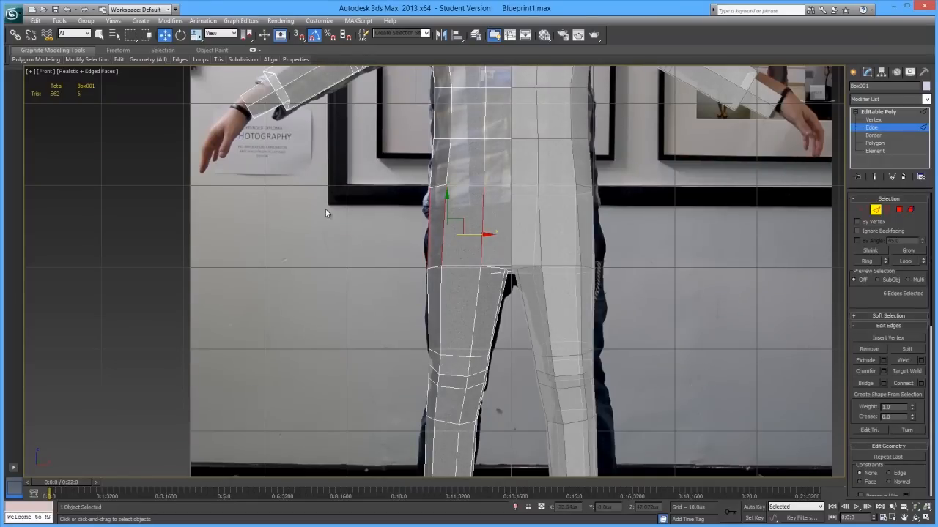
left_click(903, 383)
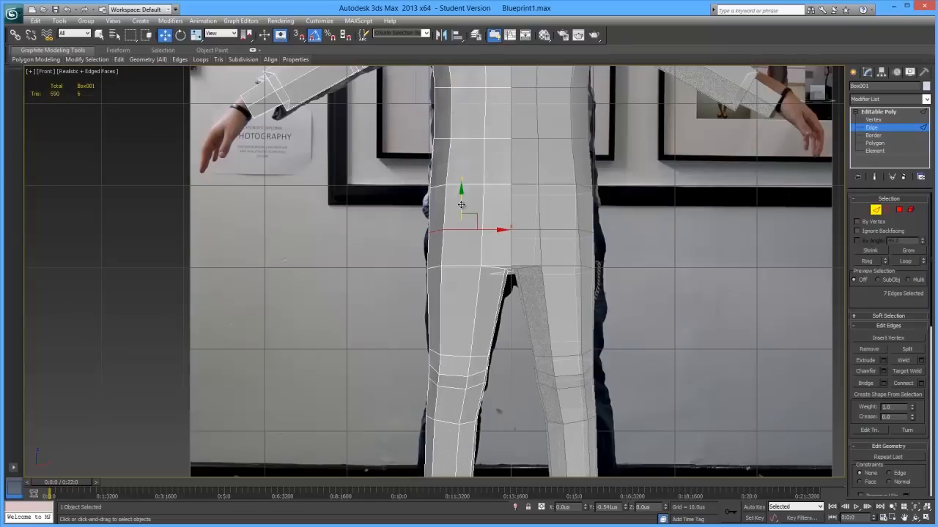
left_click(864, 209)
left_click(863, 209)
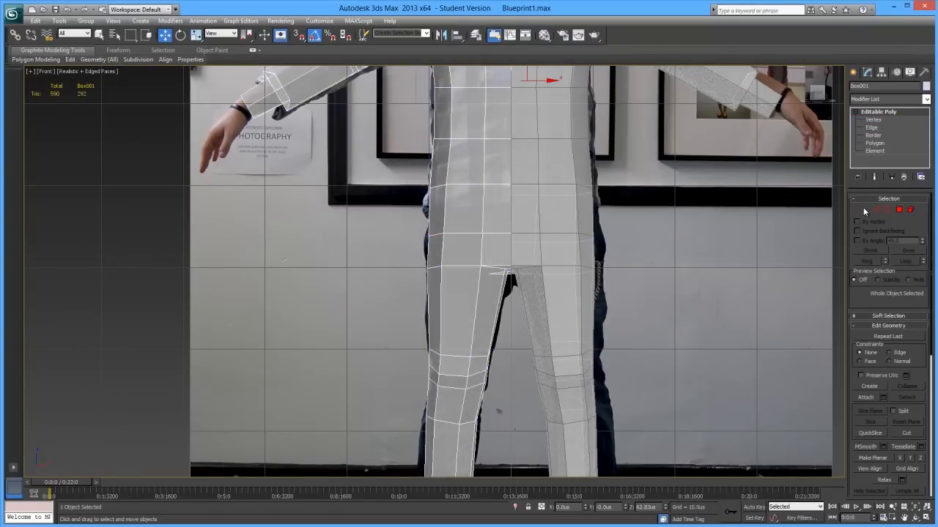
- Move the four outer vertices of the new hip loop about 0.33 units toward the body's centre and clear the selection
left_click(863, 210)
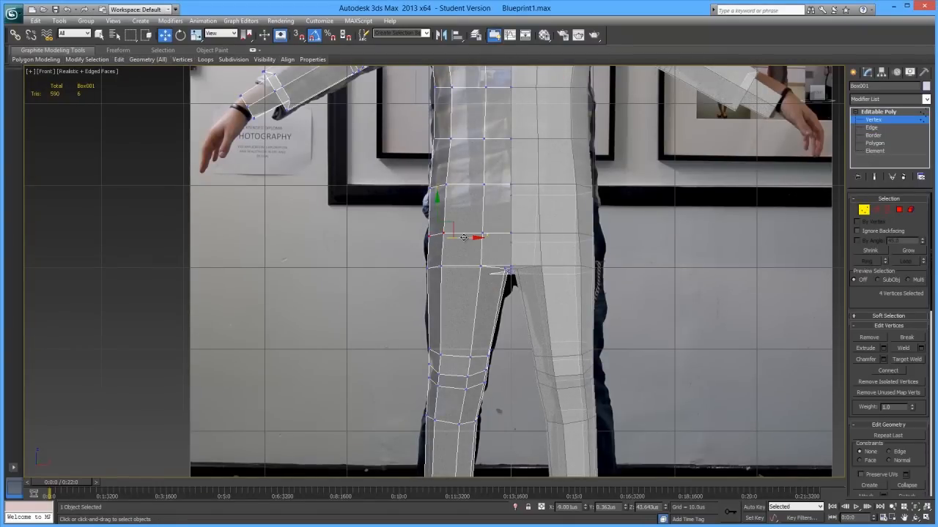
left_click_drag(463, 237, 465, 236)
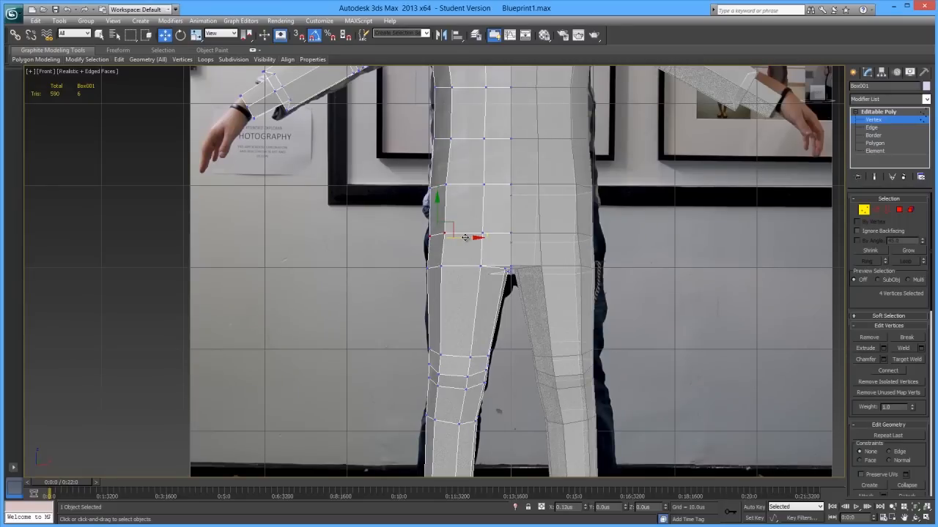
left_click_drag(402, 166, 466, 186)
middle_click_drag(468, 254, 481, 304)
left_click(416, 273)
scroll(416, 273, "down", 2)
middle_click_drag(422, 282, 398, 287)
scroll(402, 293, "up", 2)
key("p")
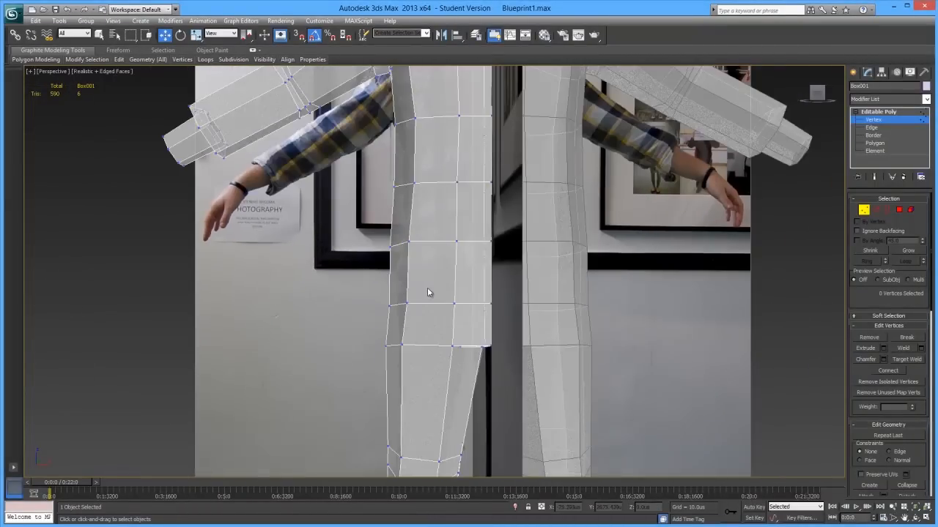
- In the perspective view, move the rear inner crotch vertex about 0.79 units toward the front and 0.6 units up
scroll(429, 328, "down", 2)
middle_click_drag(429, 330, 522, 322, "alt")
middle_click_drag(349, 312, 281, 320)
scroll(370, 293, "up", 2)
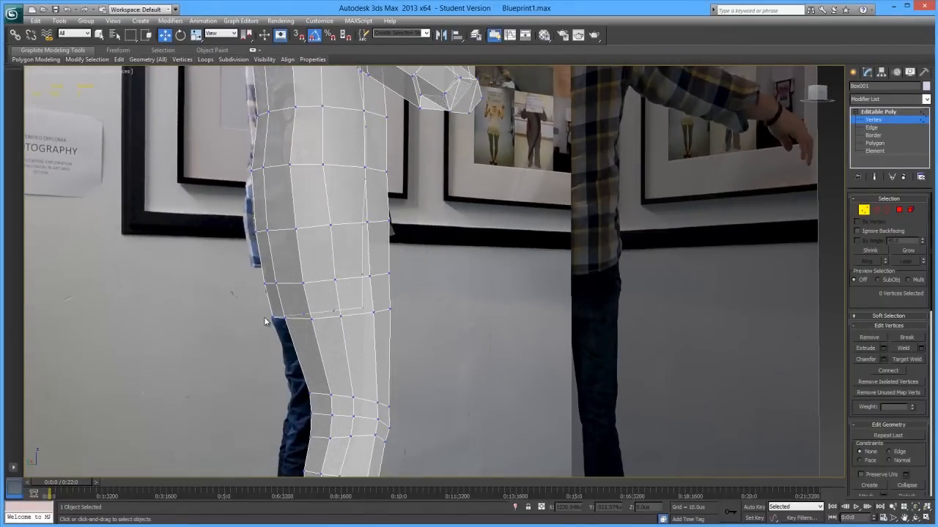
key("alt+x")
left_click(272, 318)
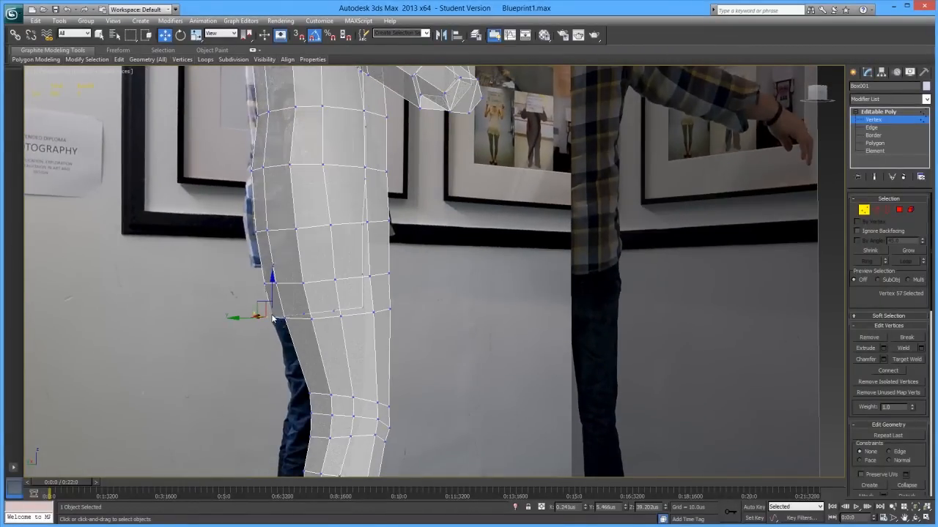
key("z")
scroll(352, 323, "down", 6)
middle_click_drag(405, 312, 535, 309, "alt")
left_click_drag(429, 253, 429, 252)
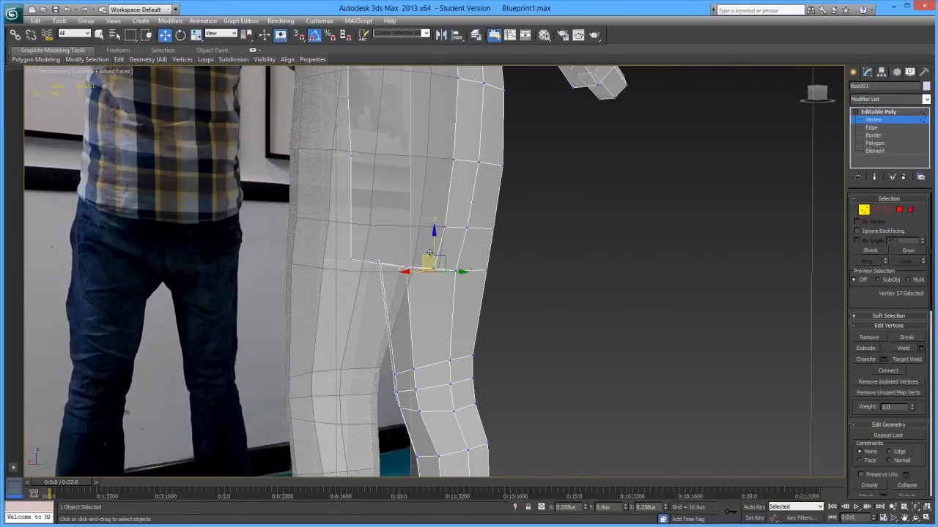
middle_click_drag(422, 261, 462, 262, "alt")
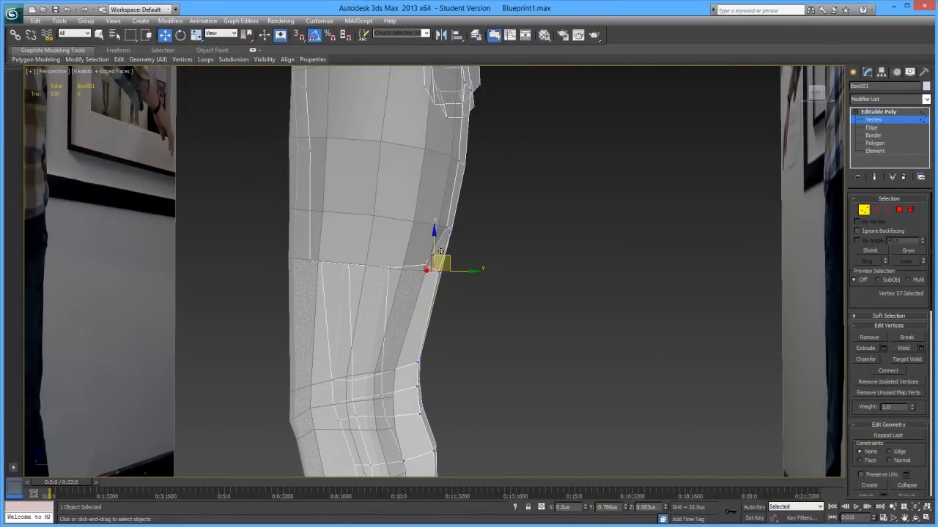
- Raise the rear inner crotch vertex a further 0.58 units and its outer neighbour on the loop about 0.54 units
middle_click_drag(478, 265, 601, 261, "alt")
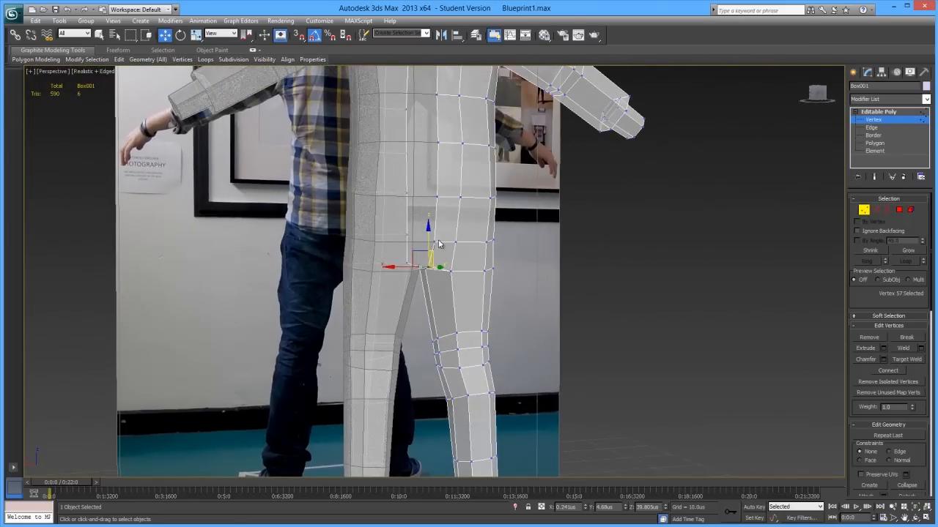
left_click_drag(426, 240, 430, 233)
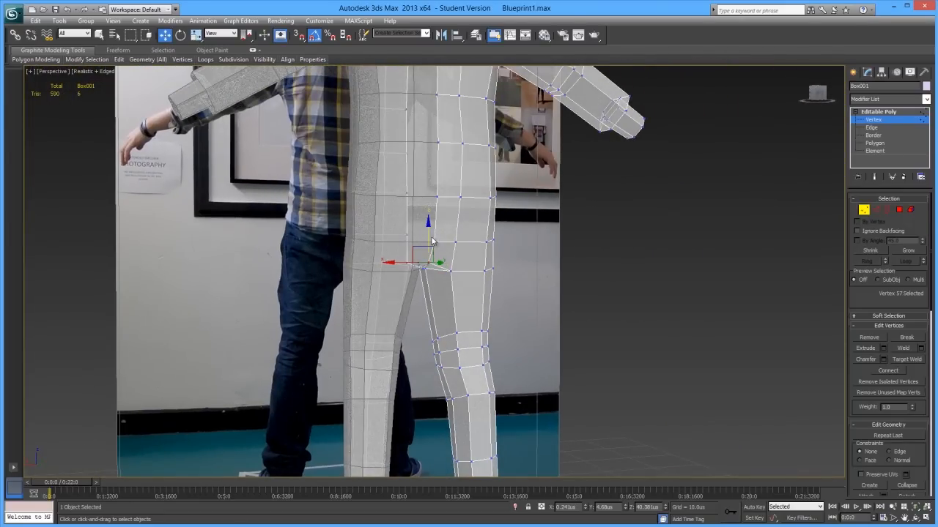
left_click(449, 269)
left_click_drag(453, 249, 452, 244)
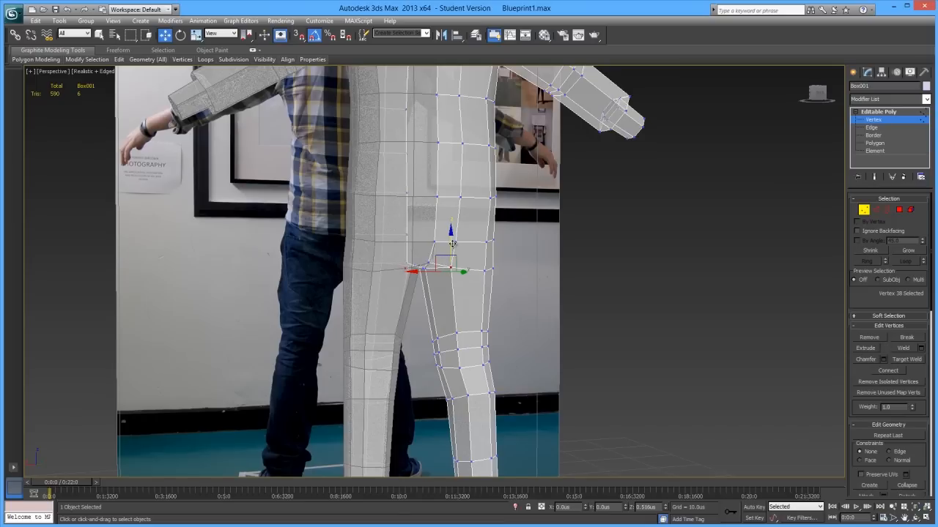
- Raise the next outer rear vertex of the crotch loop slightly, shift the outermost pair about 0.14 units sideways and 0.07 up, and clear the selection
middle_click_drag(510, 262, 473, 273, "alt")
left_click(491, 273)
left_click_drag(490, 251, 490, 248)
middle_click_drag(521, 269, 534, 259, "alt")
left_click_drag(513, 260, 497, 246)
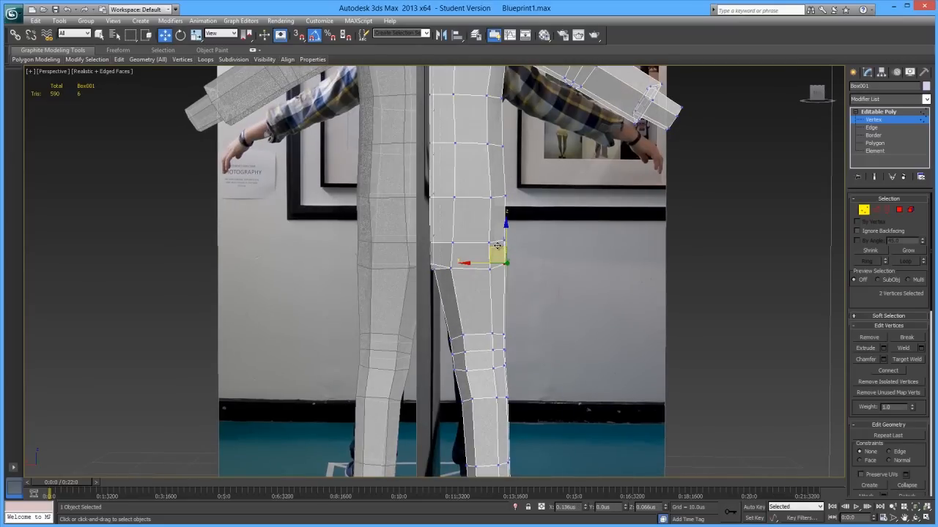
left_click(533, 278)
- Move the front inner crotch vertex about 0.74 units backward and clear the selection
mouse_move(533, 278)
middle_mouse_down("alt")
mouse_move(330, 295)
mouse_move(573, 276)
mouse_move(595, 265)
mouse_move(534, 271)
mouse_move(555, 264)
mouse_move(544, 281)
middle_mouse_up("alt")
left_click(596, 262)
left_click(489, 256)
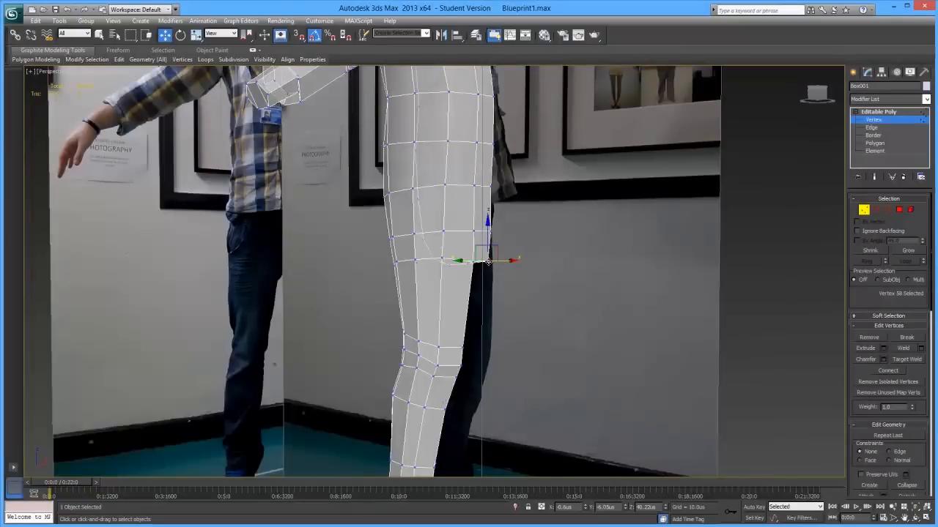
middle_click_drag(488, 256, 507, 282, "alt")
left_click_drag(480, 241, 475, 236)
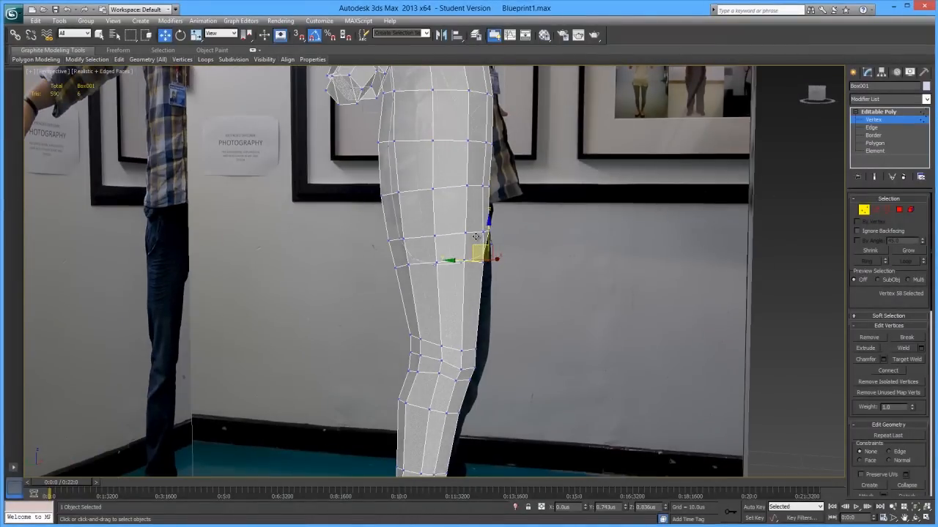
middle_click_drag(477, 235, 501, 266, "alt")
left_click(516, 271)
scroll(516, 271, "up", 3)
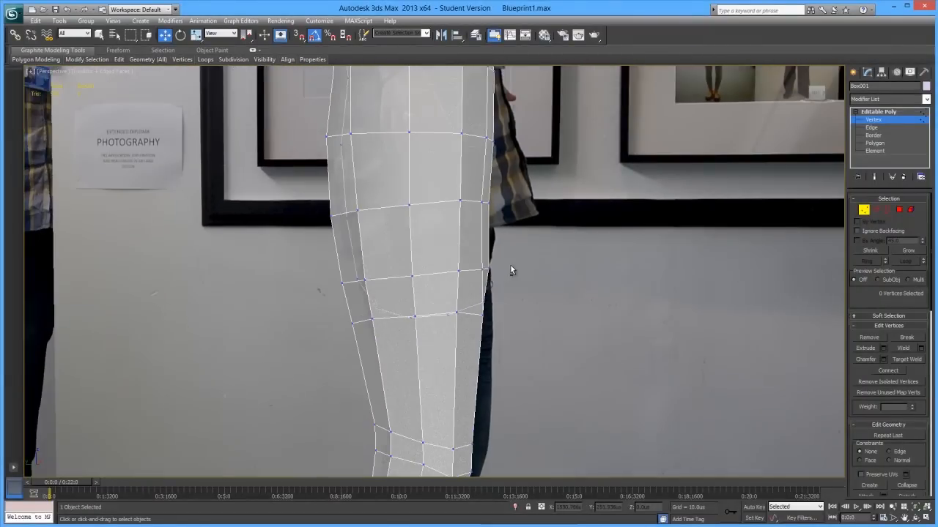
- In the left view, connect the vertical edges above the upper hip loop with a new edge loop and clear the selection
key("l")
scroll(488, 274, "up", 5)
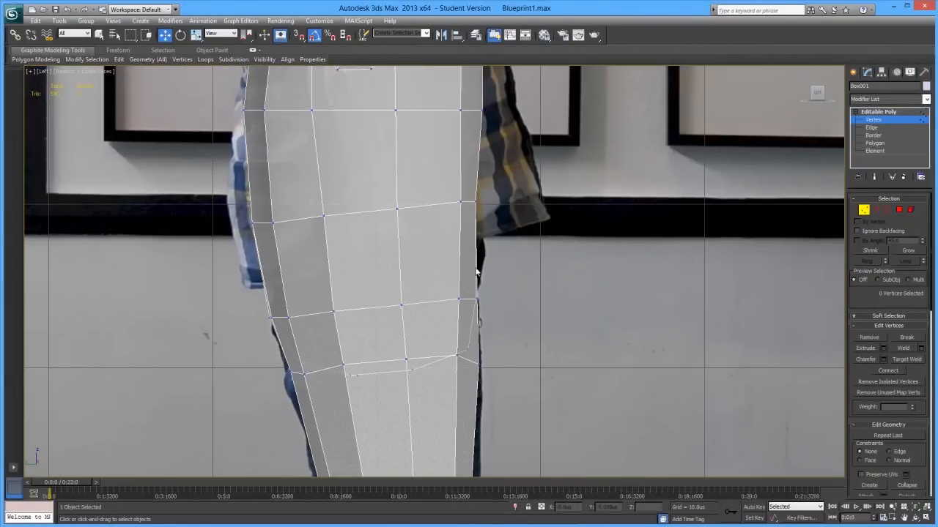
left_click(876, 210)
scroll(322, 279, "down", 4)
left_click_drag(300, 278, 469, 288)
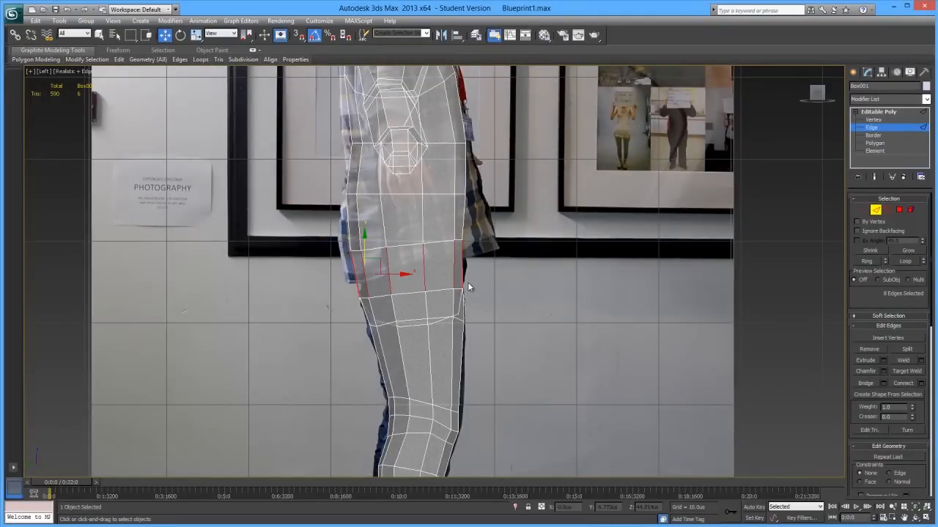
left_click(897, 383)
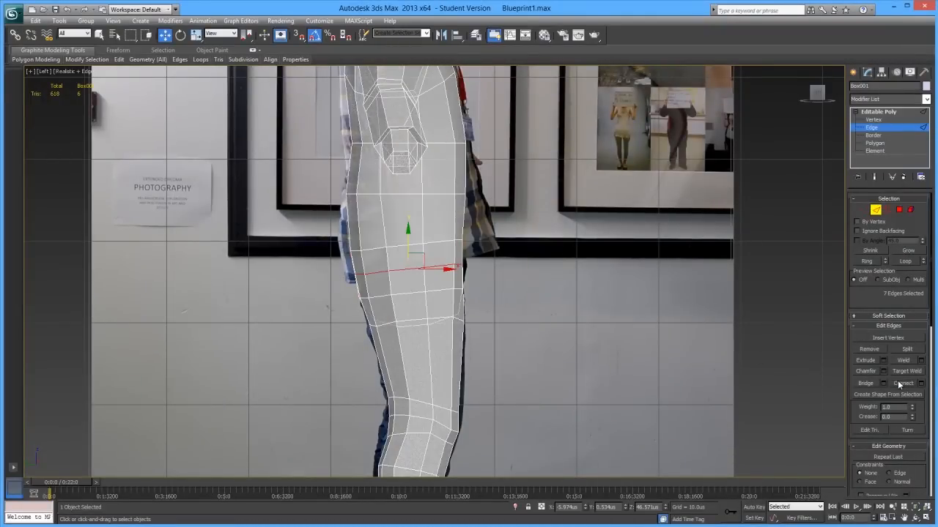
left_click(641, 274)
- Move the foremost vertices of the new hip loop and the two loops above slightly forward, the middle pair by about 0.13 units
left_click(863, 211)
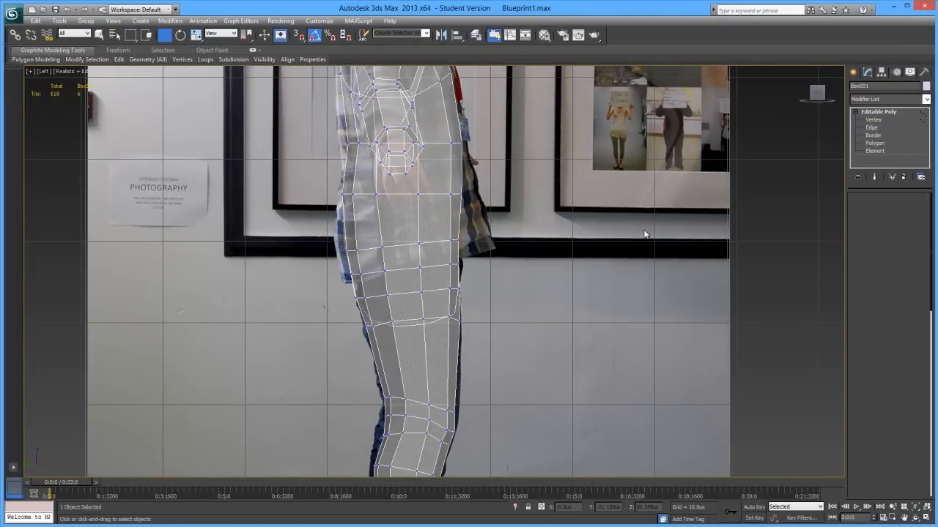
scroll(447, 275, "up", 2)
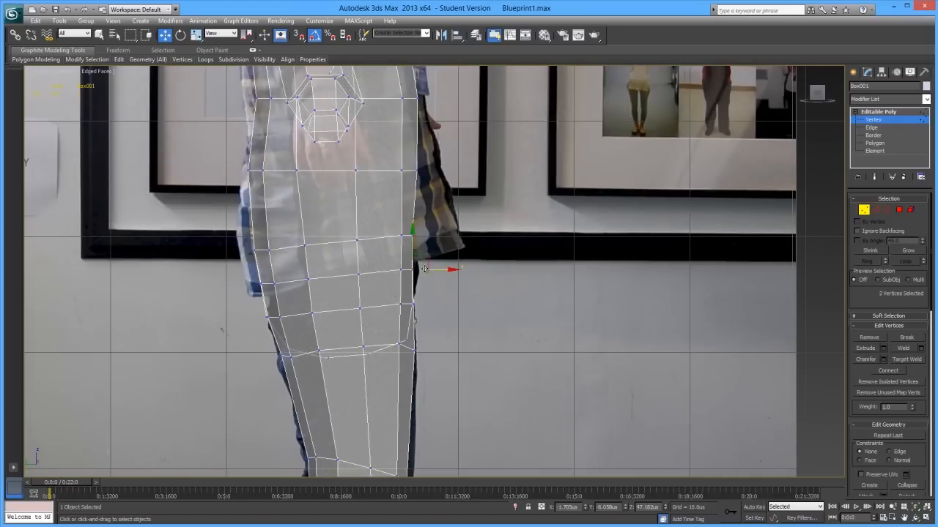
middle_click_drag(389, 241, 404, 262)
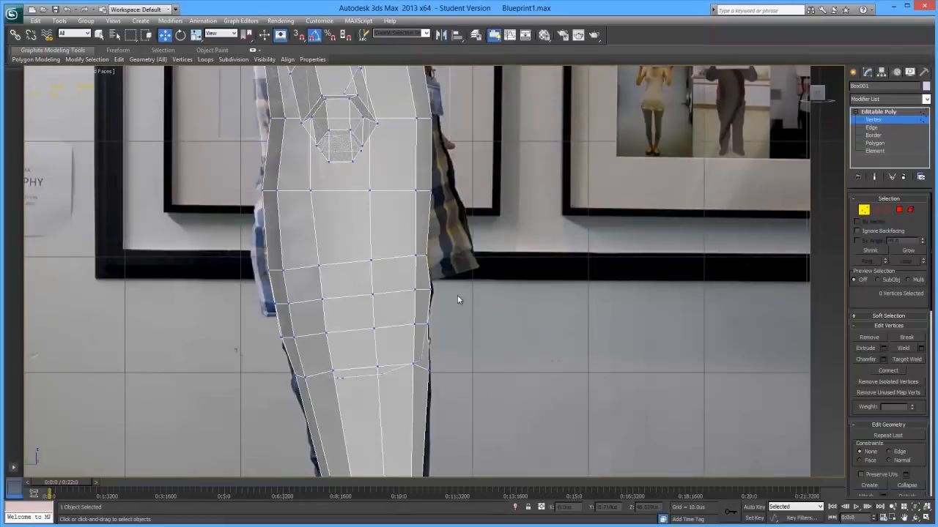
left_click_drag(425, 298, 455, 290)
left_click_drag(448, 248, 424, 263)
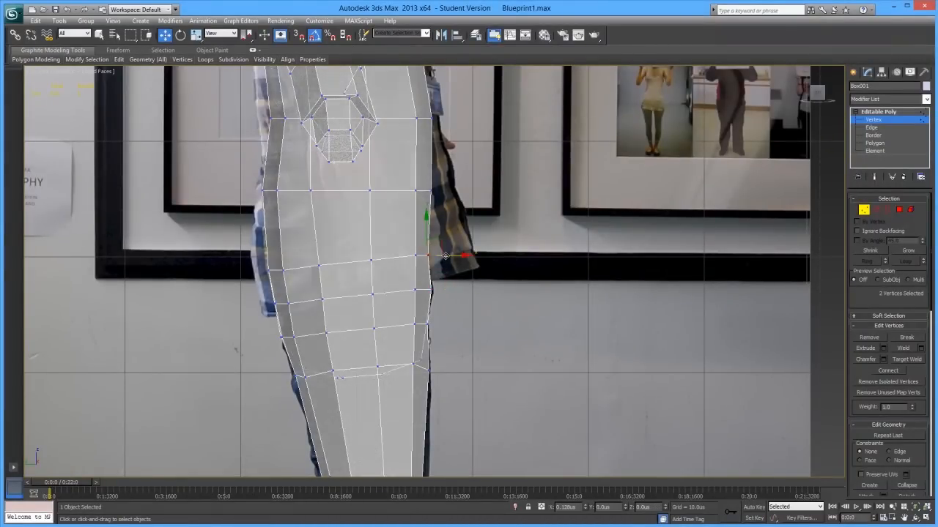
left_click_drag(460, 190, 462, 191)
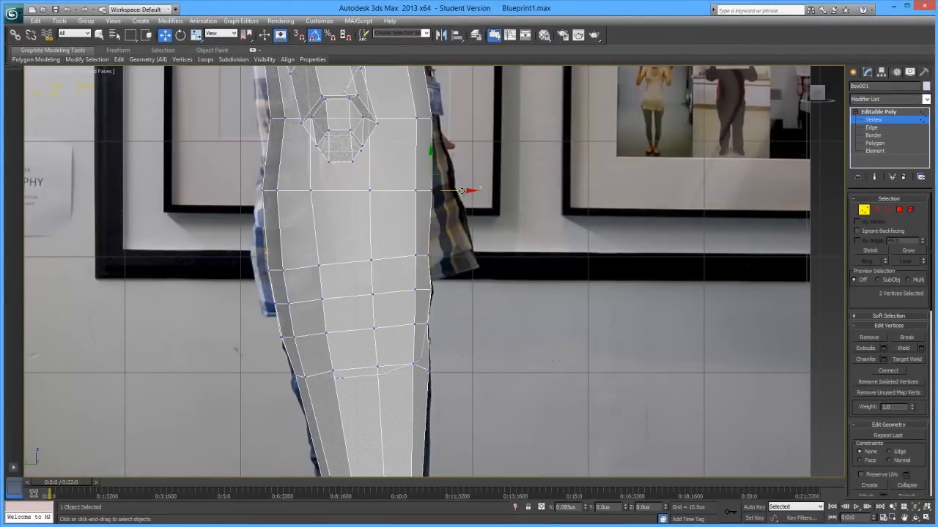
left_click(457, 272)
- Move the second vertex from the front backward on two loops, about 0.23 units at the waist and 0.65 units on the loop below
scroll(452, 275, "down", 3)
left_click(423, 231)
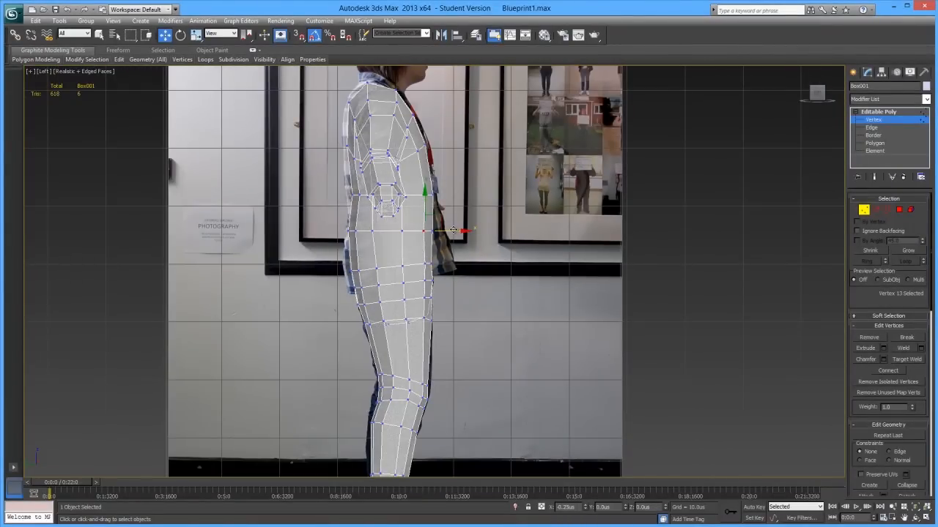
scroll(431, 272, "up", 2)
left_click(421, 262)
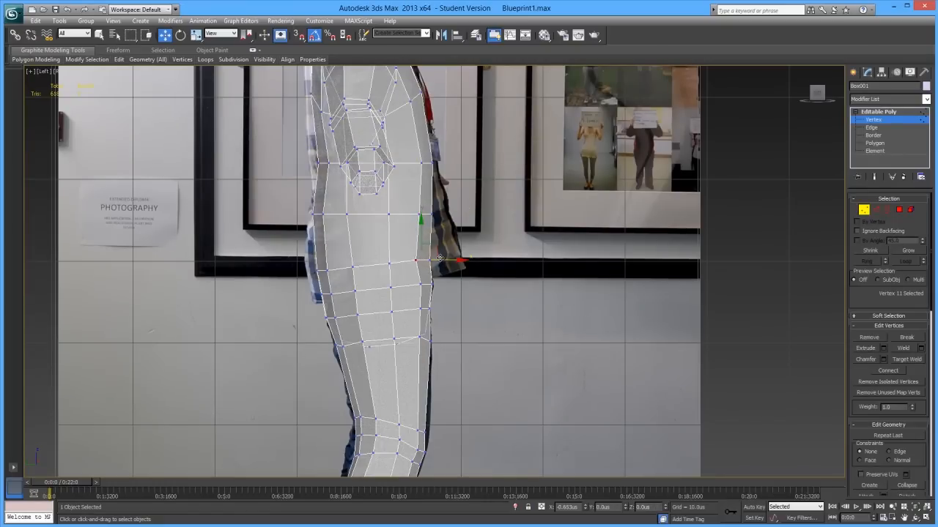
- Move the second front vertex of the next two hip loops backward, the lower one about 0.42 units, to even out the column
left_click(420, 284)
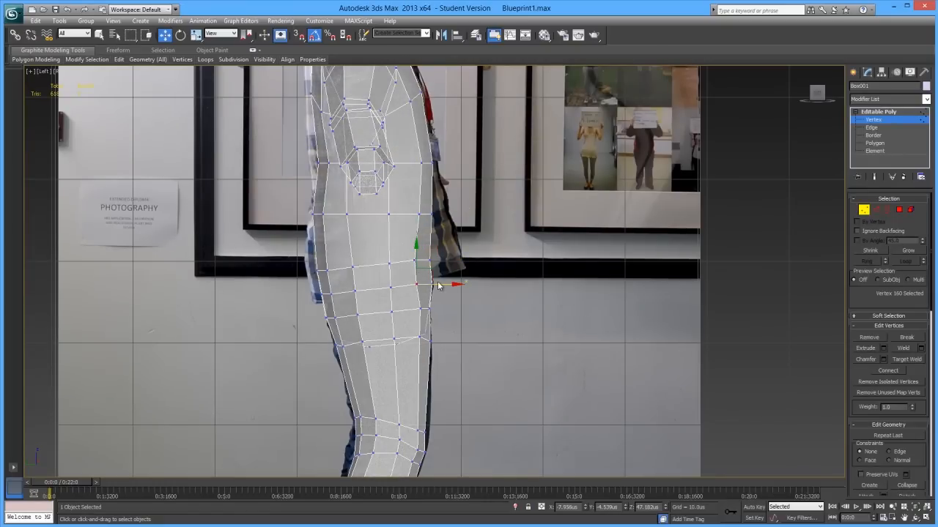
left_click(420, 308)
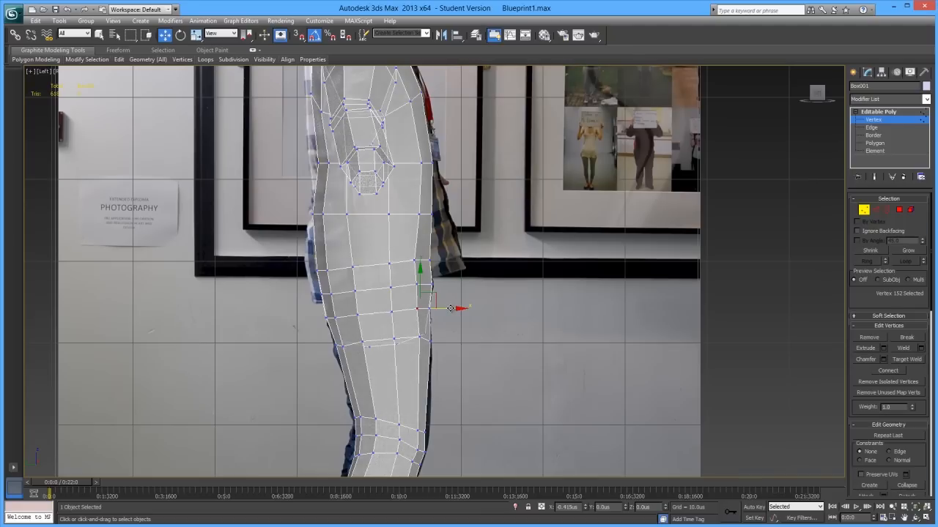
left_click(415, 285)
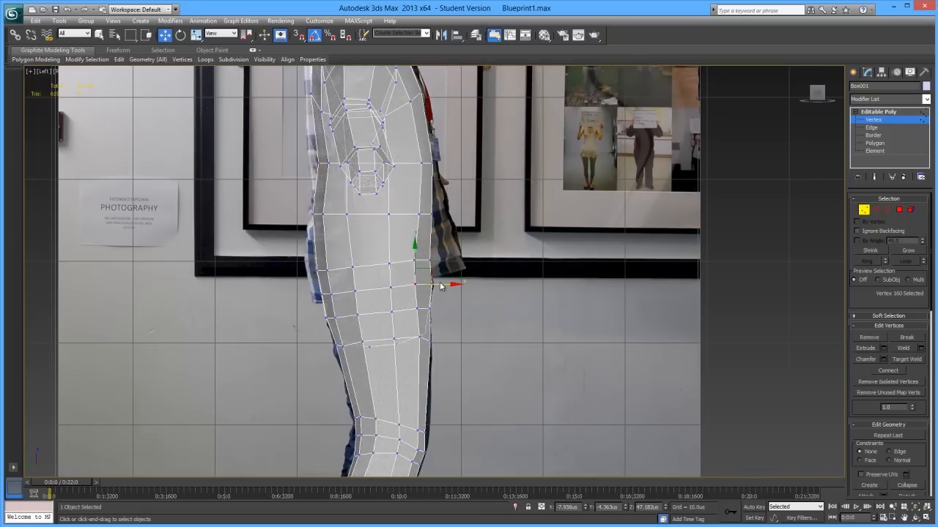
left_click_drag(404, 242, 447, 308)
left_click(415, 284)
left_click(417, 308)
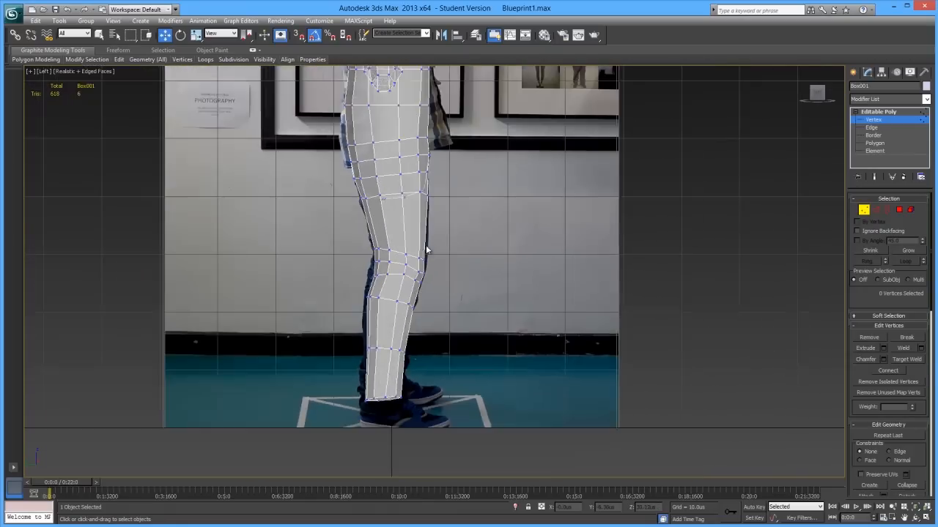
- In the front view, raise the vertices of the crotch loop about 0.49 units and rotate them -10 degrees about the X axis
key("p")
middle_click_drag(425, 244, 406, 266, "alt")
key("f")
scroll(418, 277, "up", 3)
left_click_drag(364, 306, 508, 336)
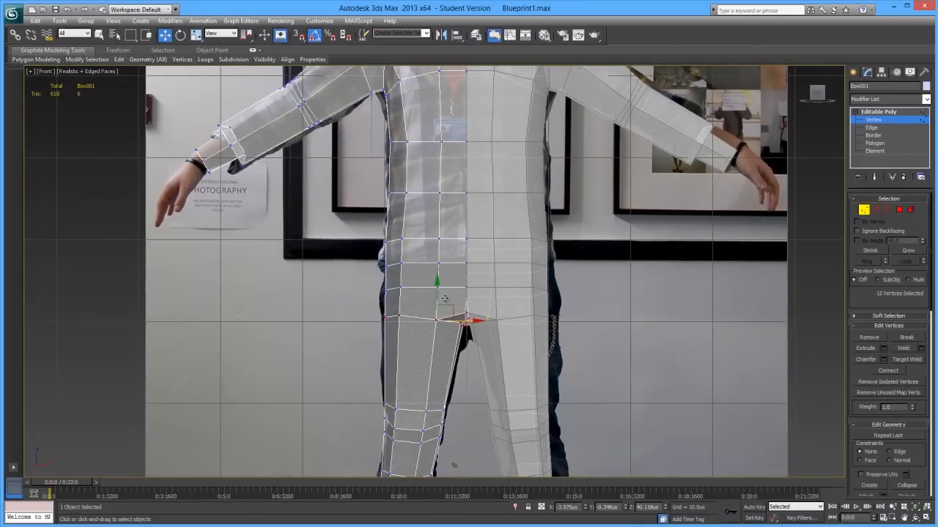
left_click_drag(438, 292, 438, 287)
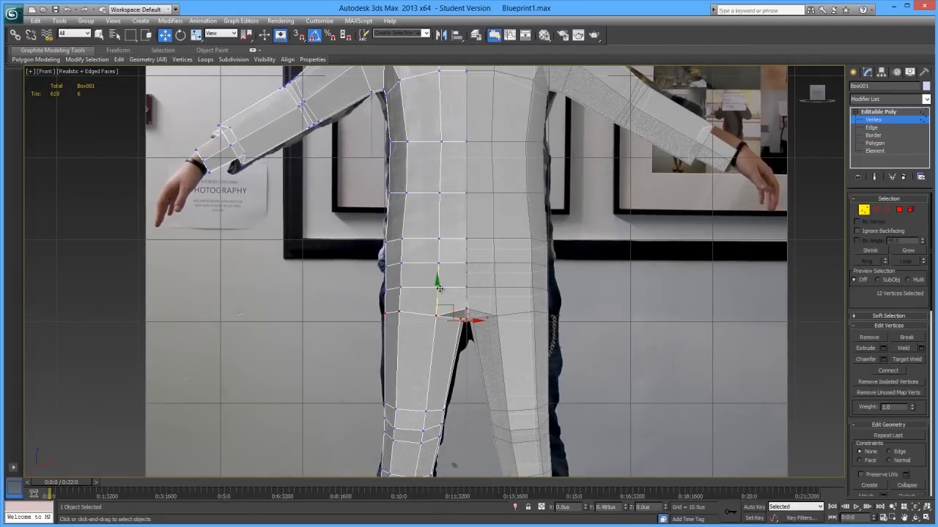
key("e")
left_click_drag(438, 300, 440, 298)
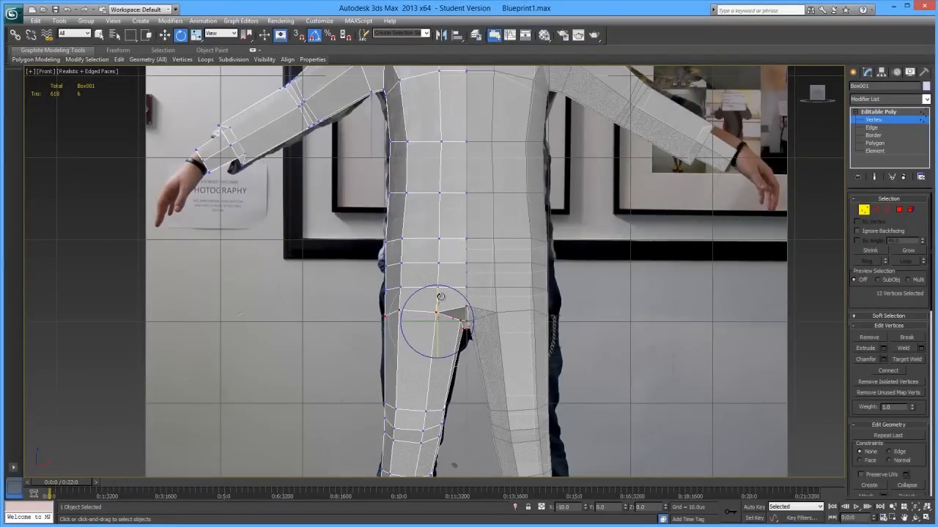
- Select the three end polygons at the bottom of the leg and inset them by 1.0 unit
scroll(509, 317, "down", 4)
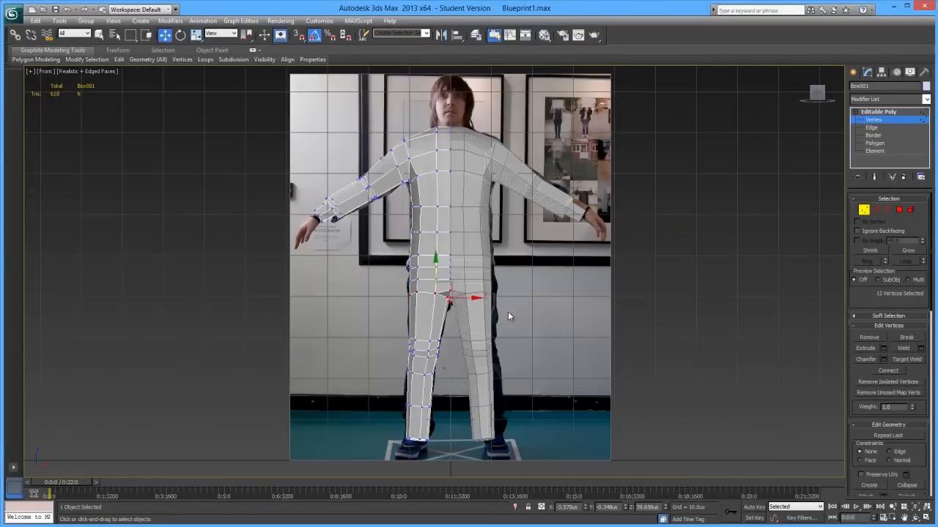
key("p")
middle_click_drag(466, 302, 394, 317, "alt")
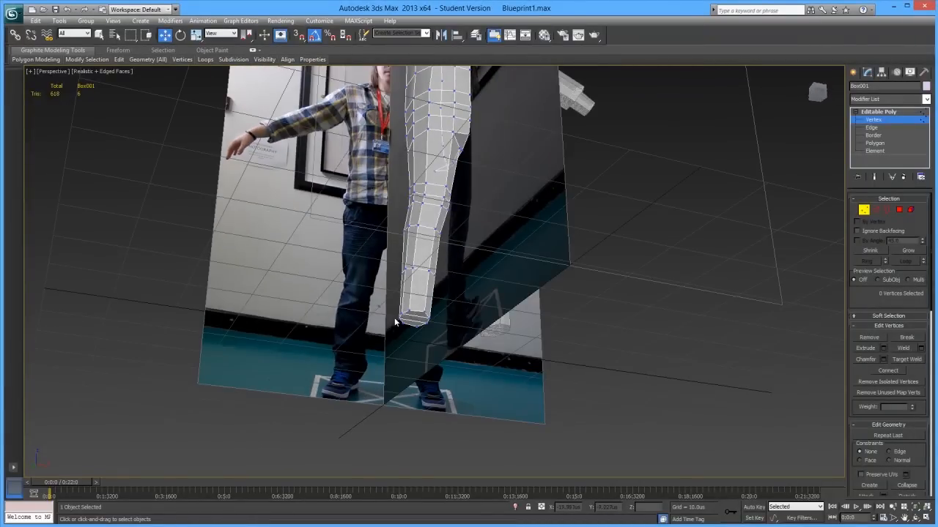
left_click(900, 210)
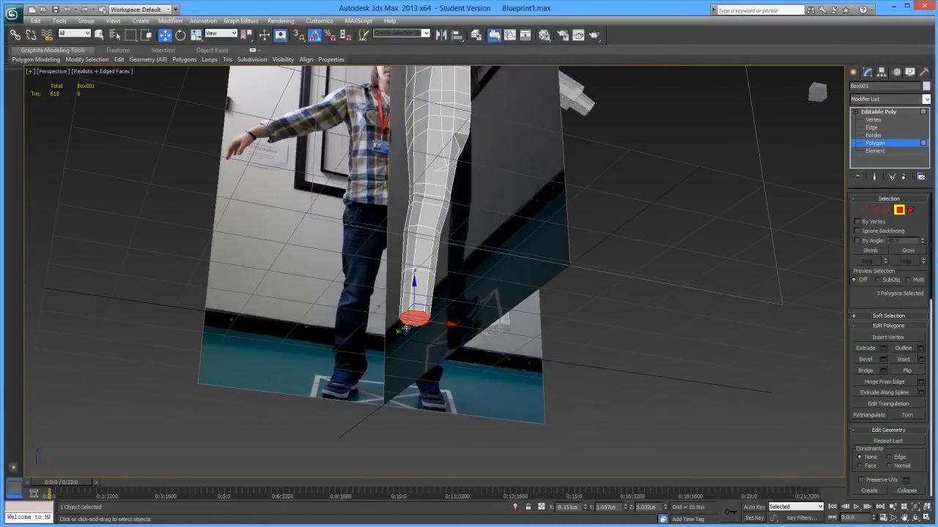
key("f")
scroll(450, 337, "up", 4)
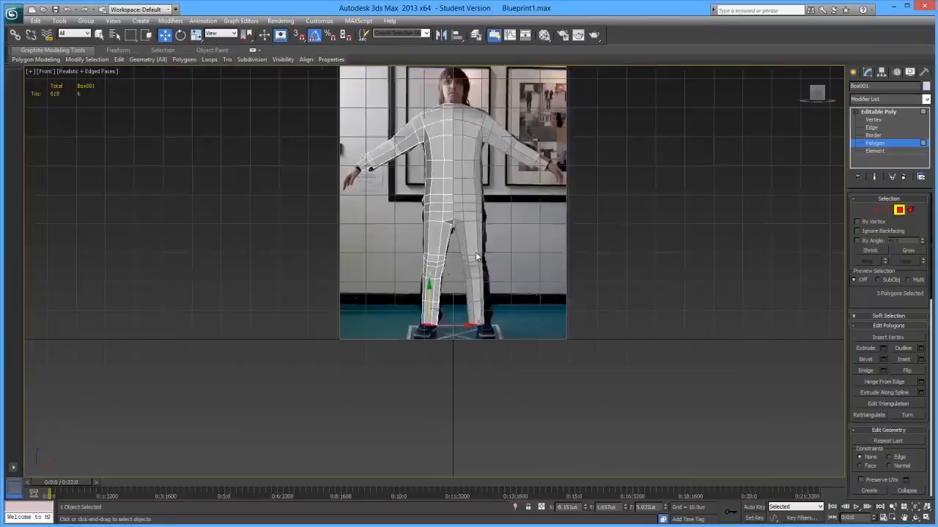
scroll(450, 337, "up", 2)
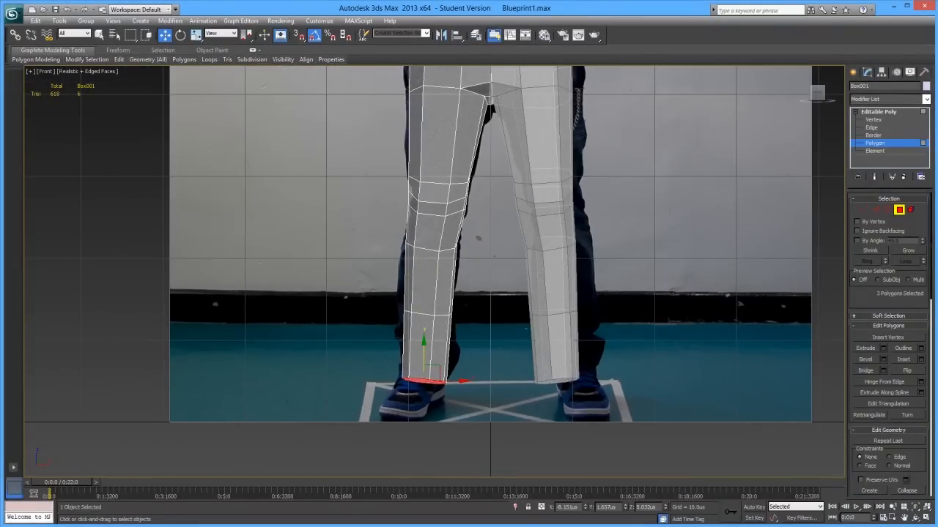
scroll(407, 436, "up", 2)
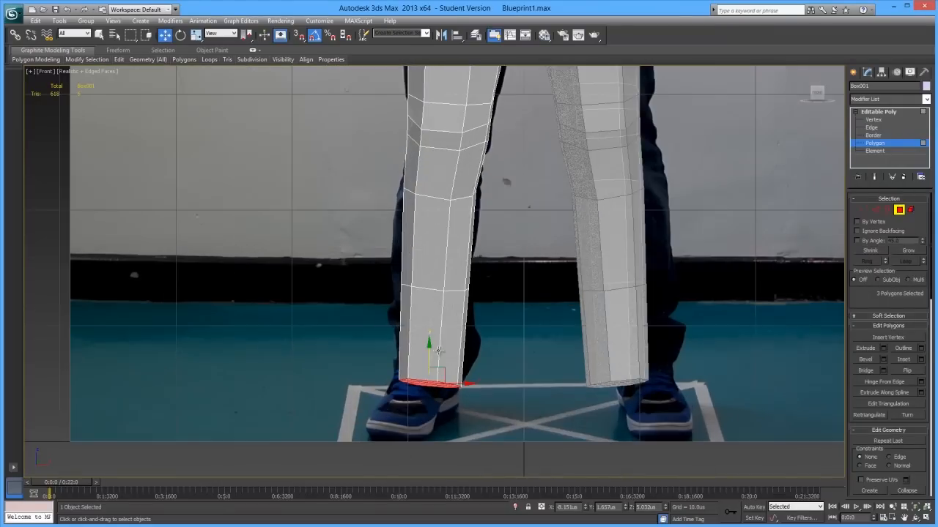
left_click(922, 360)
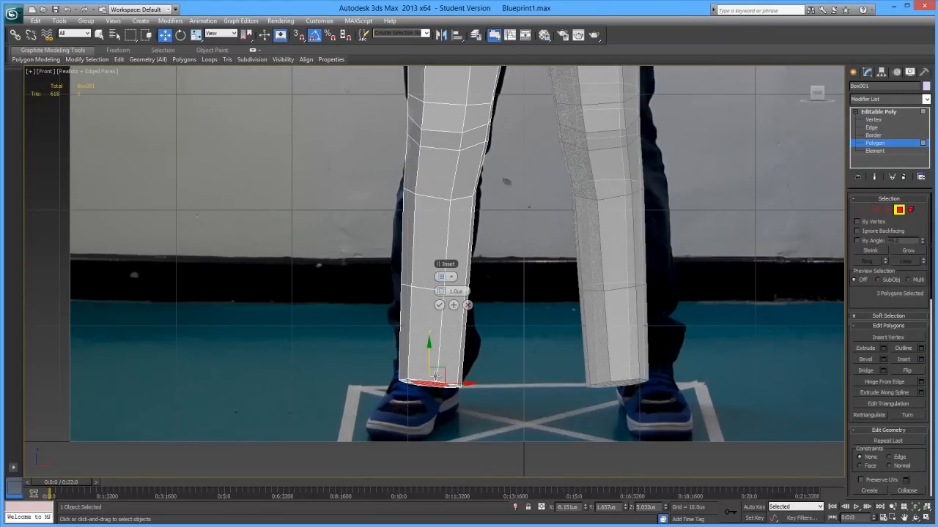
left_click(440, 305)
- Raise the inset polygons about 2.7 units up inside the trouser leg and shift them about 0.26 units toward the body's centre
scroll(458, 355, "down", 10)
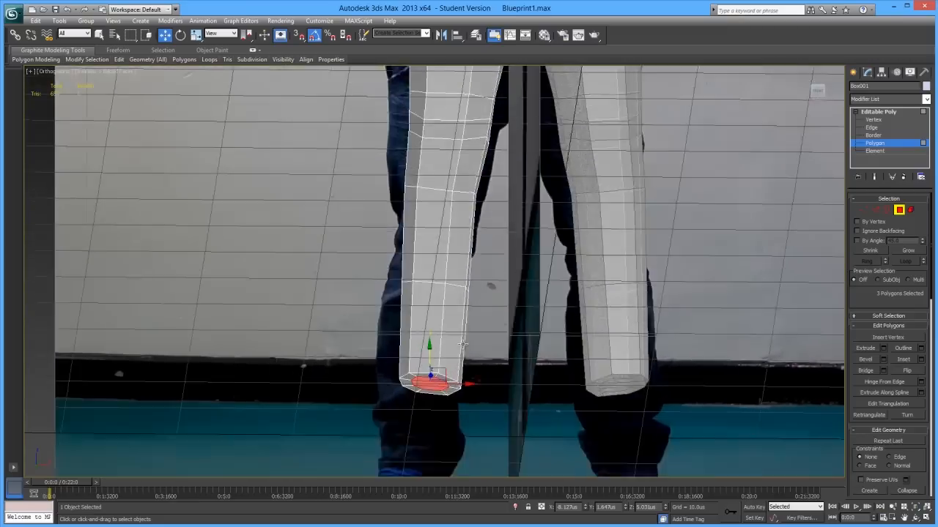
scroll(450, 340, "up", 5)
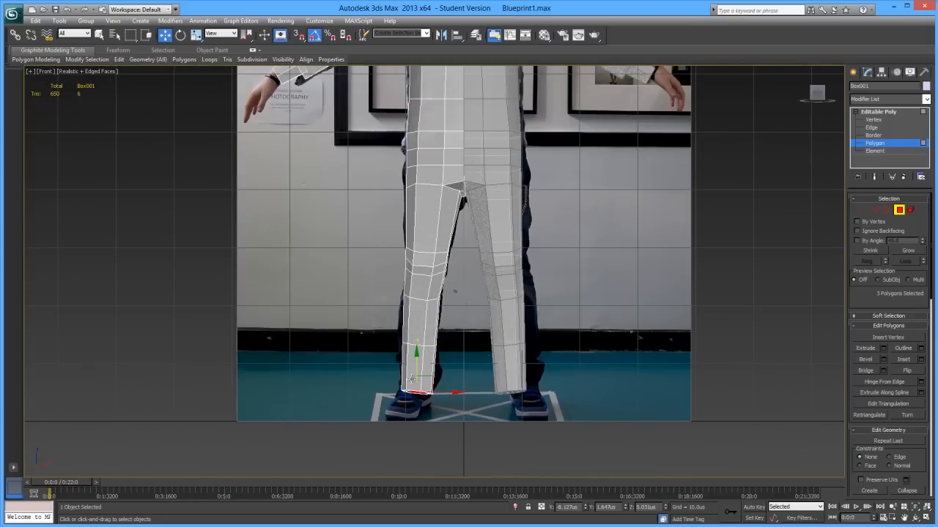
left_click_drag(418, 357, 419, 341)
left_click_drag(437, 377, 440, 376)
key("l")
middle_click_drag(423, 347, 440, 300)
scroll(432, 316, "up", 2)
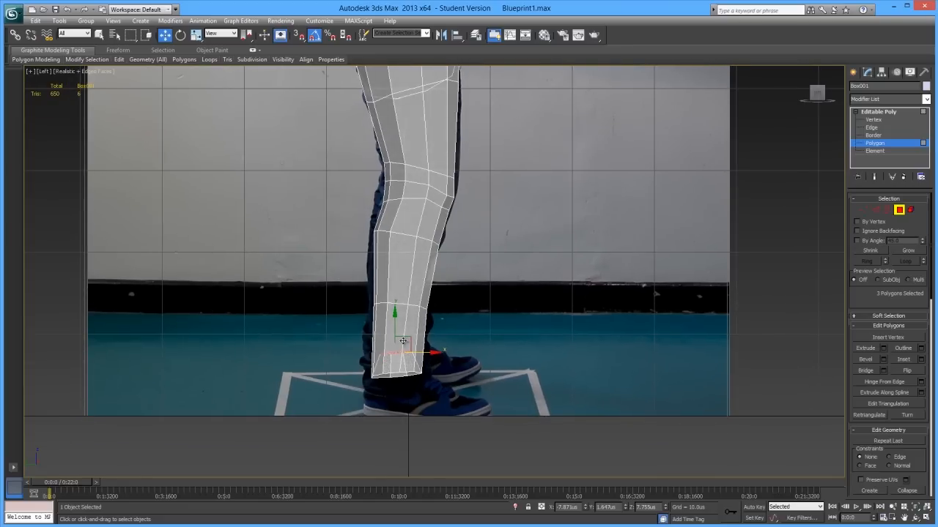
left_click(409, 333)
left_click(468, 282)
scroll(469, 242, "down", 2)
middle_click_drag(468, 227, 478, 281)
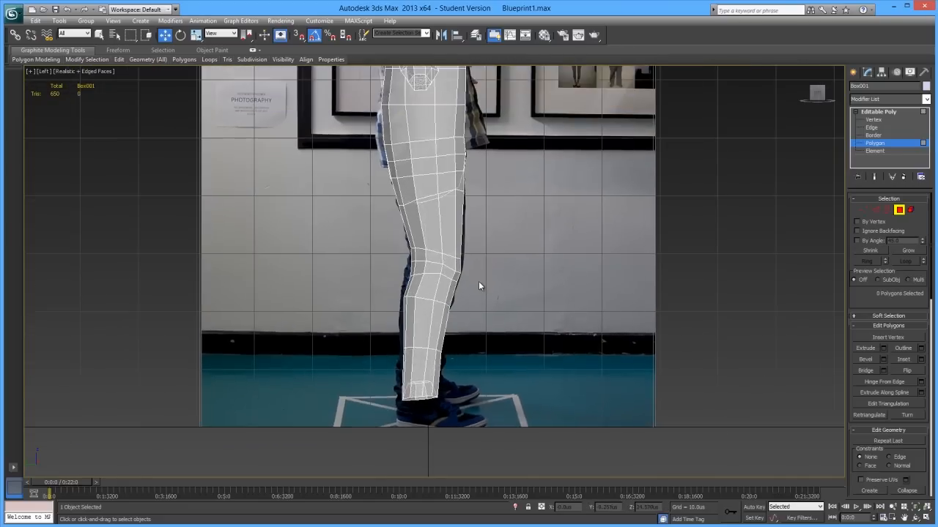
scroll(478, 281, "up", 2)
middle_click_drag(477, 313, 475, 251)
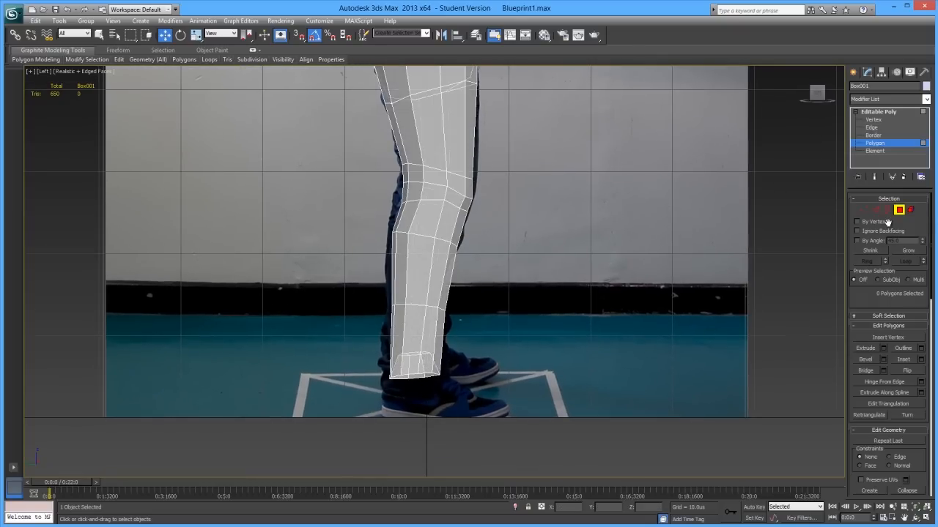
key("ctrl+z")
key("ctrl+z")
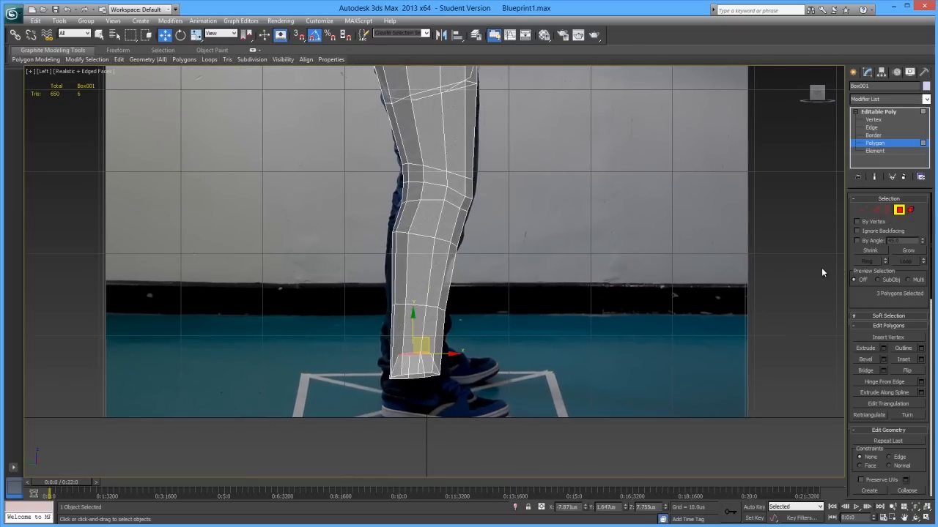
- Extrude the three recessed polygons downward by about 7.12 units
left_click(884, 349)
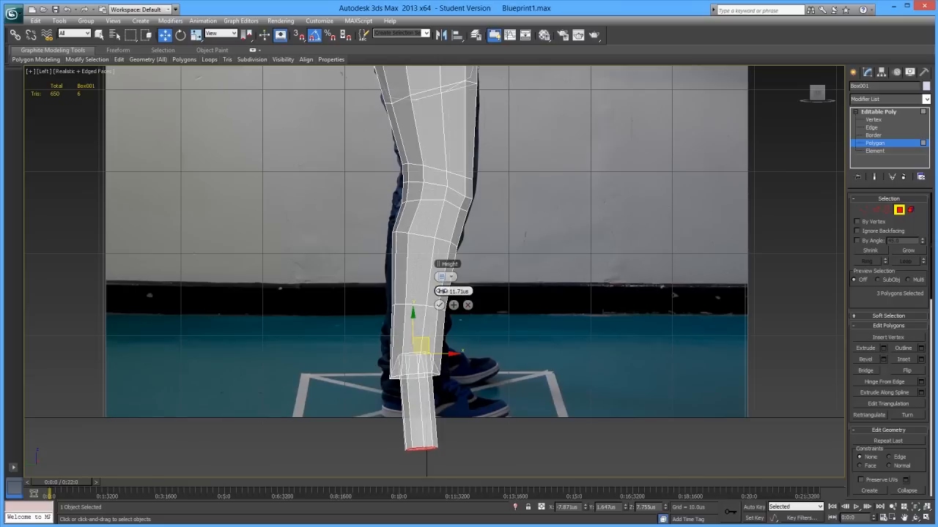
left_click_drag(441, 291, 387, 297)
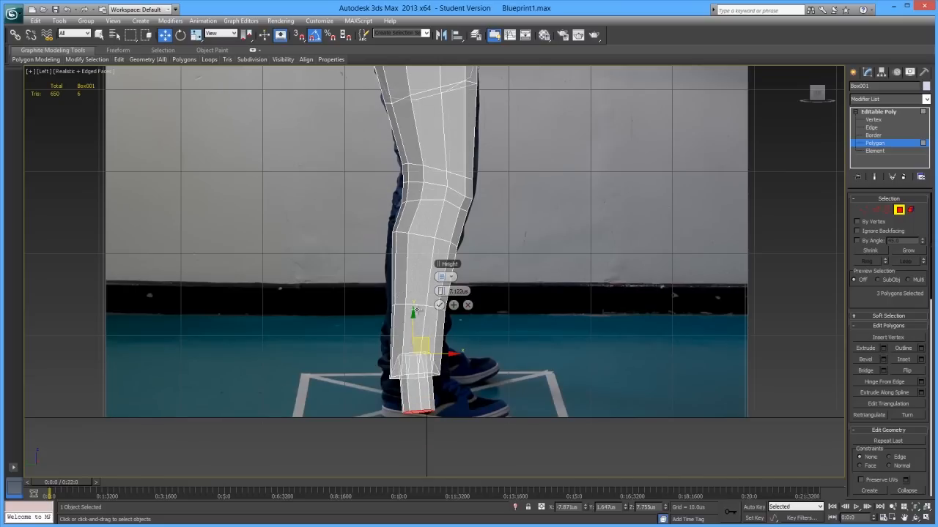
left_click(439, 304)
- Raise the extruded end polygons to the level of the trouser hem and scale them to 133 percent
left_click_drag(416, 382, 416, 356)
key("r")
left_click_drag(402, 377, 415, 364)
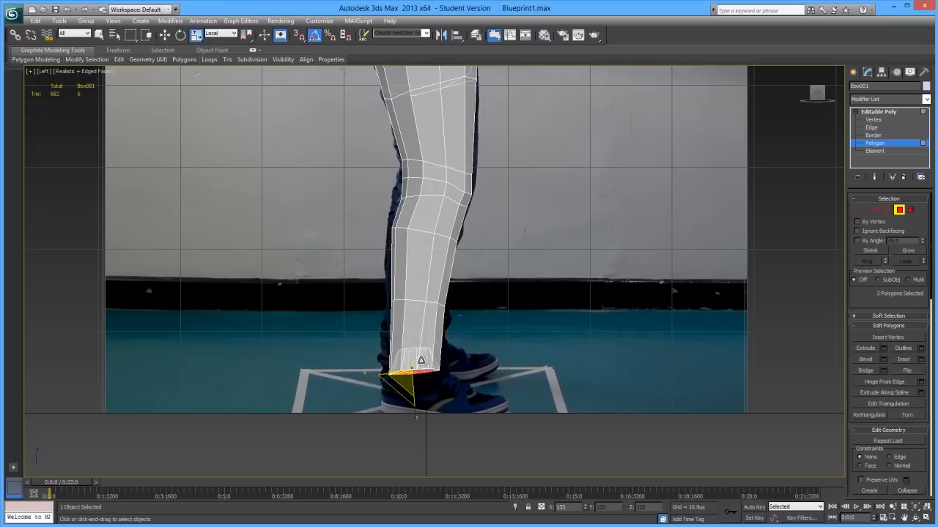
key("1")
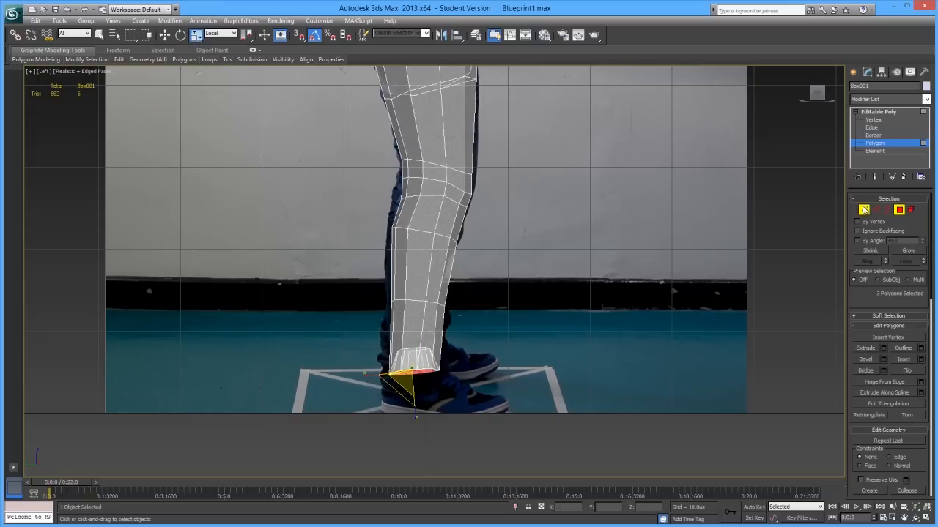
left_click(415, 340)
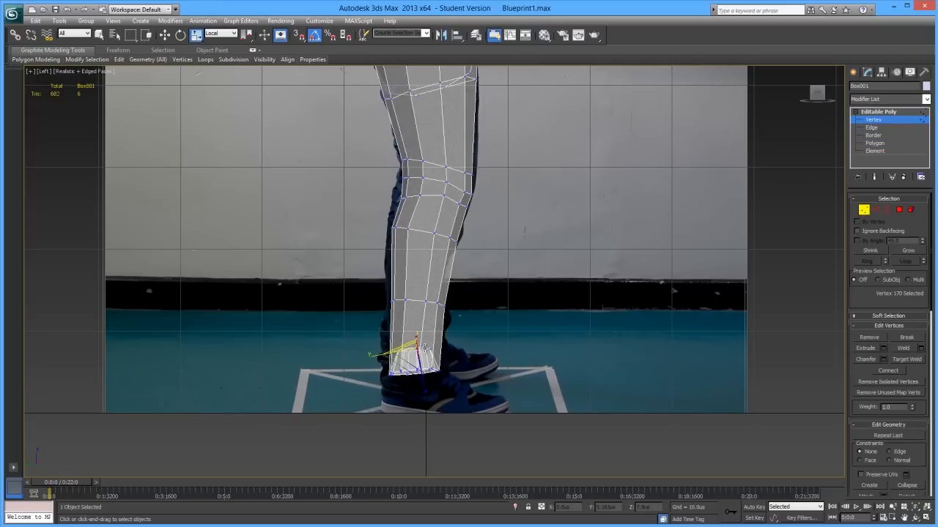
left_click(424, 350)
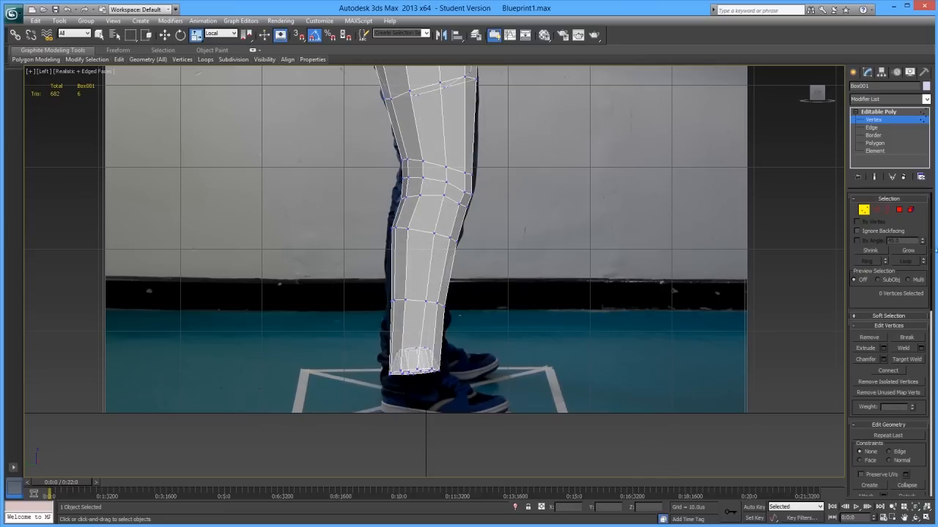
key("4")
key("w")
left_click_drag(449, 376, 424, 362)
key("r")
- Scale up the vertices at the bottom of the leg to widen the trouser hem and the recessed loop inside it
left_click(864, 210)
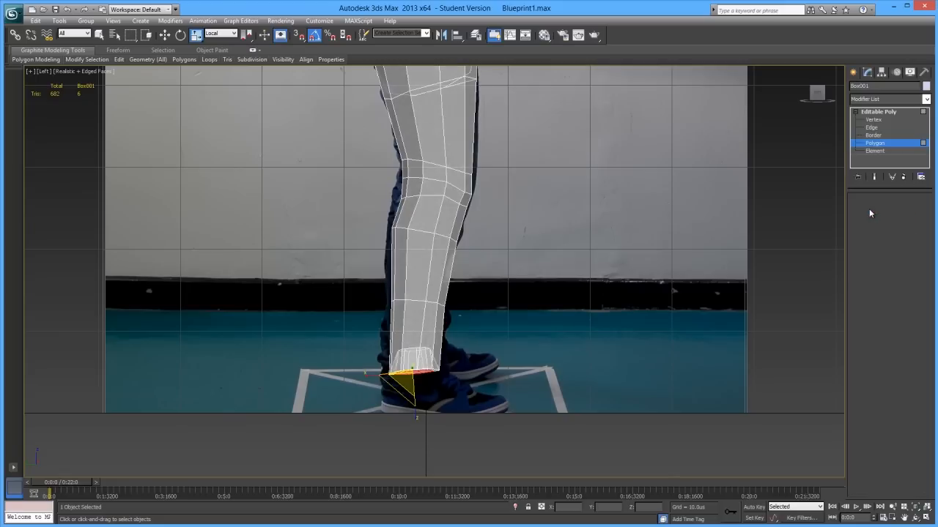
left_click(419, 344)
left_click(425, 349, "shift")
mouse_move(407, 353)
left_mouse_down()
mouse_move(408, 372)
mouse_move(427, 359)
left_mouse_up()
- Move the two rear vertices of the shin loop above the hem backward about 0.29 units and select its two front vertices
key("w")
left_click_drag(356, 276, 412, 300)
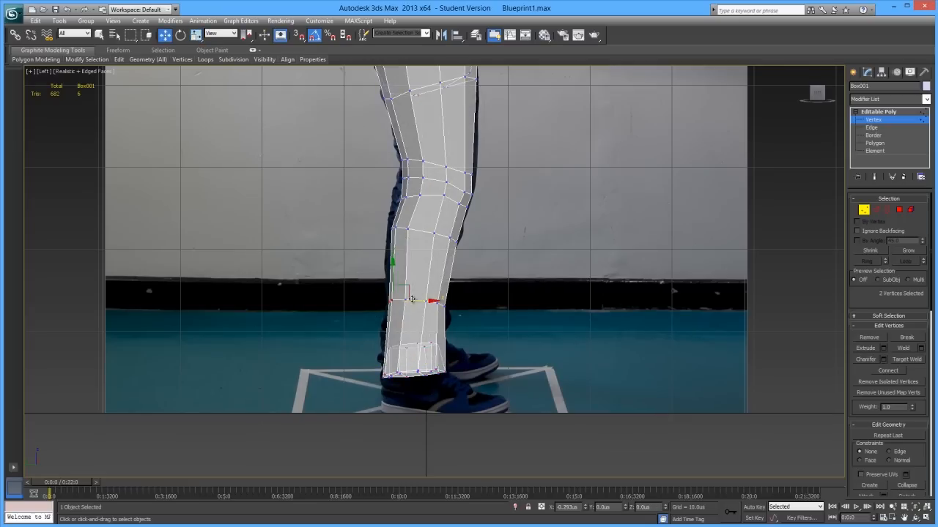
left_click(486, 267)
left_click_drag(463, 281, 437, 320)
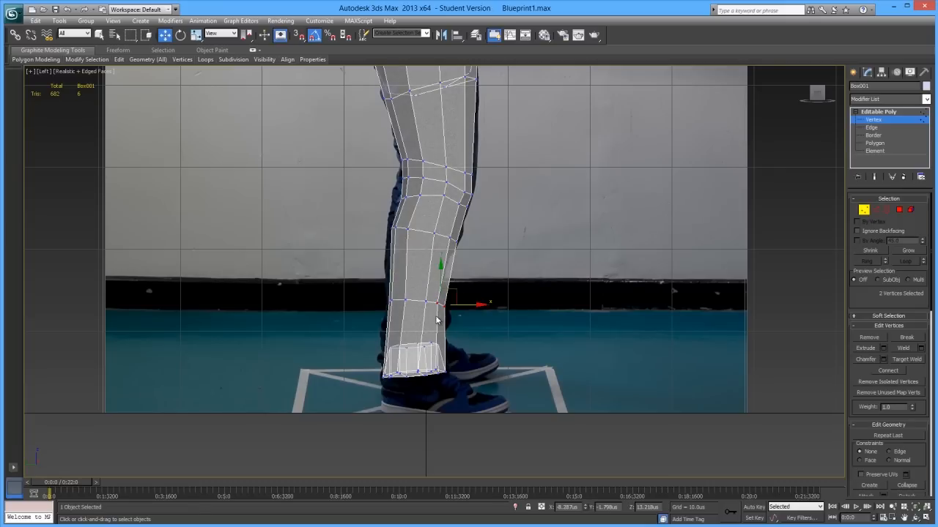
left_click(519, 234)
scroll(460, 276, "down", 6)
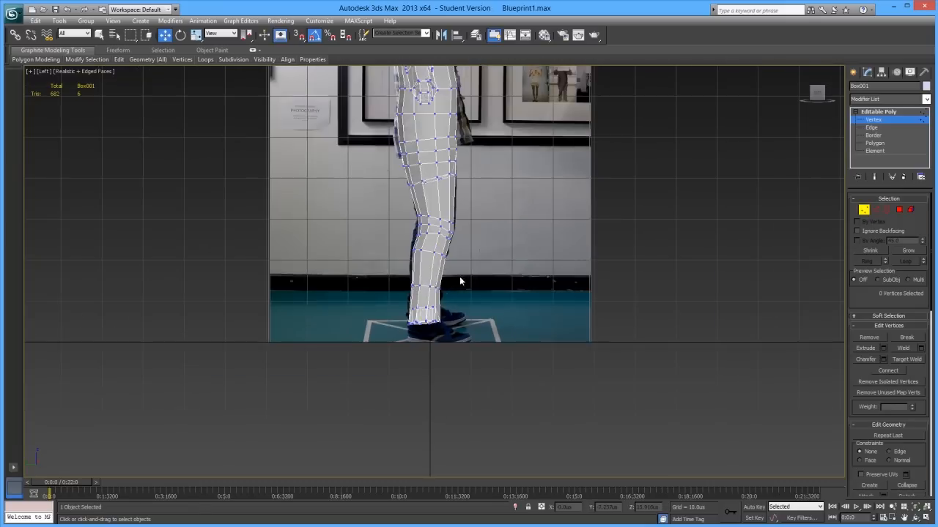
scroll(440, 310, "up", 3)
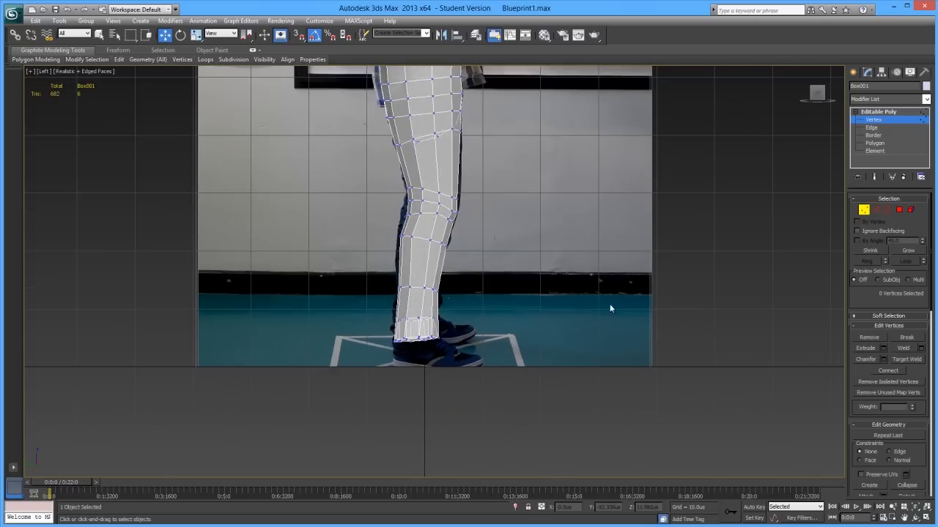
- In the front view, rotate the ankle's end polygons level, move them about 0.42 units inward and raise them 0.3 units
left_click(899, 210)
key("f")
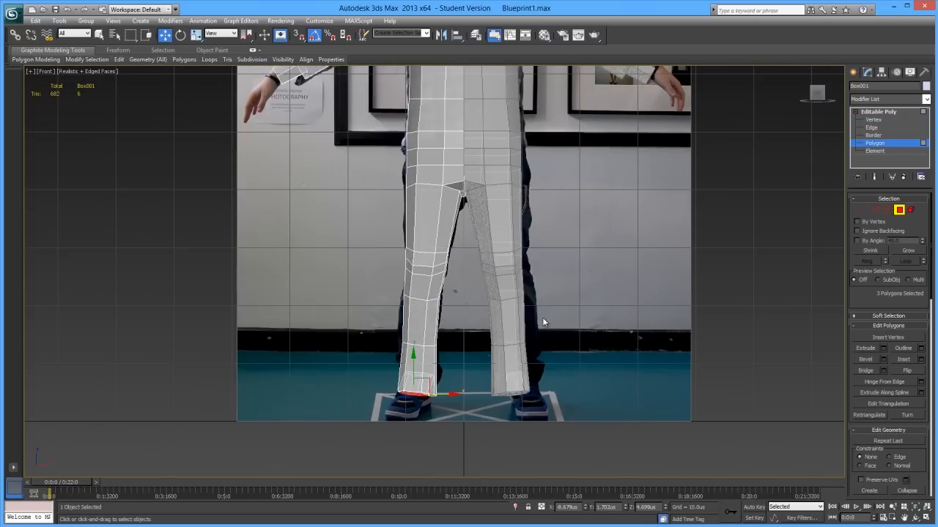
scroll(447, 324, "up", 5)
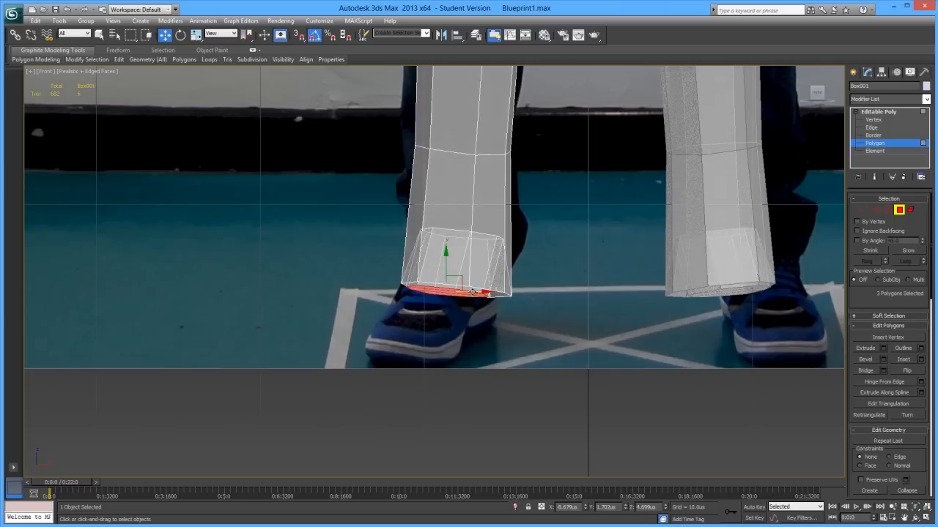
key("e")
mouse_move(474, 292)
left_mouse_down()
mouse_move(487, 277)
mouse_move(487, 290)
left_mouse_up()
key("w")
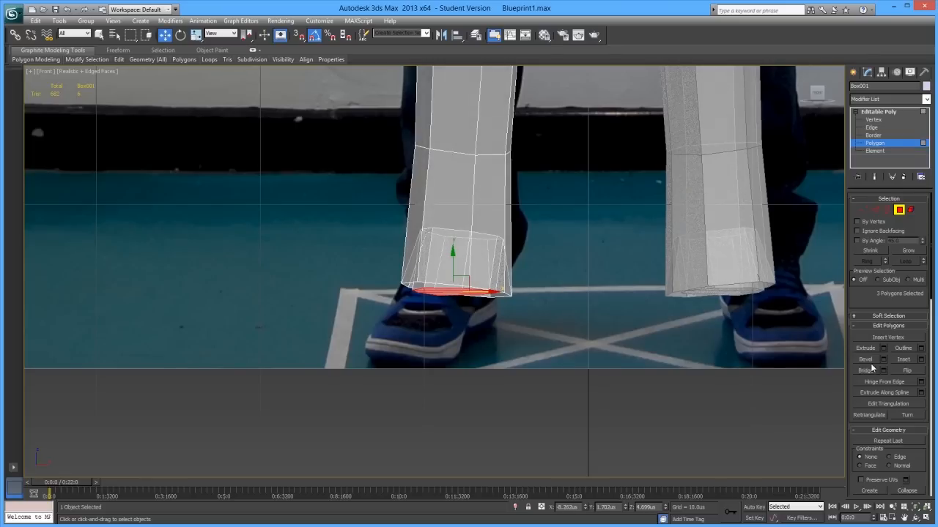
left_click_drag(454, 268, 454, 263)
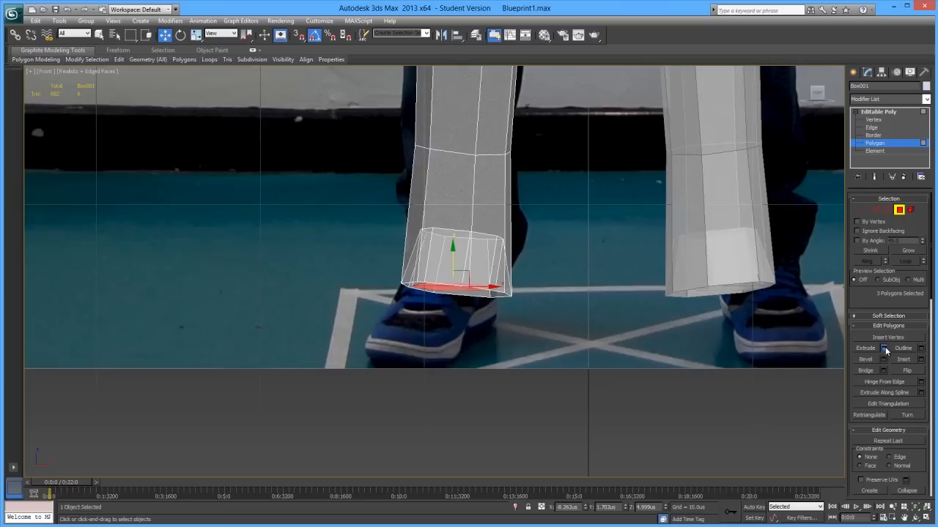
- Extrude the ankle's end polygons downward by 3.934 units to start the foot
left_click(883, 349)
left_click_drag(441, 291, 436, 351)
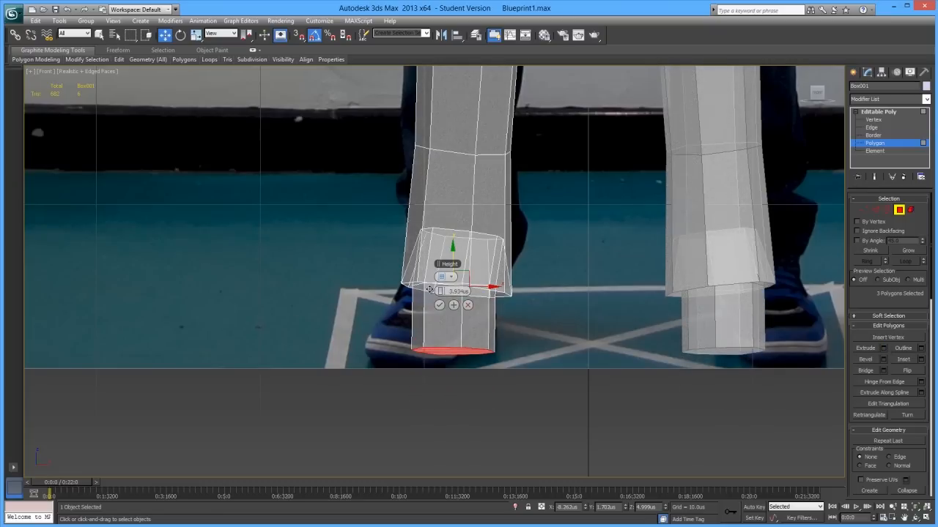
key("p")
scroll(431, 291, "down", 4)
middle_click_drag(440, 306, 506, 317, "alt")
key("l")
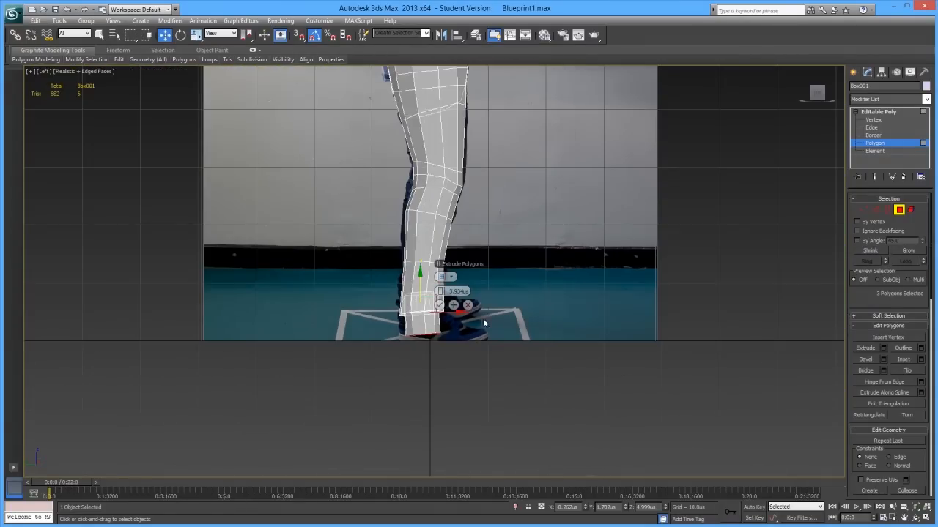
scroll(483, 322, "up", 3)
left_click(438, 306)
- Lower the foot's end polygons to the ground line and make them planar in Z
left_click_drag(444, 322, 443, 343)
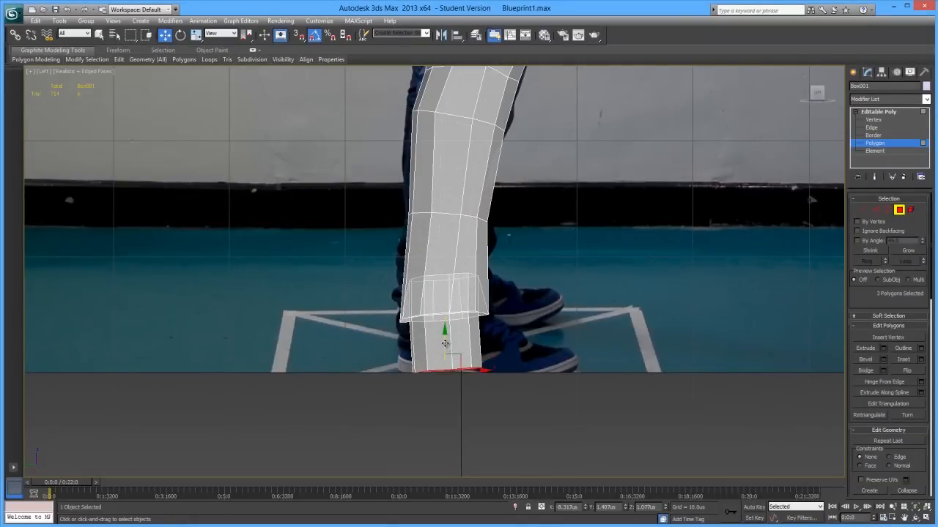
scroll(922, 492, "down", 5)
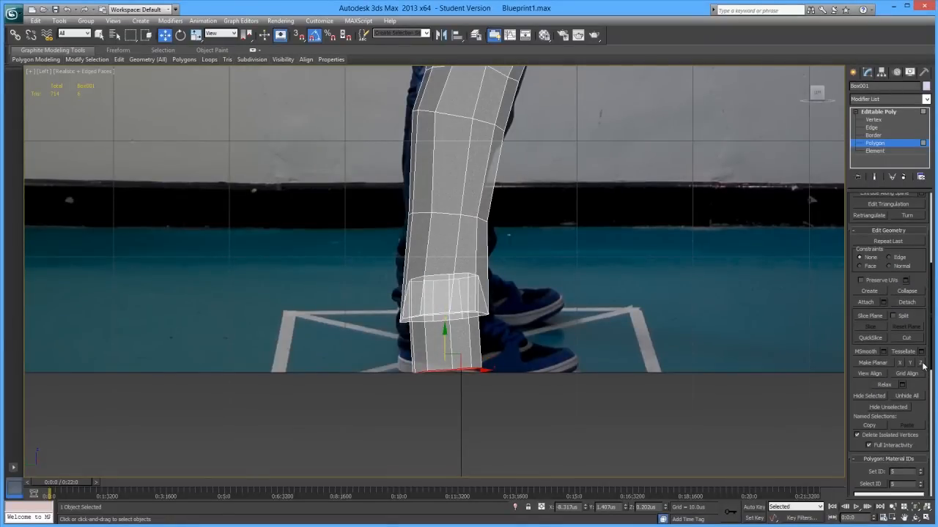
left_click(921, 365)
key("ctrl+z")
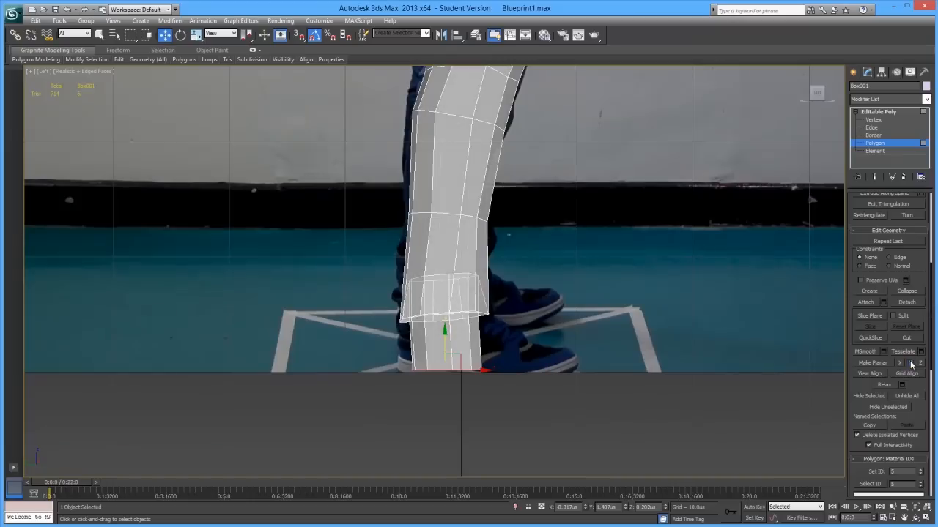
- Nudge the foot's end polygons slightly backward and down in the side view
left_click_drag(471, 370, 467, 372)
left_click_drag(440, 343, 441, 345)
right_click(664, 509)
middle_click_drag(502, 405, 443, 308)
- Rotate the foot's eight bottom vertices around the Z axis by -10 degrees to turn the foot's end ring
key("p")
scroll(480, 364, "down", 3)
key("e")
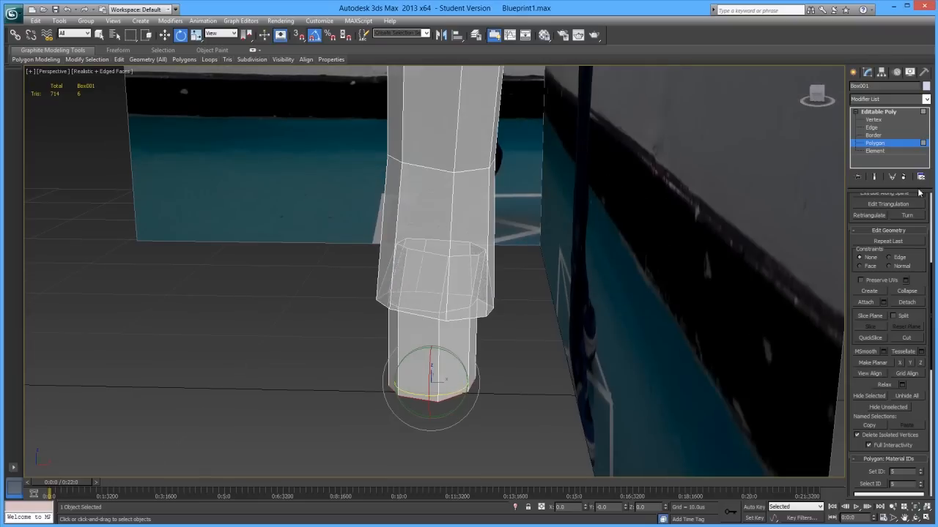
key("1")
left_click_drag(347, 347, 511, 437)
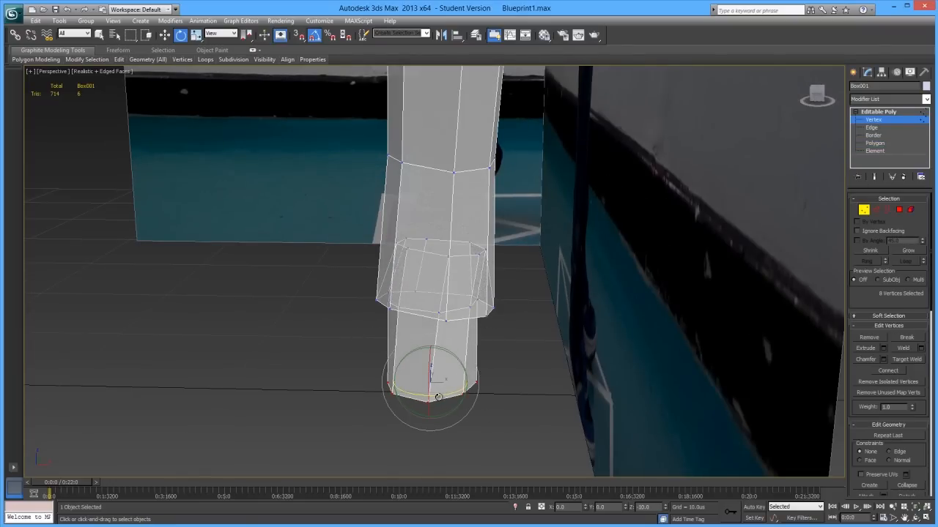
middle_click_drag(439, 395, 456, 356, "alt")
left_click_drag(455, 350, 458, 351)
left_click(503, 406)
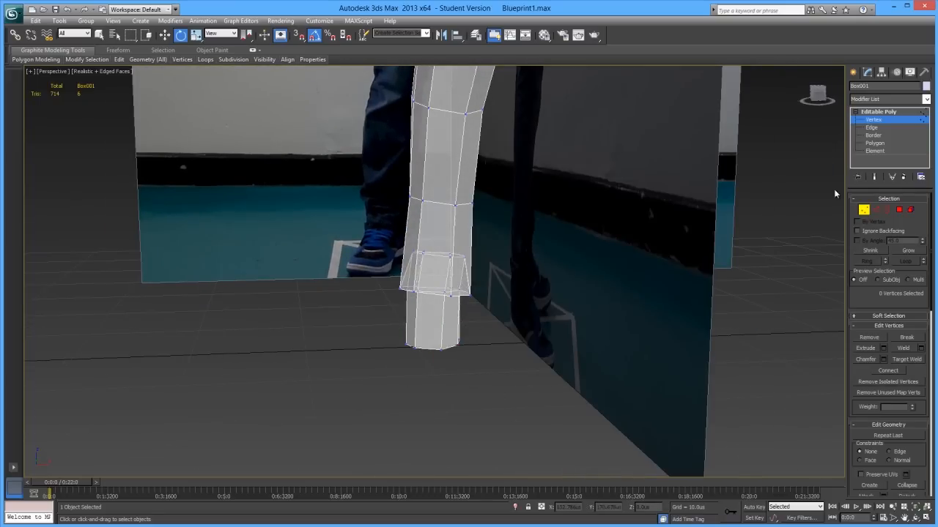
- Connect the ring of vertical edges below the trouser hem with one segment to add a horizontal loop around the foot
key("2")
left_click(442, 331)
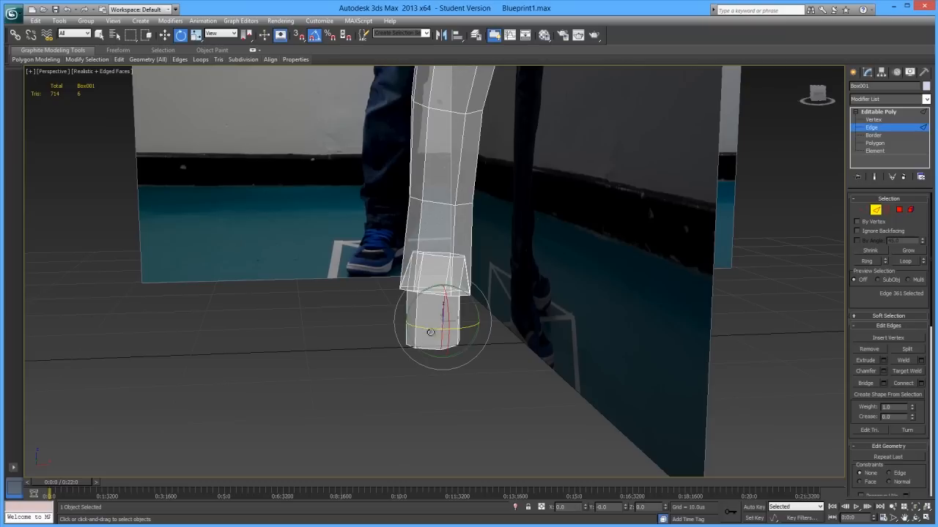
left_click(416, 331, "shift")
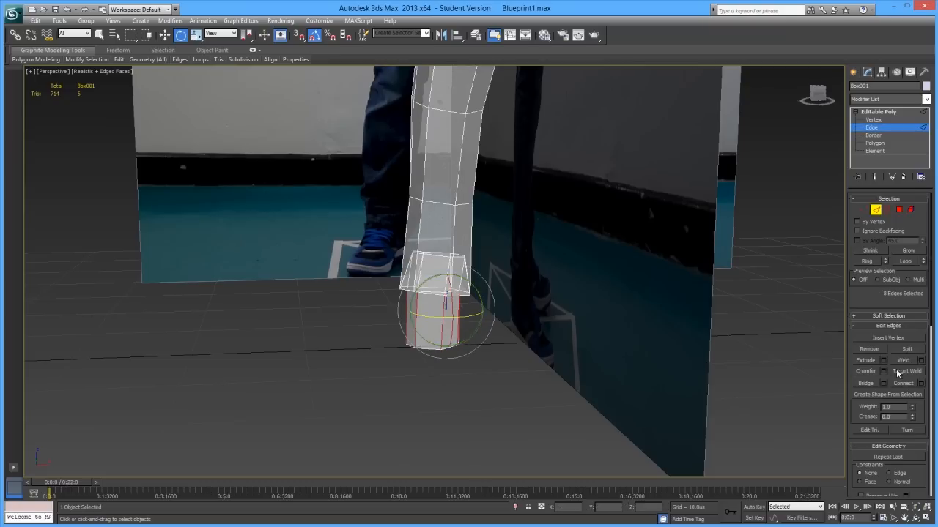
left_click(920, 383)
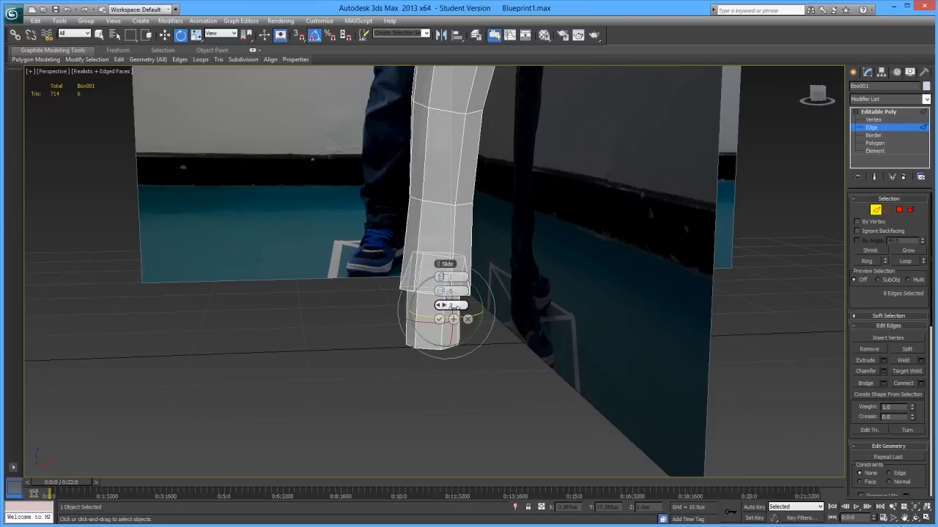
left_click(439, 319)
- Extrude the three front polygons below the new loop by about 8.08 units to form the length of the foot
left_click(899, 209)
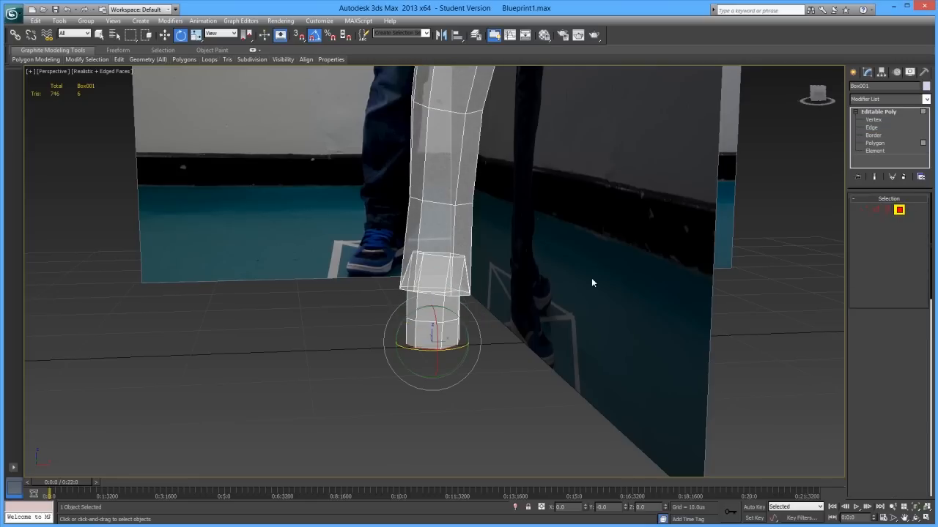
left_click(422, 334)
left_click(412, 326, "ctrl")
left_click(450, 329, "ctrl")
middle_click_drag(451, 329, 449, 360, "alt")
left_click(884, 348)
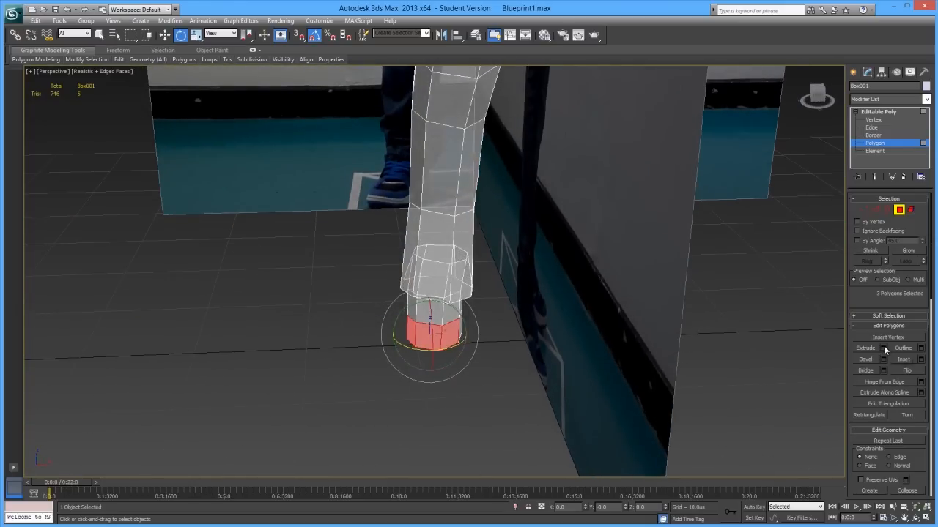
middle_click_drag(507, 357, 539, 389, "alt")
left_click_drag(444, 293, 444, 284)
middle_click_drag(443, 293, 524, 320, "alt")
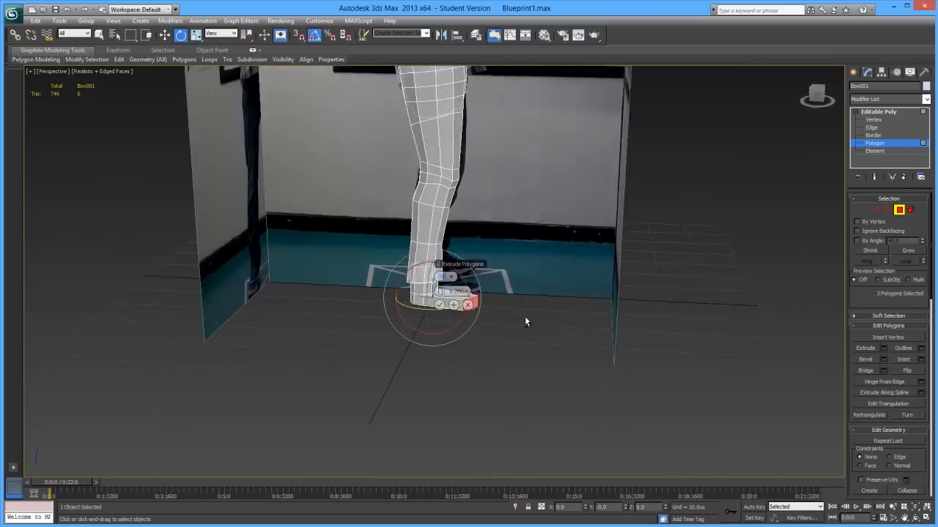
scroll(483, 309, "up", 3)
left_click_drag(446, 291, 442, 292)
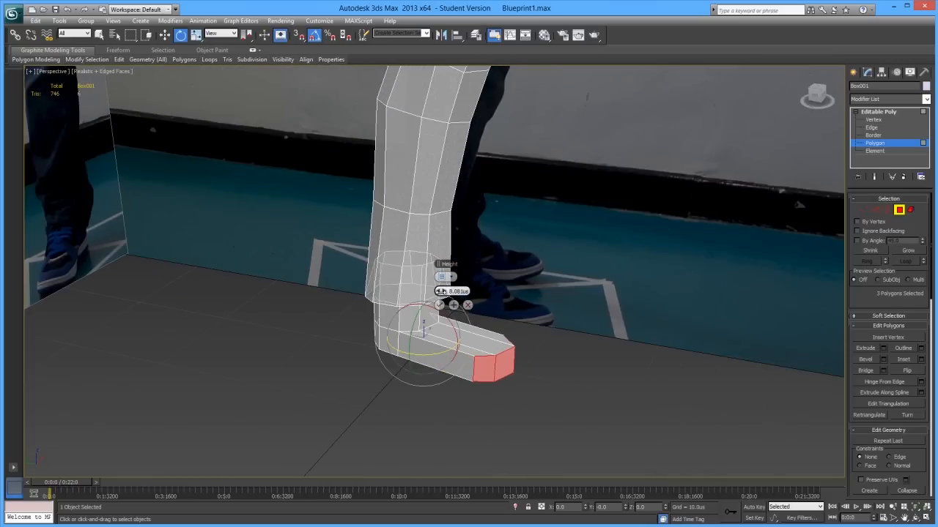
left_click(438, 306)
middle_click_drag(490, 371, 505, 356, "alt")
left_click(518, 381)
- In the side view, lower the four top vertices of the toe by about 0.8 units
scroll(517, 381, "down", 3)
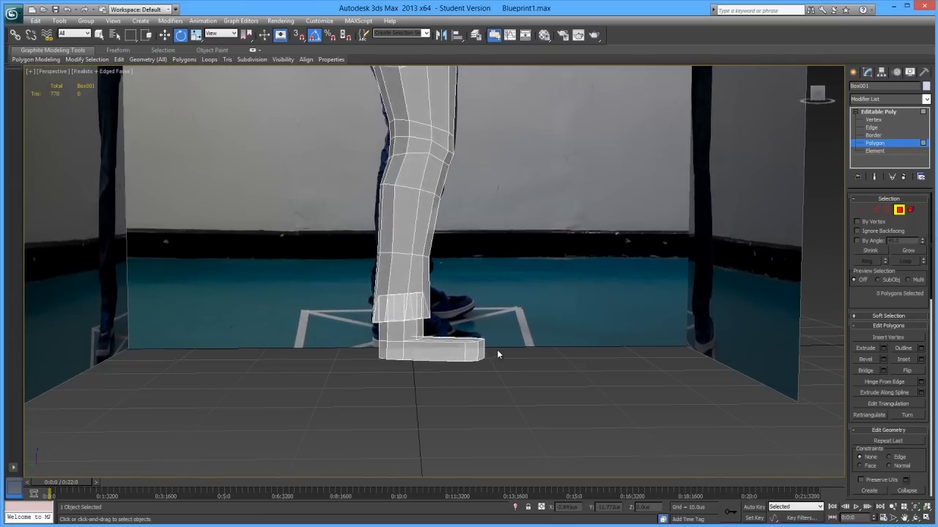
key("l")
scroll(516, 329, "up", 2)
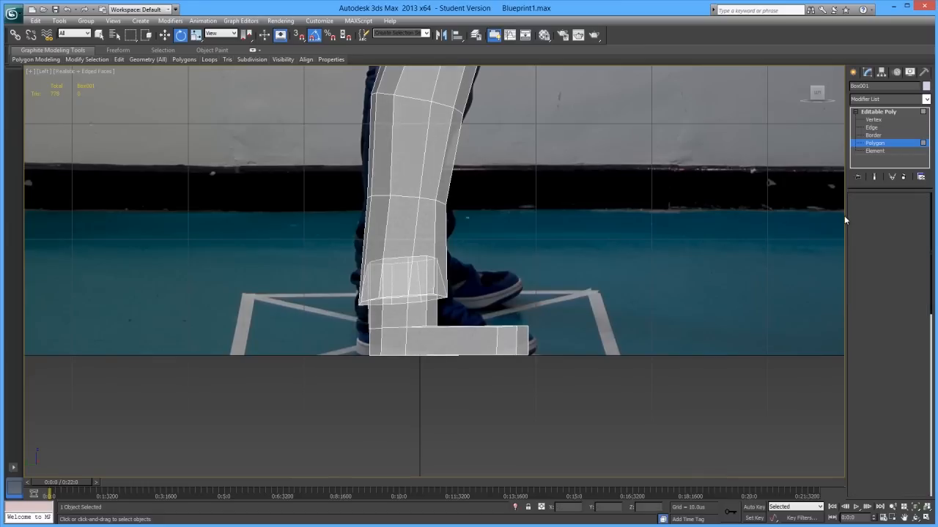
key("1")
left_click_drag(484, 346, 484, 344)
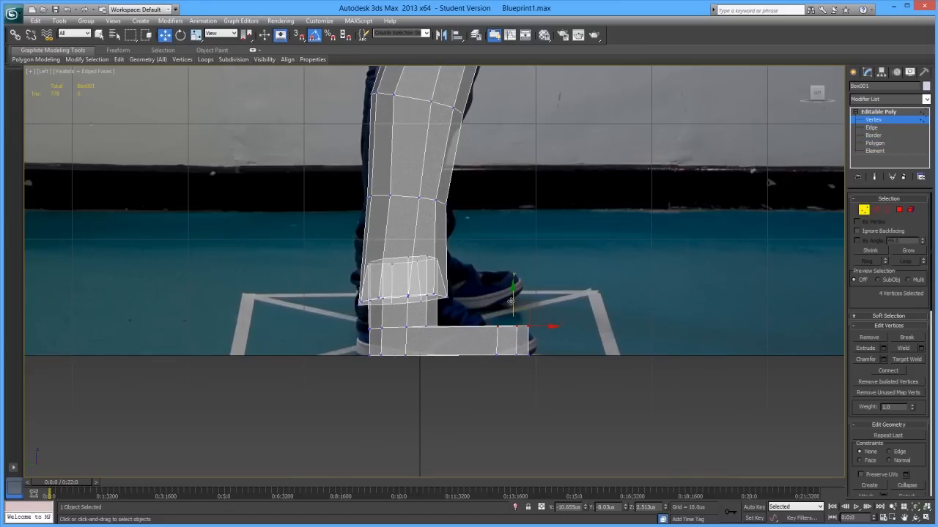
left_click_drag(510, 302, 520, 312)
- Raise the horizontal foot loop's vertices around the ankle to just below the trouser hem, so the instep slopes toward the toe
left_click_drag(447, 316, 403, 329)
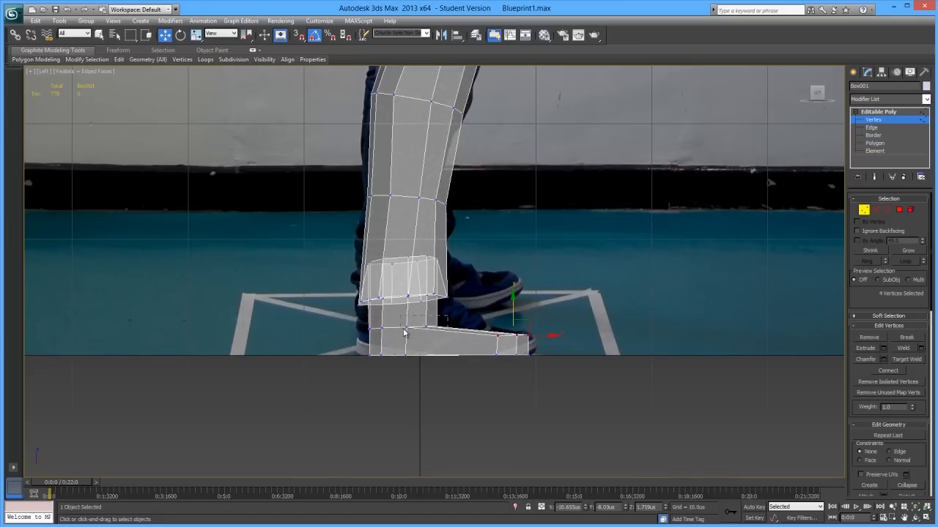
left_click_drag(340, 338, 340, 339)
left_click_drag(401, 300, 409, 272)
left_click(569, 322)
middle_click_drag(445, 325, 462, 322)
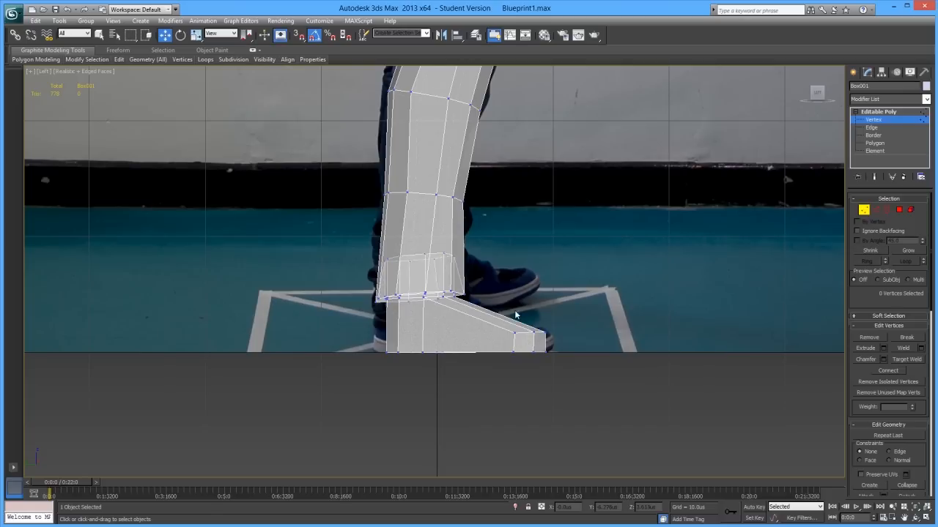
key("ctrl+z")
left_click_drag(418, 268, 426, 274)
left_click(631, 300)
- Connect the lengthwise edges of the foot with one segment, pinch 0 and slide 21, adding a cross loop
left_click(875, 211)
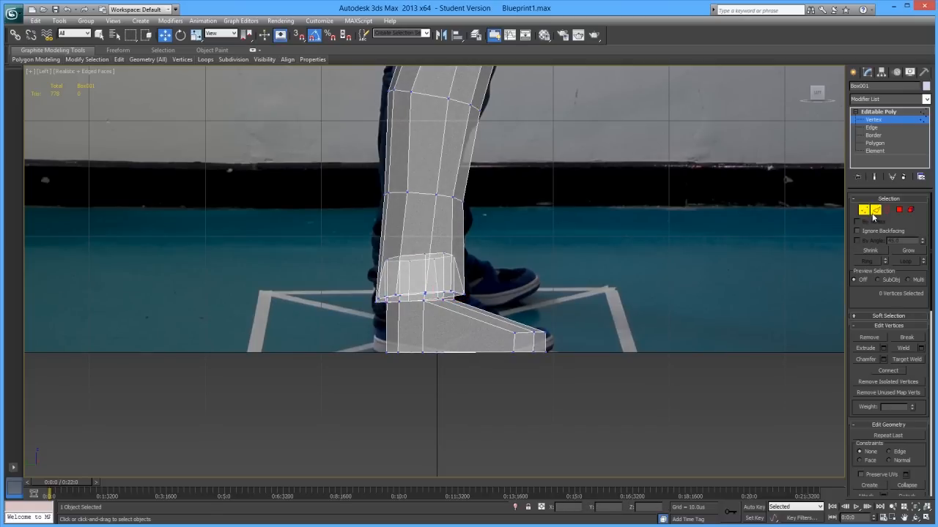
left_click_drag(477, 373, 478, 371)
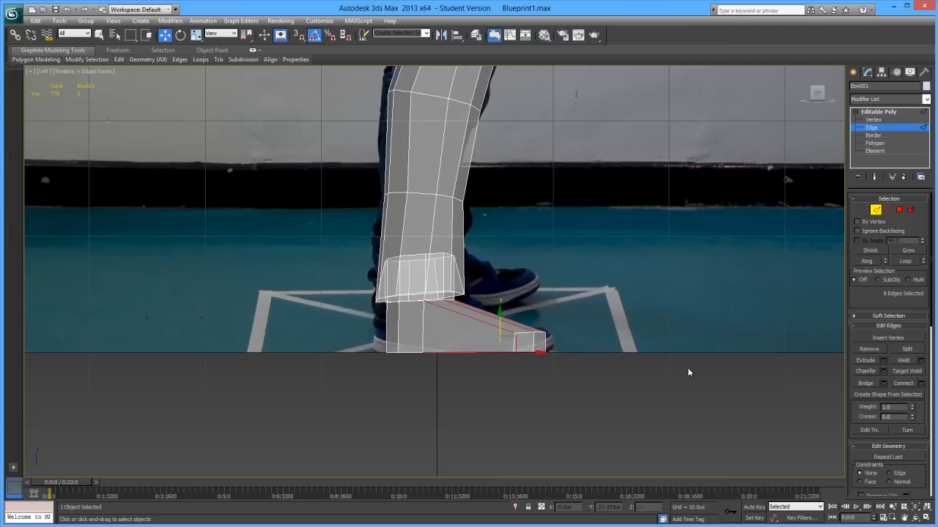
left_click(906, 384)
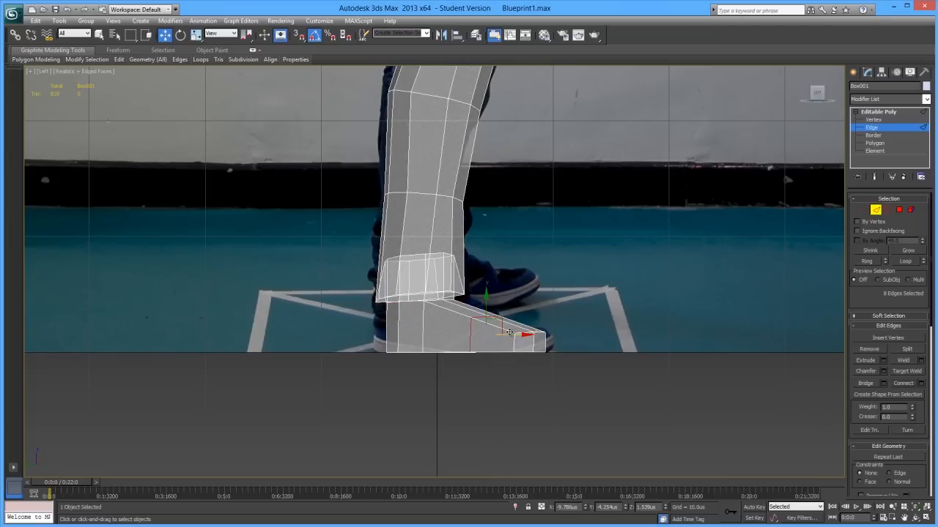
key("ctrl+z")
left_click(920, 384)
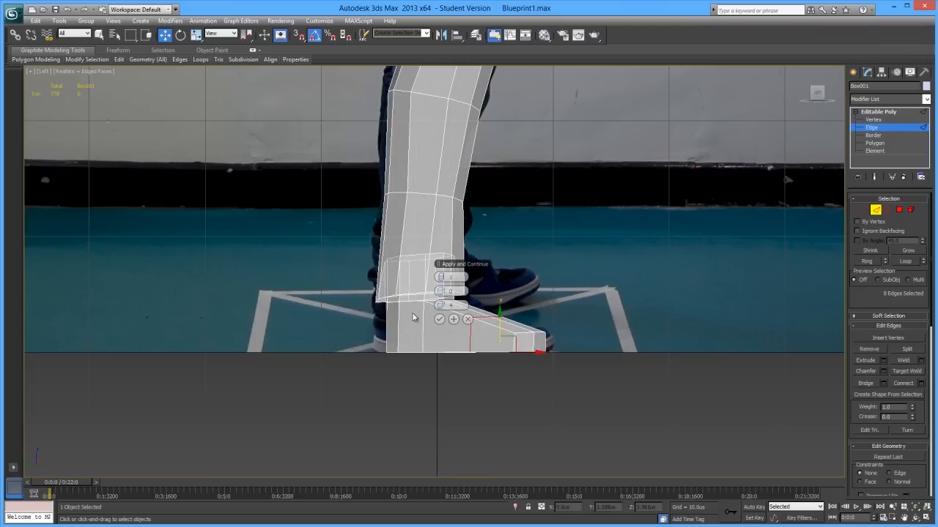
left_click_drag(442, 305, 486, 306)
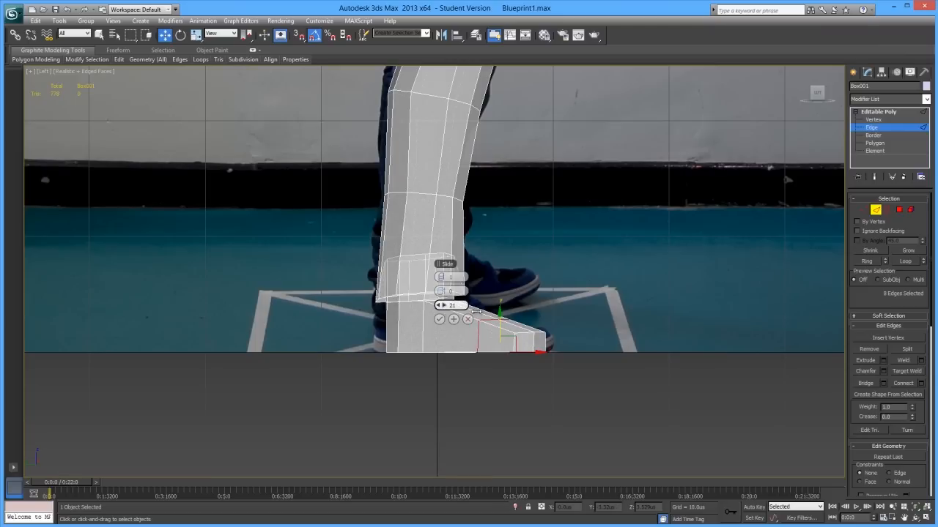
left_click(439, 321)
- In the side view, lower the four upper vertices of the new cross loop by about 0.54 units to match the shoe
key("1")
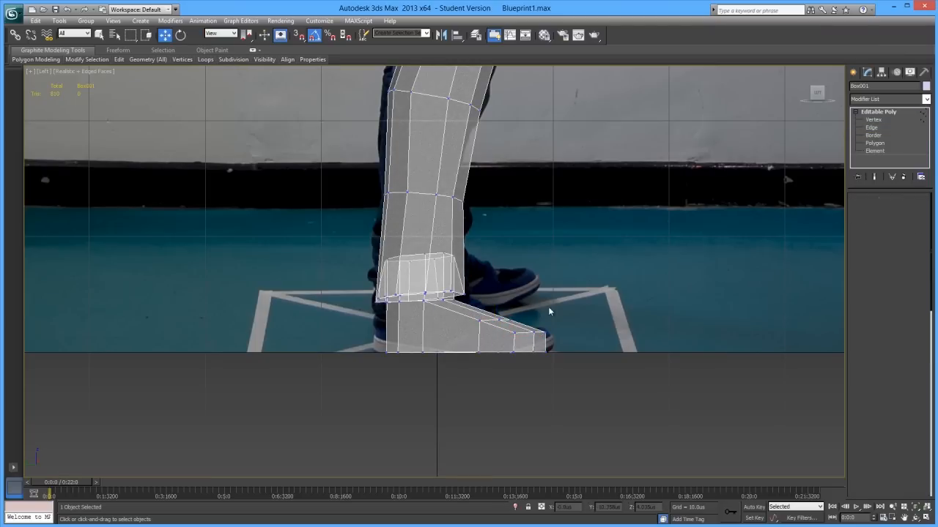
key("p")
scroll(506, 334, "down", 3)
middle_click_drag(535, 339, 418, 371, "alt")
key("l")
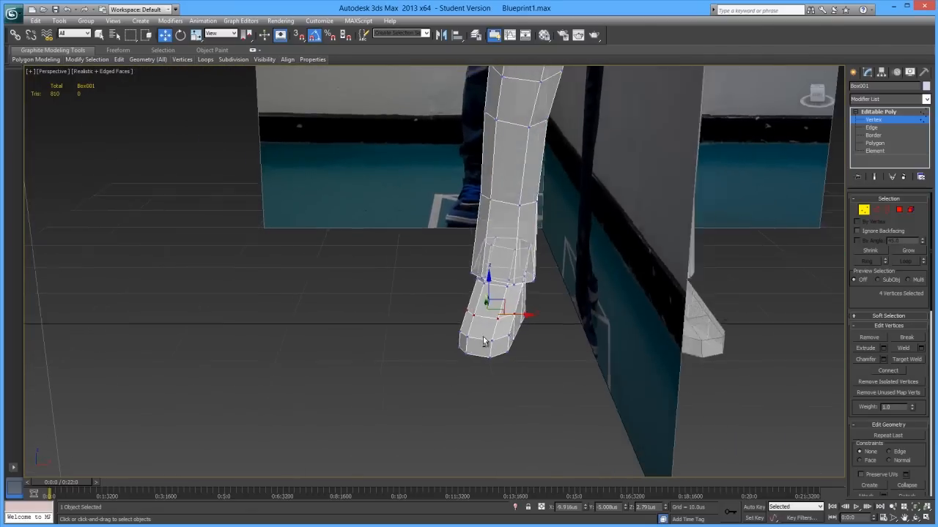
scroll(568, 308, "up", 2)
left_click_drag(495, 296, 496, 303)
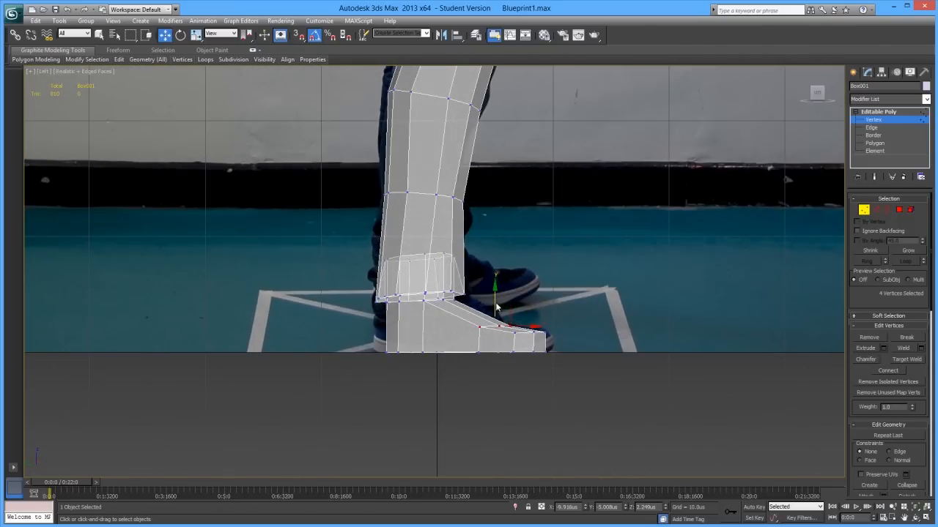
left_click(498, 307)
- Lower the four upper vertices along the outer side of the foot by about 0.53 units
key("p")
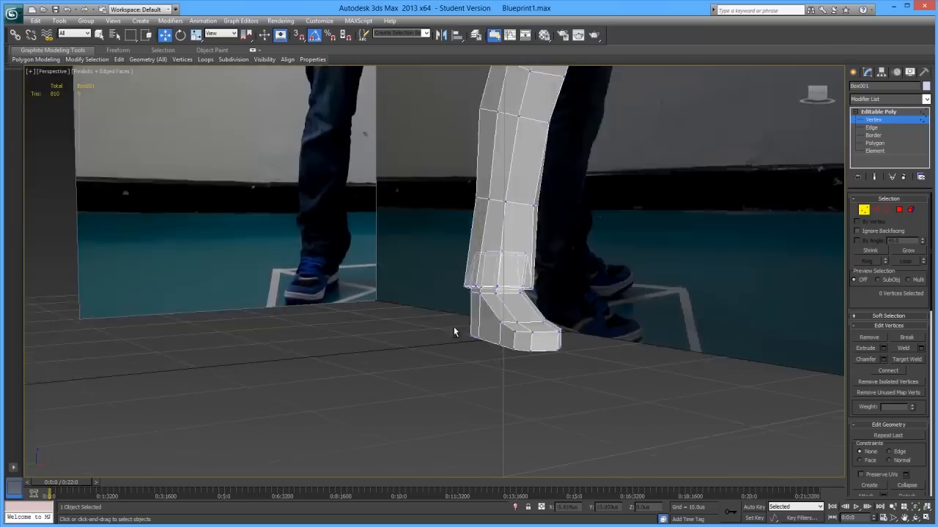
scroll(490, 315, "up", 4)
left_click(470, 284)
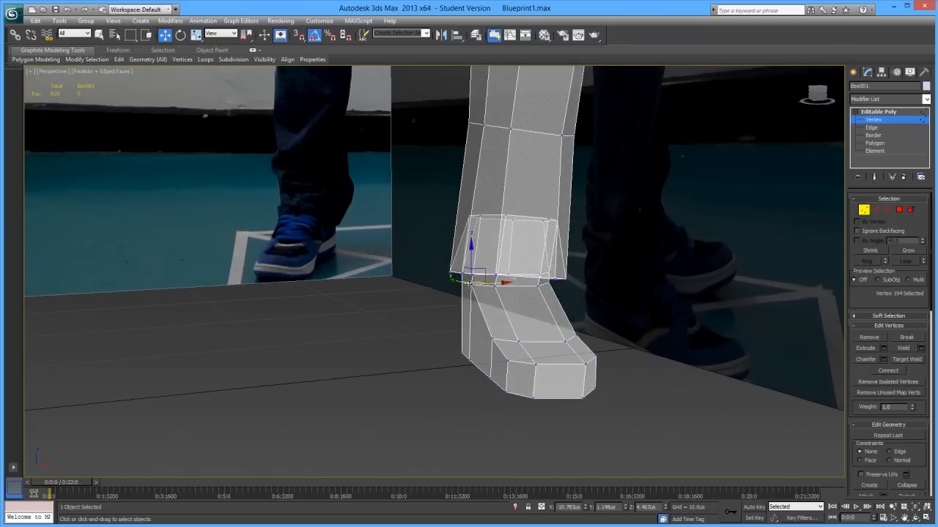
left_click(461, 280, "ctrl")
left_click(492, 341, "ctrl")
left_click(506, 360, "ctrl")
middle_click_drag(445, 362, 412, 323, "alt")
key("ctrl+z")
middle_click_drag(527, 335, 480, 356, "alt")
left_click(463, 342, "ctrl")
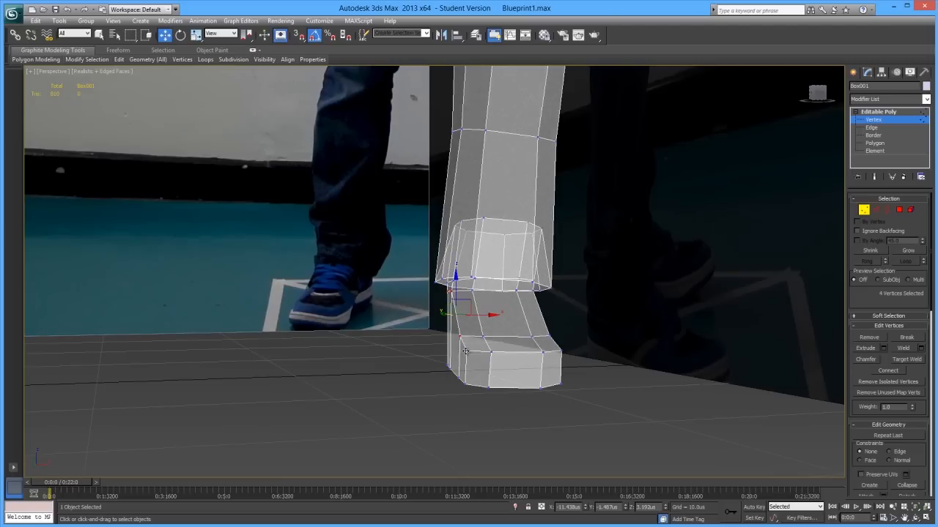
left_click_drag(453, 286, 461, 300)
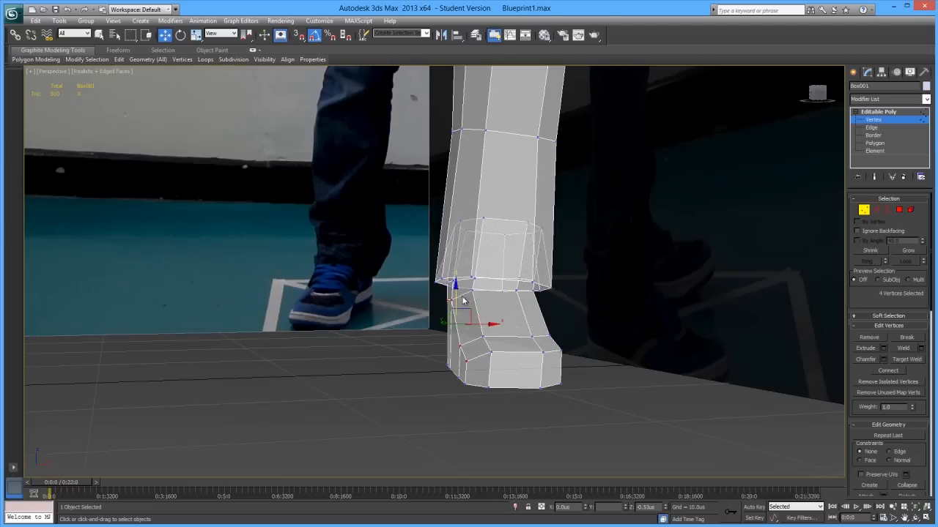
- Make the mesh see-through and lower the three upper vertices along the inner side of the foot by about 0.55 units
middle_click_drag(461, 300, 511, 359, "alt")
key("alt+x")
left_click(551, 295)
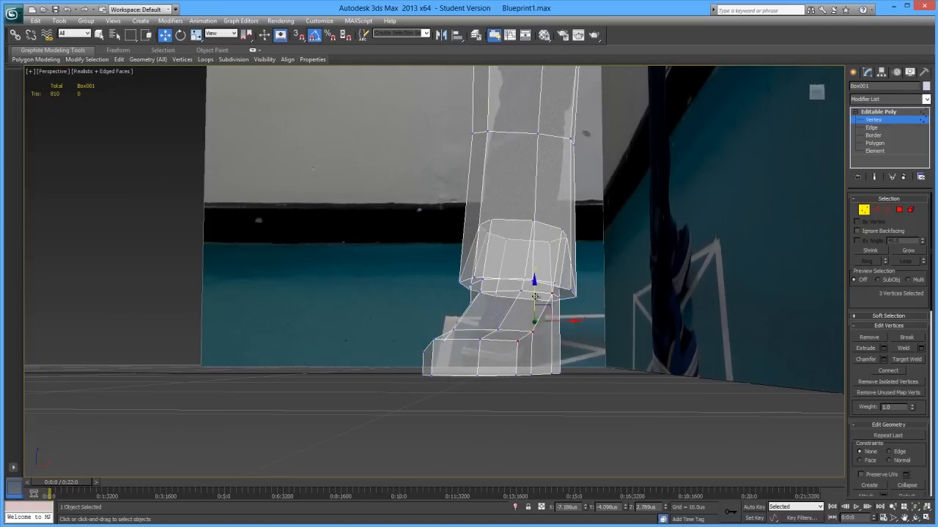
key("alt+x")
middle_click_drag(535, 297, 548, 324, "alt")
middle_click_drag(593, 293, 598, 286, "alt")
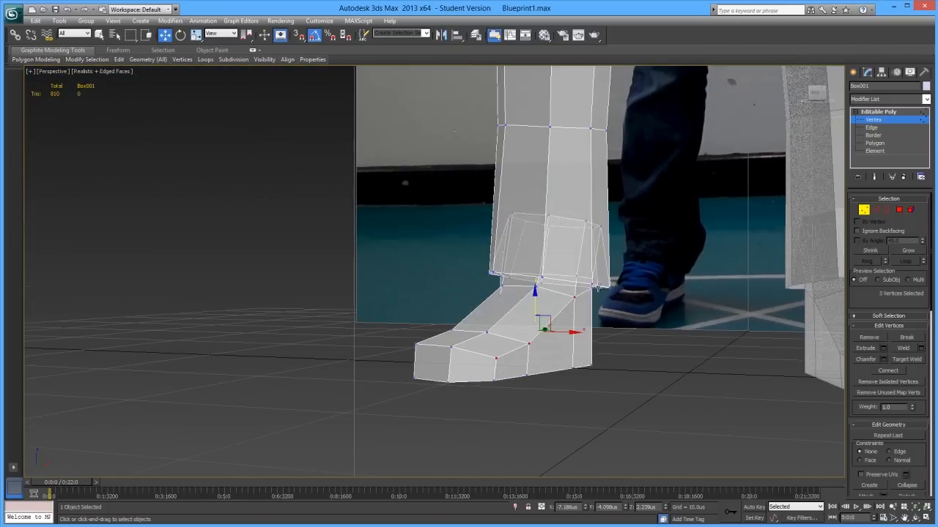
left_click(592, 287)
- Select the eight-vertex ankle loop at the trouser hem and rotate it slightly around the vertical axis
middle_click_drag(593, 273, 441, 368, "alt")
left_click(527, 284)
left_click(573, 293, "shift")
key("e")
mouse_move(578, 324)
left_mouse_down()
mouse_move(562, 316)
mouse_move(567, 323)
left_mouse_up()
mouse_move(567, 323)
middle_mouse_down("alt")
mouse_move(569, 335)
mouse_move(573, 320)
middle_mouse_up("alt")
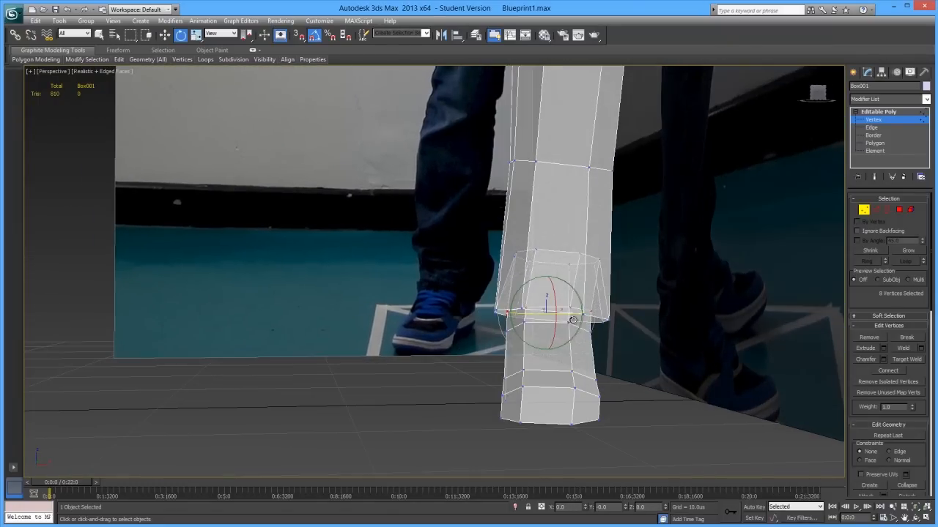
- Select the eight-vertex loop at the upper end of the folded-in hem and rotate it slightly around the vertical axis
left_click(580, 253)
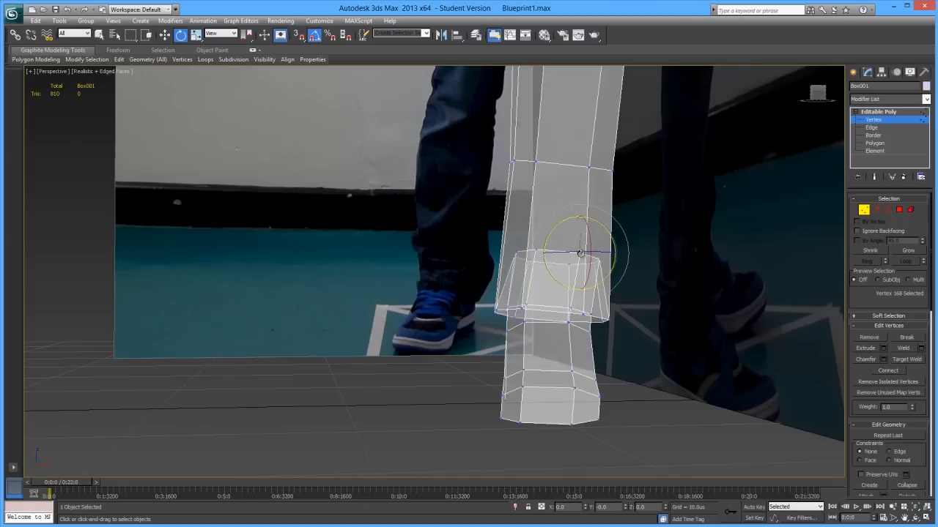
left_click(535, 250, "shift")
key("w")
key("e")
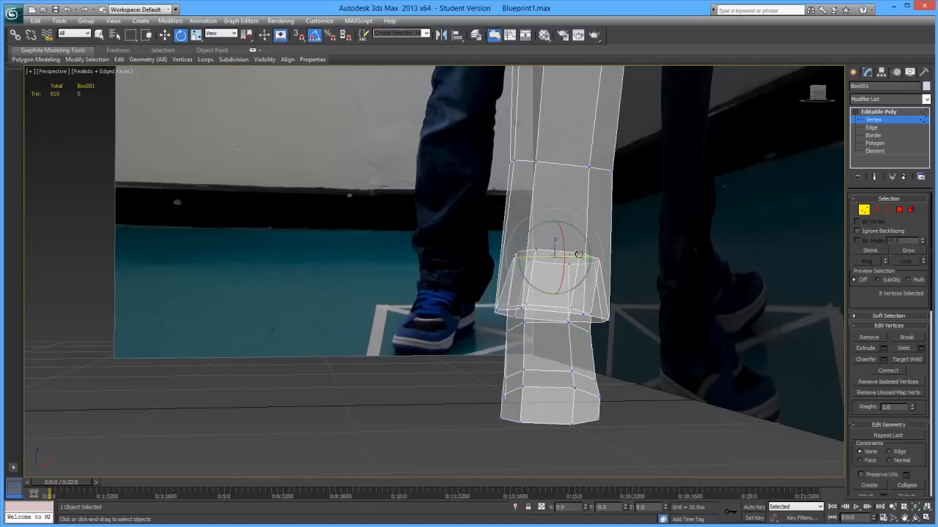
left_click_drag(578, 256, 575, 252)
- Shift the upper inner hem loop outward along X by about 0.49 units to centre it within the leg
middle_click_drag(574, 250, 643, 289, "alt")
key("w")
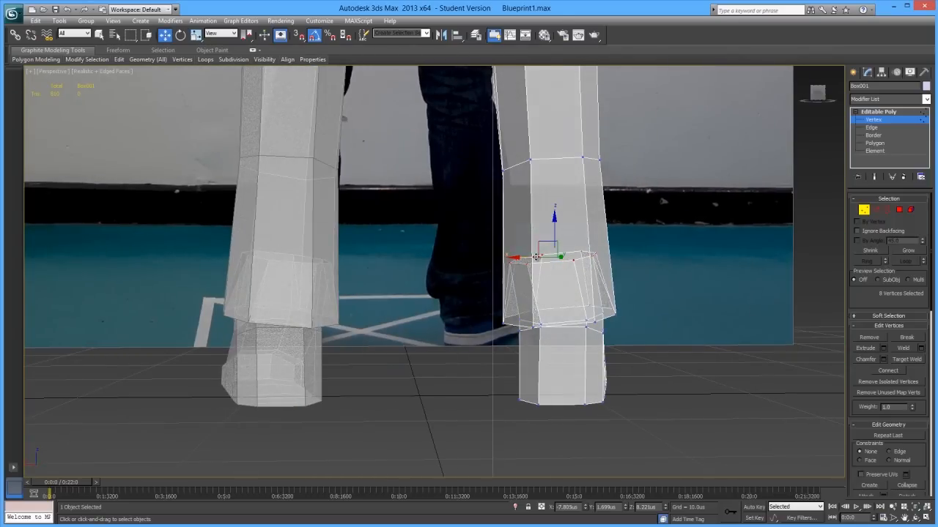
left_click_drag(536, 256, 533, 257)
key("e")
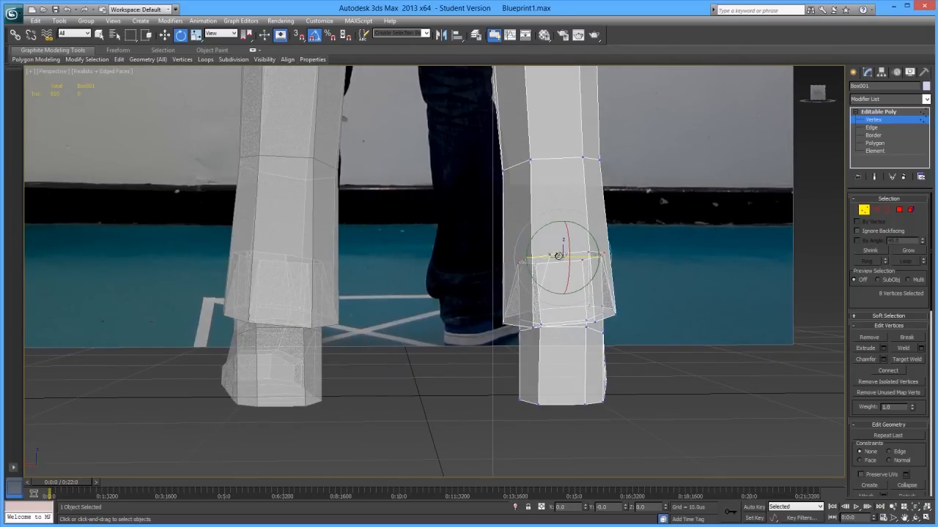
middle_click_drag(559, 242, 601, 330, "alt")
key("w")
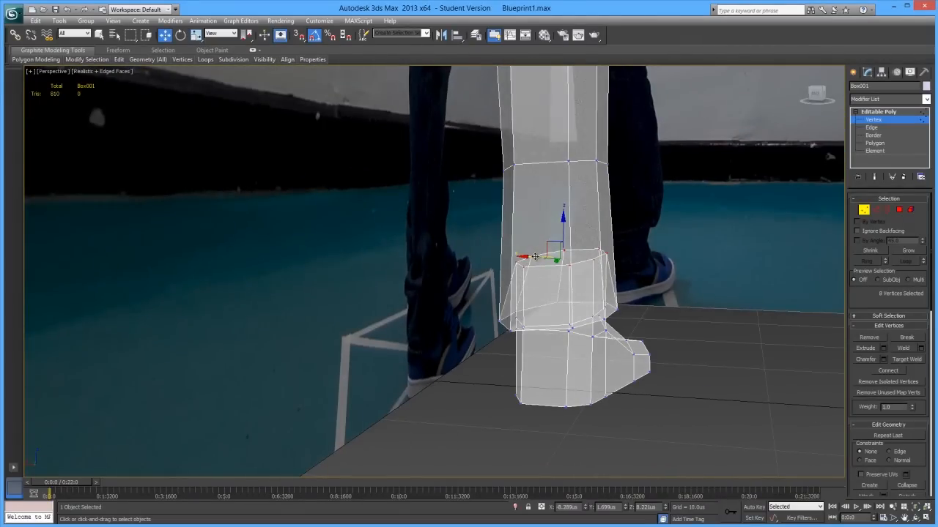
- Select the two vertices at the back of the ankle and lower them by about 0.48 units below the trouser hem
middle_click_drag(549, 261, 593, 389, "alt")
scroll(470, 295, "up", 3)
middle_click_drag(441, 306, 486, 298, "alt")
key("2")
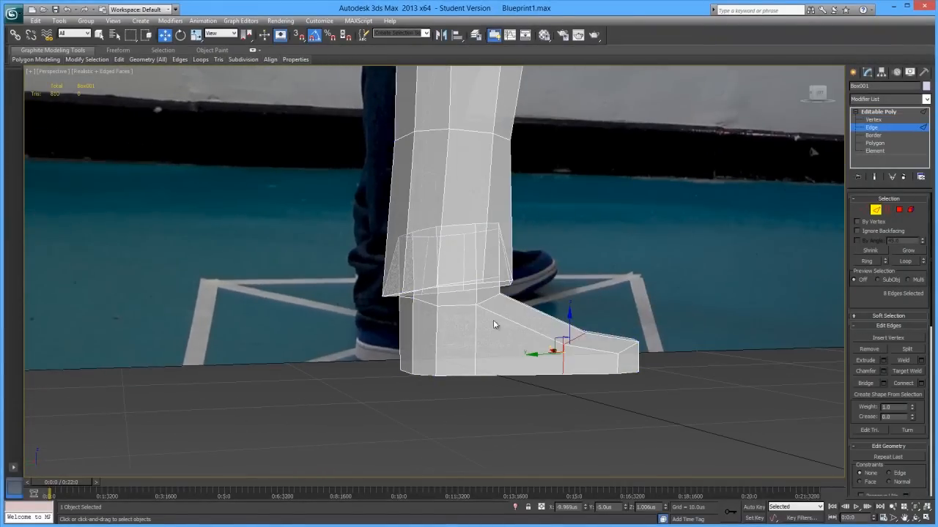
left_click(477, 293)
double_click(501, 286)
middle_click_drag(496, 309, 567, 311, "alt")
left_click(864, 210)
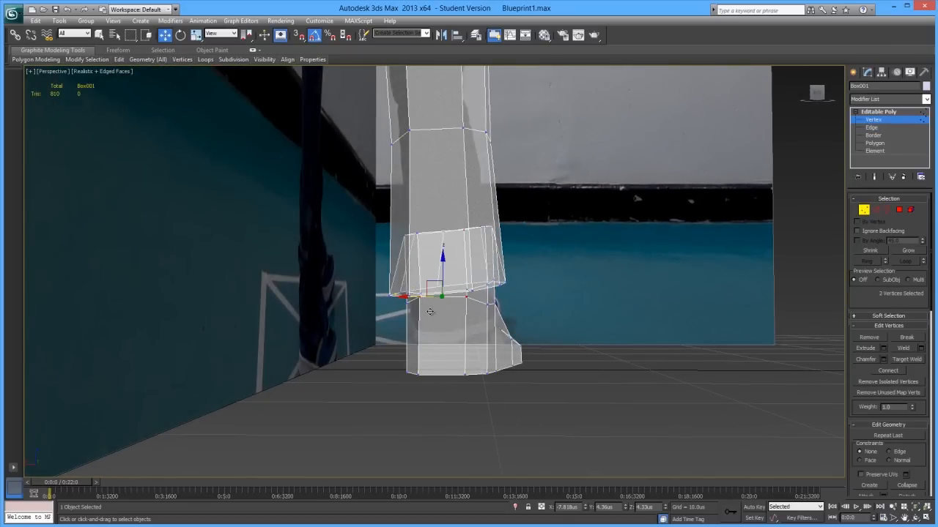
left_click_drag(441, 275, 443, 282)
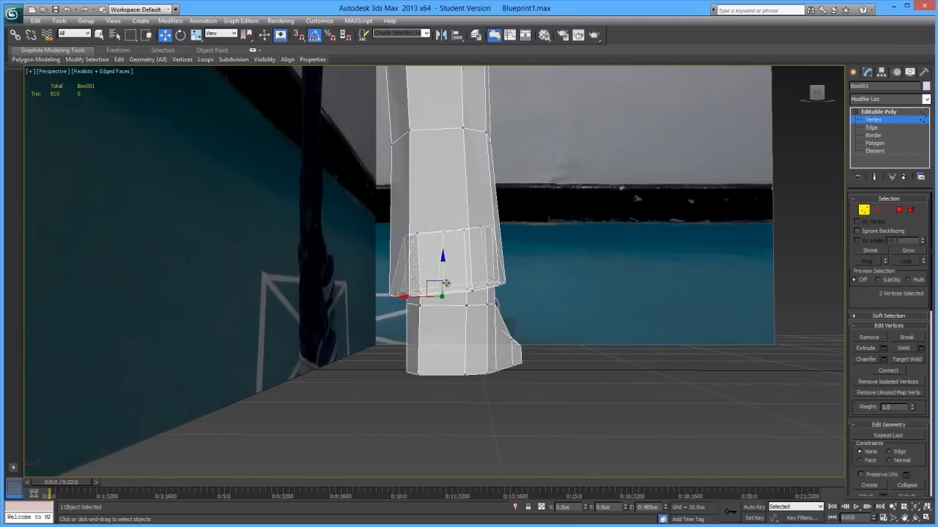
- Lower the two vertices at the front of the ankle slightly, where the foot meets the trouser hem
middle_click_drag(445, 282, 506, 305, "alt")
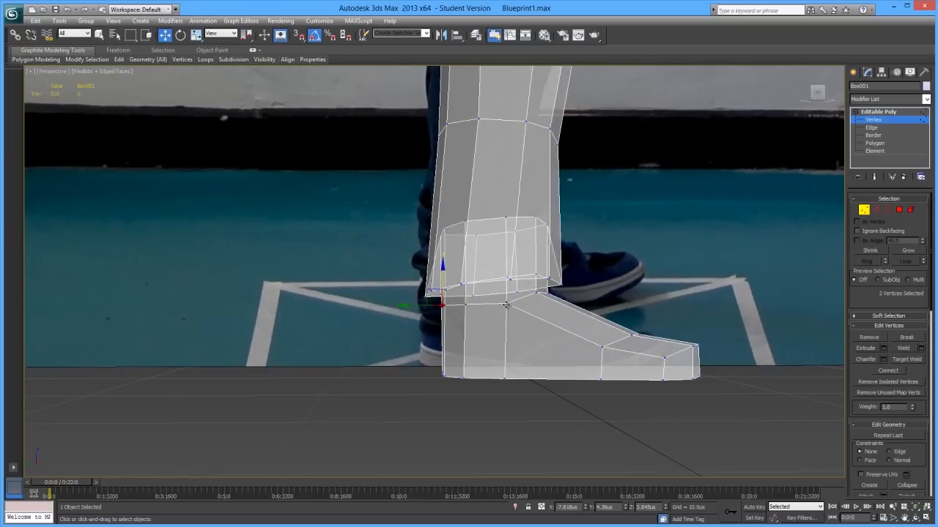
middle_click_drag(576, 342, 581, 307, "alt")
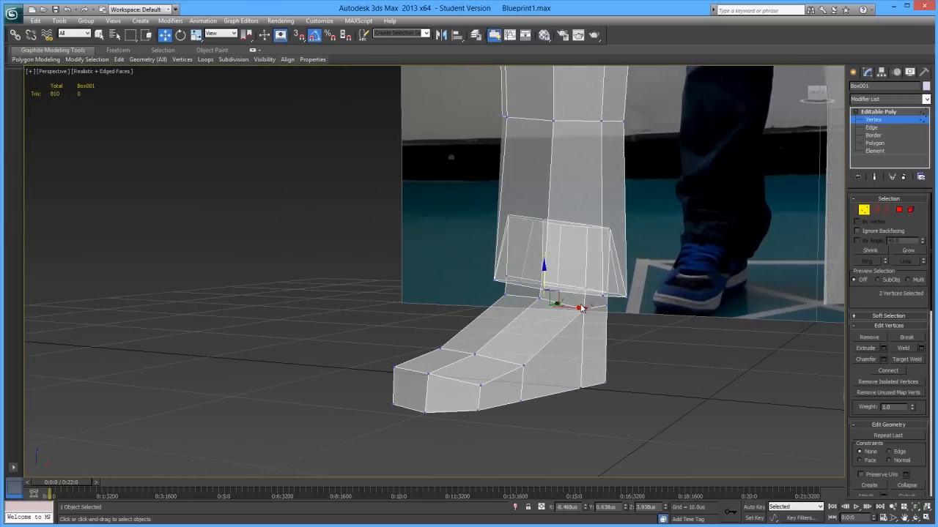
left_click_drag(546, 277, 543, 285)
middle_click_drag(544, 289, 636, 322, "alt")
- Reposition the vertex pairs around the toe tip so the front of the foot has an even, symmetrical outline
middle_click_drag(709, 373, 456, 320, "alt")
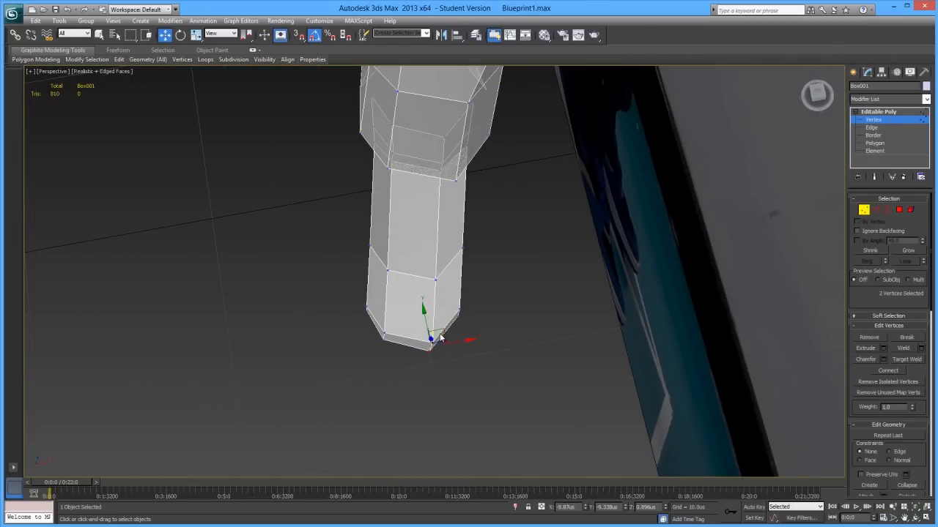
left_click_drag(444, 322, 467, 303)
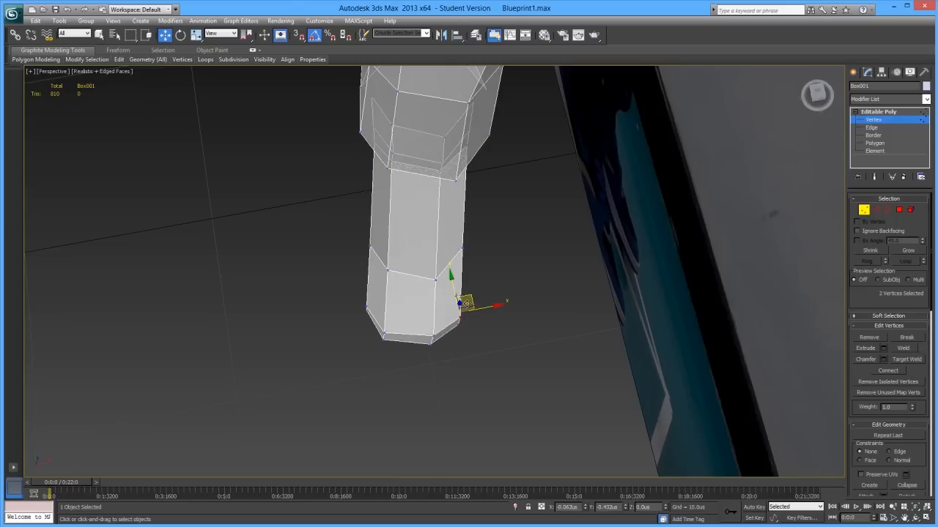
left_click(462, 362)
left_click_drag(439, 325, 398, 321)
left_click(352, 327)
left_click(344, 290)
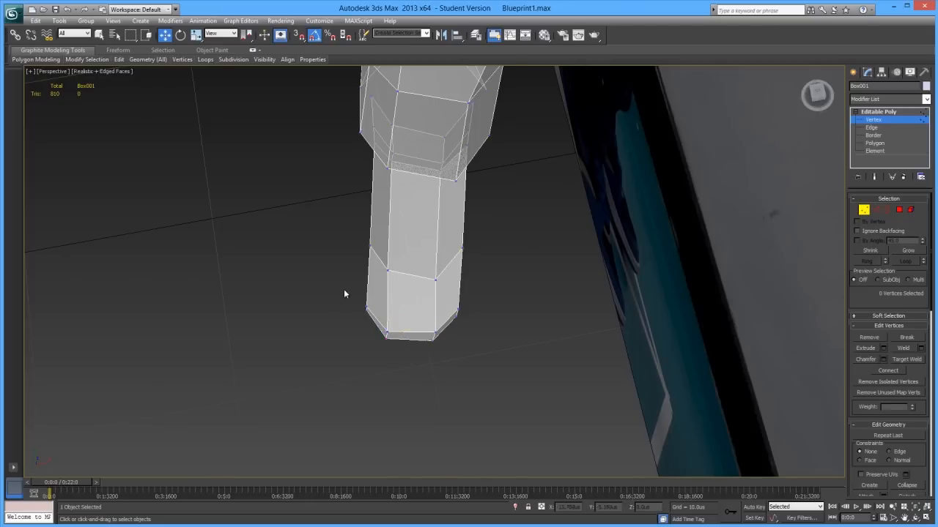
- Move one vertex of the row behind the toe forward by about 0.3 units to straighten the row across the foot
scroll(420, 327, "down", 5)
scroll(420, 329, "up", 3)
left_click(411, 330)
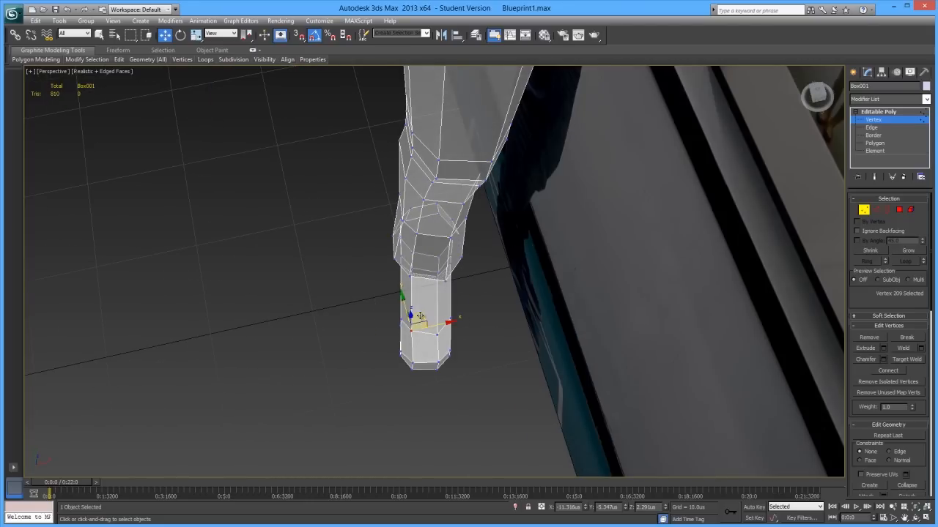
left_click_drag(420, 315, 425, 316)
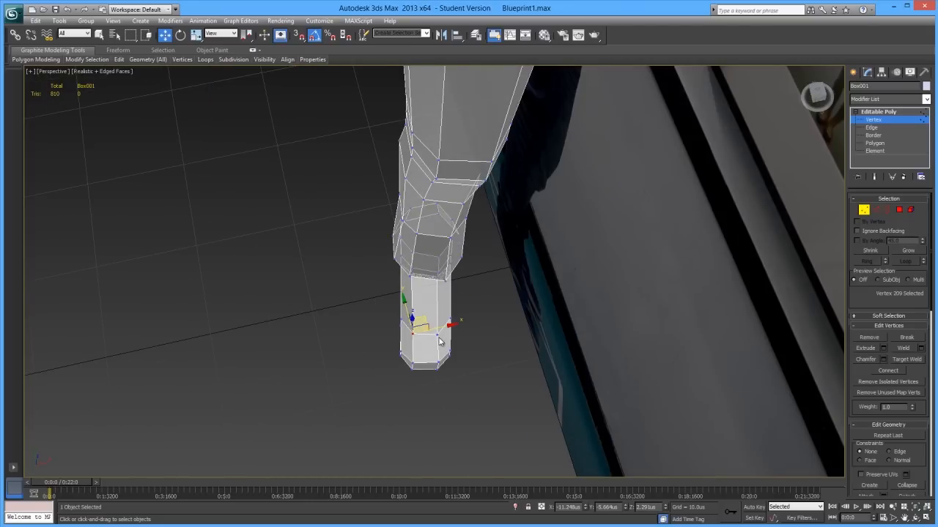
left_click(789, 225)
left_click(876, 210)
middle_click_drag(406, 419, 443, 285, "alt")
left_click(442, 284)
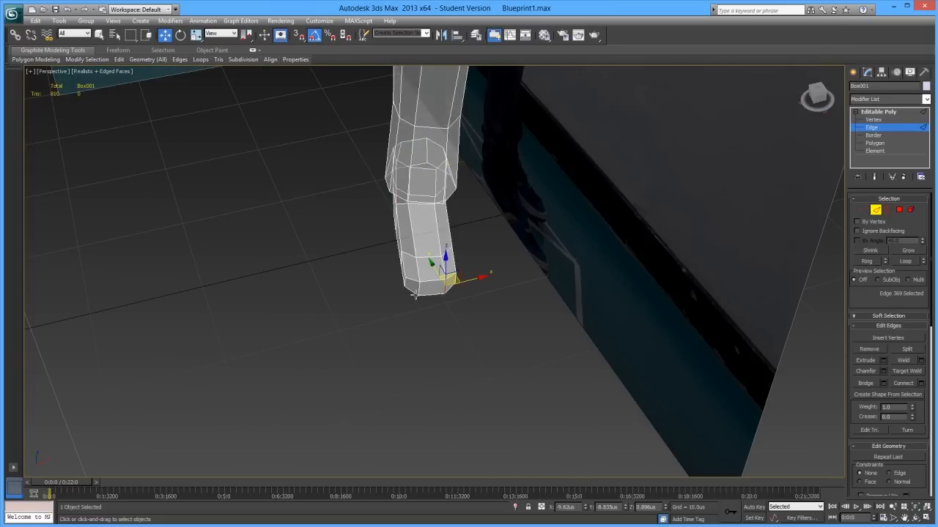
left_click(419, 288, "ctrl")
left_click(445, 285)
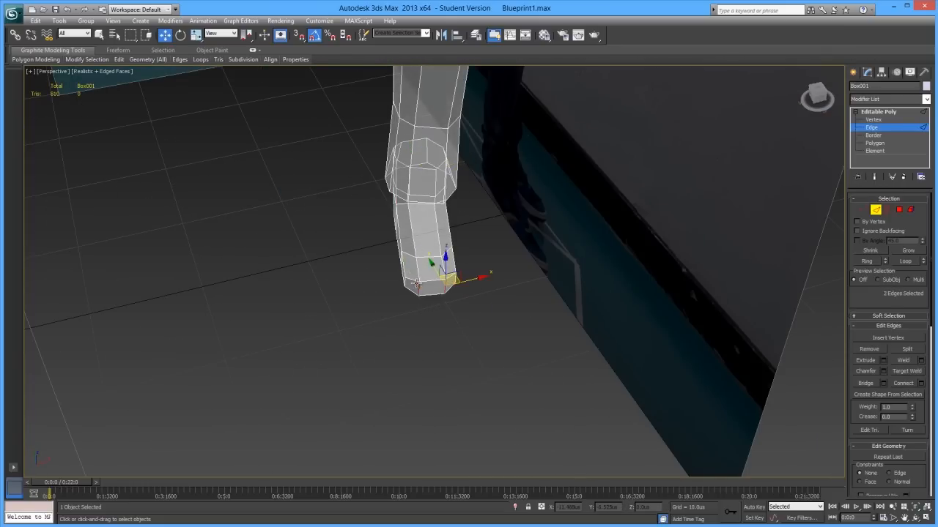
left_click(403, 282, "ctrl")
middle_click_drag(403, 282, 473, 334, "alt")
left_click(455, 285, "ctrl")
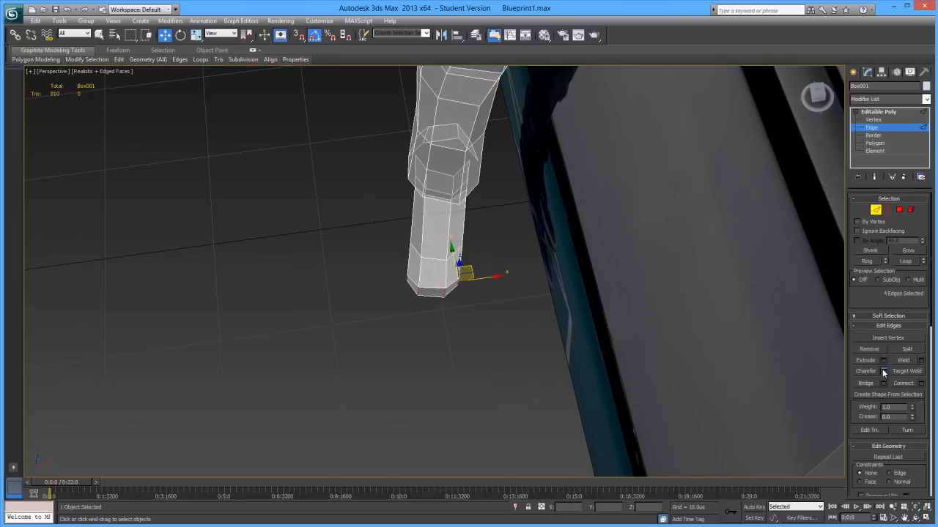
left_click(882, 372)
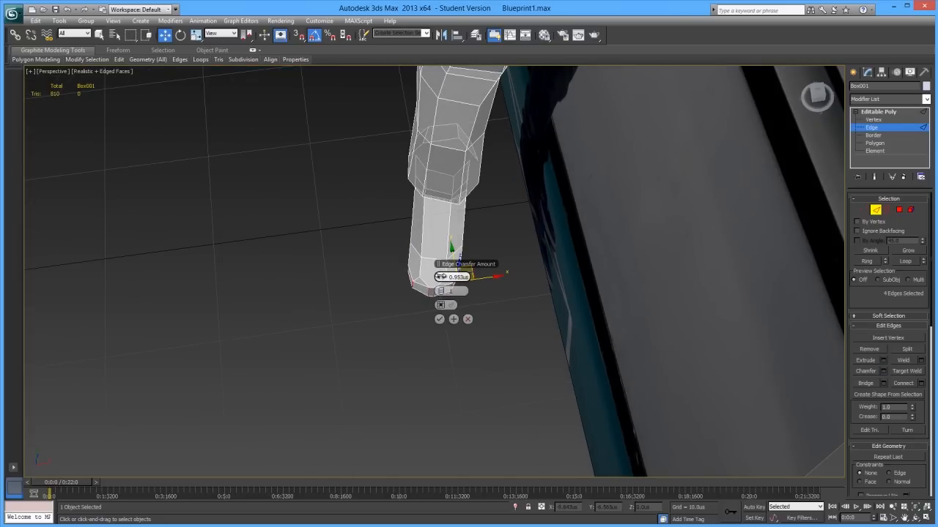
middle_click_drag(412, 294, 430, 285, "alt")
left_click(467, 319)
- Chamfer two of the vertical edges at the toe by about 0.756 units to round the front of the foot
left_click_drag(478, 251, 452, 287)
left_click(883, 372)
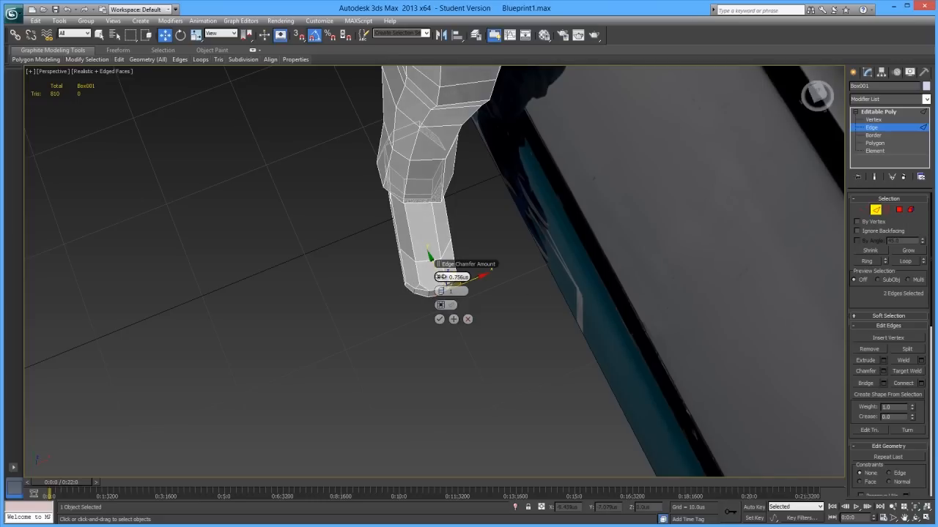
left_click(440, 319)
left_click(442, 323)
middle_click_drag(445, 324, 425, 315, "alt")
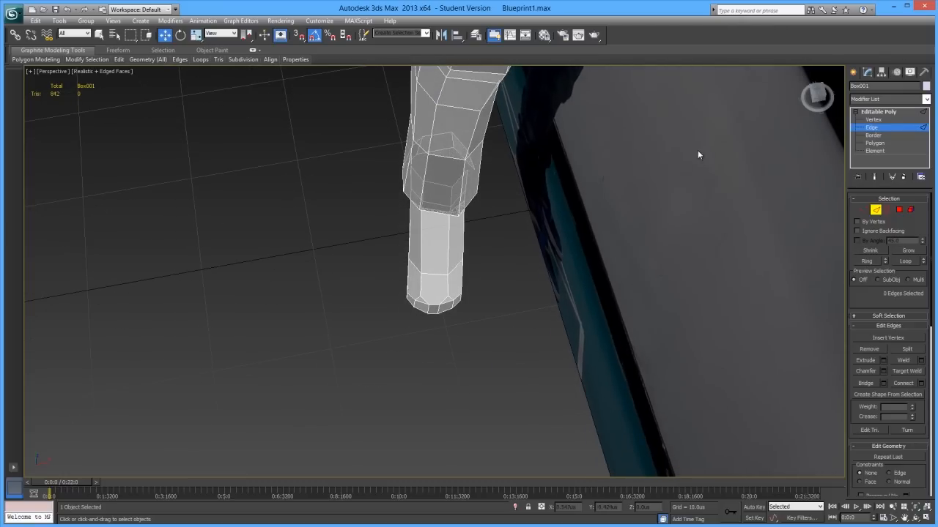
- Shift the two-vertex pairs on both sides of the toe slightly to smooth its rounded outline
left_click(865, 210)
left_click_drag(391, 286, 415, 309)
middle_click_drag(414, 310, 414, 278, "alt")
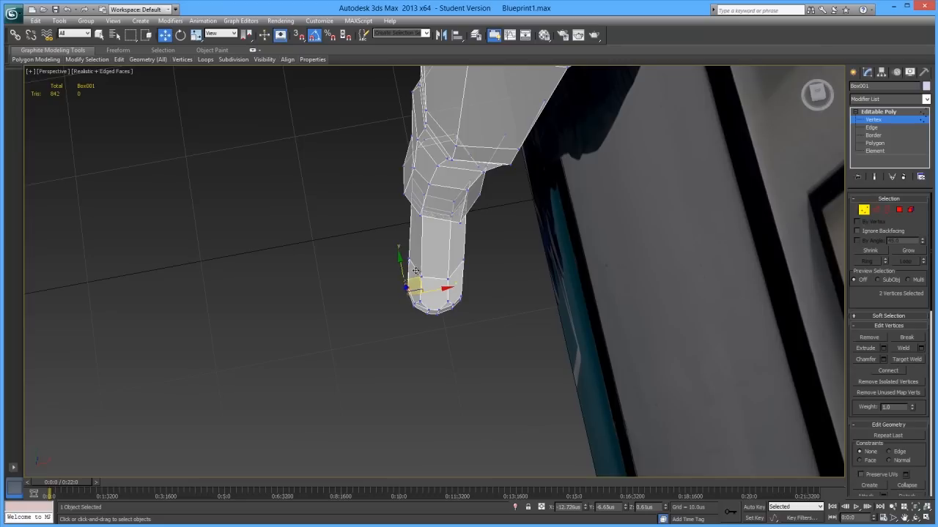
mouse_move(469, 300)
left_mouse_down()
mouse_move(460, 311)
mouse_move(471, 277)
left_mouse_up()
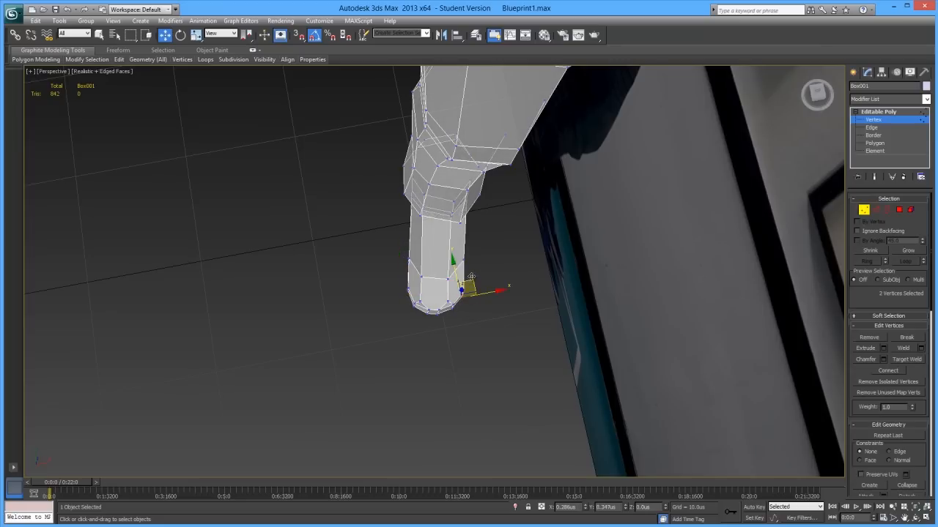
- Target weld the surplus chamfer vertices on top of the toe onto neighbouring vertices of the foot
mouse_move(506, 336)
middle_mouse_down("alt")
mouse_move(525, 329)
mouse_move(500, 358)
mouse_move(517, 339)
middle_mouse_up("alt")
left_click(907, 359)
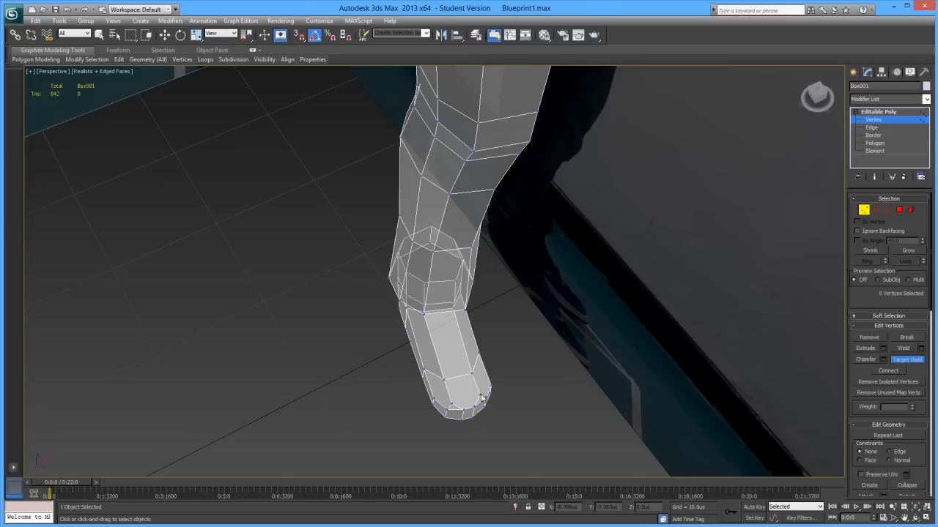
left_click(470, 373)
left_click(451, 404)
left_click(444, 380)
- Target weld the surplus chamfer vertices on the underside of the foot to simplify the sole
scroll(448, 388, "down", 4)
middle_click_drag(476, 397, 465, 356, "alt")
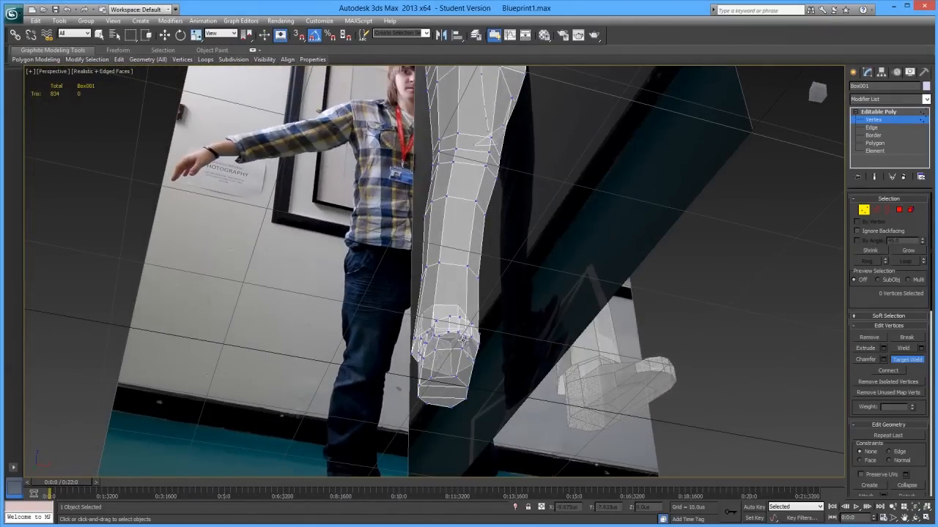
left_click(462, 349)
left_click(444, 340)
left_click(438, 351)
left_click(473, 360)
left_click(437, 350)
left_click(423, 357)
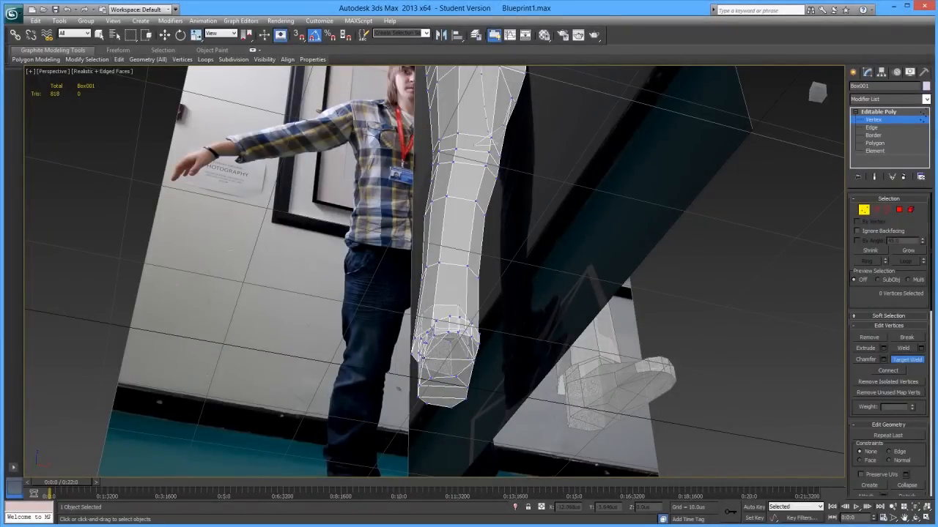
middle_click_drag(446, 361, 451, 376, "alt")
left_click(464, 400)
left_click(418, 398)
- Select the two vertices on the shoulder side of the neck opening and scale them apart to about 146% along local Y
scroll(445, 364, "down", 3)
middle_click_drag(445, 364, 455, 398, "alt")
middle_click_drag(454, 397, 472, 344)
scroll(452, 390, "up", 3)
scroll(454, 372, "down", 5)
scroll(472, 344, "up", 4)
middle_click_drag(458, 294, 399, 220, "alt")
scroll(422, 182, "up", 4)
middle_click_drag(422, 182, 434, 305, "alt")
key("w")
left_click(368, 302)
left_click(316, 283, "ctrl")
middle_click_drag(386, 328, 381, 320, "alt")
key("r")
key("alt+x")
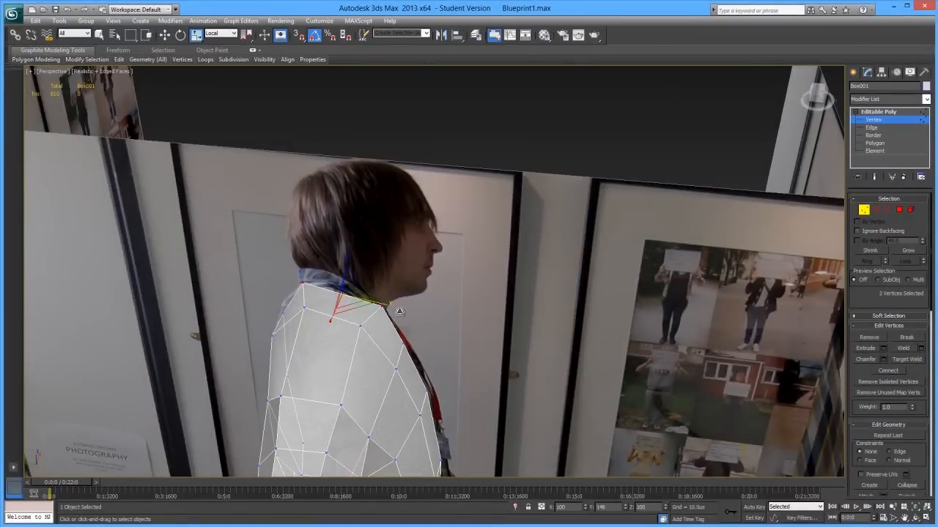
mouse_move(398, 312)
middle_mouse_down("alt")
mouse_move(377, 318)
mouse_move(389, 304)
middle_mouse_up("alt")
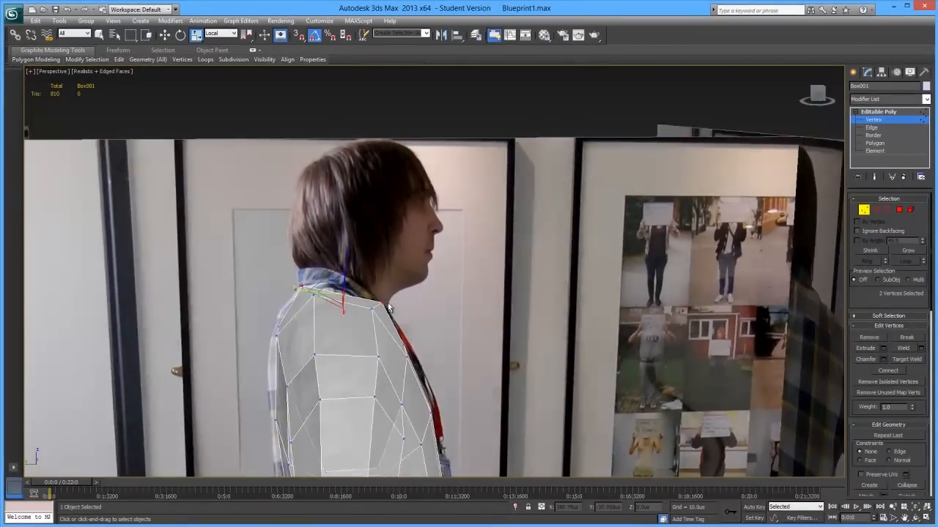
- In the left view, rotate the four neckline vertices by 5° down toward the front and nudge them to follow the collar
key("l")
scroll(345, 304, "down", 2)
middle_click_drag(379, 104, 392, 344)
scroll(384, 190, "down", 5)
scroll(449, 332, "up", 7)
middle_click_drag(449, 332, 466, 258)
key("e")
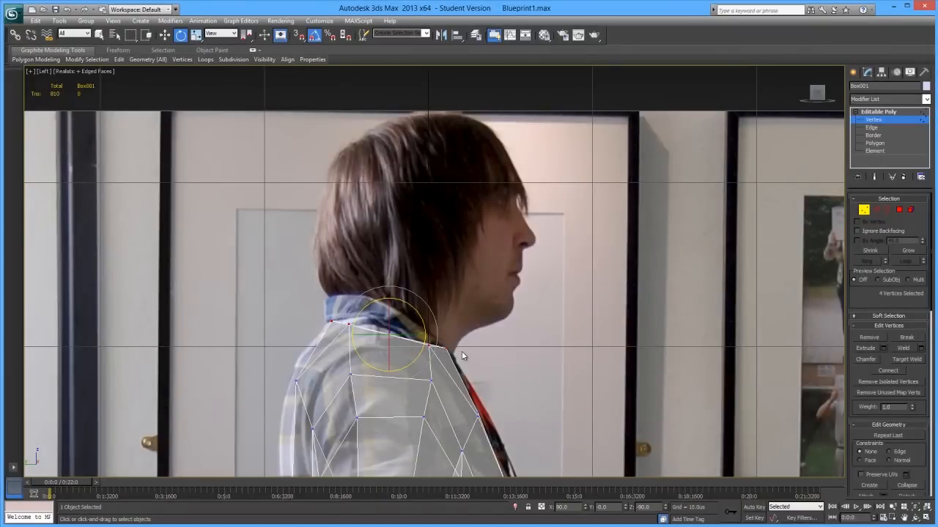
key("alt+x")
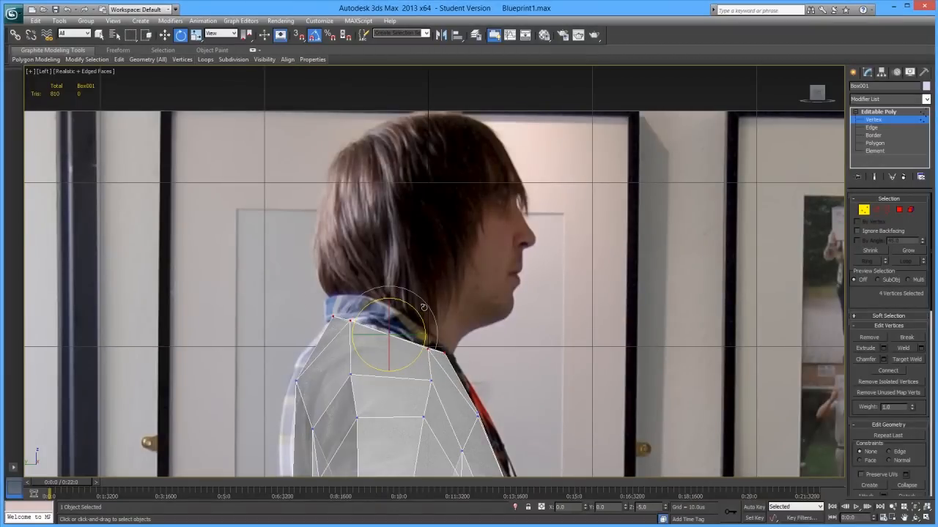
key("w")
left_click_drag(405, 321, 410, 322)
left_click(501, 376)
- Fit the upper chest and upper back vertex pairs to the side photo, shifting the back pair slightly outward and down
middle_click_drag(502, 376, 492, 324)
left_click_drag(481, 335, 455, 387)
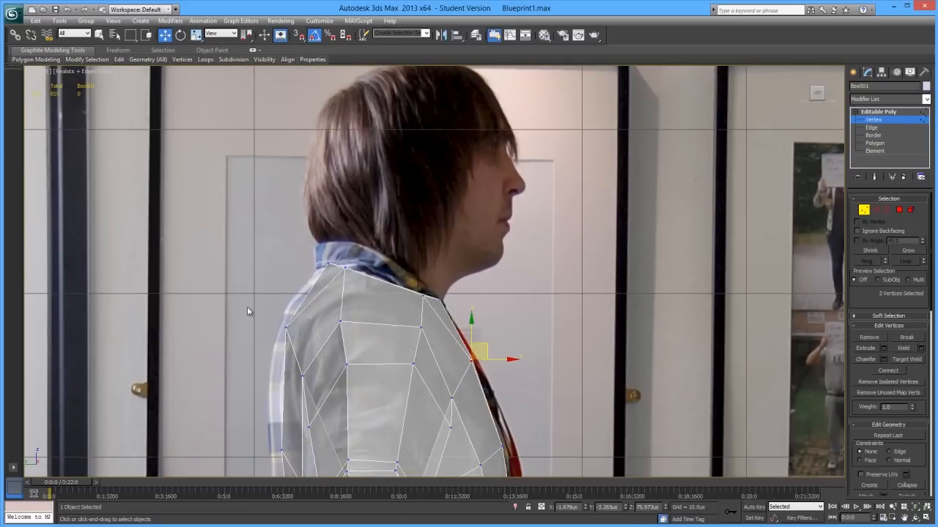
left_click_drag(271, 307, 297, 331)
key("alt+x")
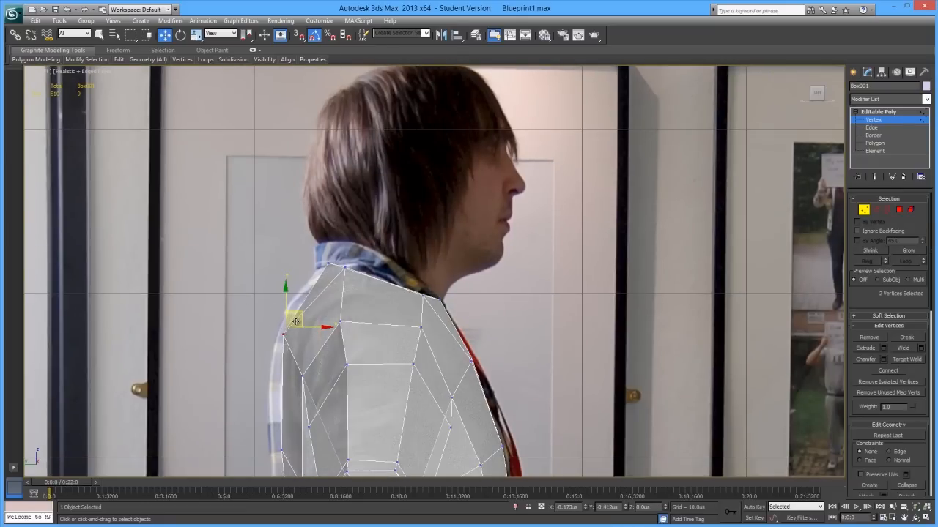
left_click_drag(295, 318, 294, 320)
left_click(257, 331)
- Adjust a single upper back vertex to sit on the shirt outline in the side photo
scroll(264, 339, "down", 2)
middle_click_drag(276, 348, 284, 330)
left_click(336, 298)
left_click_drag(347, 284, 349, 295)
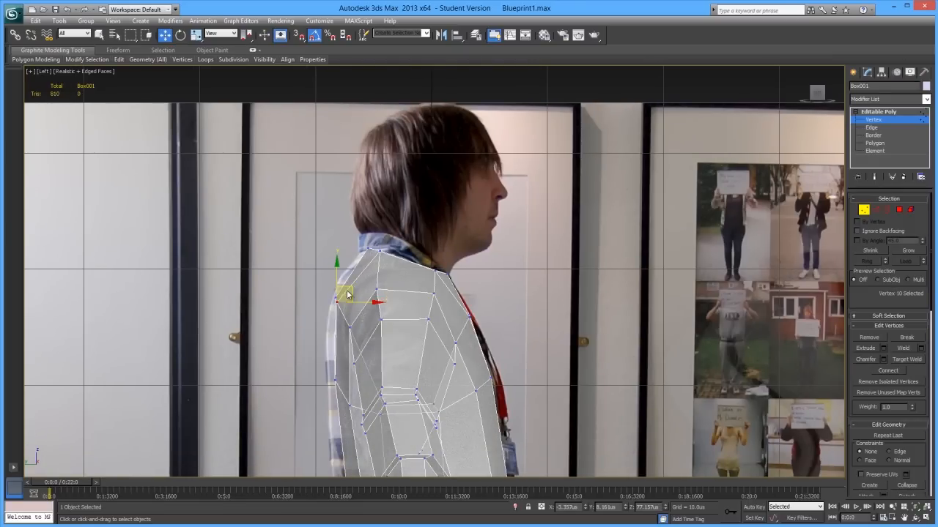
- From behind in perspective, lower the two upper back vertices next to the spine by about 1.5 units
key("p")
scroll(356, 318, "down", 4)
middle_click_drag(356, 318, 440, 337, "alt")
scroll(391, 320, "down", 4)
left_click(407, 298)
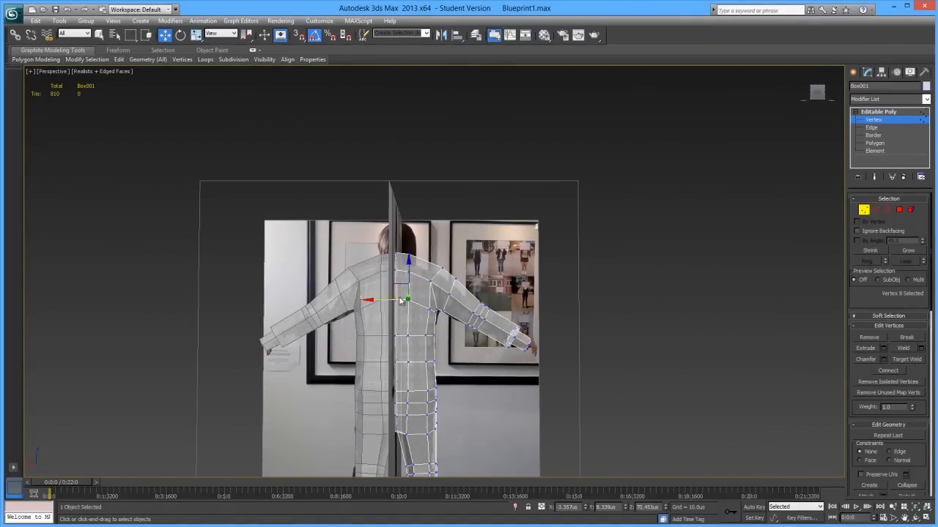
left_click_drag(401, 275, 403, 281)
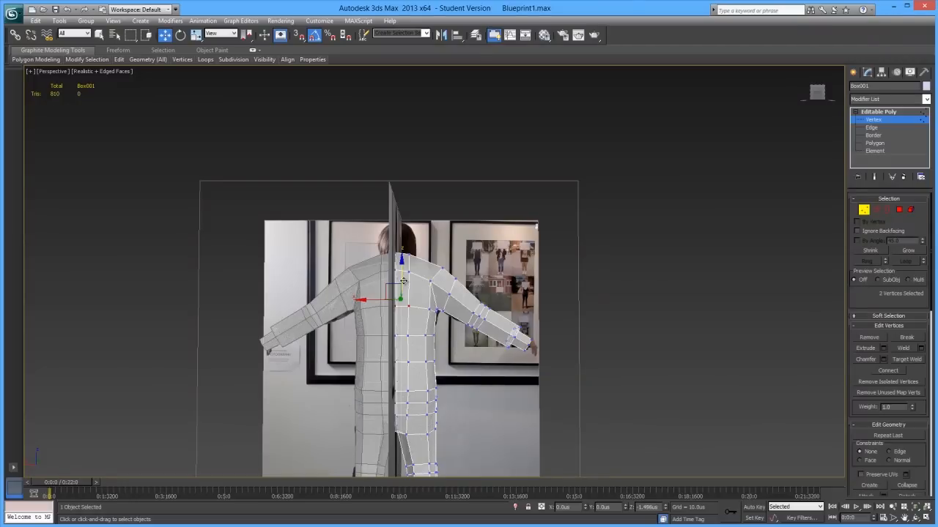
- Lower the centre-line vertex below the neck on the back by about 0.23 units
left_click(442, 322)
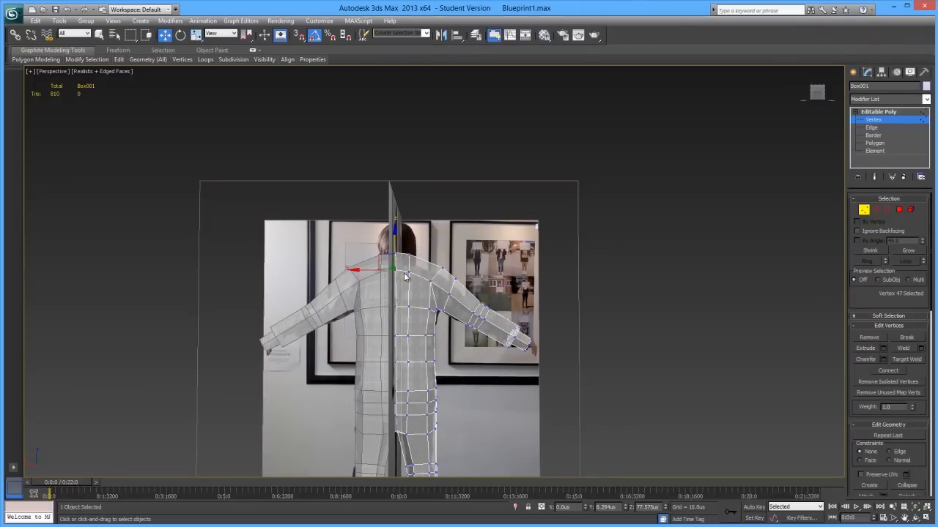
left_click_drag(403, 250, 403, 256)
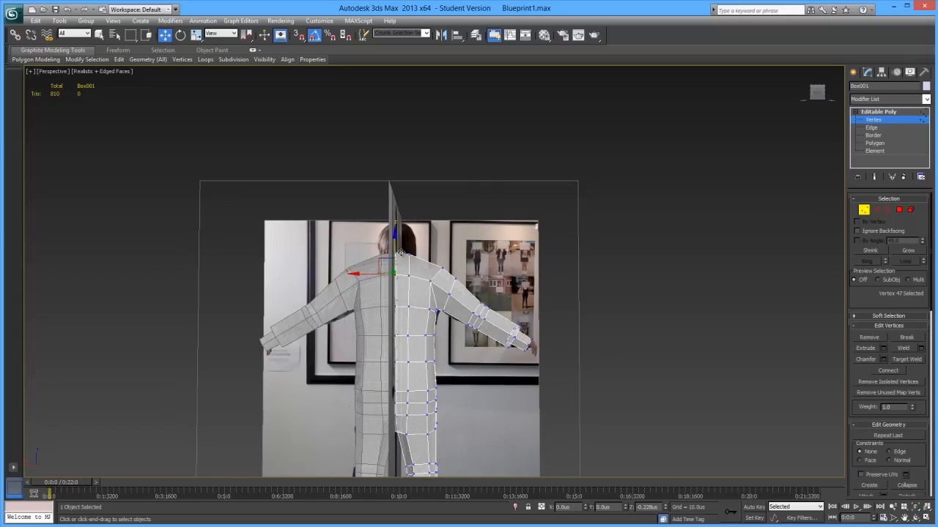
left_click(555, 342)
- Examine the whole body mesh from several sides against the reference photos and leave vertex editing
middle_click_drag(445, 362, 397, 360, "alt")
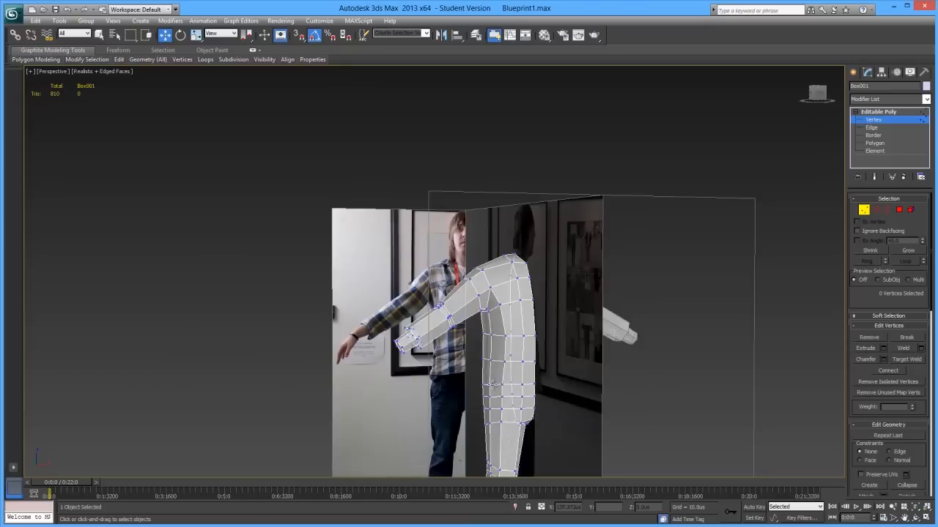
middle_click_drag(489, 382, 423, 346)
middle_click_drag(471, 365, 424, 380, "alt")
middle_click_drag(424, 379, 414, 311)
scroll(414, 310, "down", 3)
middle_click_drag(414, 311, 388, 306, "alt")
scroll(427, 314, "up", 3)
scroll(395, 299, "down", 3)
scroll(427, 195, "up", 3)
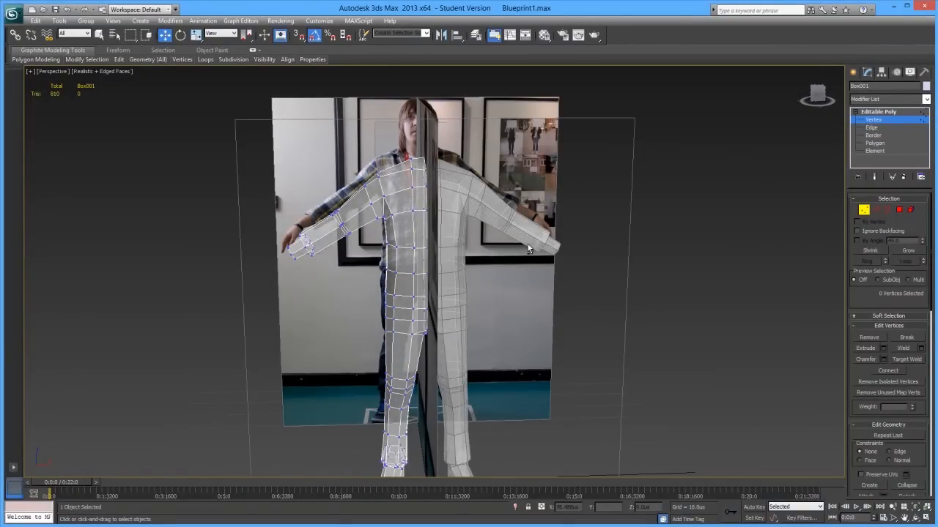
middle_click_drag(528, 249, 496, 237, "alt")
left_click(880, 112)
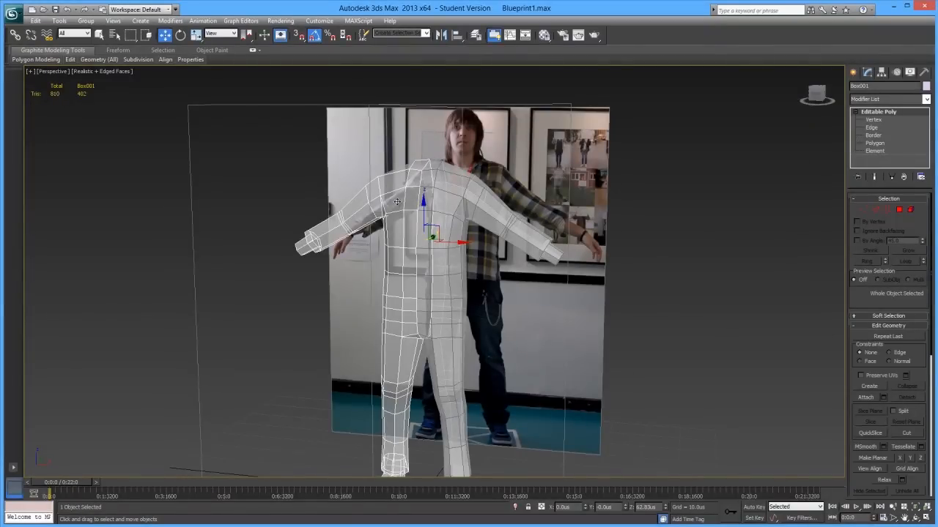
- Convert the body half to an editable poly and attach the mirrored half to it as one object
right_click(412, 249)
mouse_move(489, 339)
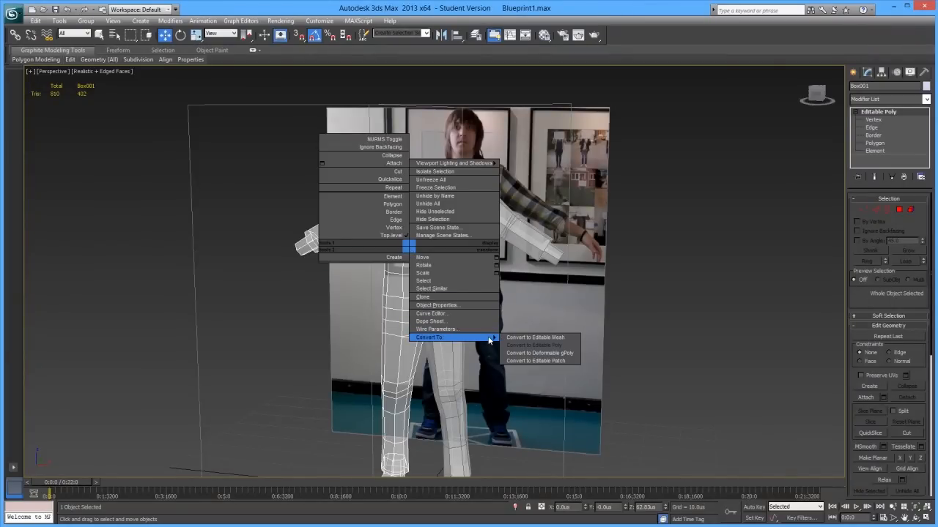
left_click(535, 345)
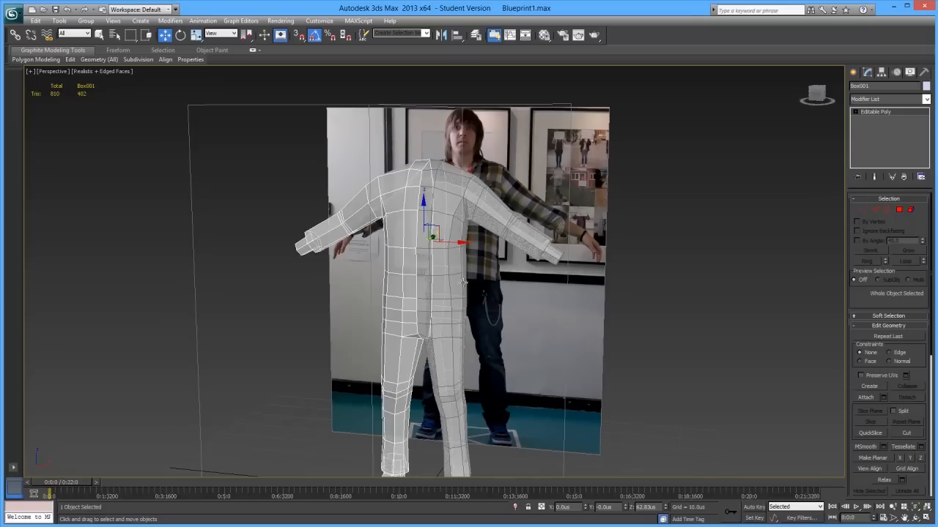
left_click(866, 397)
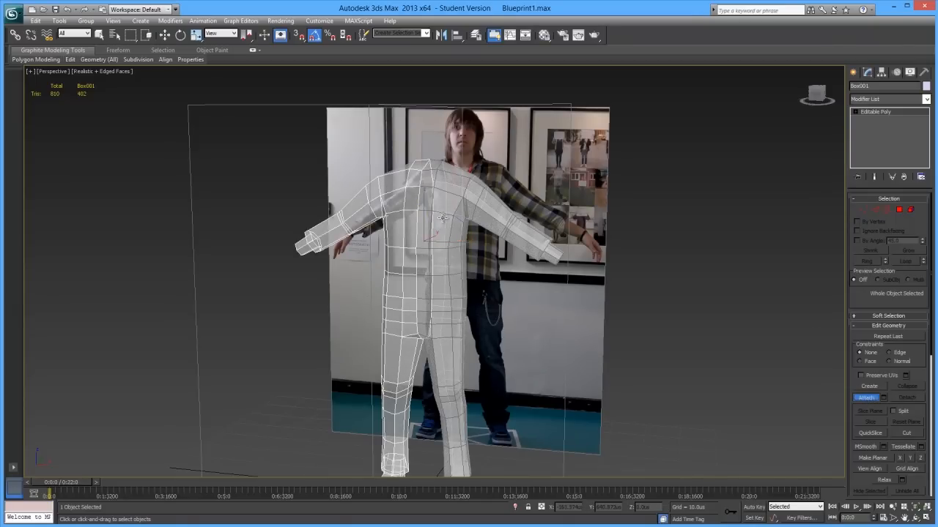
left_click(447, 218)
middle_click_drag(507, 281, 530, 282, "alt")
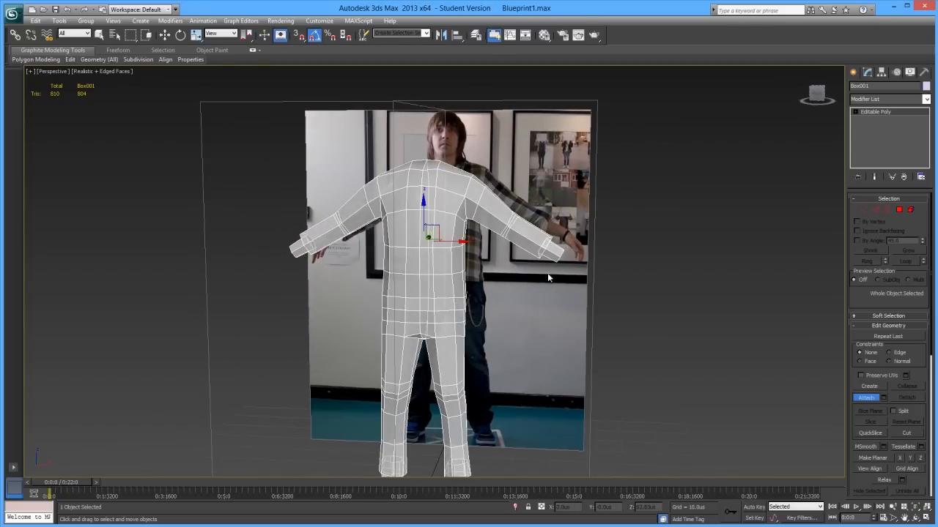
right_click(811, 229)
- Weld all vertices of the joined body with a threshold of 0.1 to close the centre seam, and leave vertex editing
left_click(862, 209)
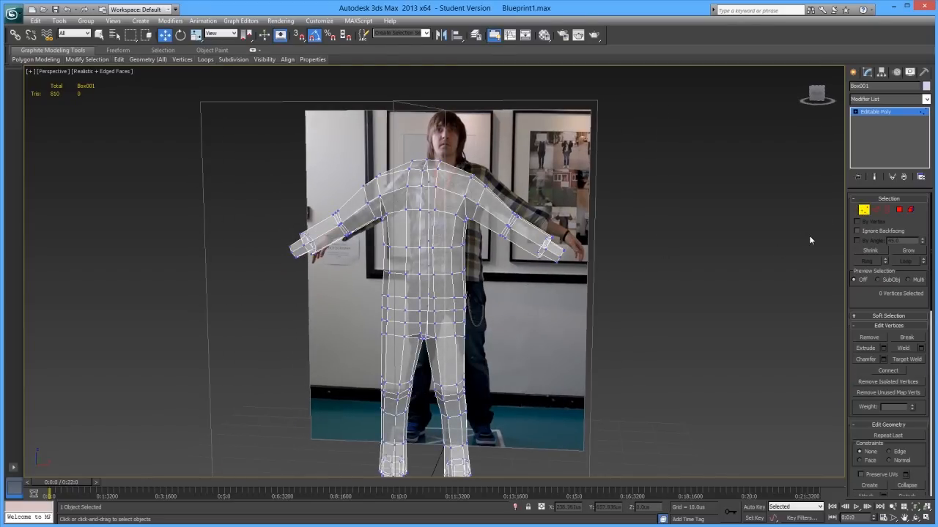
scroll(327, 174, "down", 5)
left_click_drag(515, 349, 563, 415)
scroll(507, 397, "up", 6)
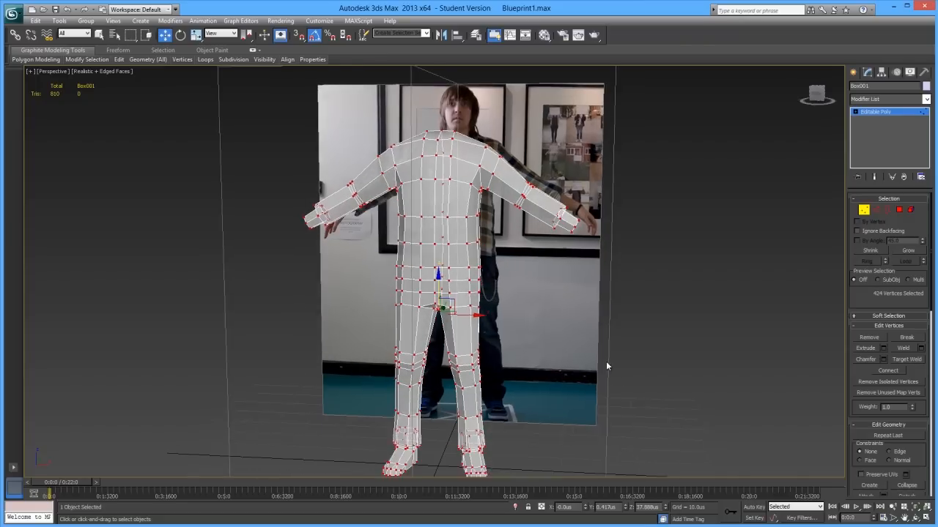
left_click(921, 350)
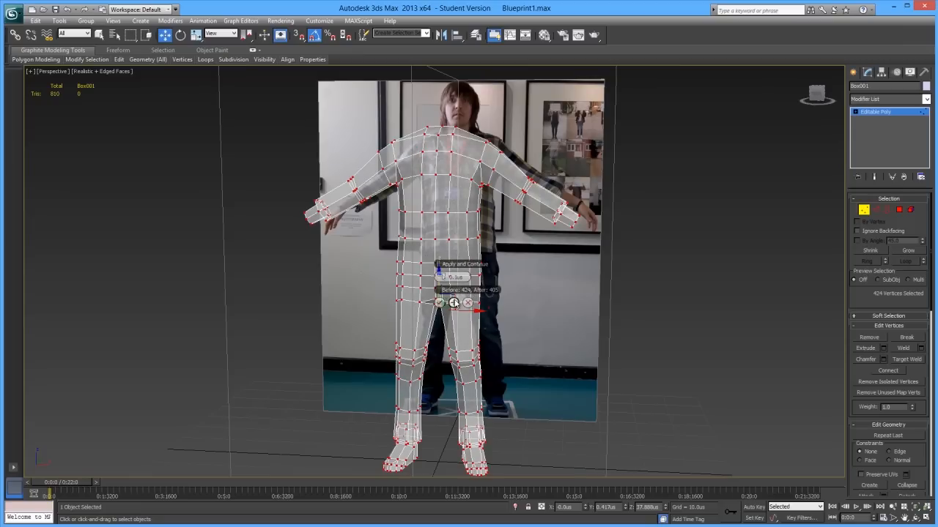
left_click(438, 303)
left_click(558, 335)
middle_click_drag(473, 258, 441, 307, "alt")
key("F4")
key("F4")
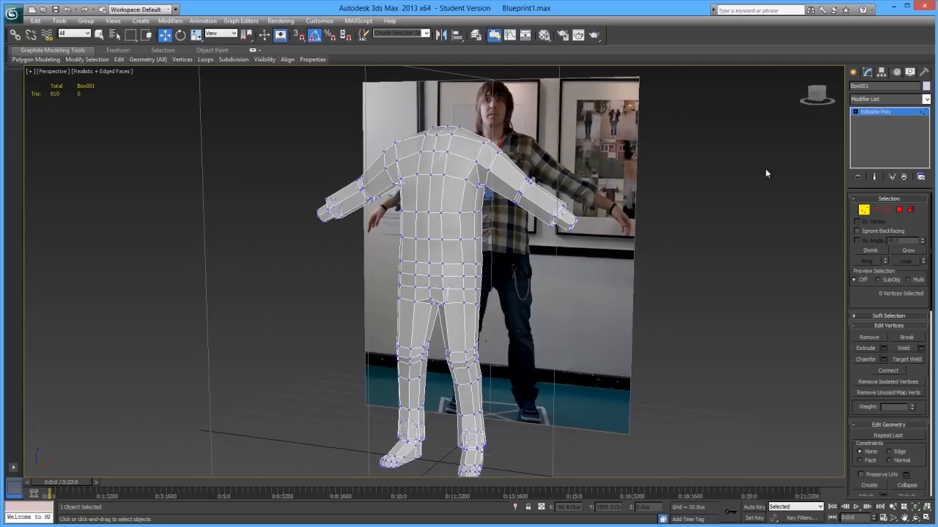
left_click(855, 111)
left_click(876, 112)
- From behind, collapse the two unmerged centre-line vertices just above the crotch into one
middle_click_drag(555, 273, 742, 271, "alt")
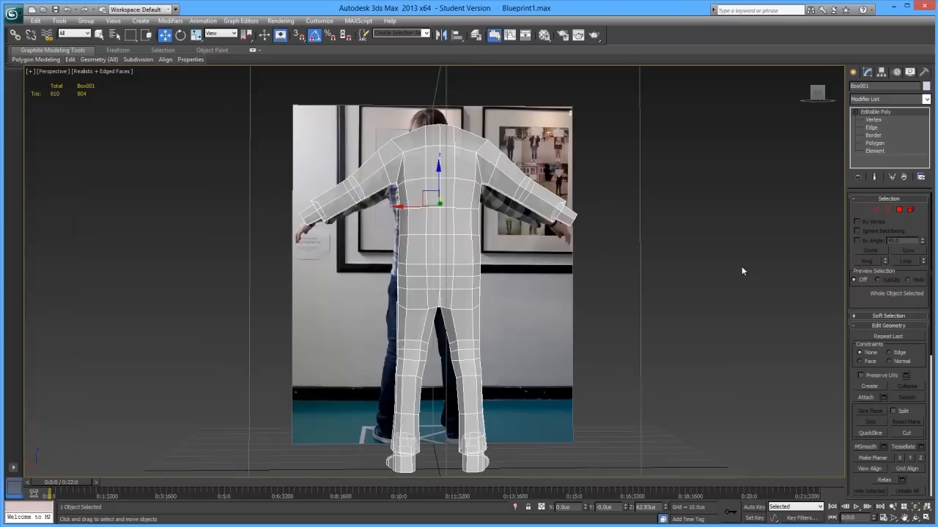
scroll(507, 250, "up", 10)
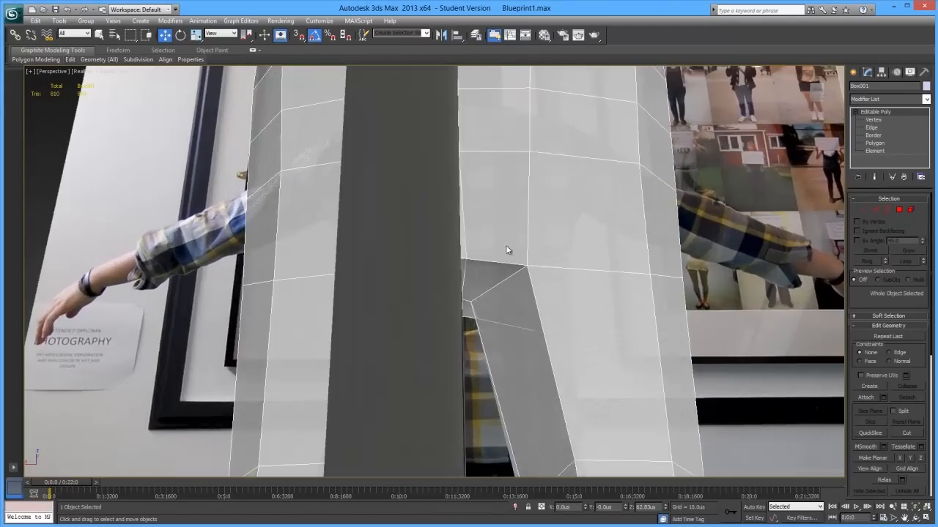
left_click(863, 210)
key("alt+x")
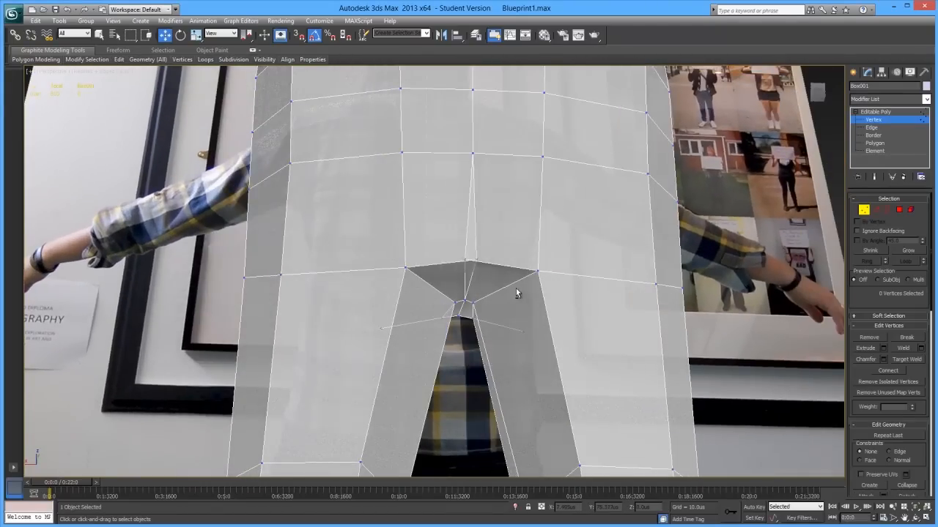
left_click(460, 263)
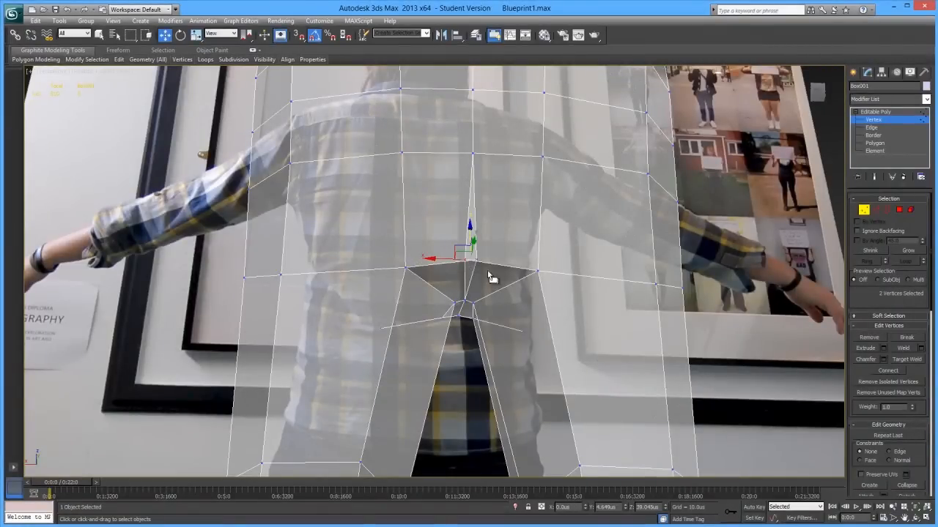
left_click(915, 486)
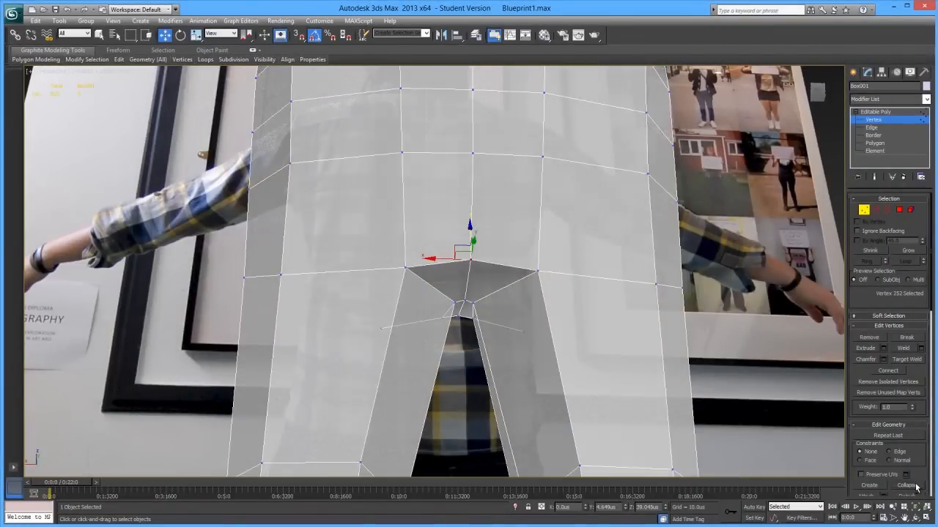
- Try nudging the merged vertex above the crotch along the X axis, and undo the move
middle_click_drag(542, 343, 559, 341, "alt")
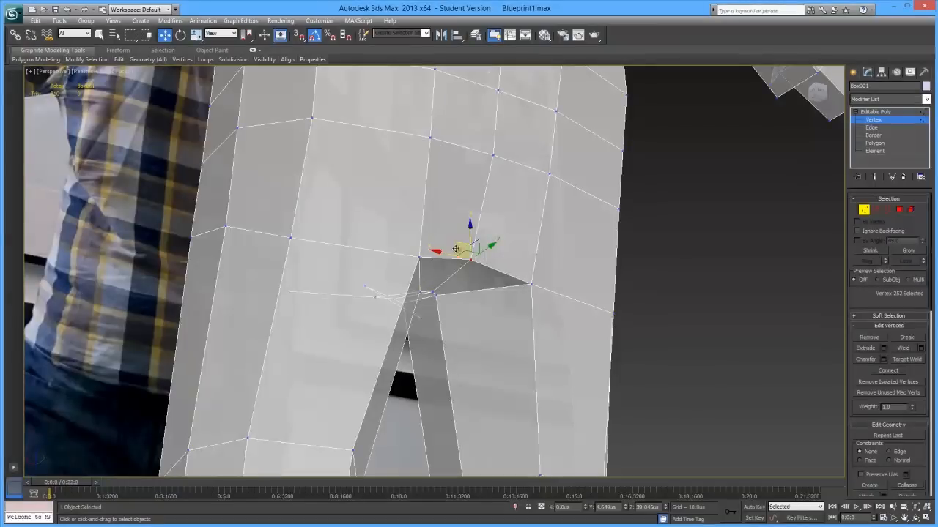
left_click_drag(441, 255, 435, 253)
key("ctrl+z")
- Leave vertex editing and examine the joined body from the side, front and around the legs against the reference photos
middle_click_drag(320, 316, 484, 381, "alt")
scroll(464, 295, "down", 5)
scroll(506, 320, "down", 5)
scroll(444, 329, "up", 5)
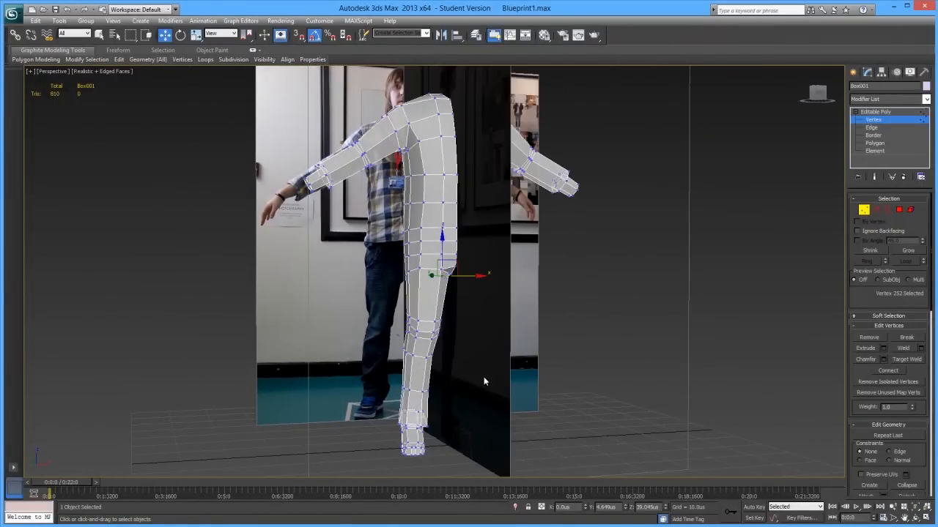
left_click(878, 113)
scroll(585, 271, "down", 5)
middle_click_drag(585, 271, 475, 265, "alt")
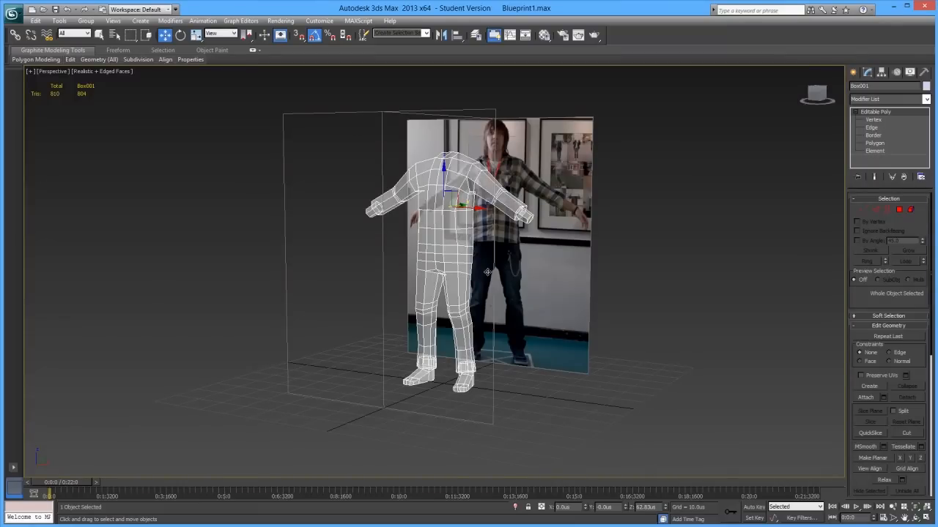
middle_click_drag(463, 254, 412, 352, "alt")
scroll(421, 359, "up", 3)
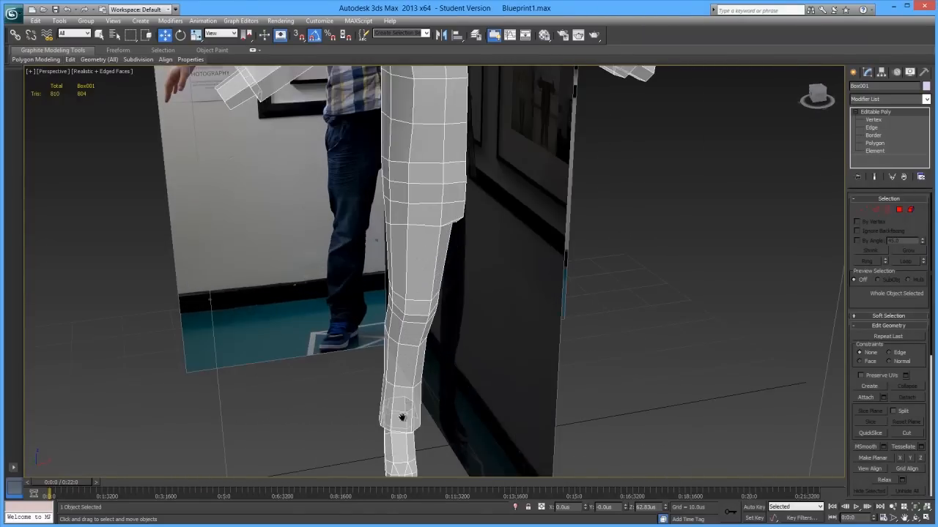
middle_click_drag(403, 419, 416, 301)
scroll(421, 335, "up", 1)
scroll(421, 327, "down", 2)
mouse_move(501, 307)
middle_mouse_down("alt")
mouse_move(464, 302)
mouse_move(503, 310)
middle_mouse_up("alt")
scroll(501, 285, "down", 2)
middle_click_drag(498, 268, 498, 396)
scroll(465, 268, "down", 3)
middle_click_drag(464, 268, 438, 255, "alt")
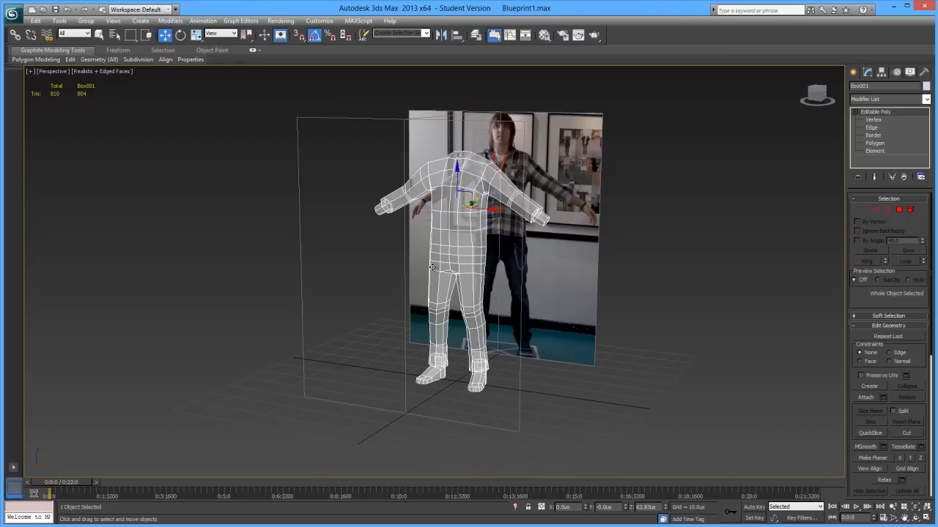
middle_click_drag(493, 265, 524, 260, "alt")
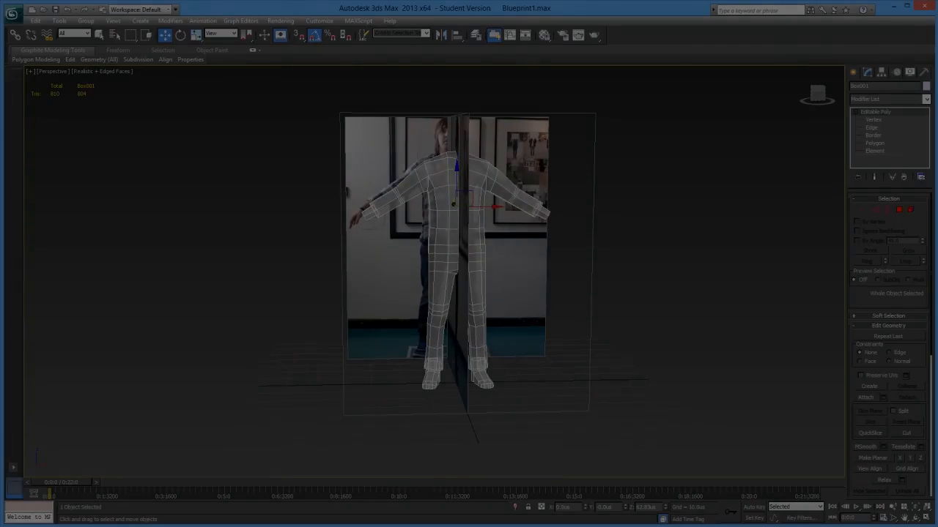